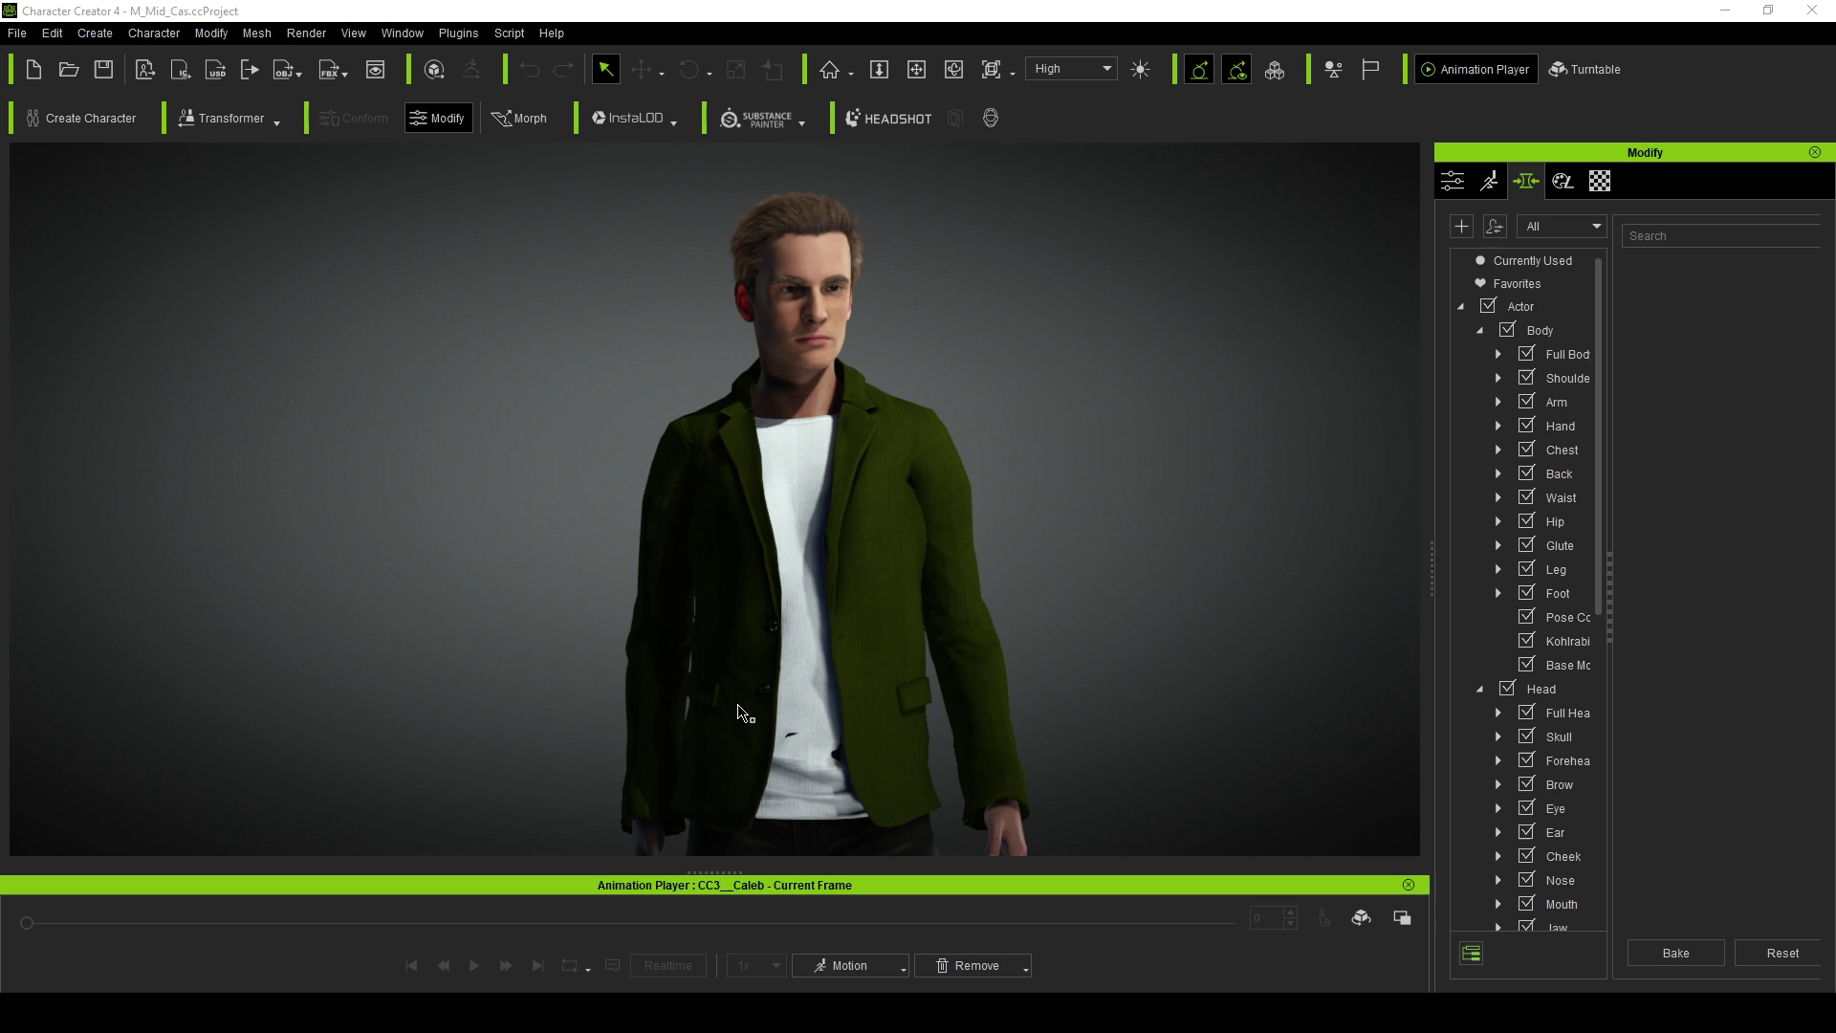
# Export the male character as a USD (Omniverse) file named Char_01 with the Omniverse Audio2Face mesh included
pyautogui.click(761, 378)
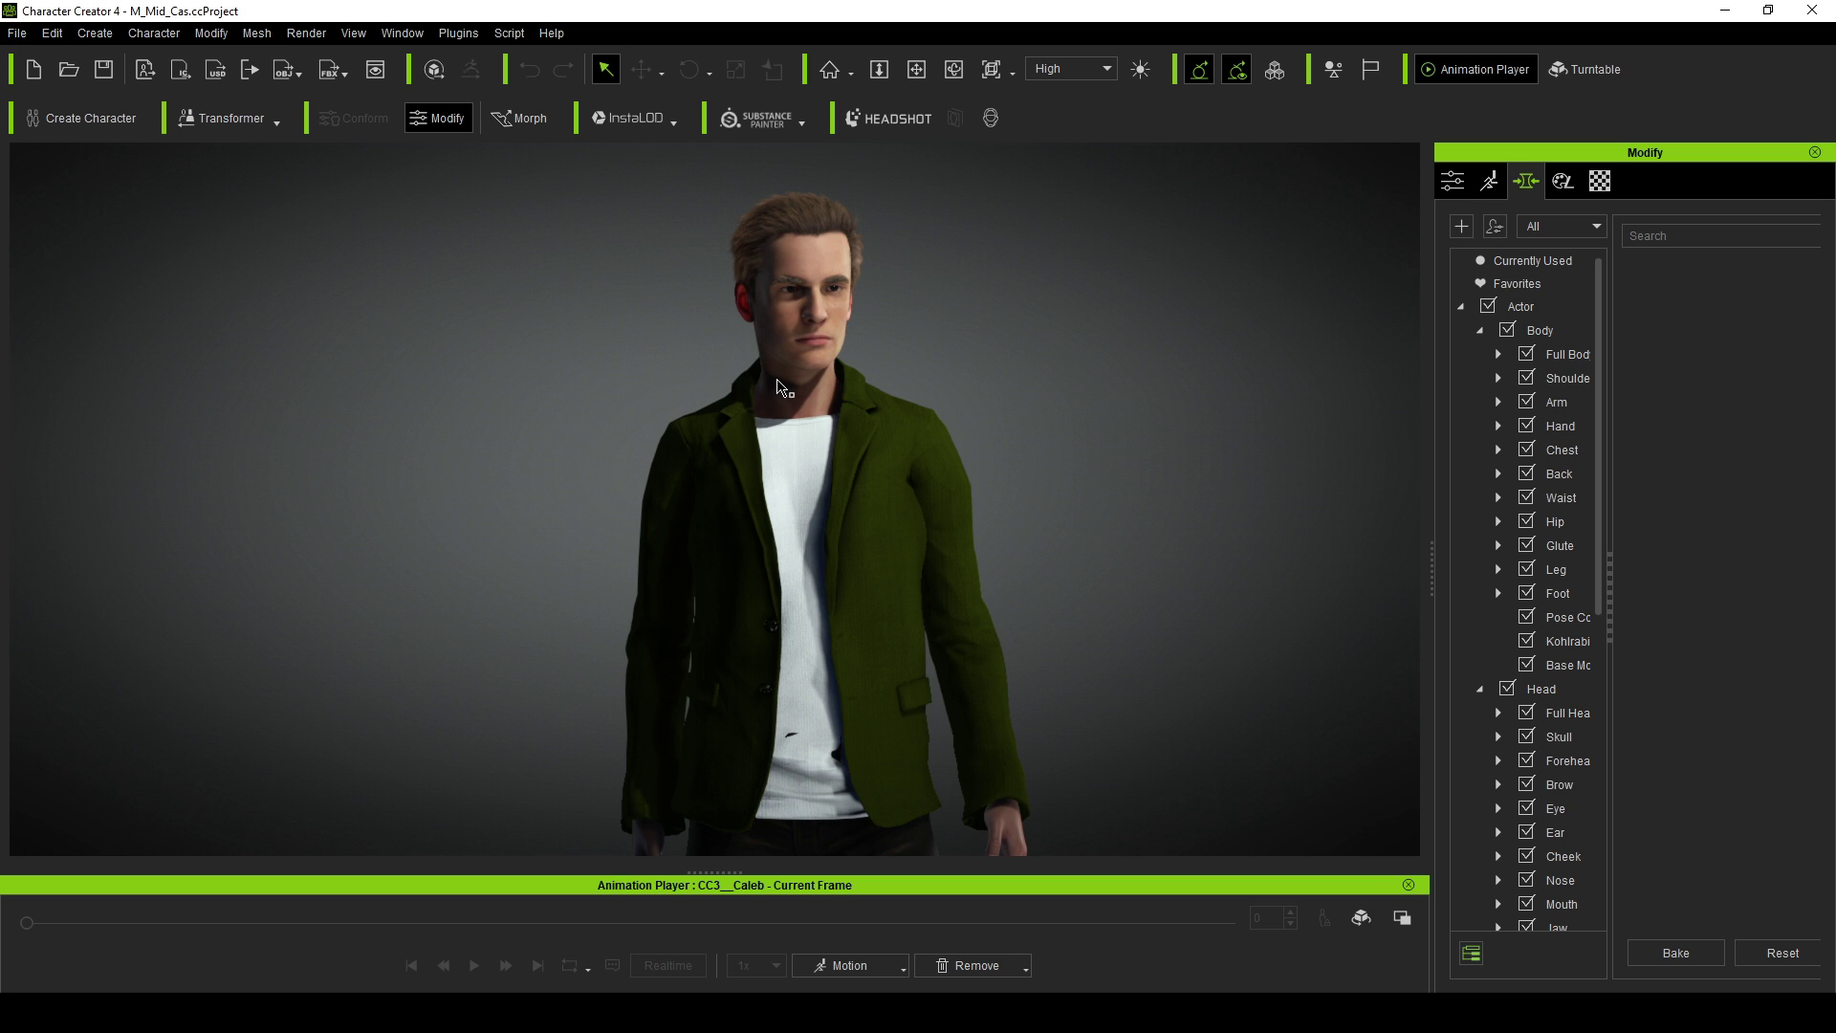
pyautogui.click(20, 30)
pyautogui.moveTo(149, 214)
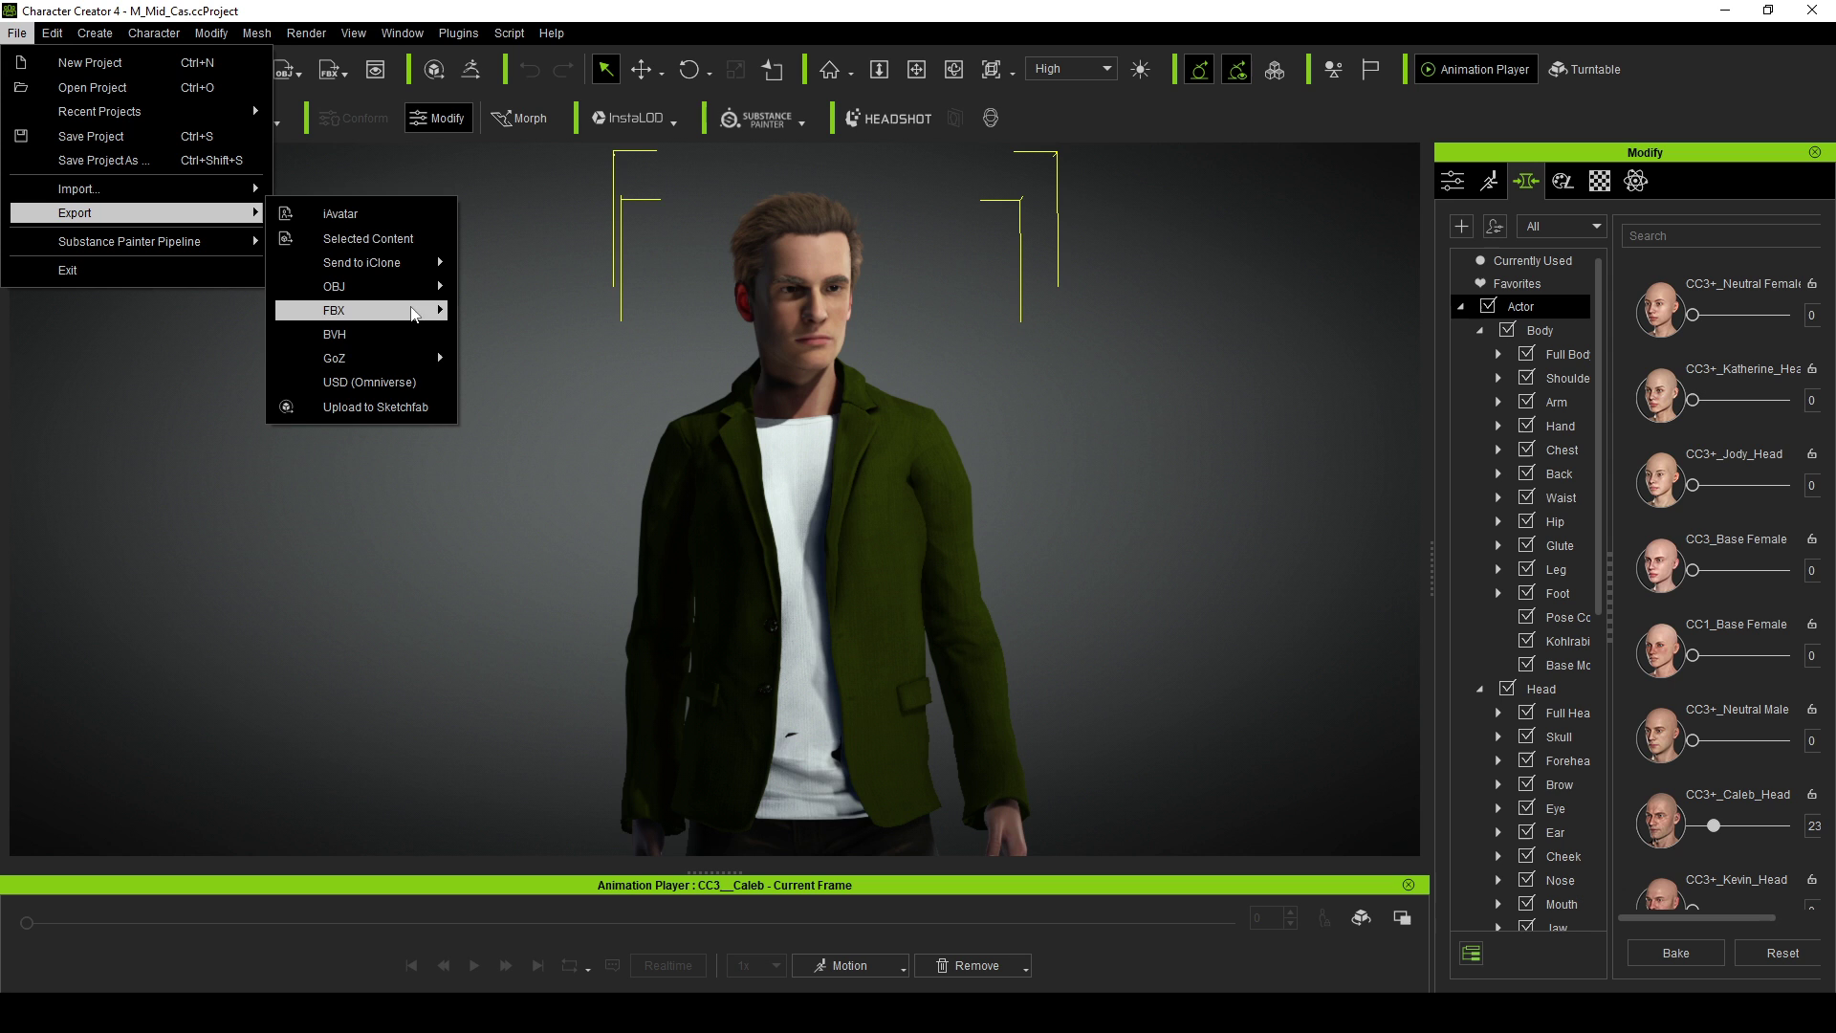
pyautogui.click(400, 381)
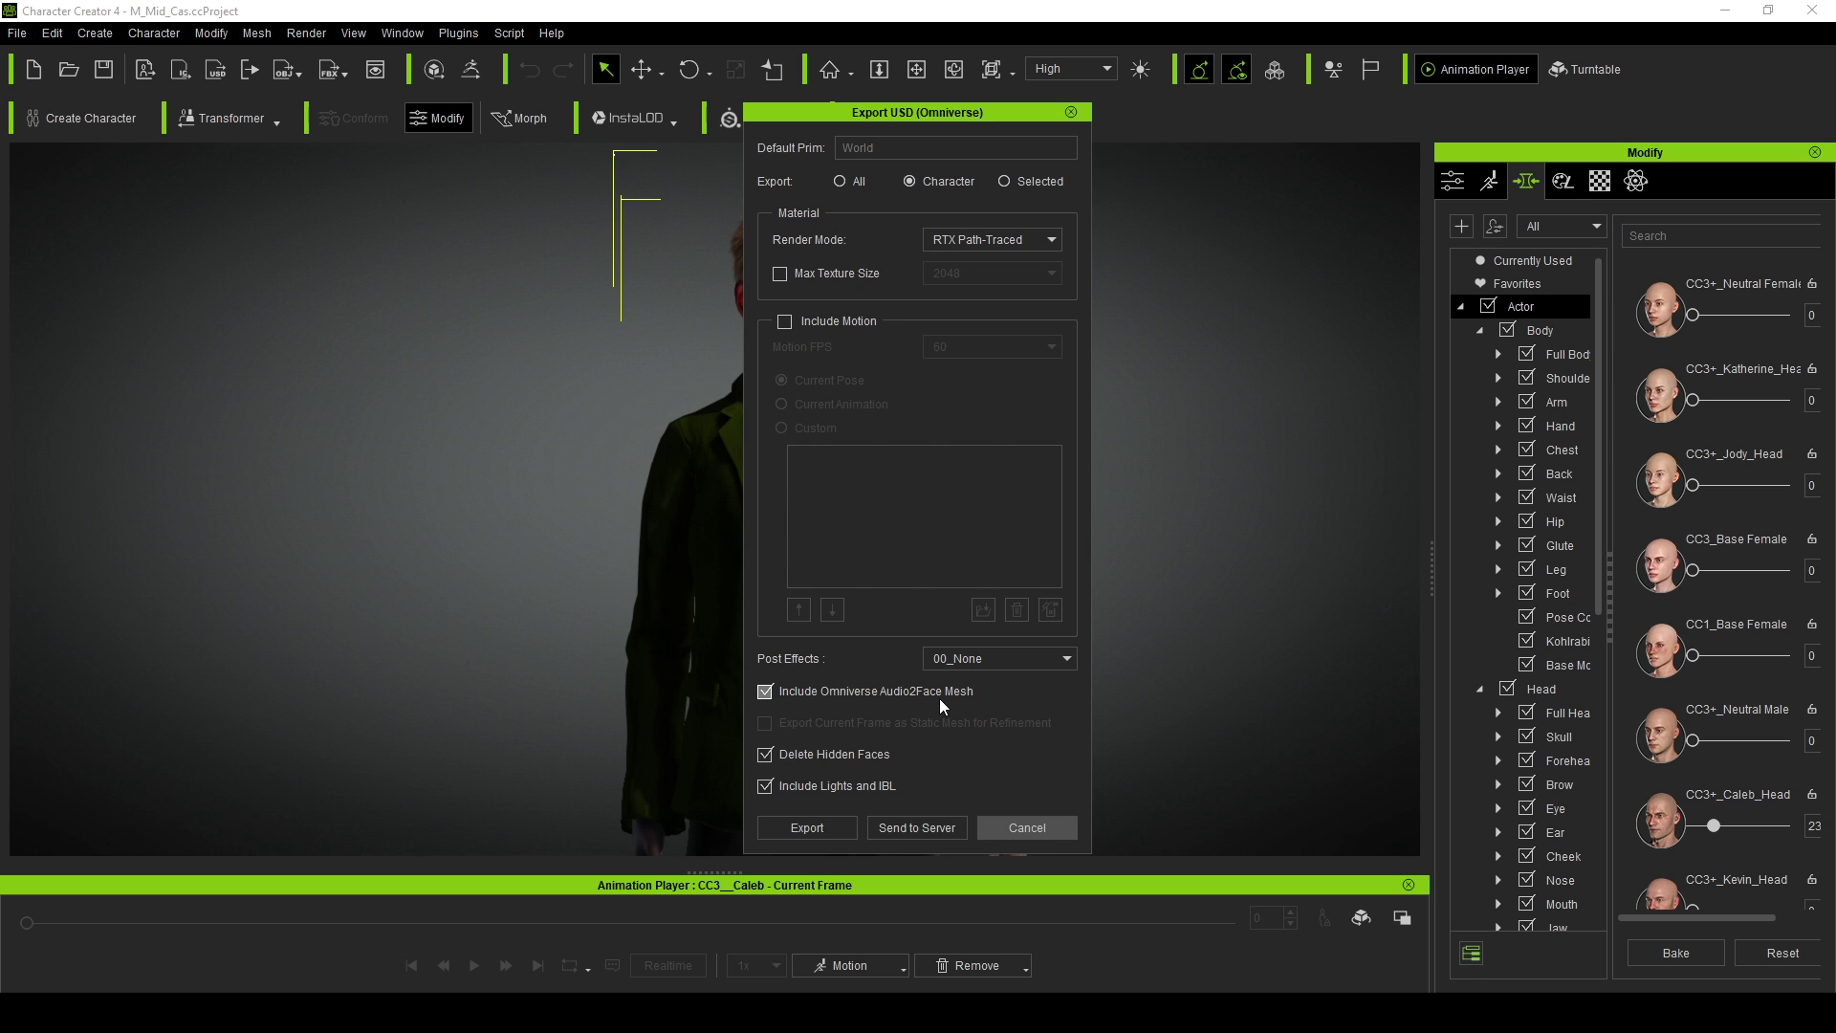
pyautogui.click(832, 826)
pyautogui.write('Char')
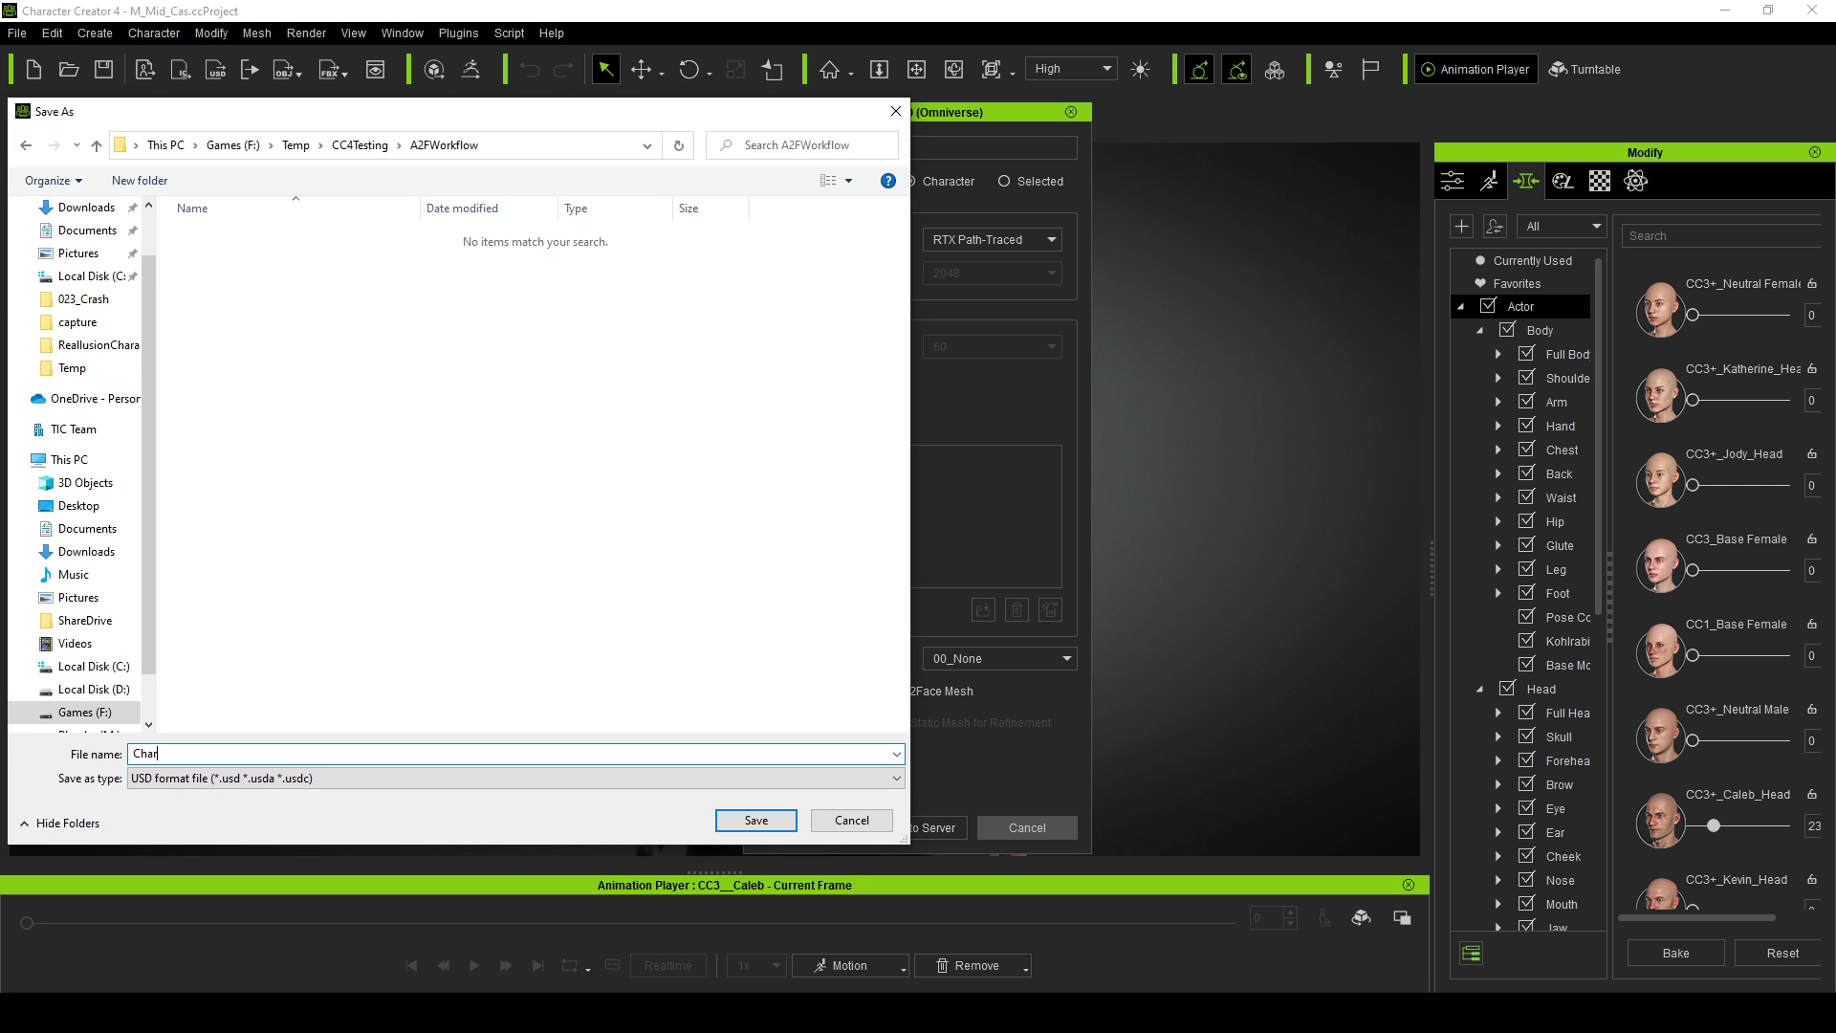
pyautogui.write('_01')
pyautogui.click(762, 825)
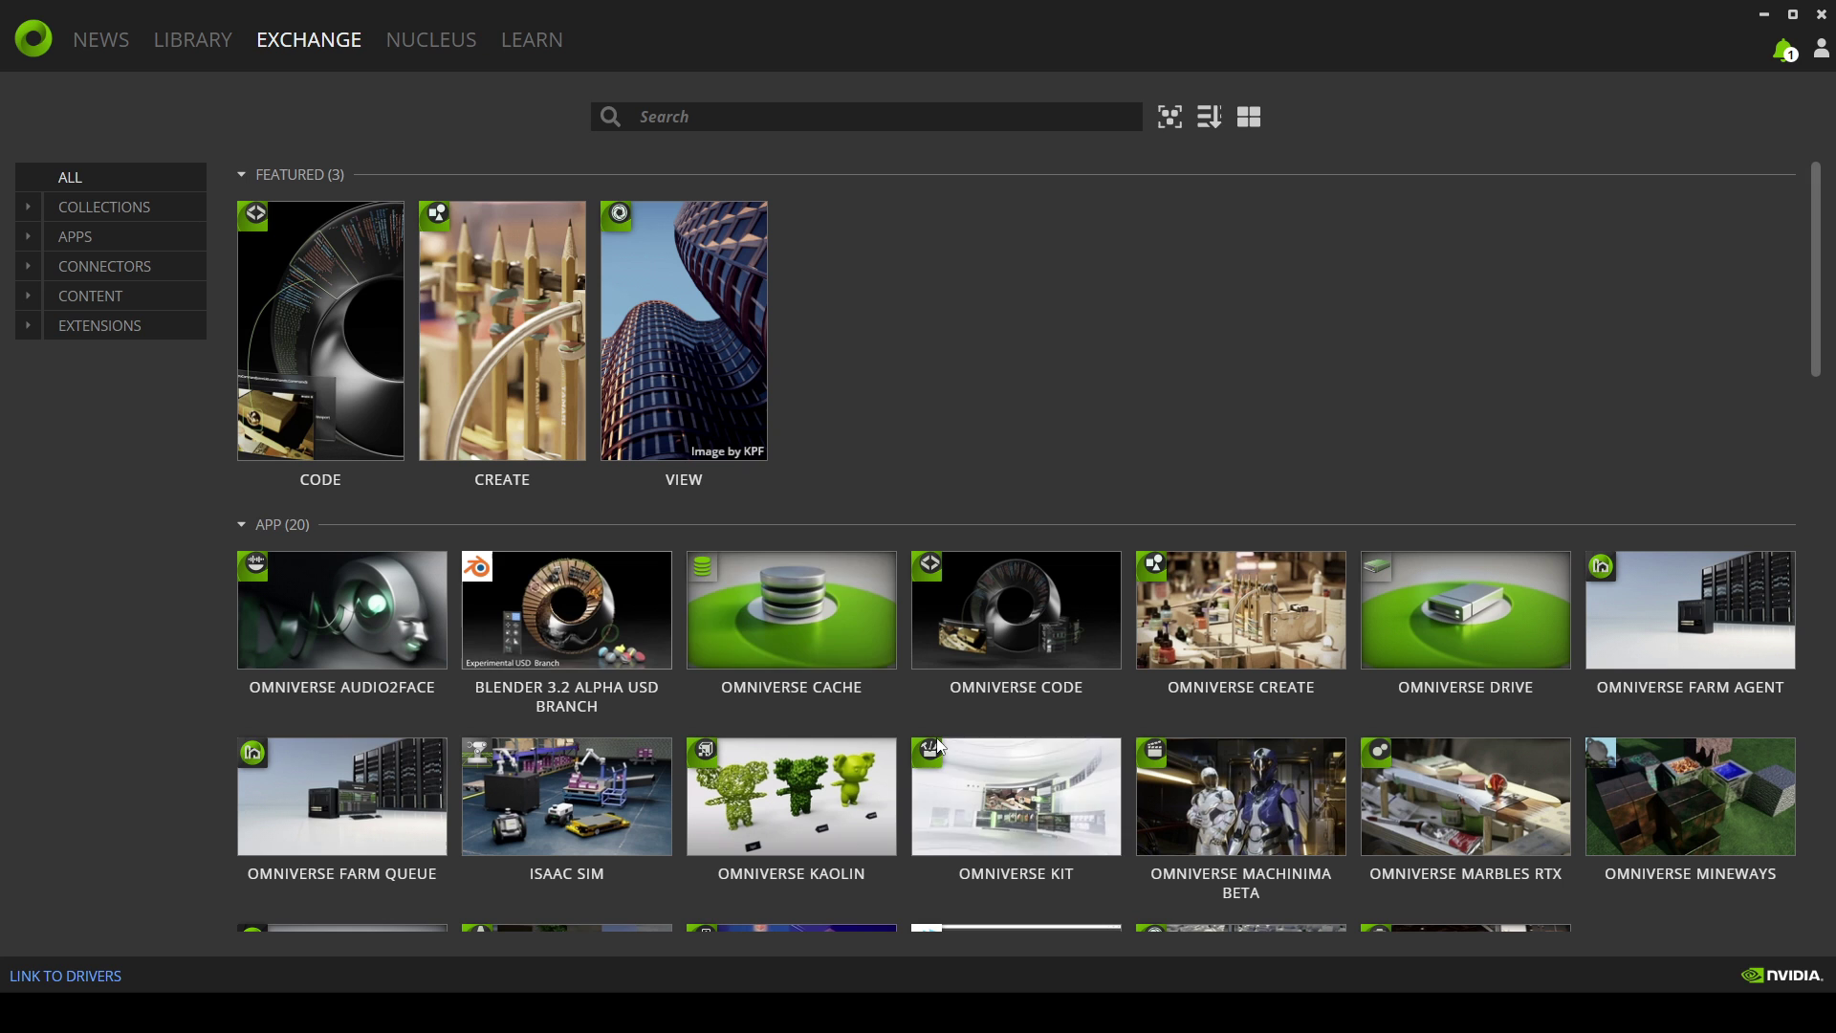
# Switch to the Omniverse Launcher, launch Audio2Face 2022.1.1 and maximize its window
pyautogui.click(364, 639)
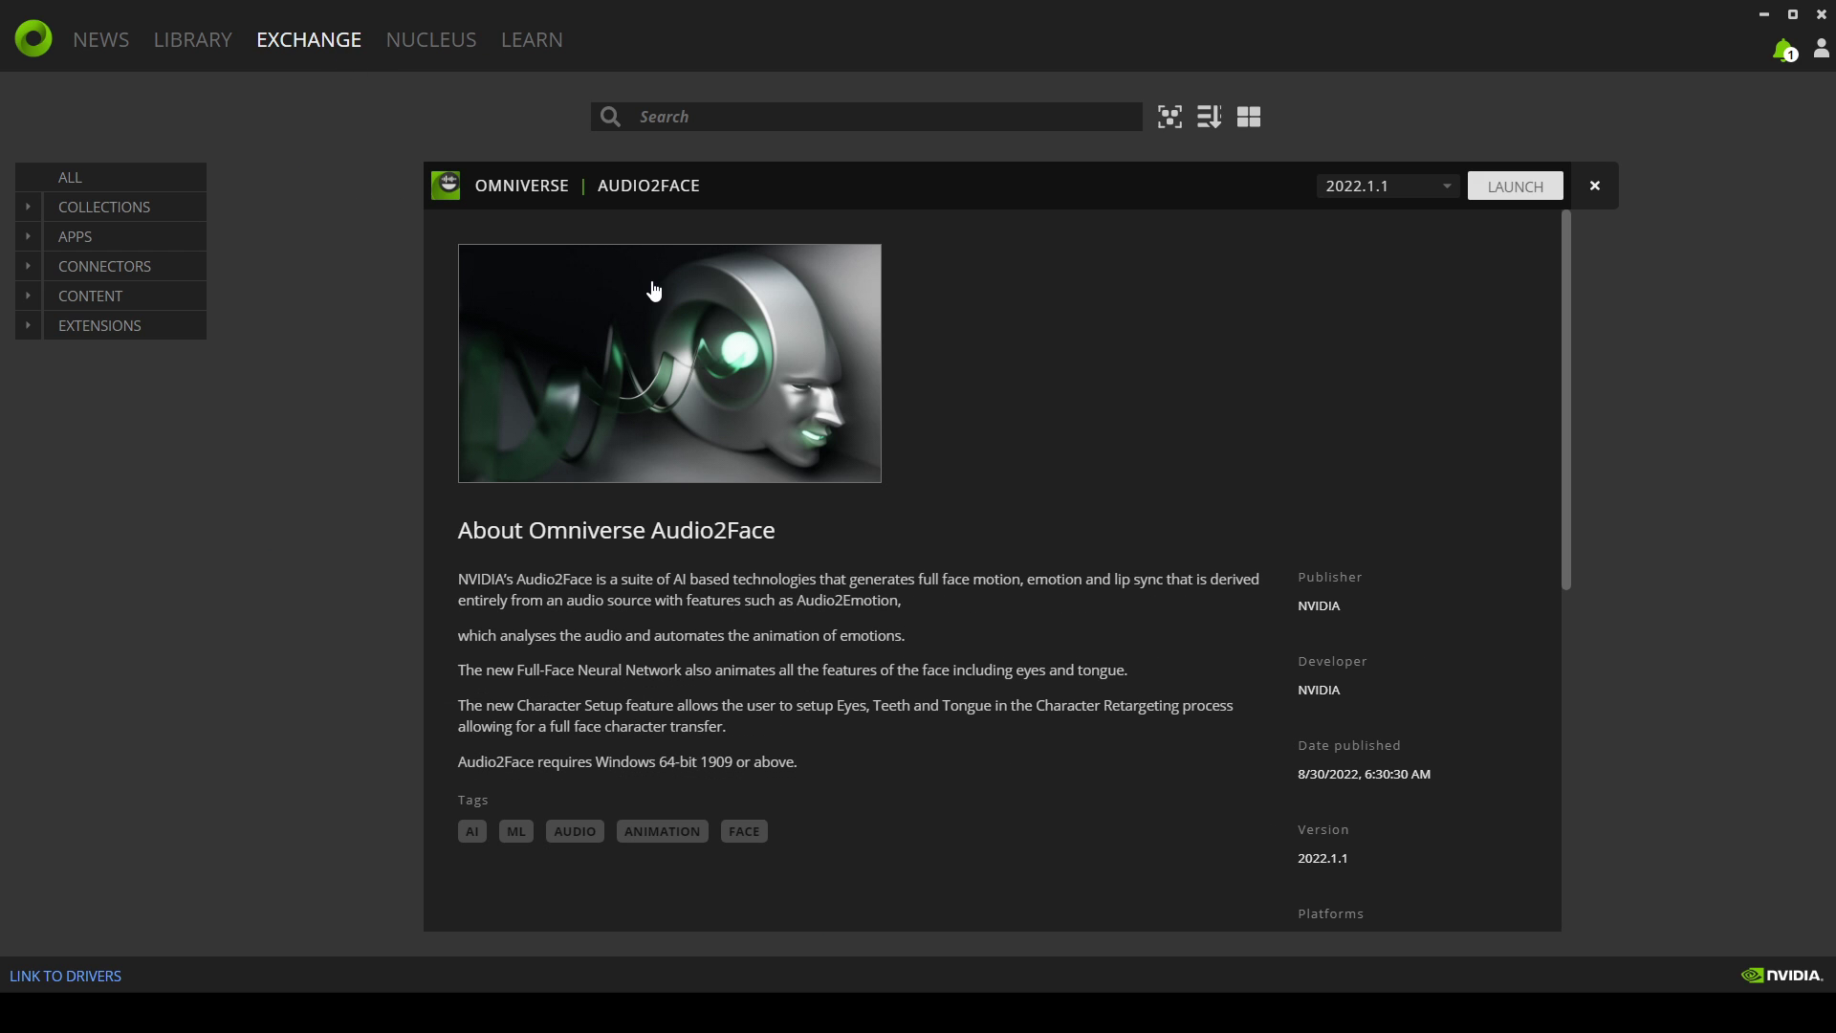
pyautogui.click(1517, 188)
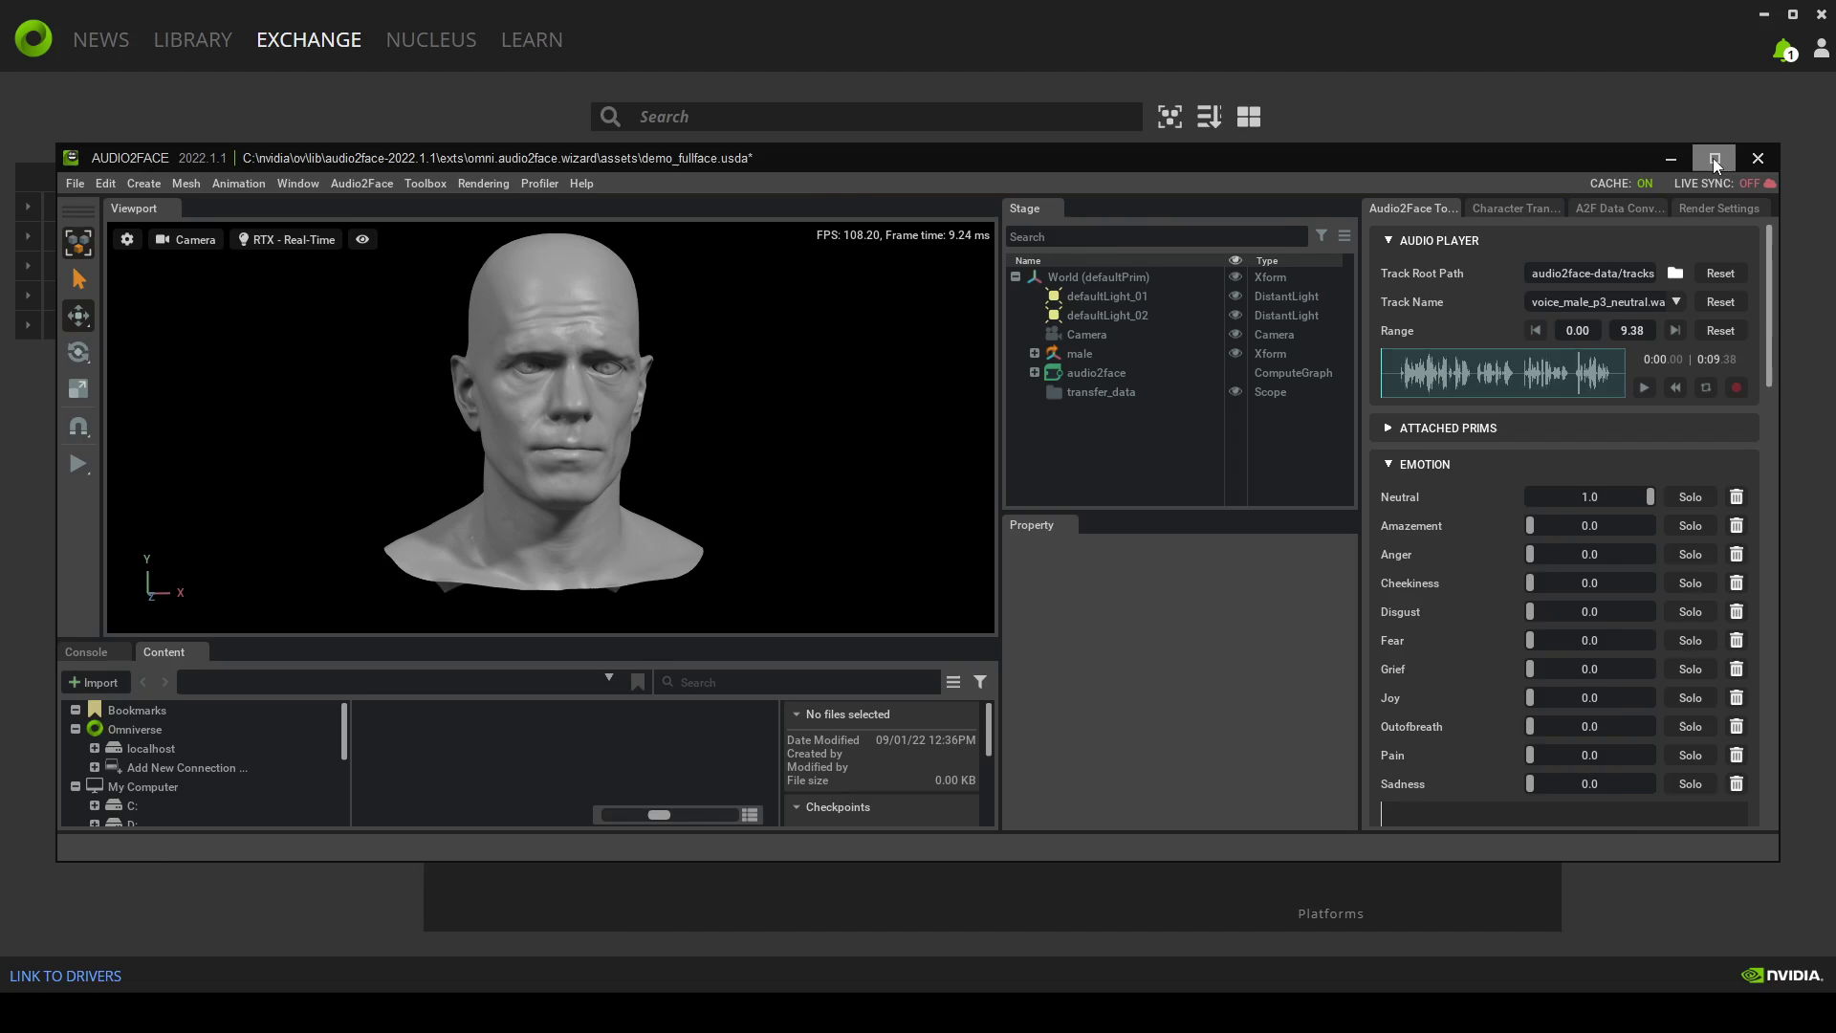
pyautogui.click(1715, 158)
# Create a new empty stage and show the Character Transfer settings
pyautogui.click(17, 32)
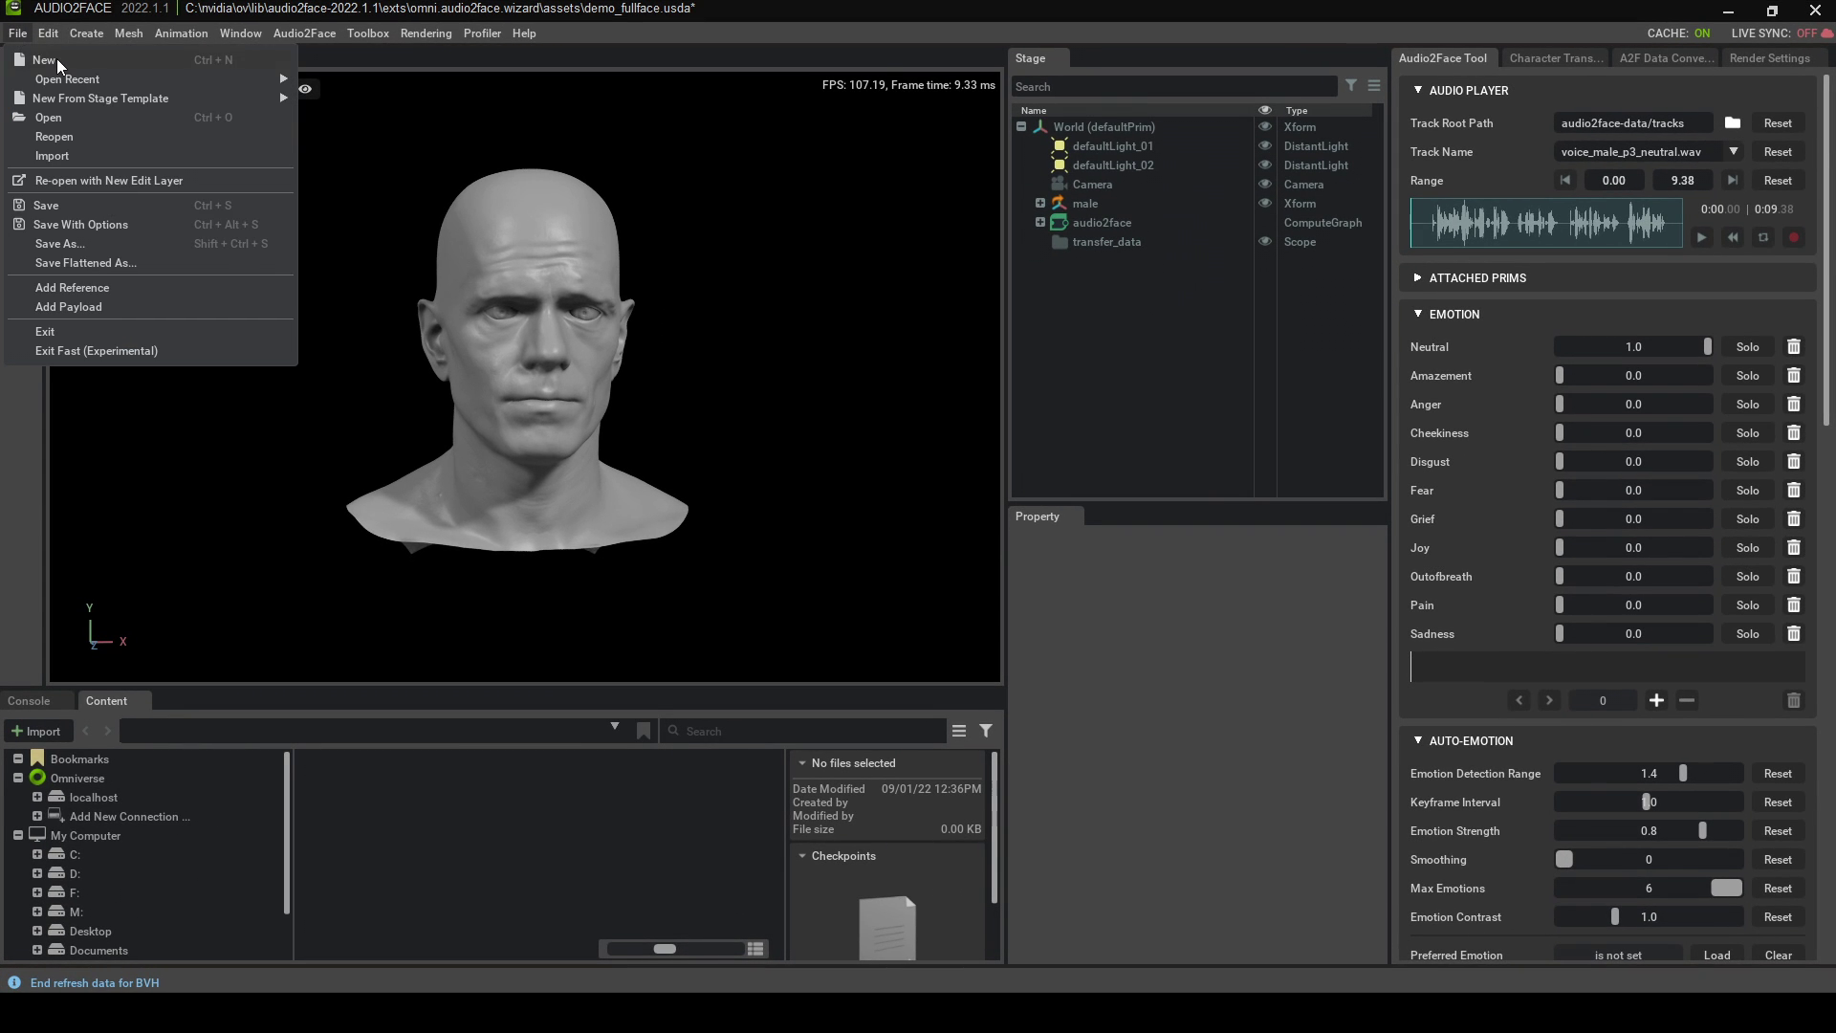
pyautogui.click(55, 60)
pyautogui.click(904, 532)
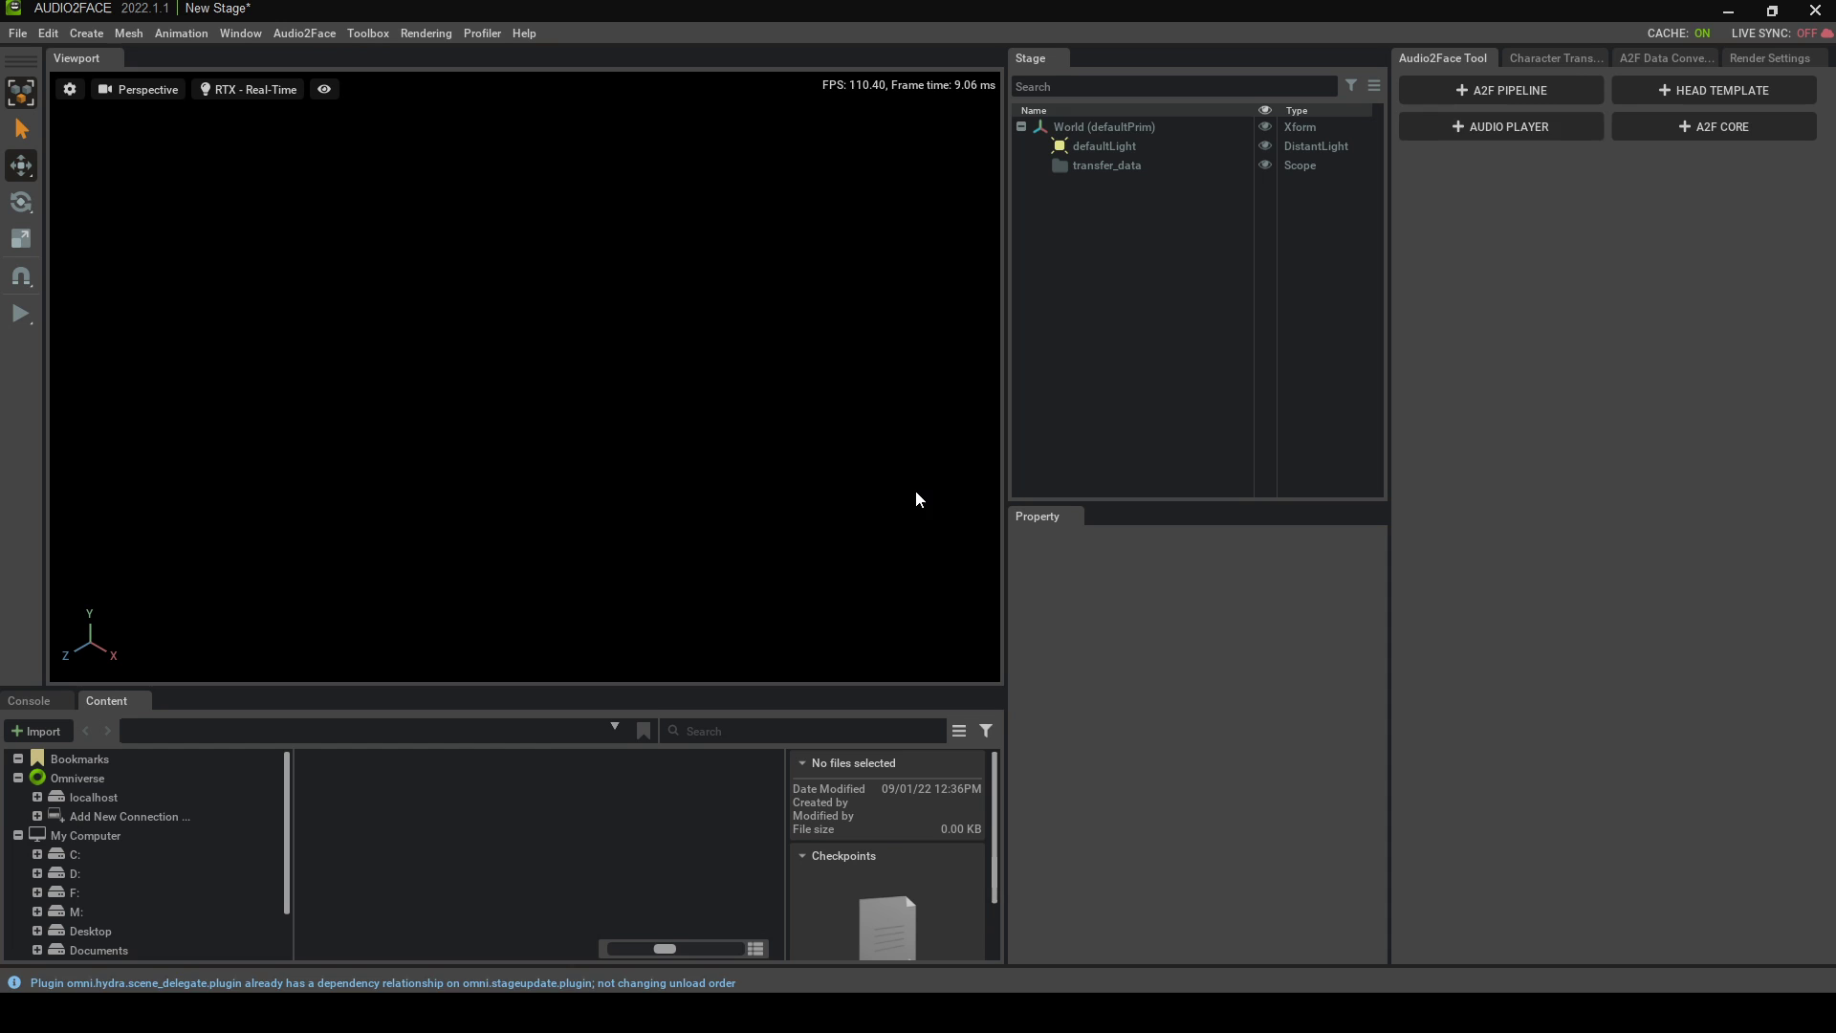
pyautogui.click(1560, 59)
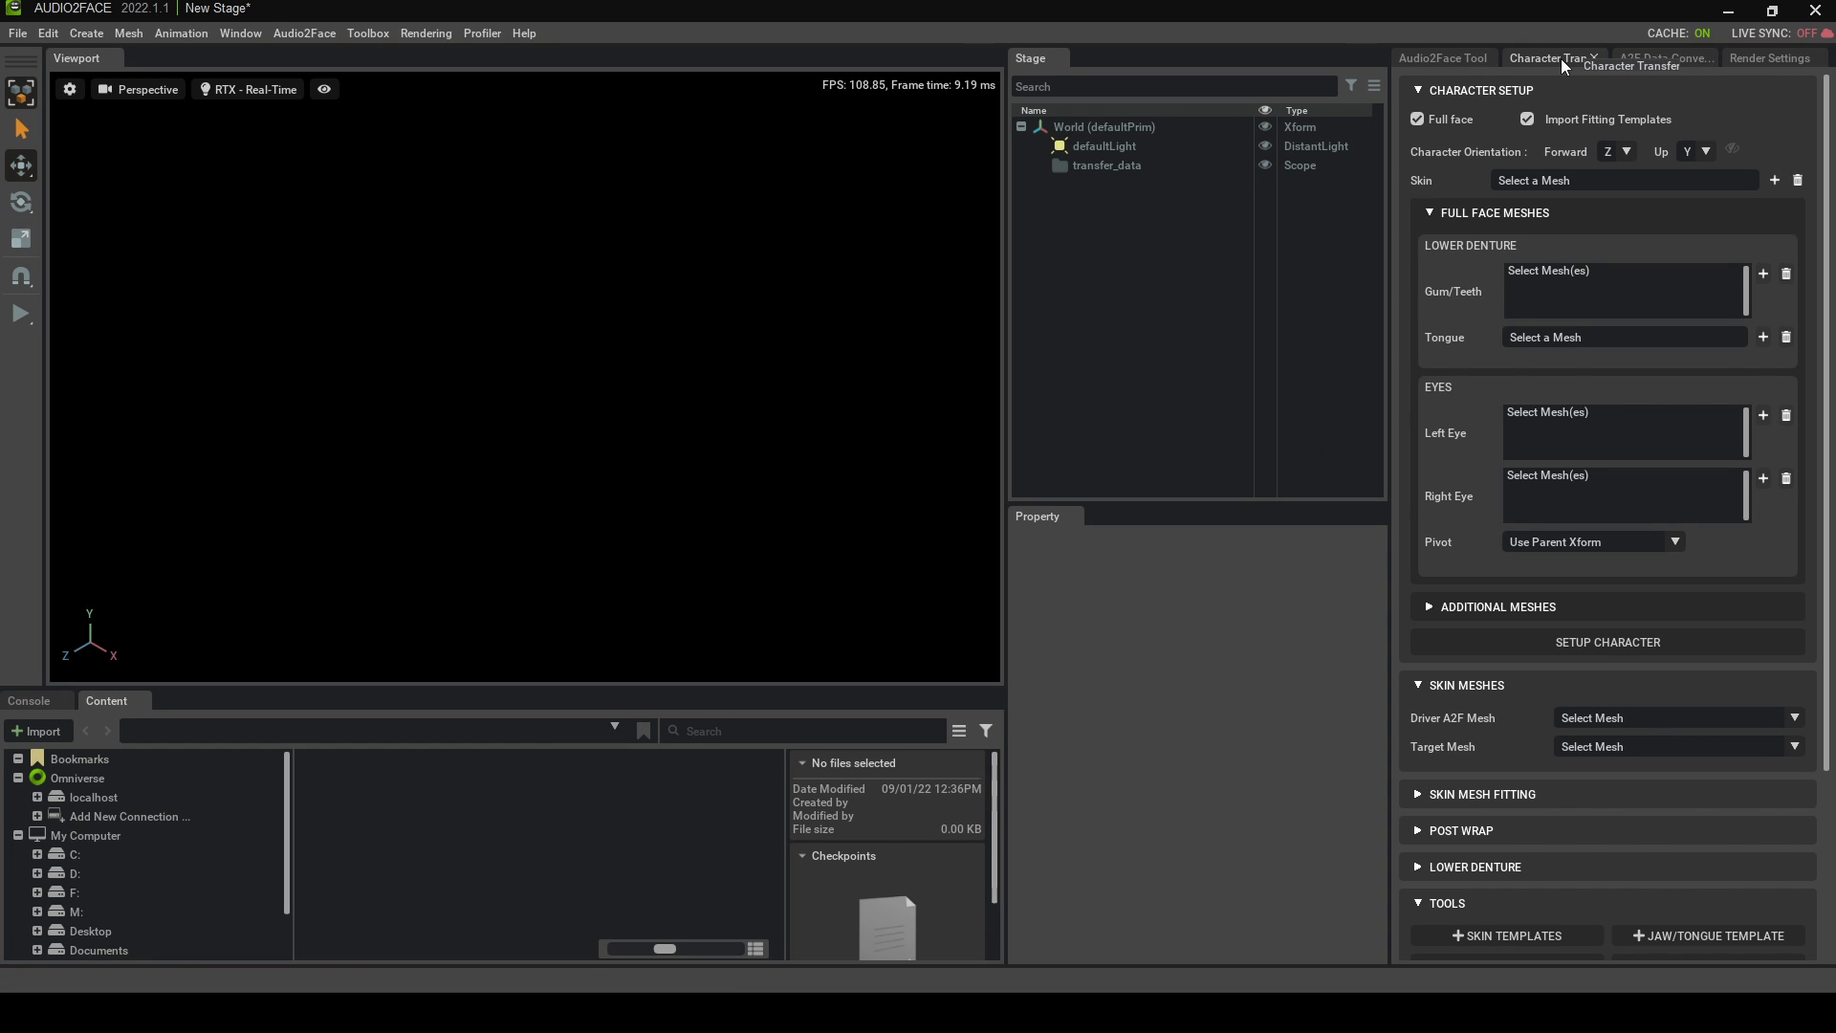
# Add CC3__Caleb_A2F.usd and CC3__Caleb_A2F_Cavity.usd from F:/Temp/CC4Testing/A2FWorkflow/A2F to the stage, briefly hiding the head to inspect the mouth
pyautogui.scroll(-1, 169, 807)
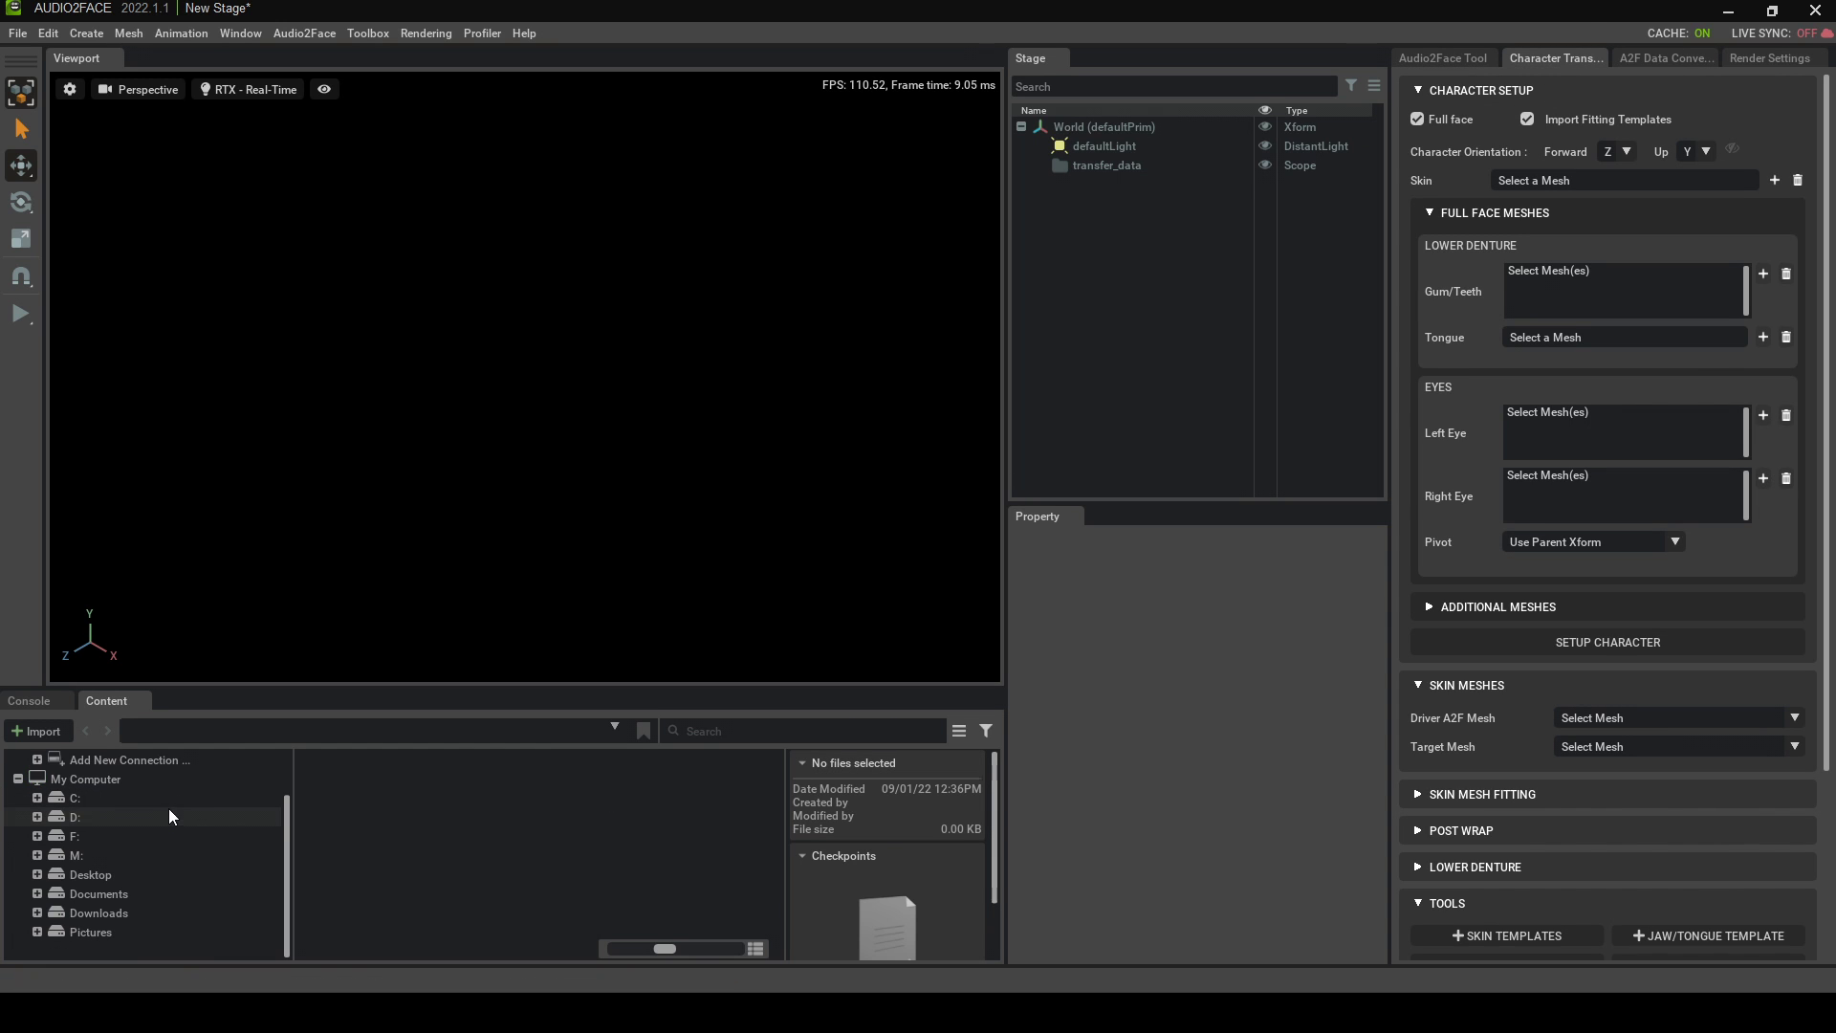
pyautogui.click(37, 836)
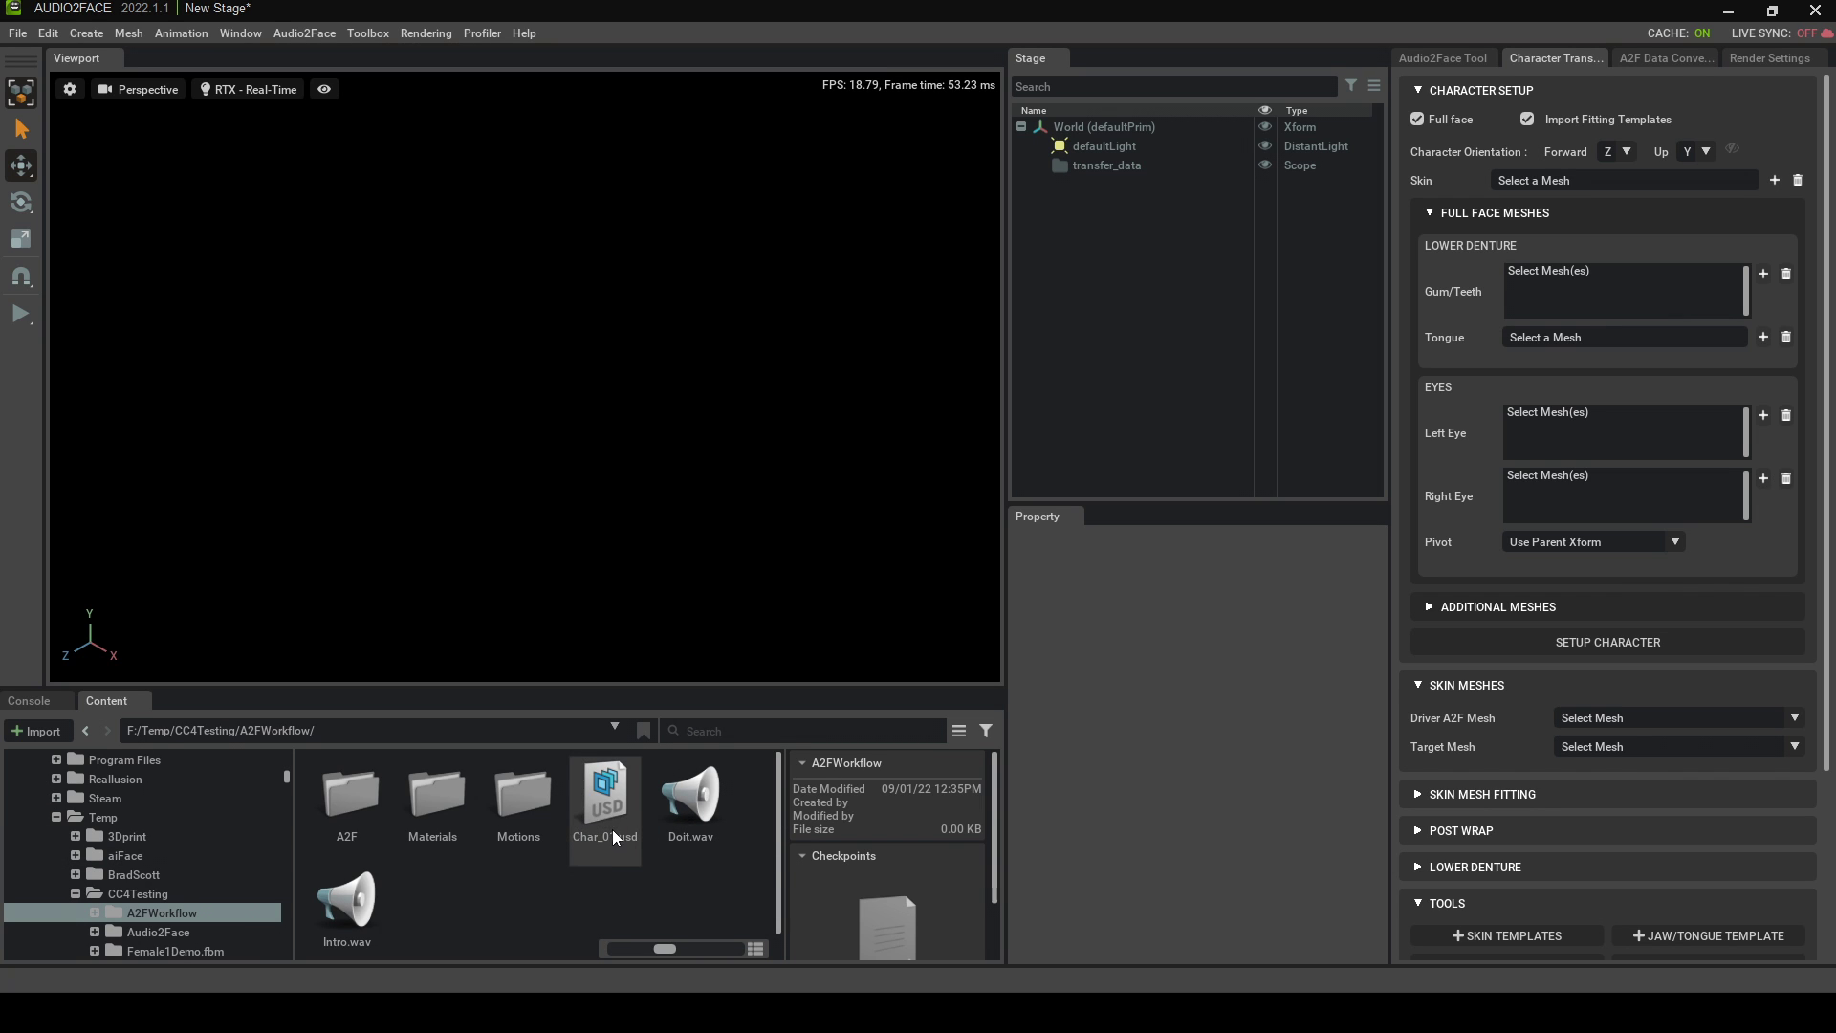
pyautogui.click(612, 829)
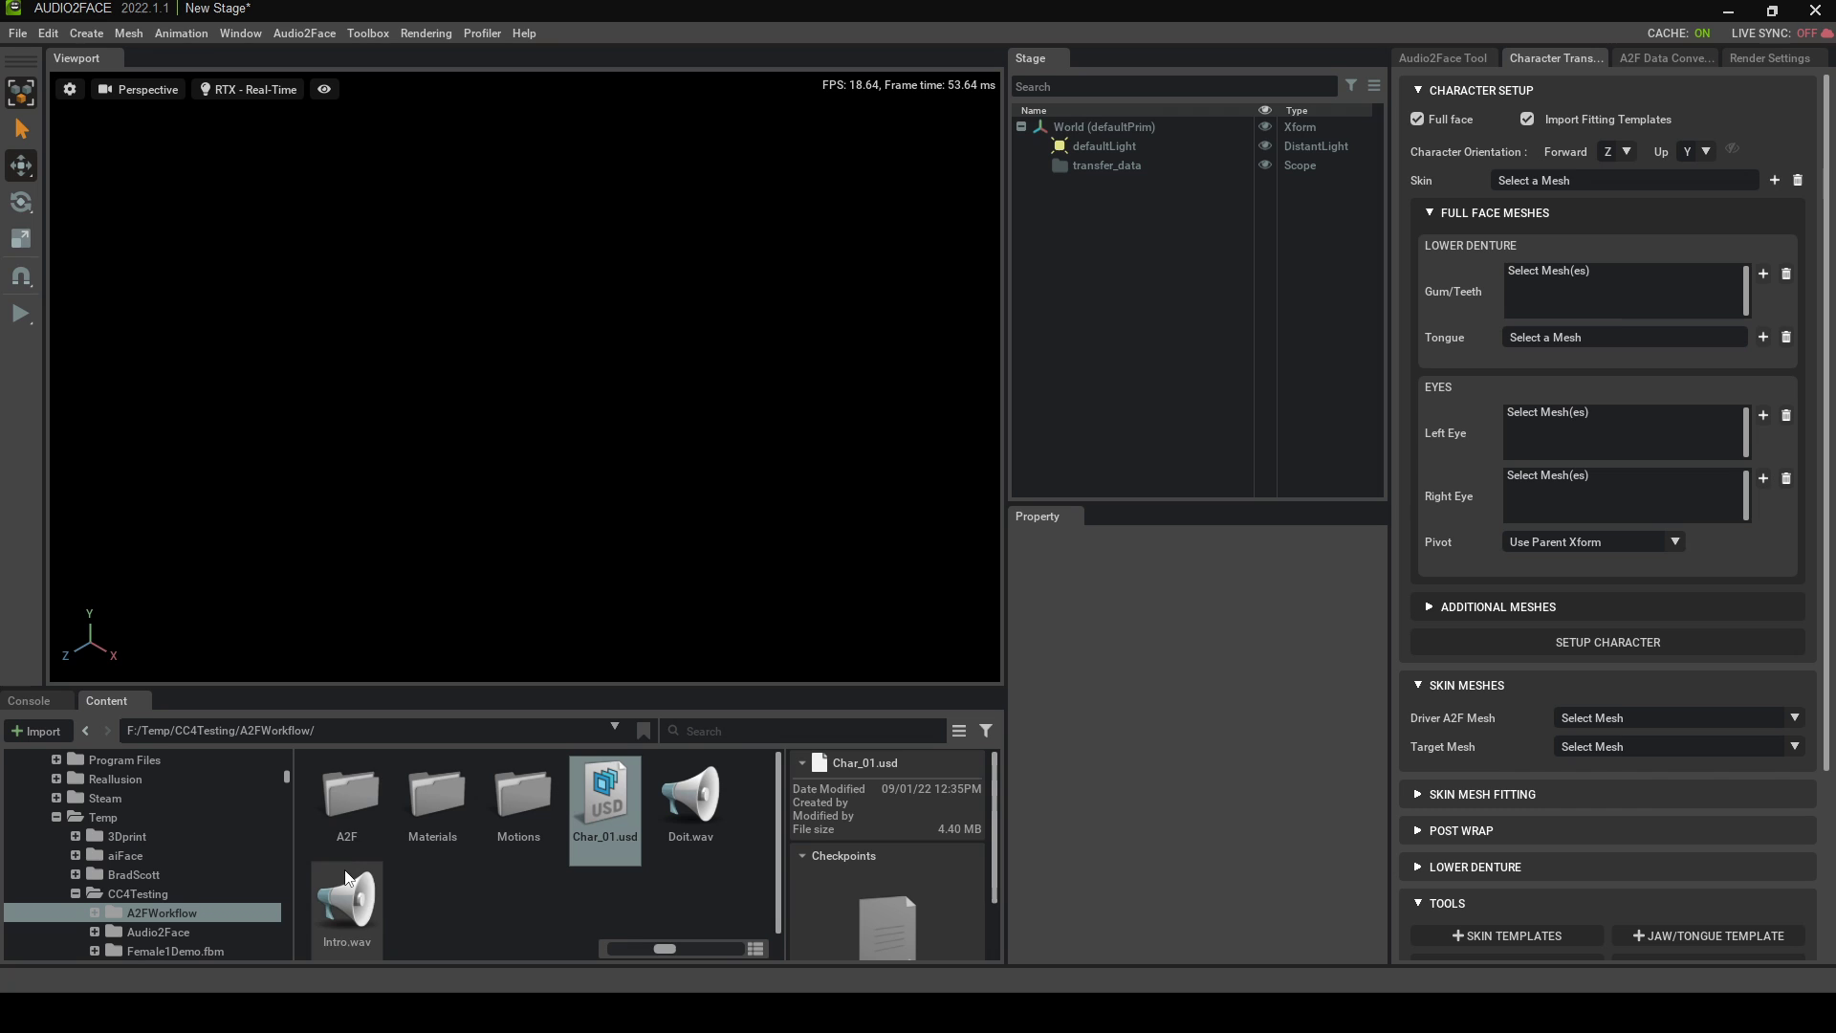
pyautogui.doubleClick(353, 794)
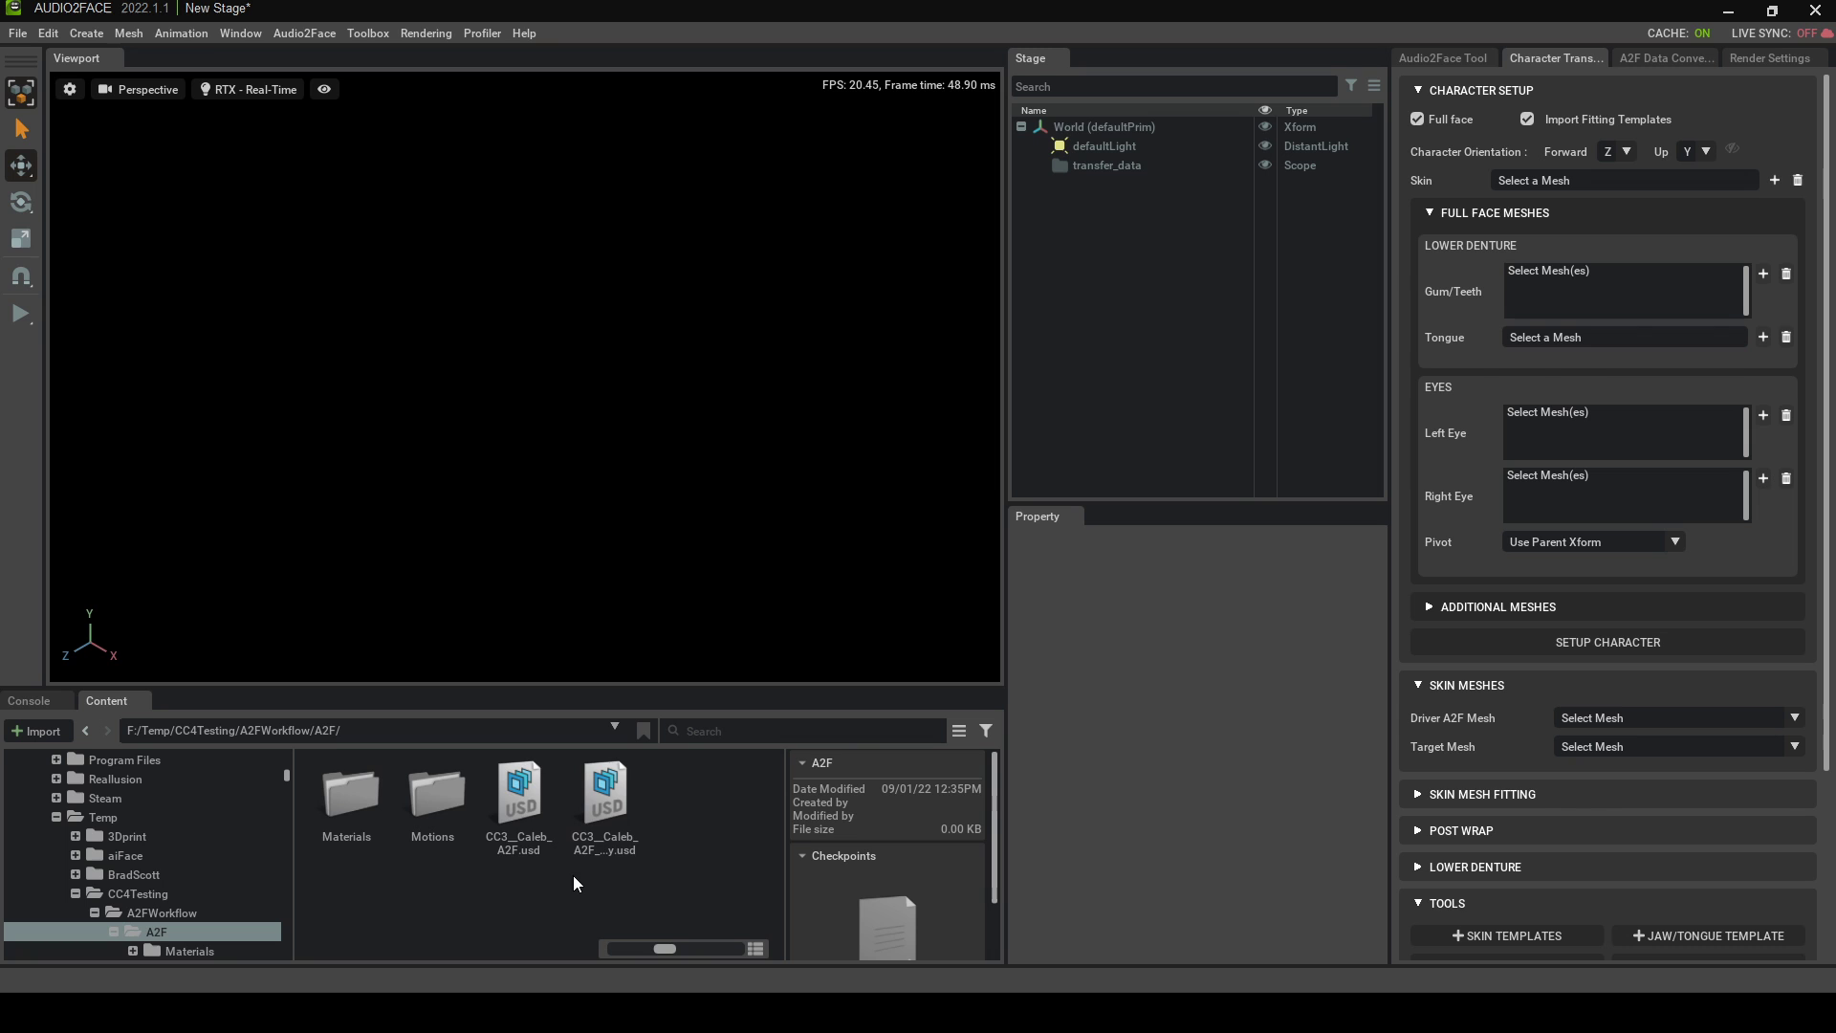
pyautogui.moveTo(513, 834); pyautogui.dragTo(1104, 211)
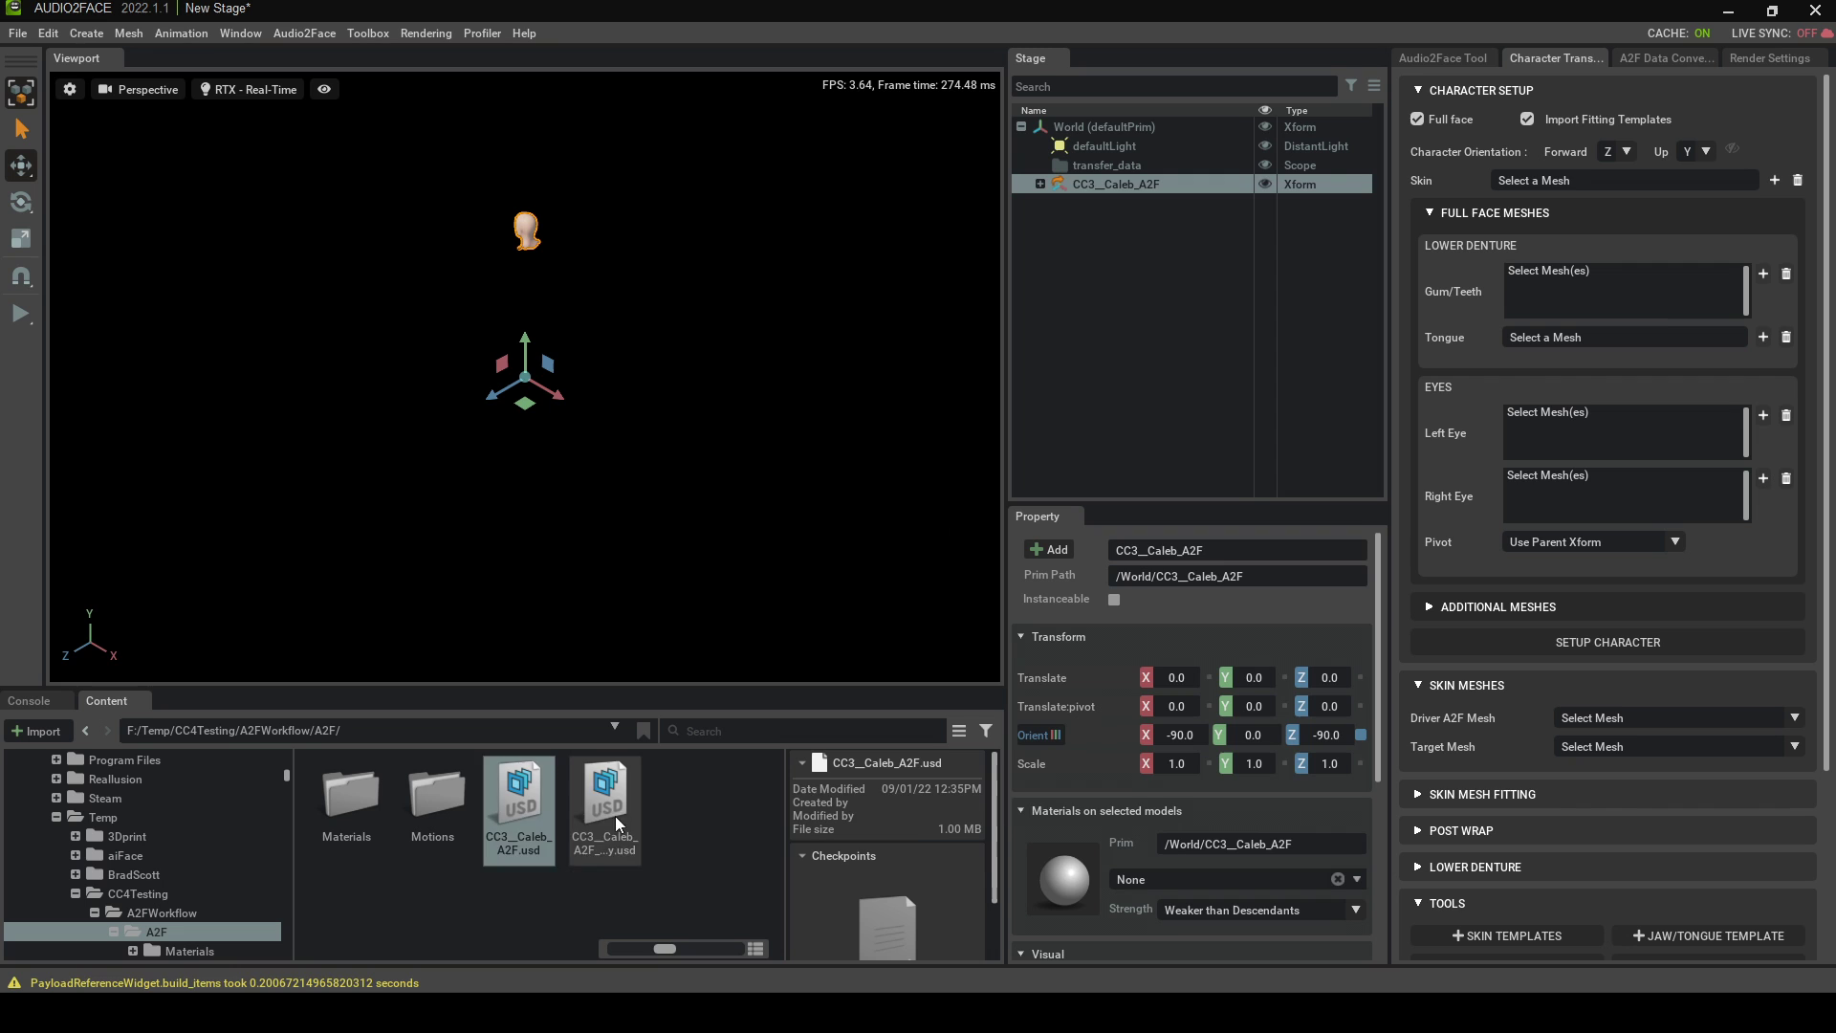
pyautogui.moveTo(618, 824); pyautogui.dragTo(1066, 227)
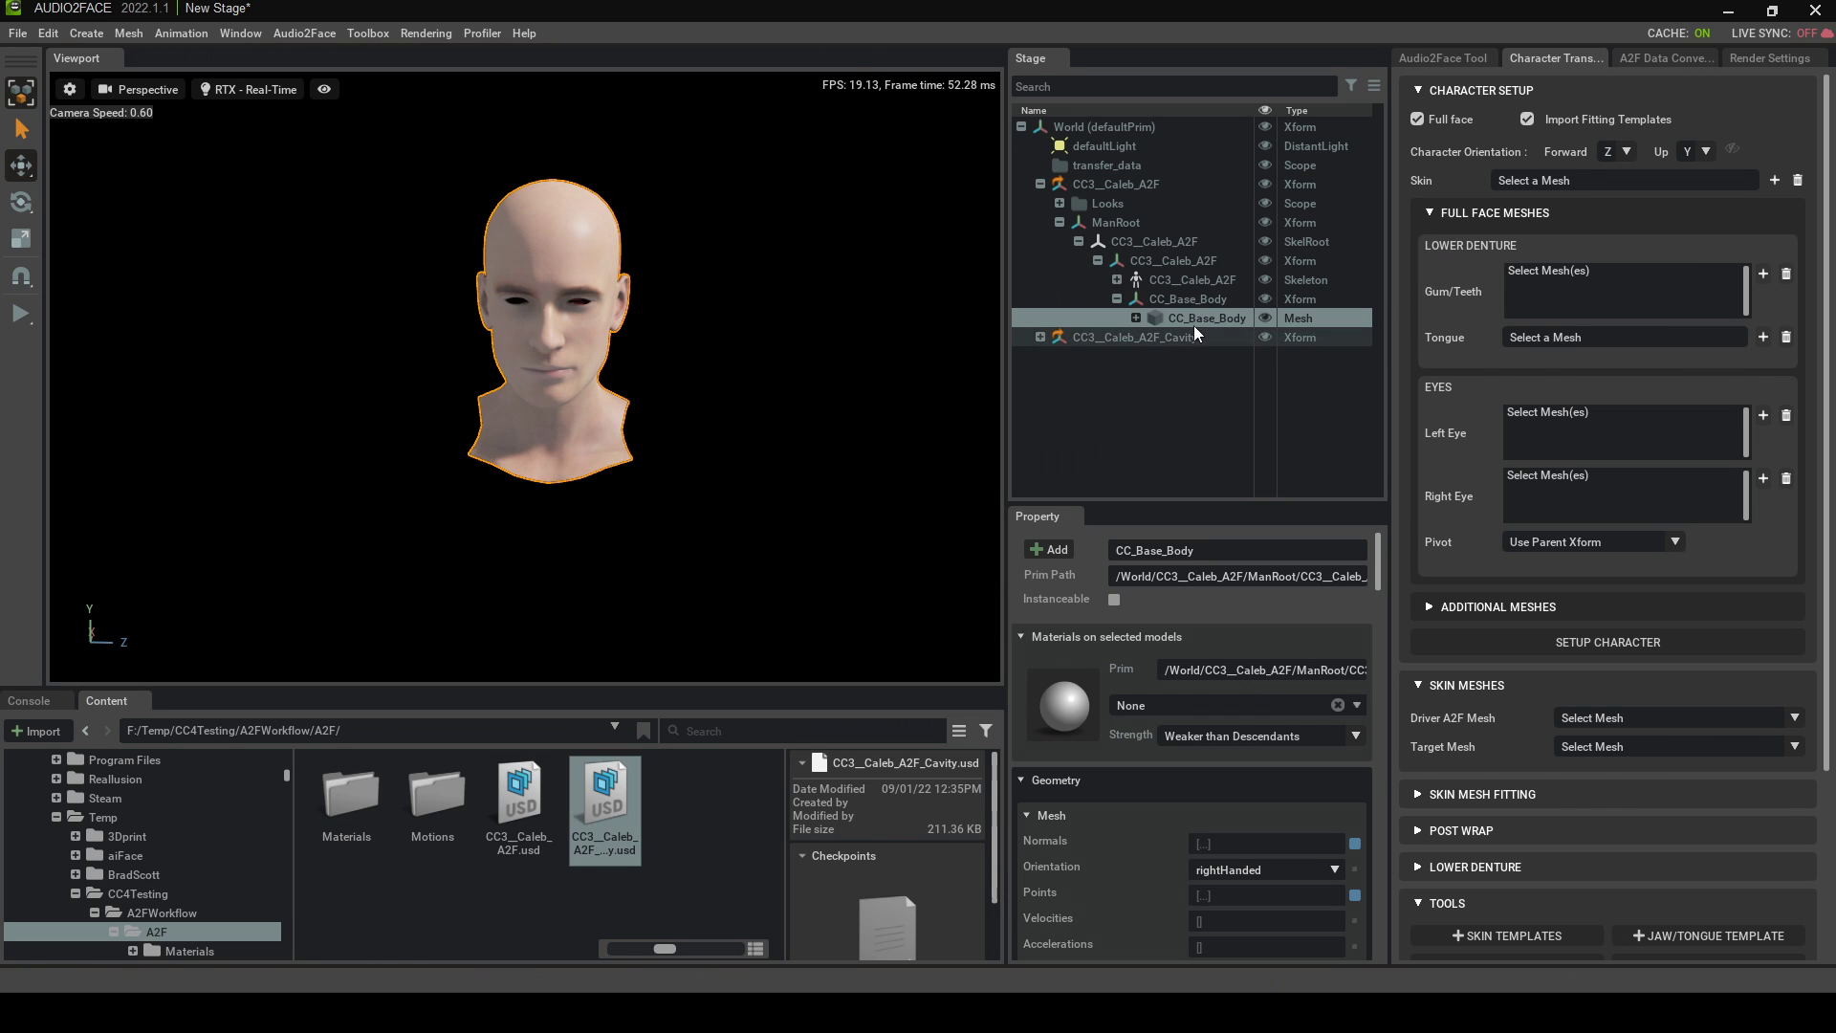
pyautogui.click(1265, 184)
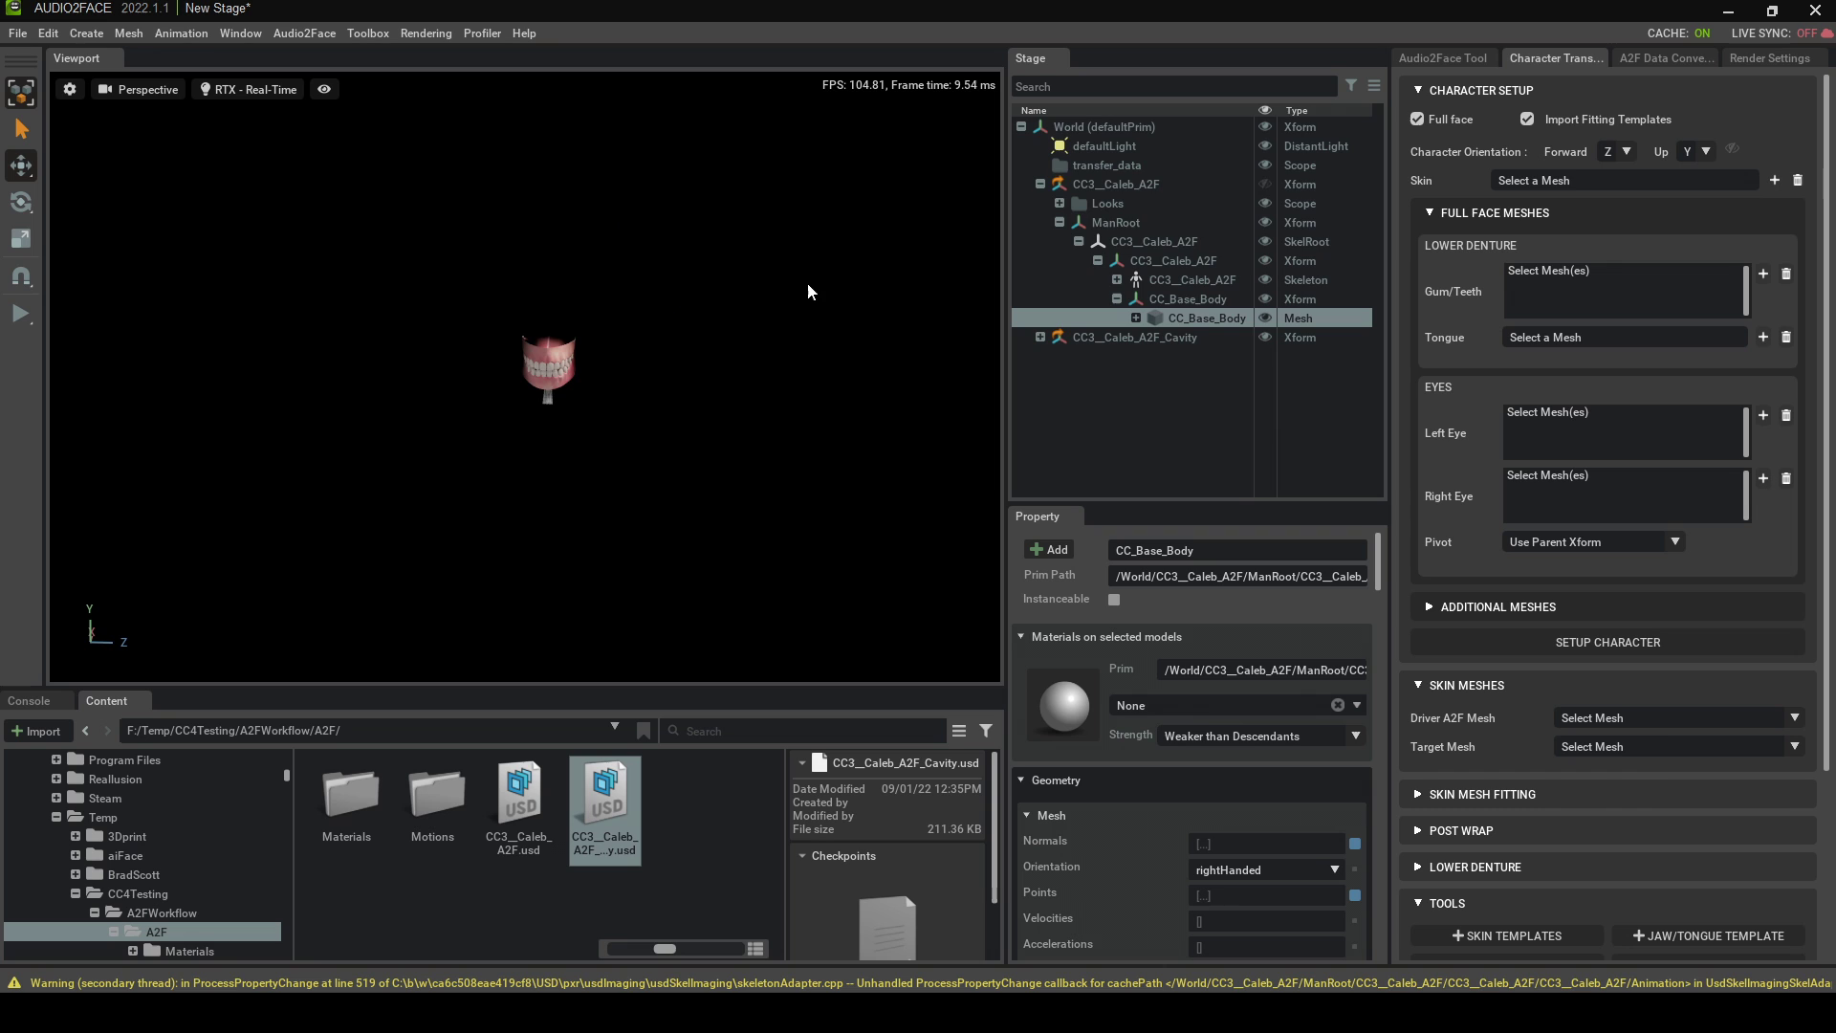
pyautogui.click(1263, 186)
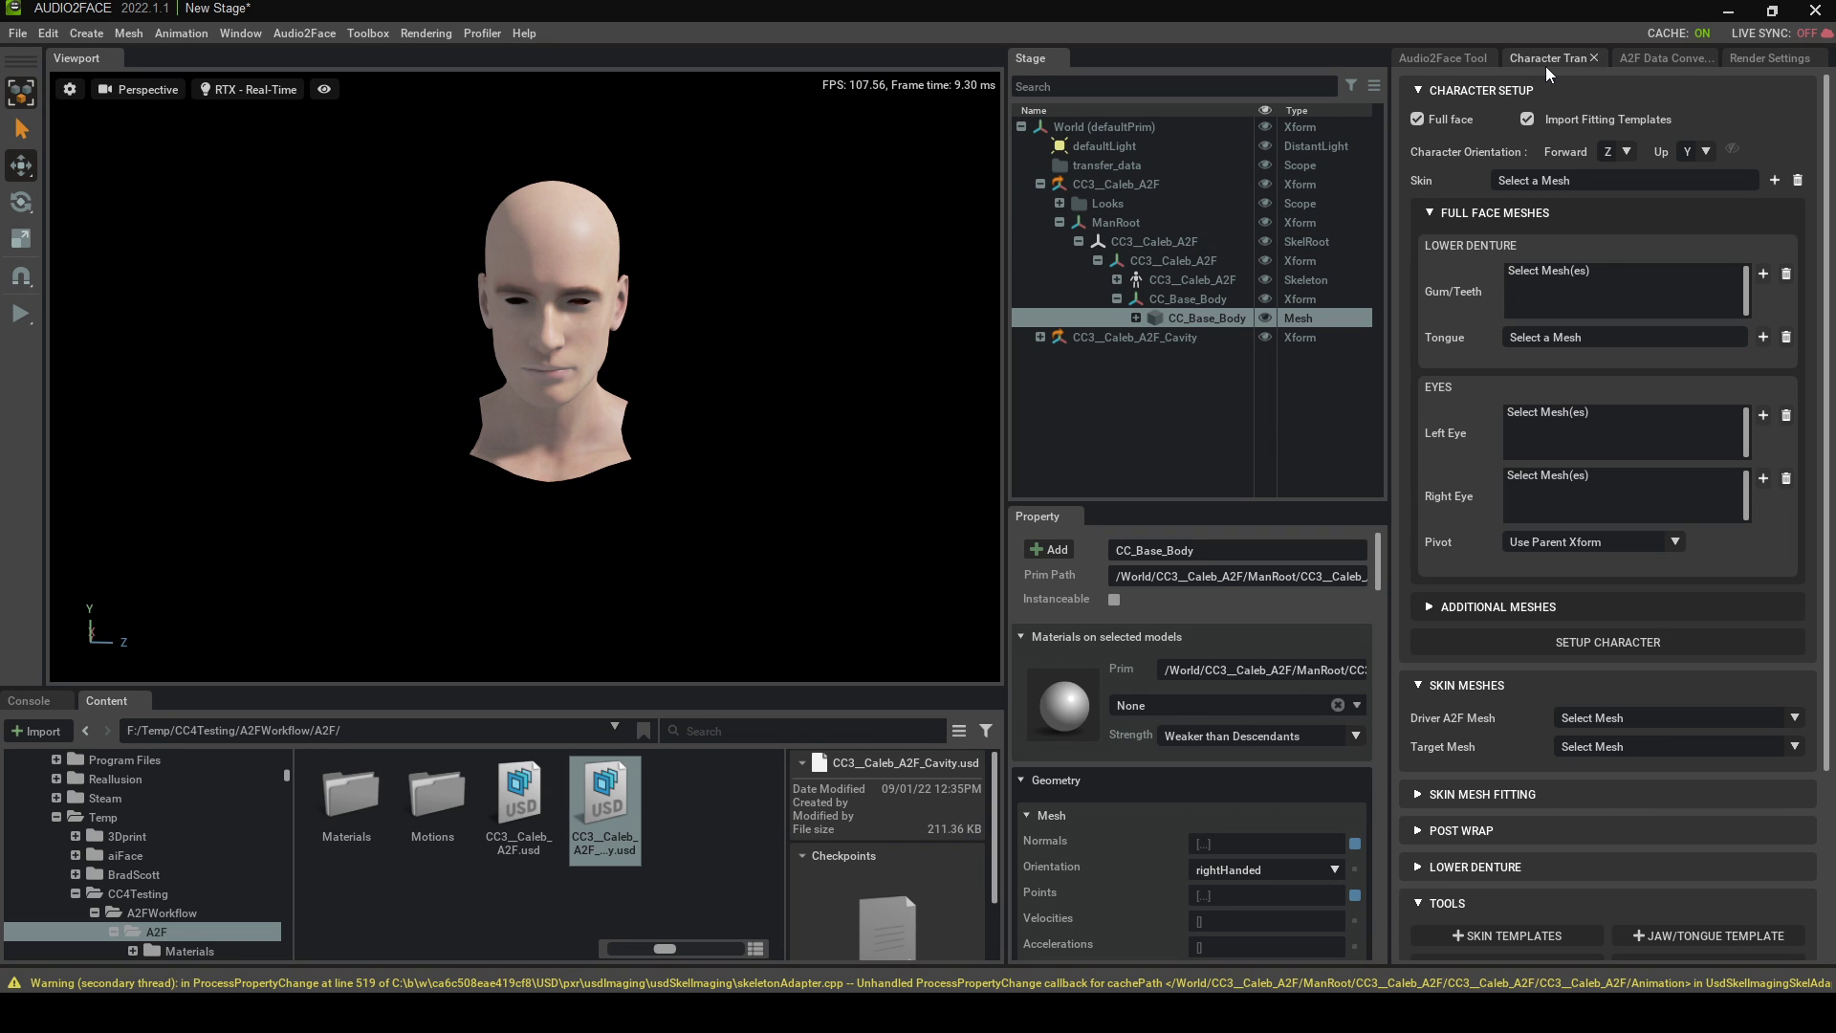
# Assign the CC_Base_Body head mesh as the Skin and set the character's forward orientation to -X
pyautogui.click(552, 247)
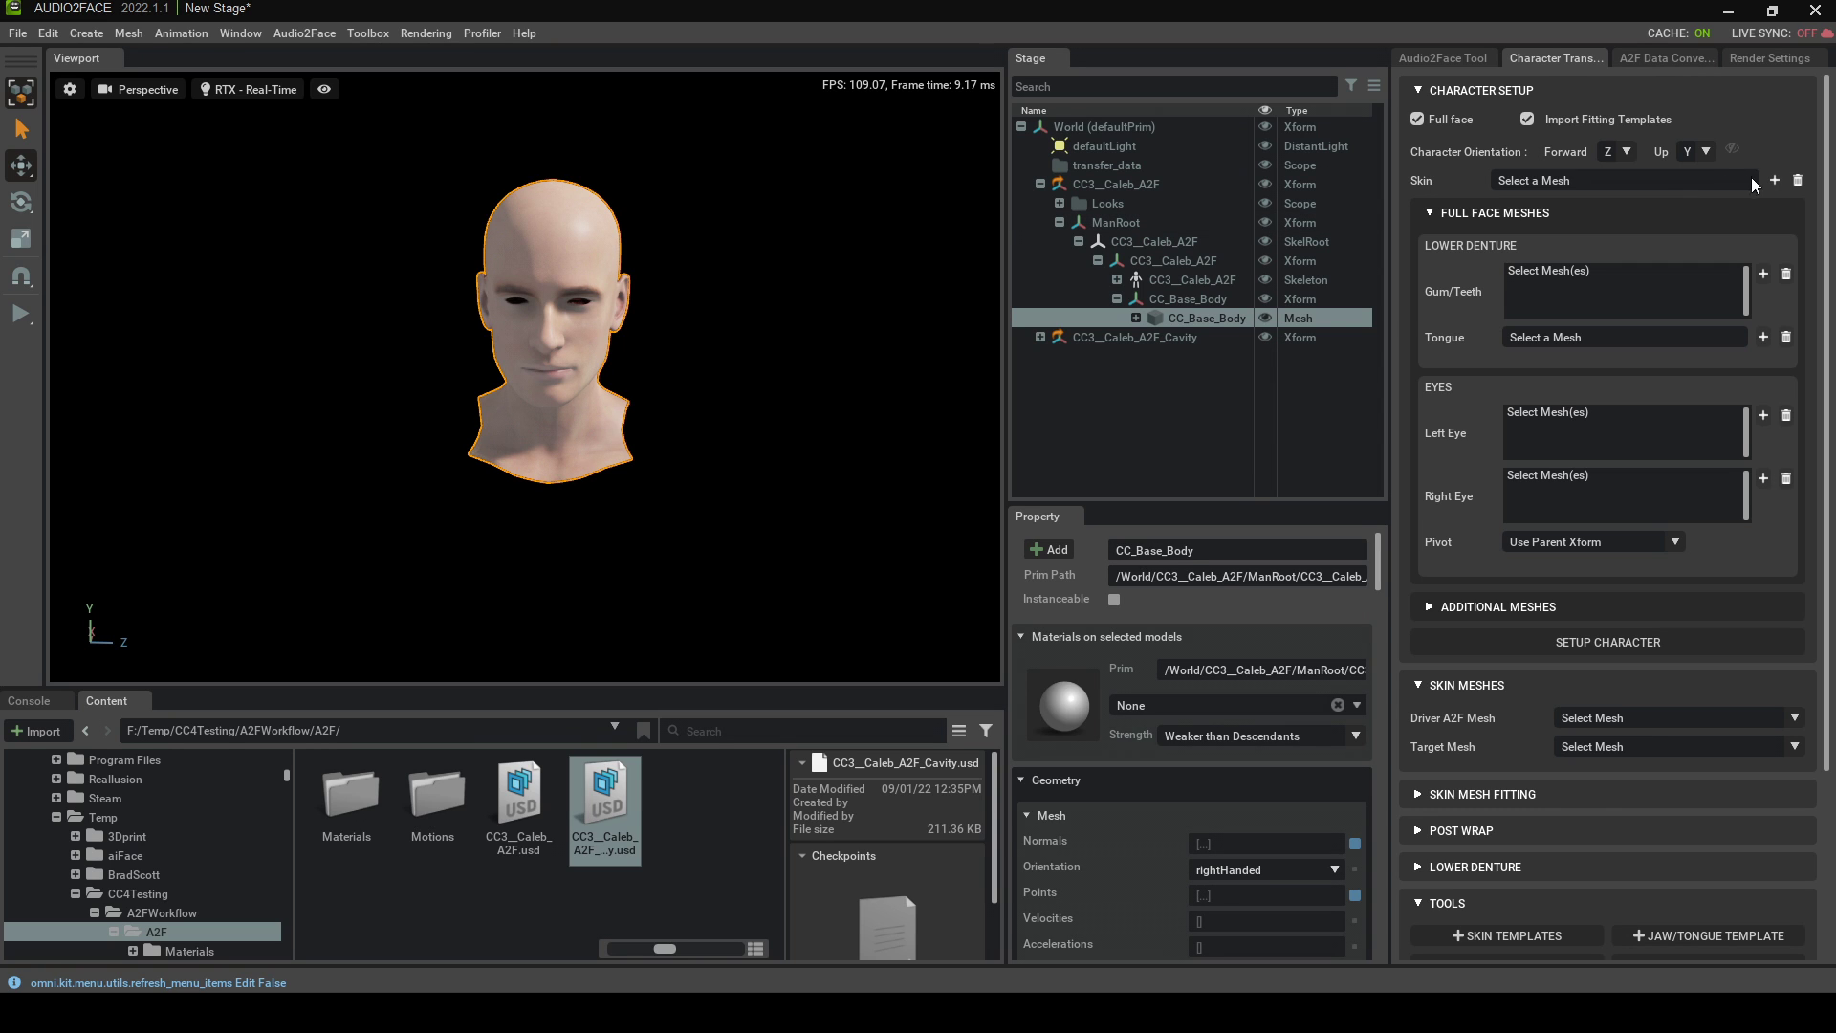
pyautogui.click(1776, 181)
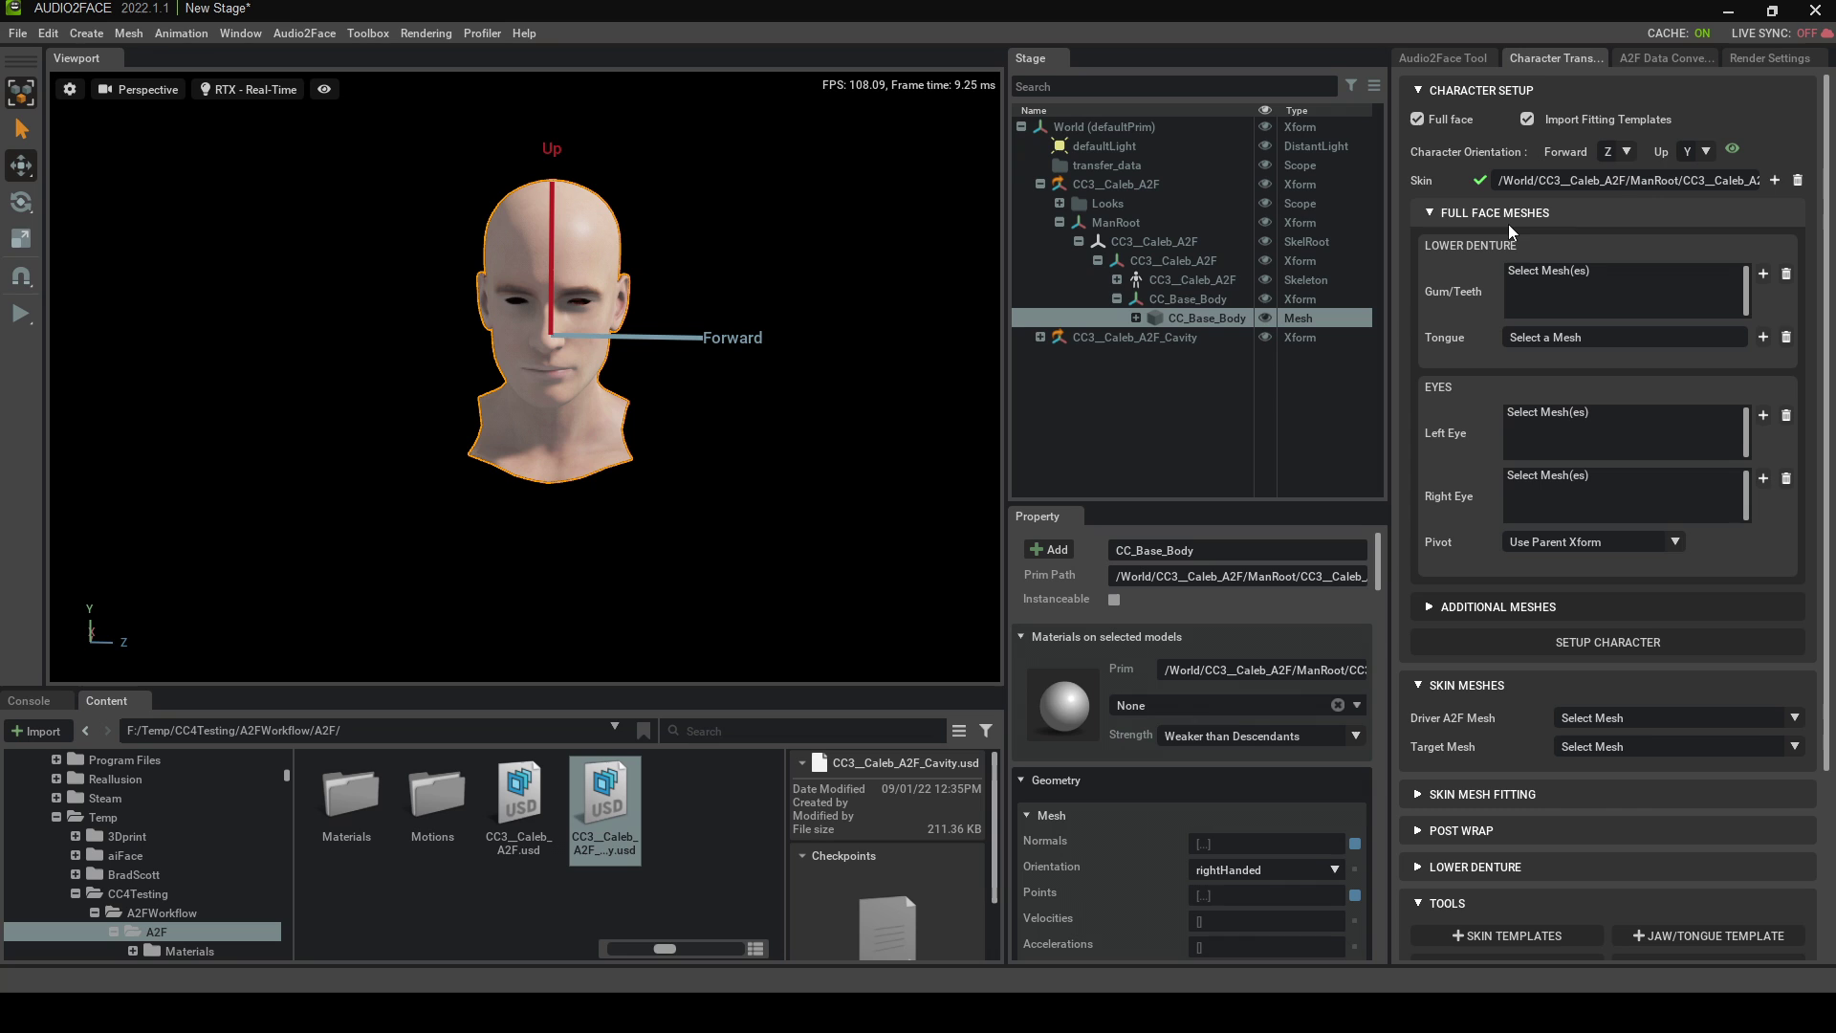
pyautogui.click(1623, 151)
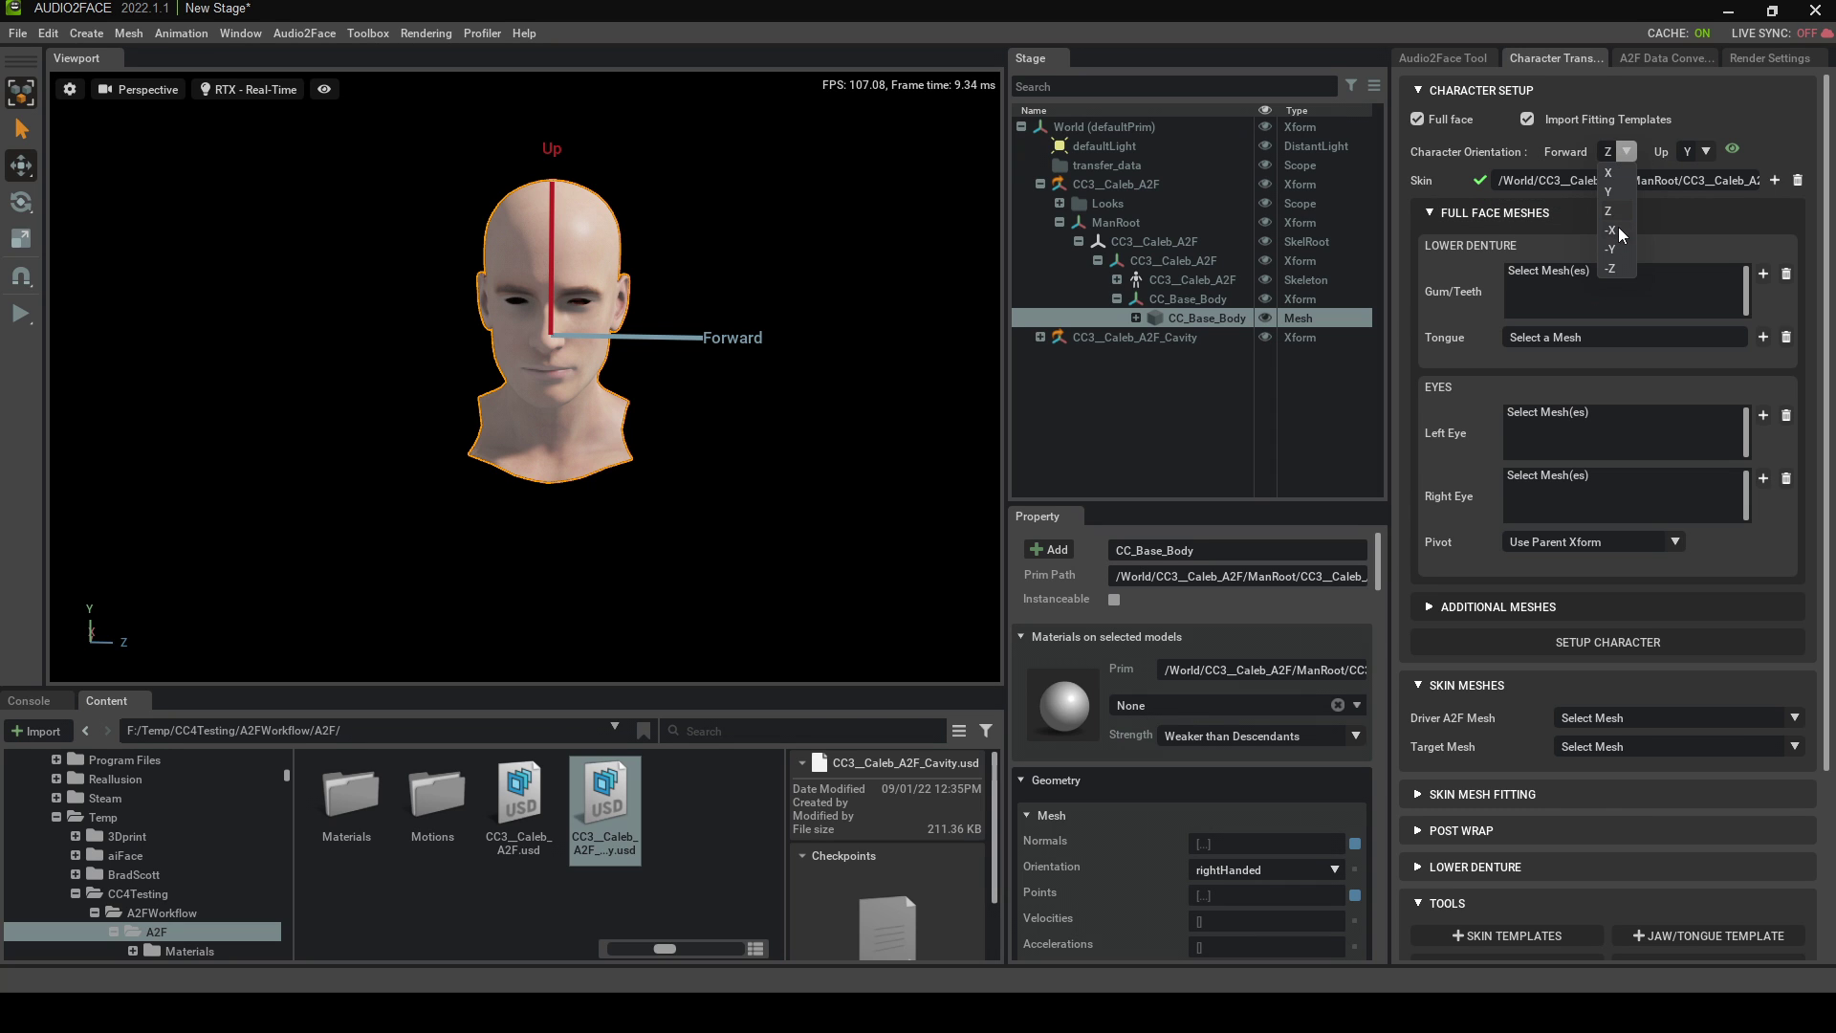
pyautogui.click(1619, 232)
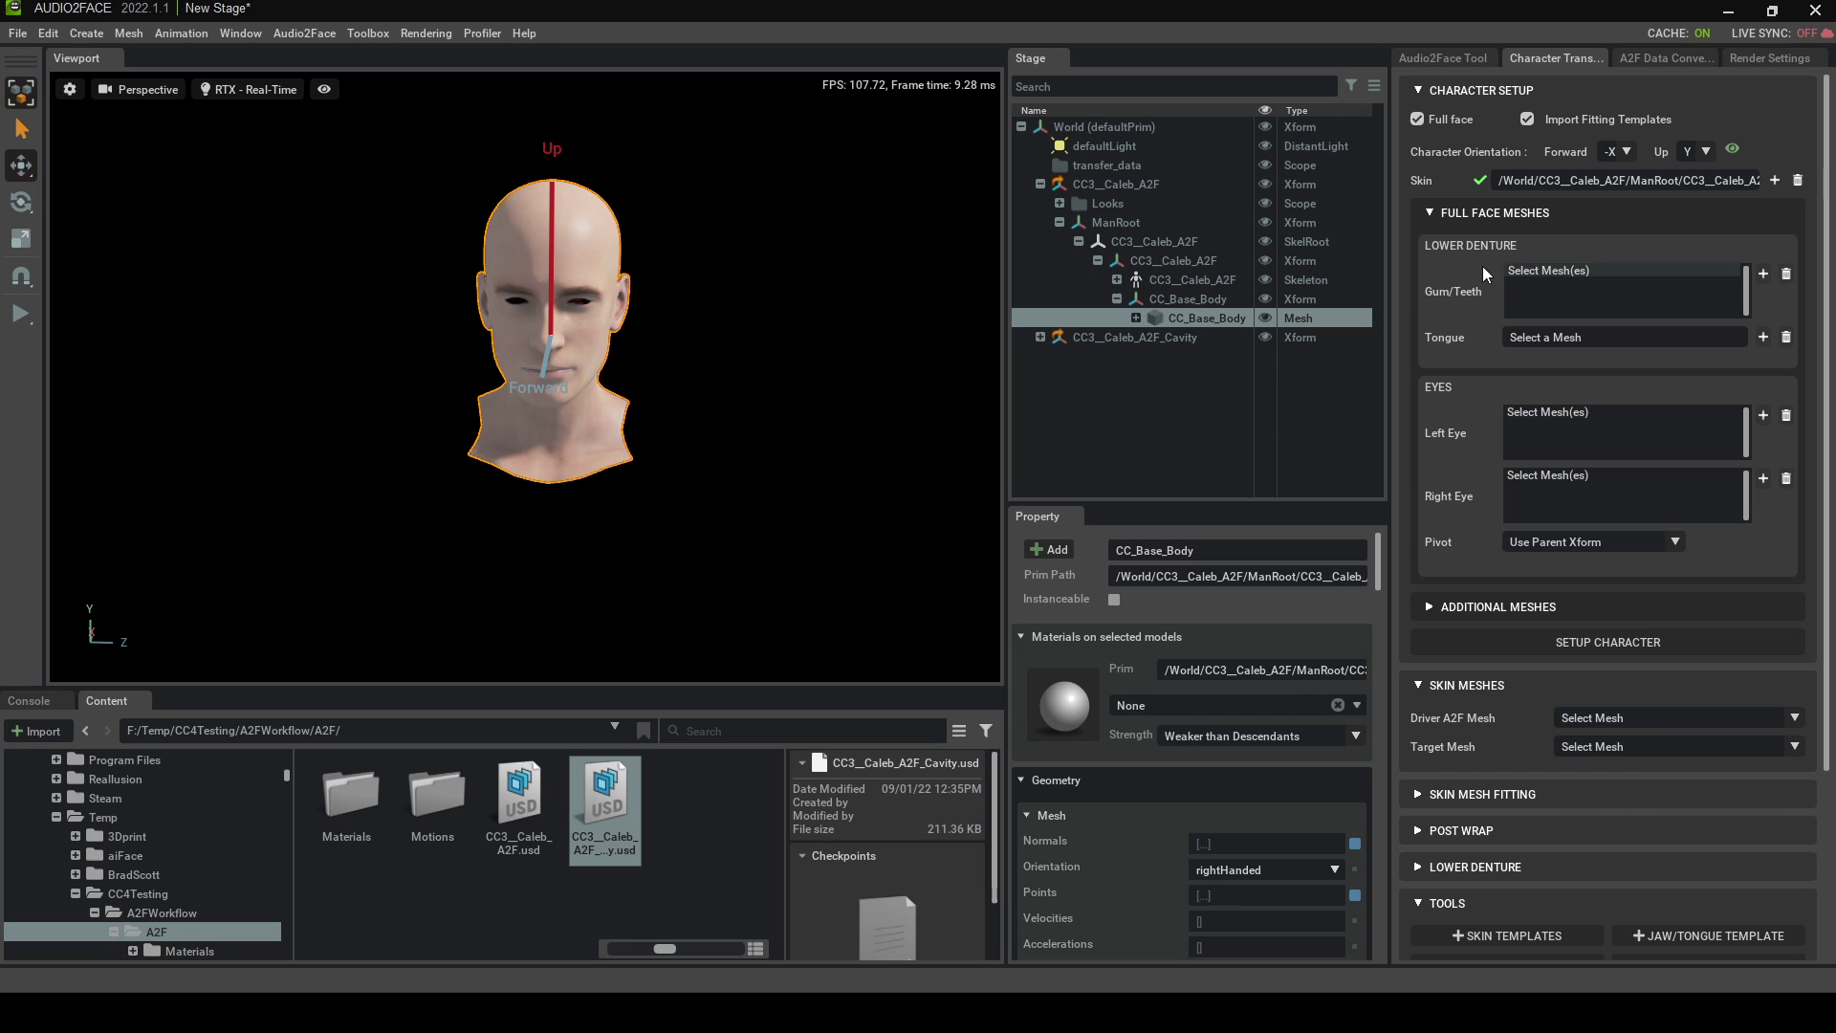
# Assign the CC_Base_Teeth_Lower mesh from the CC3__Caleb_A2F_Cavity hierarchy as the lower denture's Gum/Teeth mesh
pyautogui.click(1040, 337)
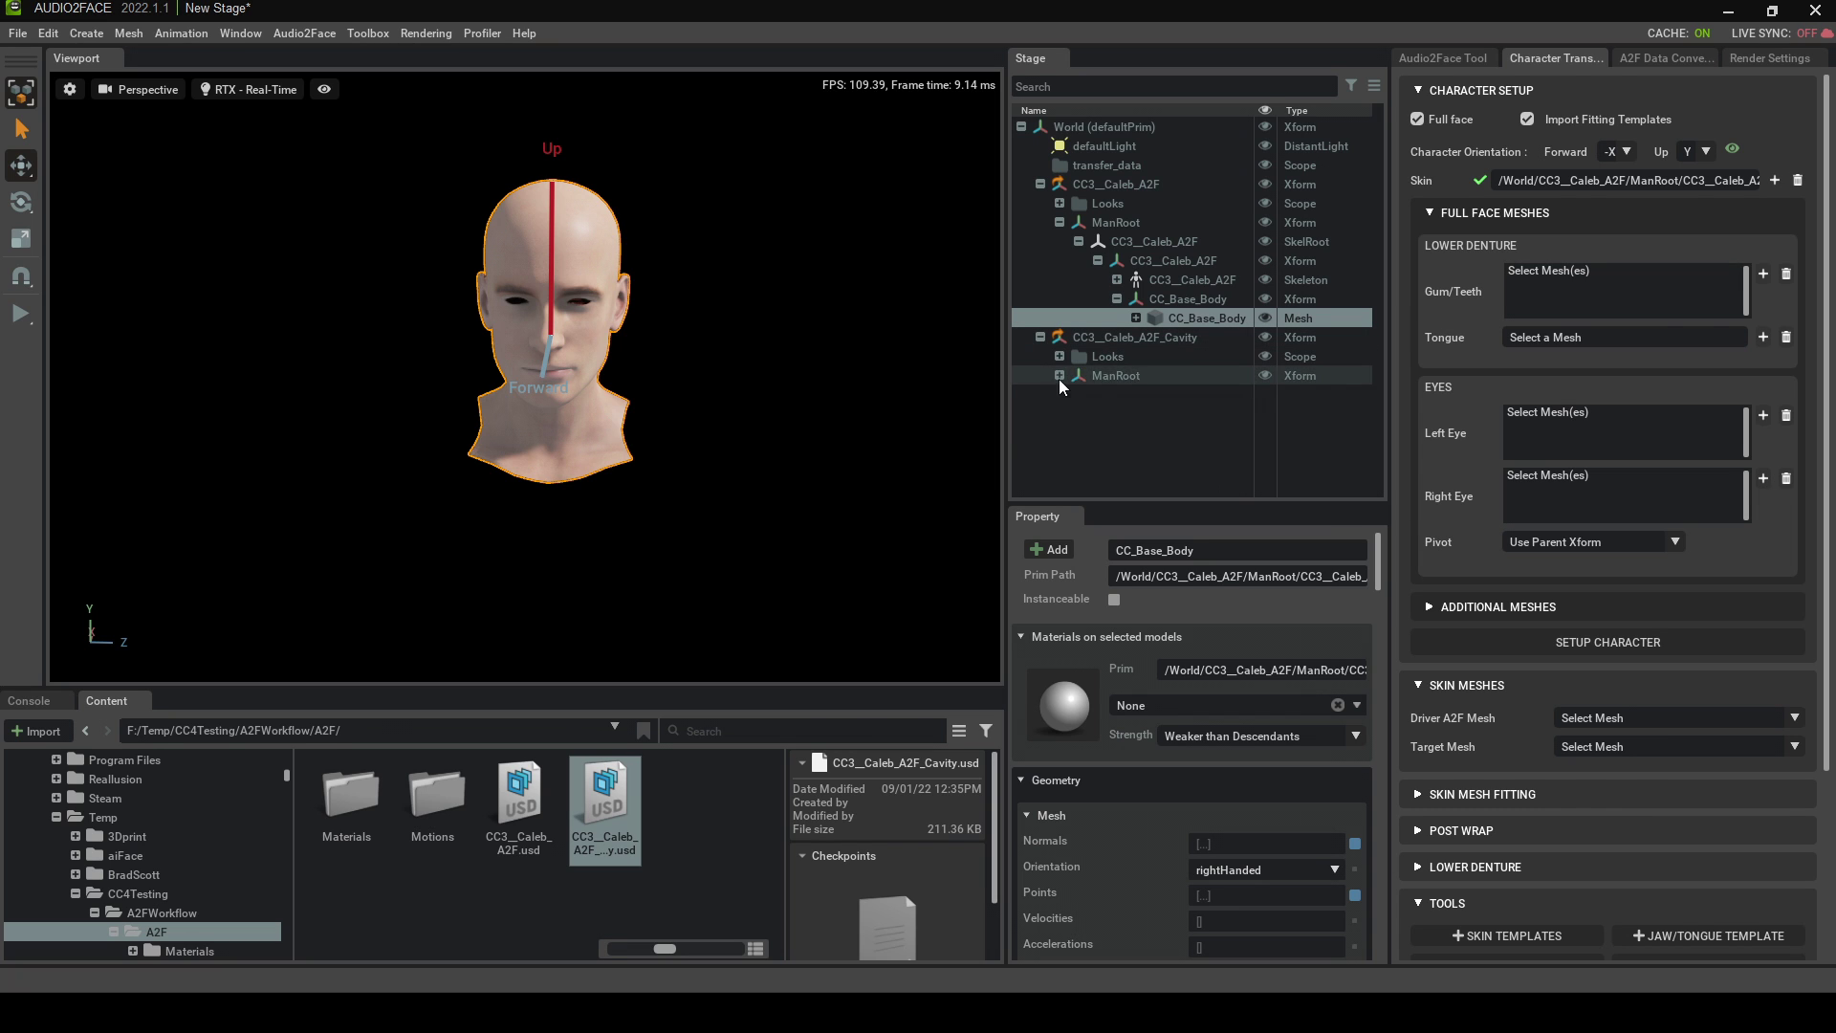
pyautogui.click(1060, 375)
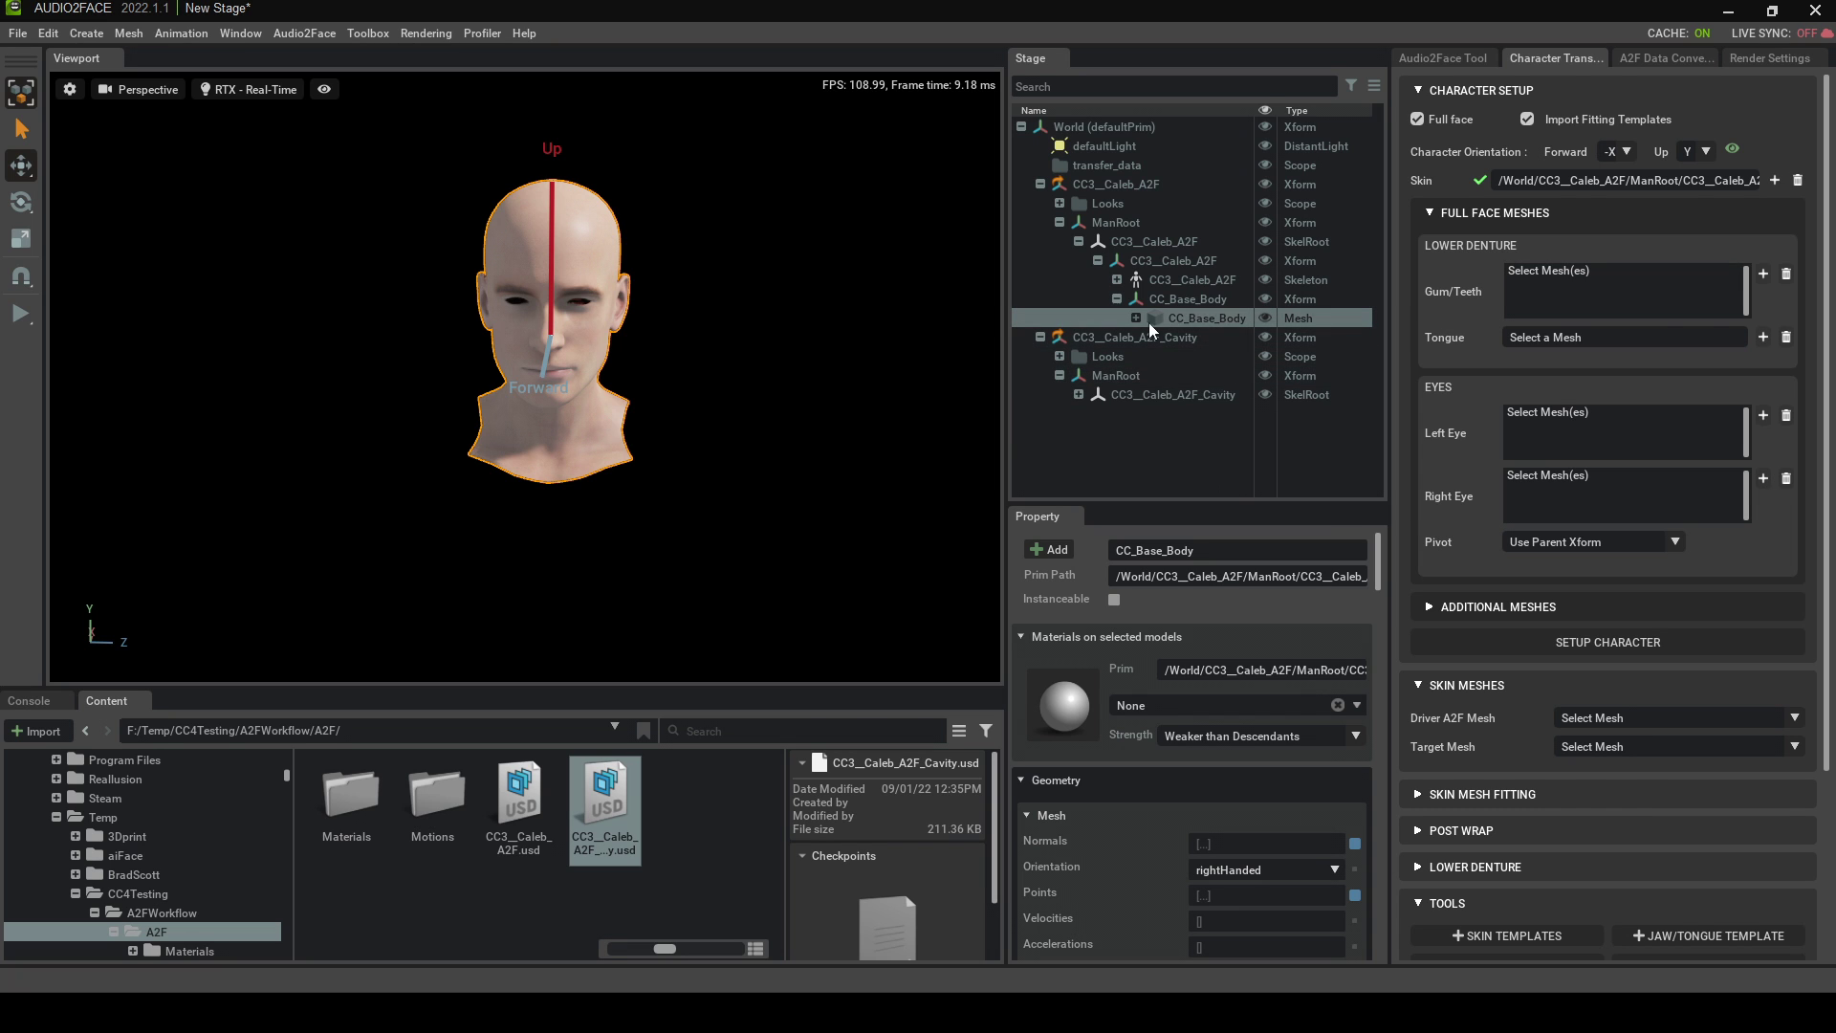
pyautogui.click(1078, 394)
pyautogui.click(1100, 415)
pyautogui.click(1098, 413)
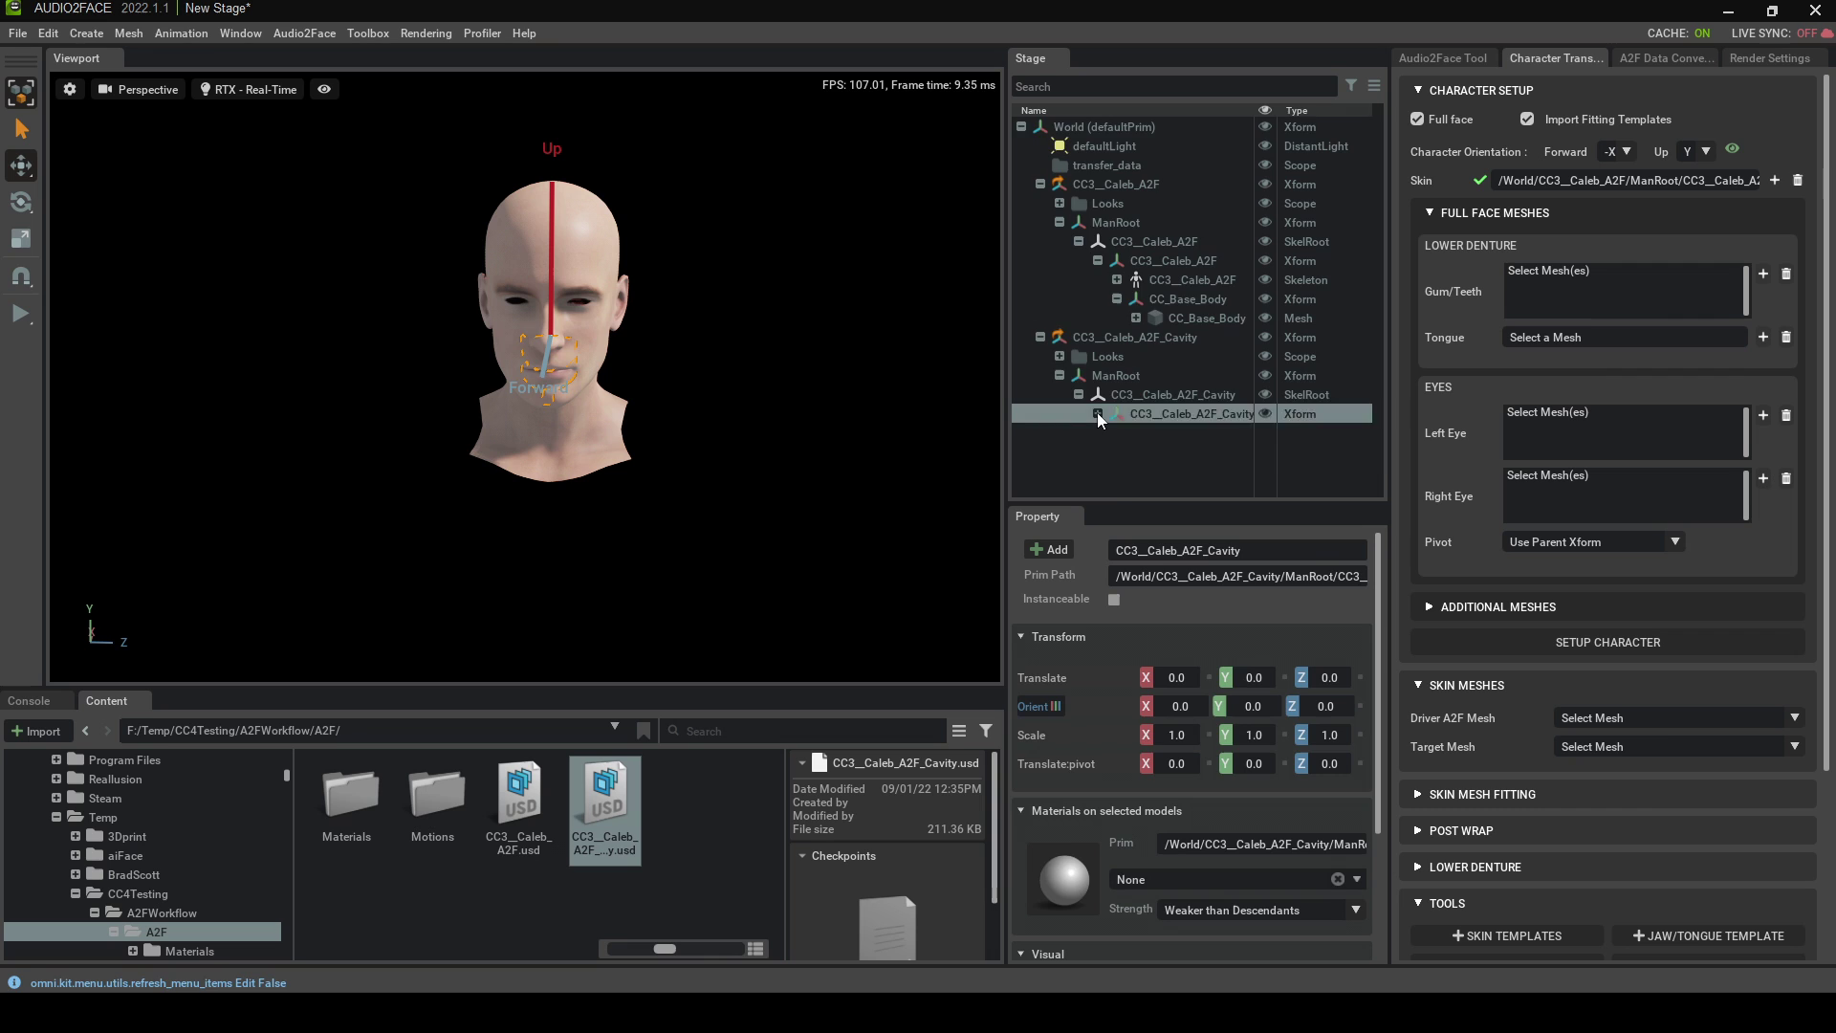
pyautogui.click(1196, 441)
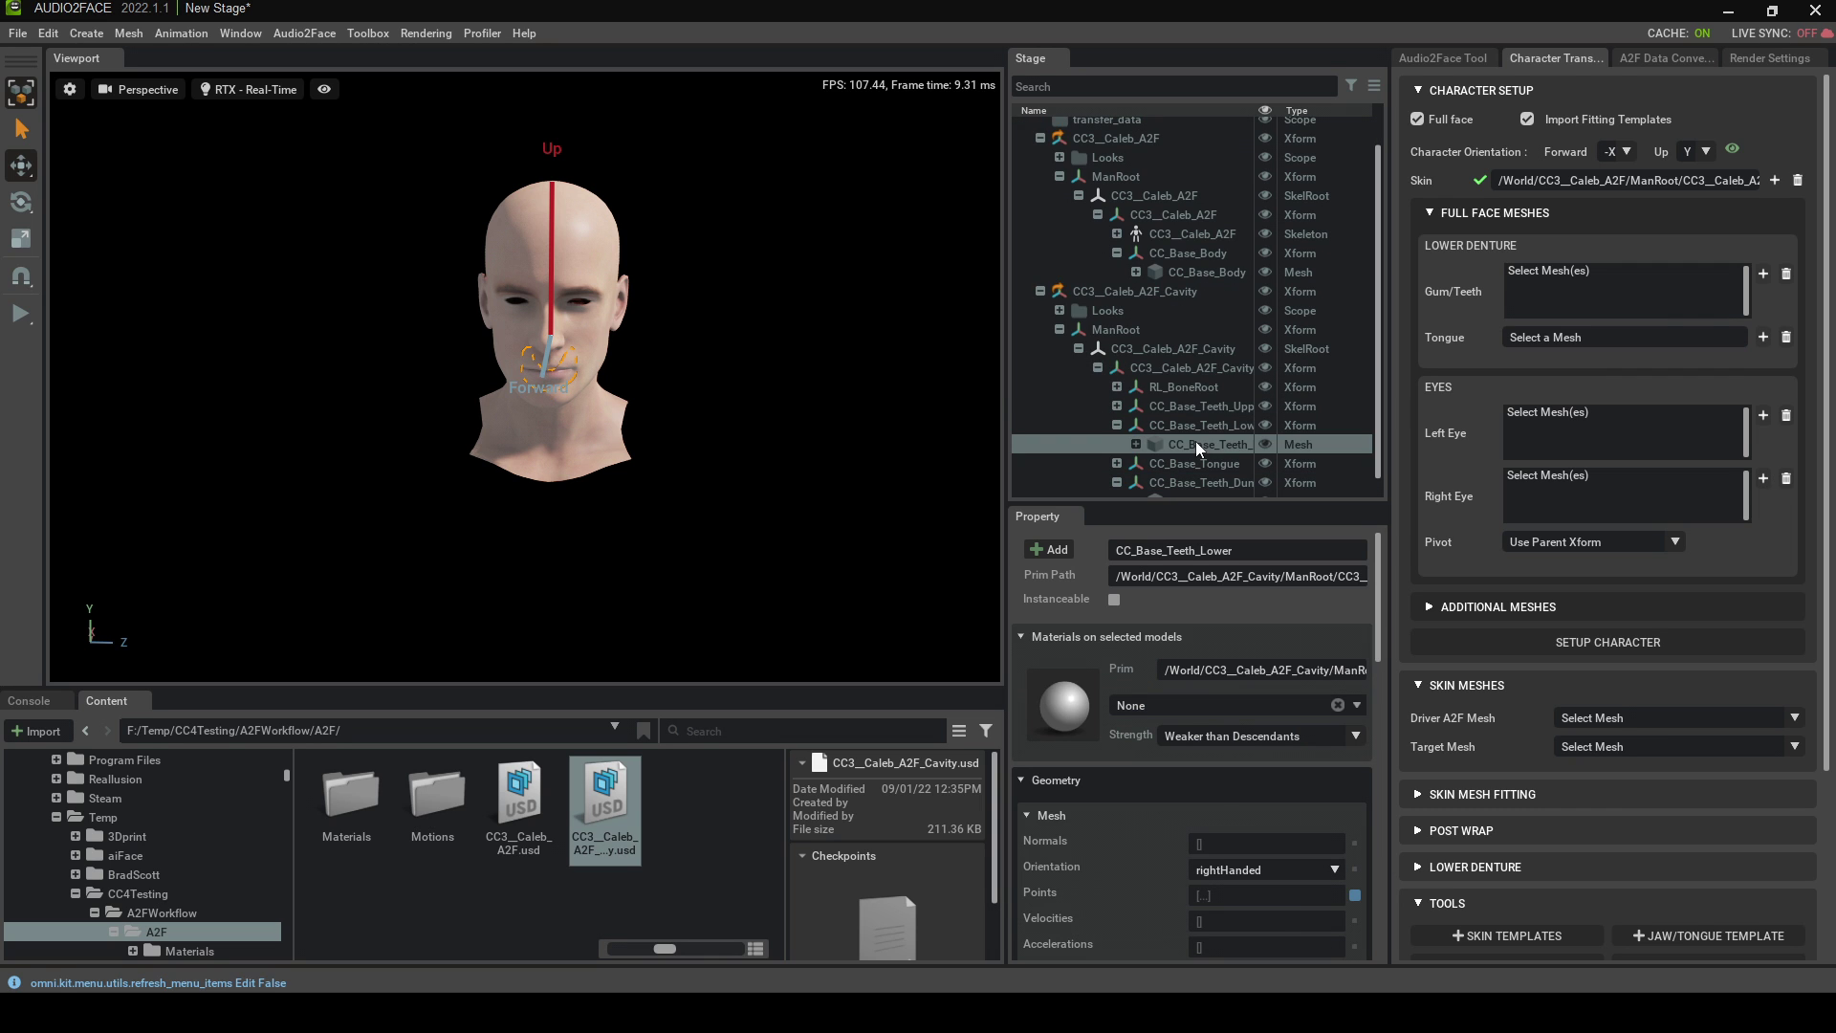
pyautogui.click(1764, 275)
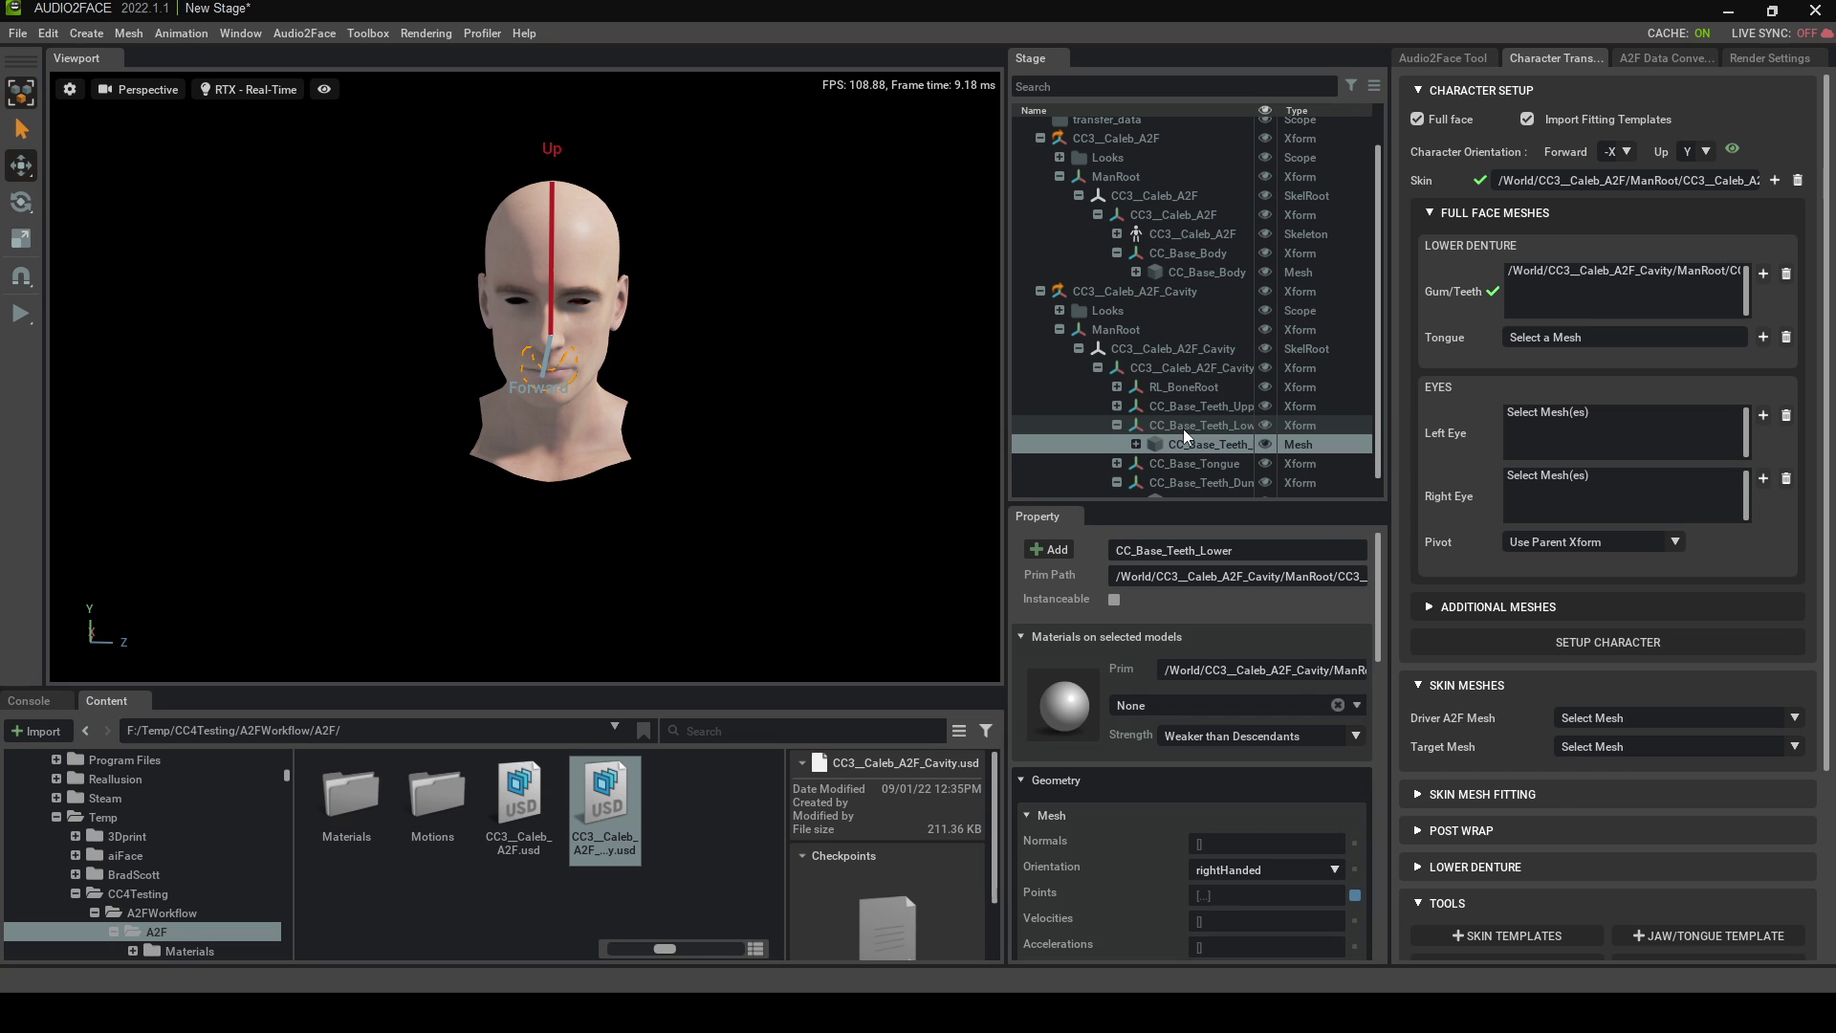
# Assign the CC_Base_Tongue mesh as the Tongue and set the eye pivot to Compute from Selected Mesh
pyautogui.click(1117, 464)
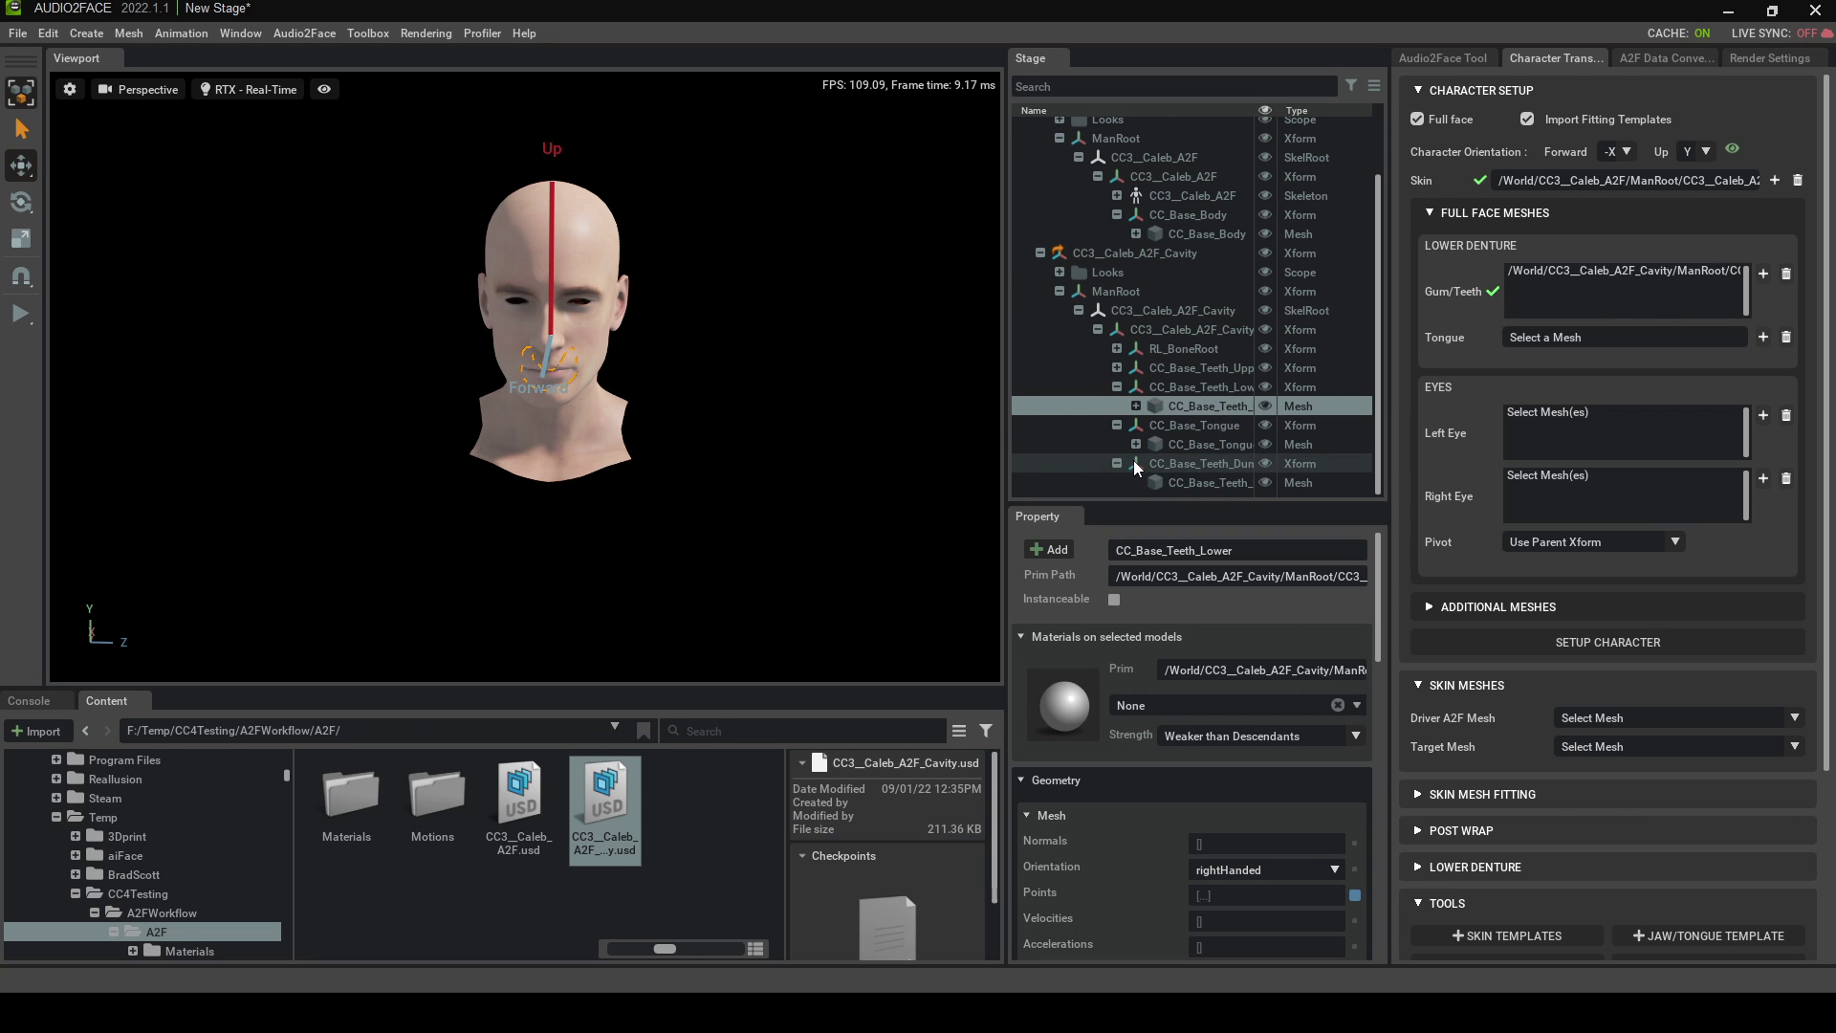
pyautogui.click(1136, 445)
pyautogui.click(1198, 443)
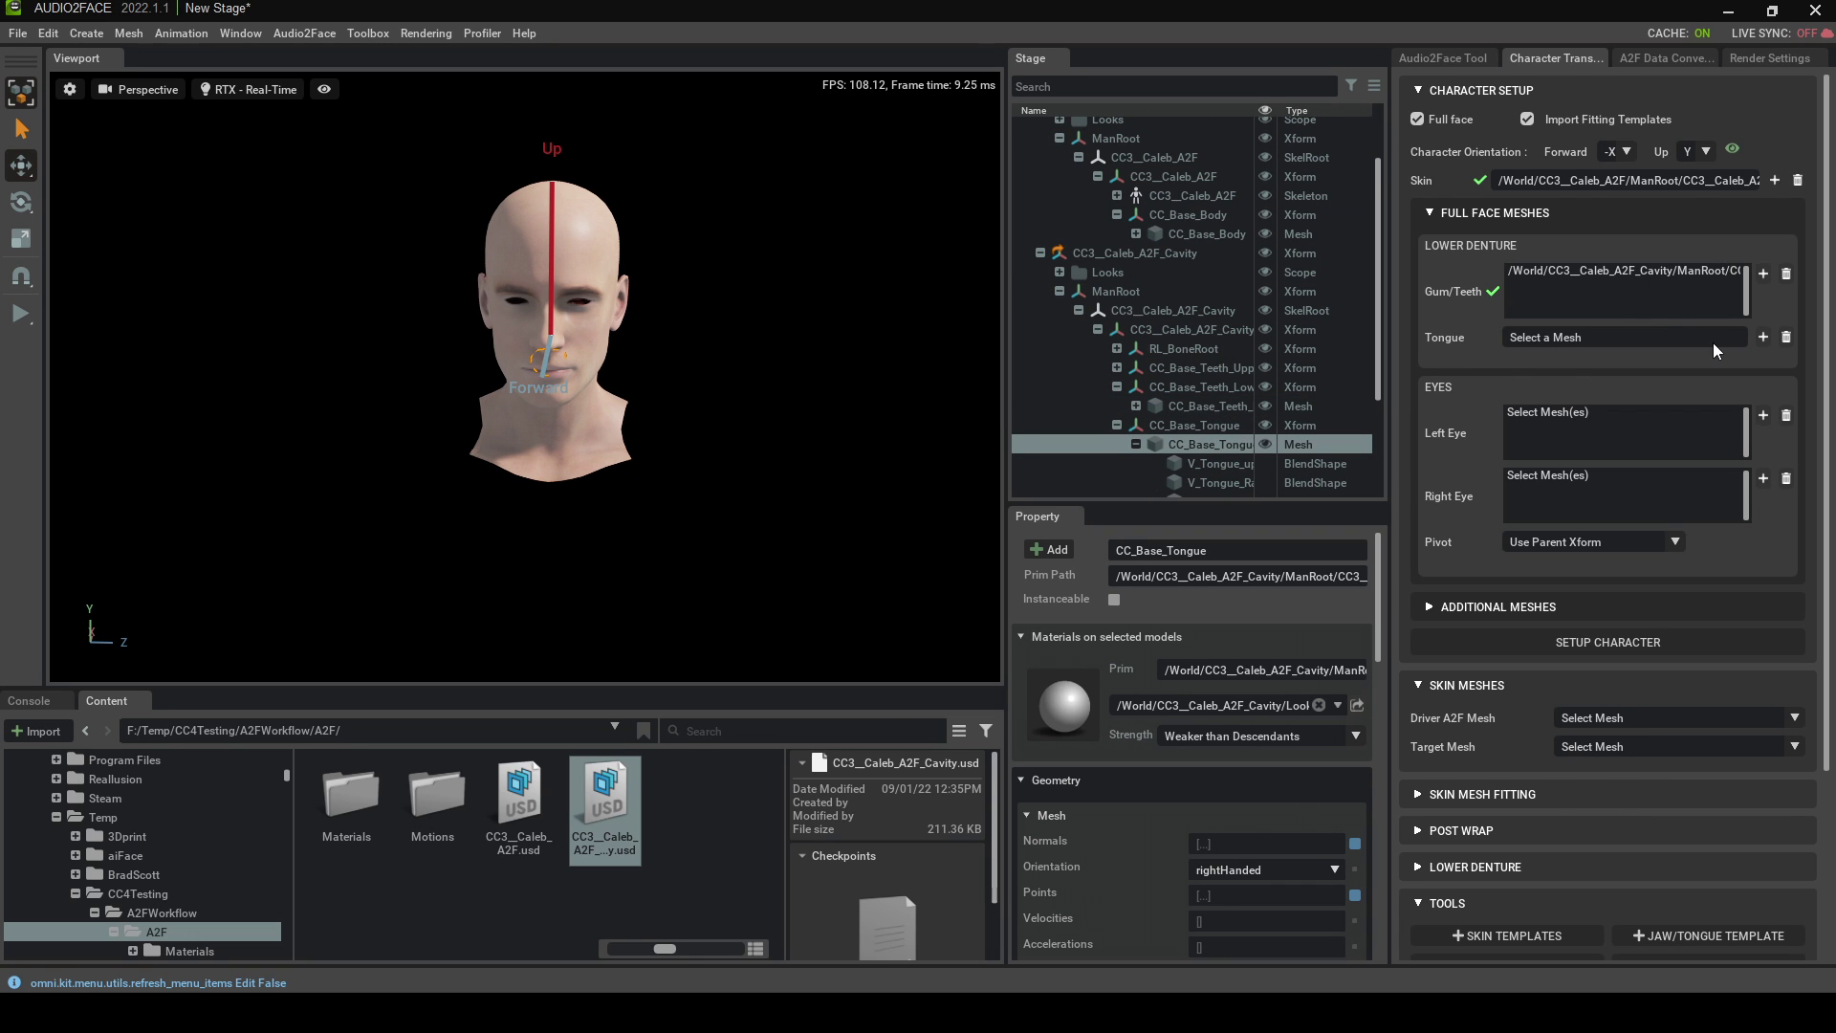
pyautogui.click(1764, 337)
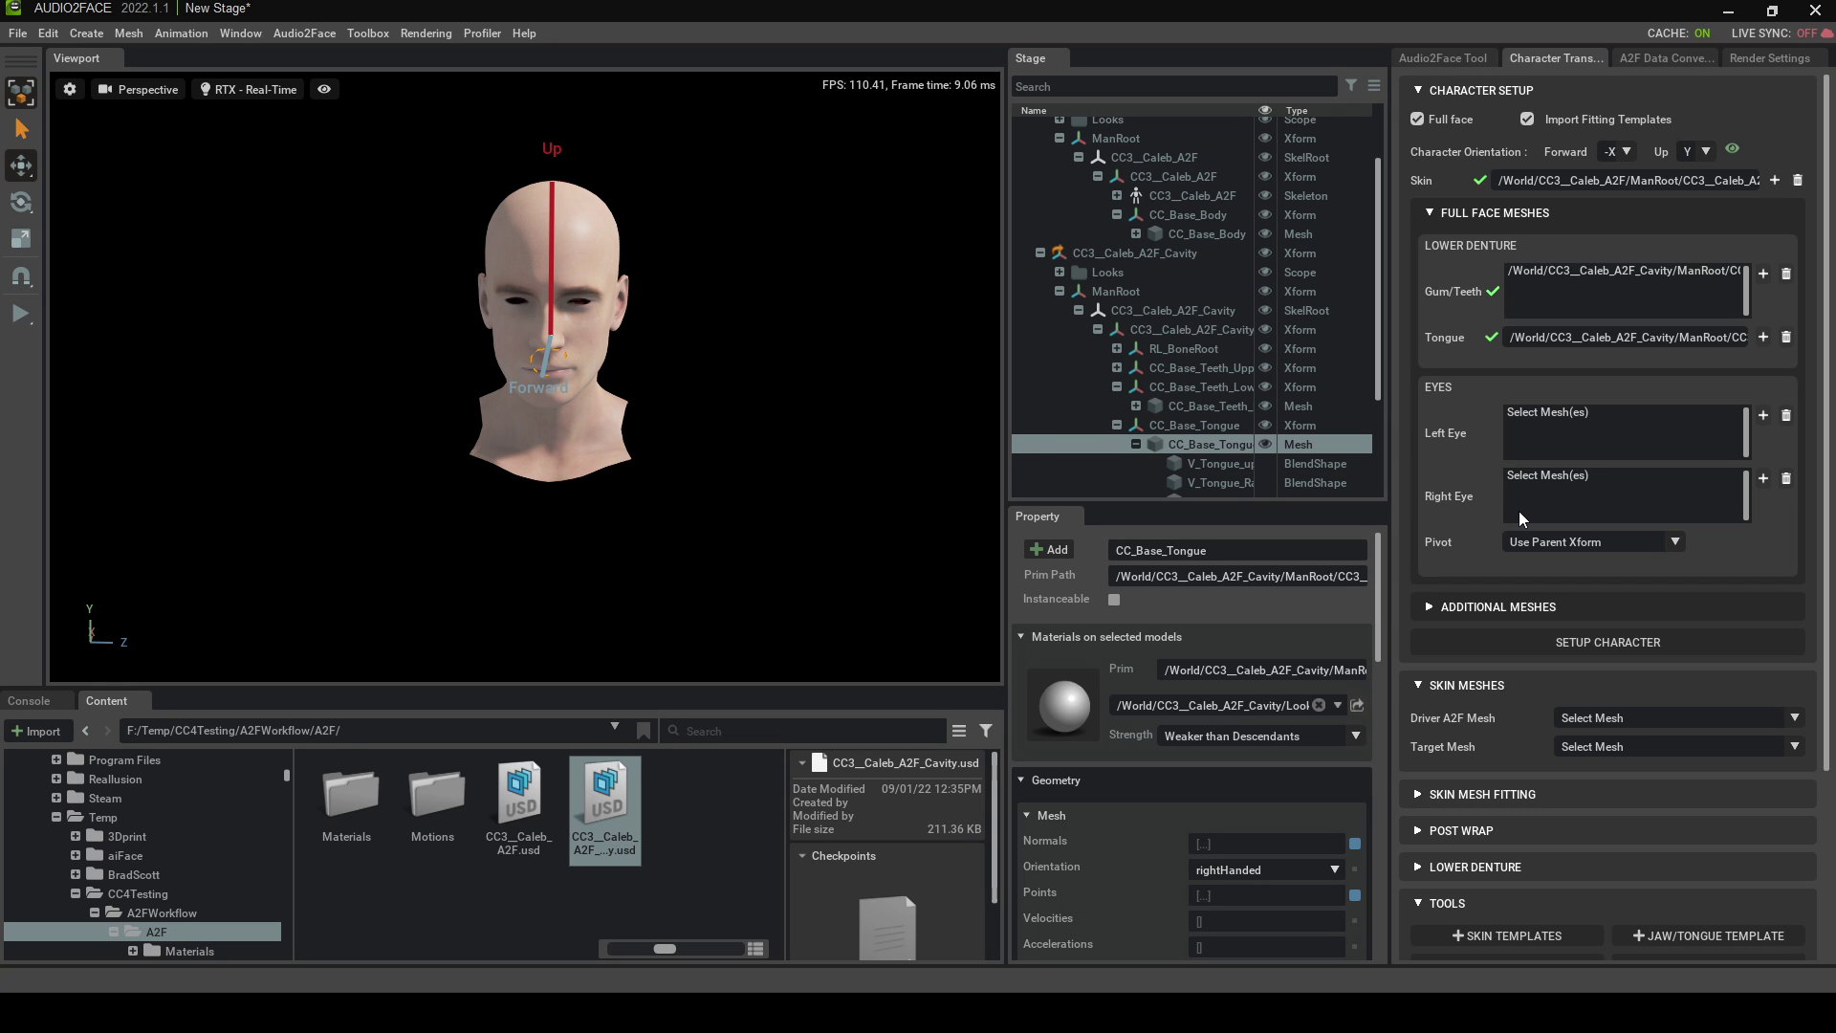
pyautogui.click(1540, 542)
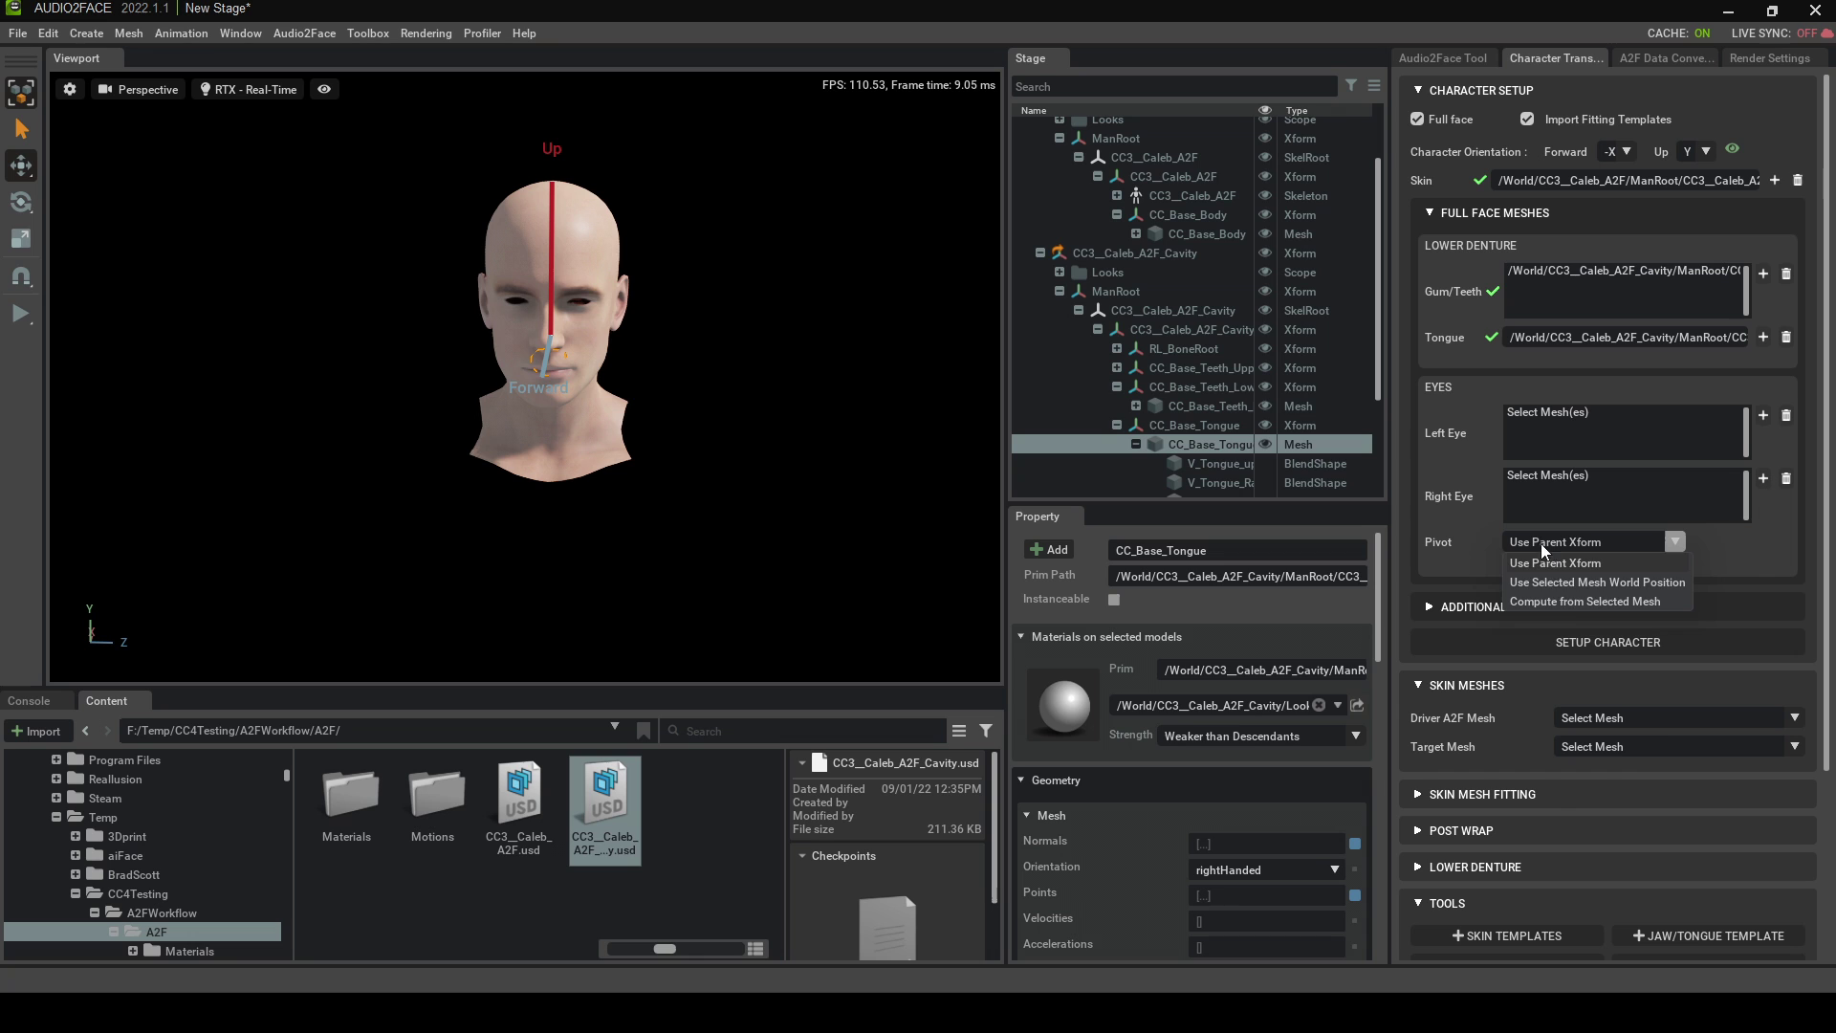
pyautogui.click(1565, 600)
# Add the CC_Base_Teeth_Upper mesh as a Static additional mesh
pyautogui.click(1467, 606)
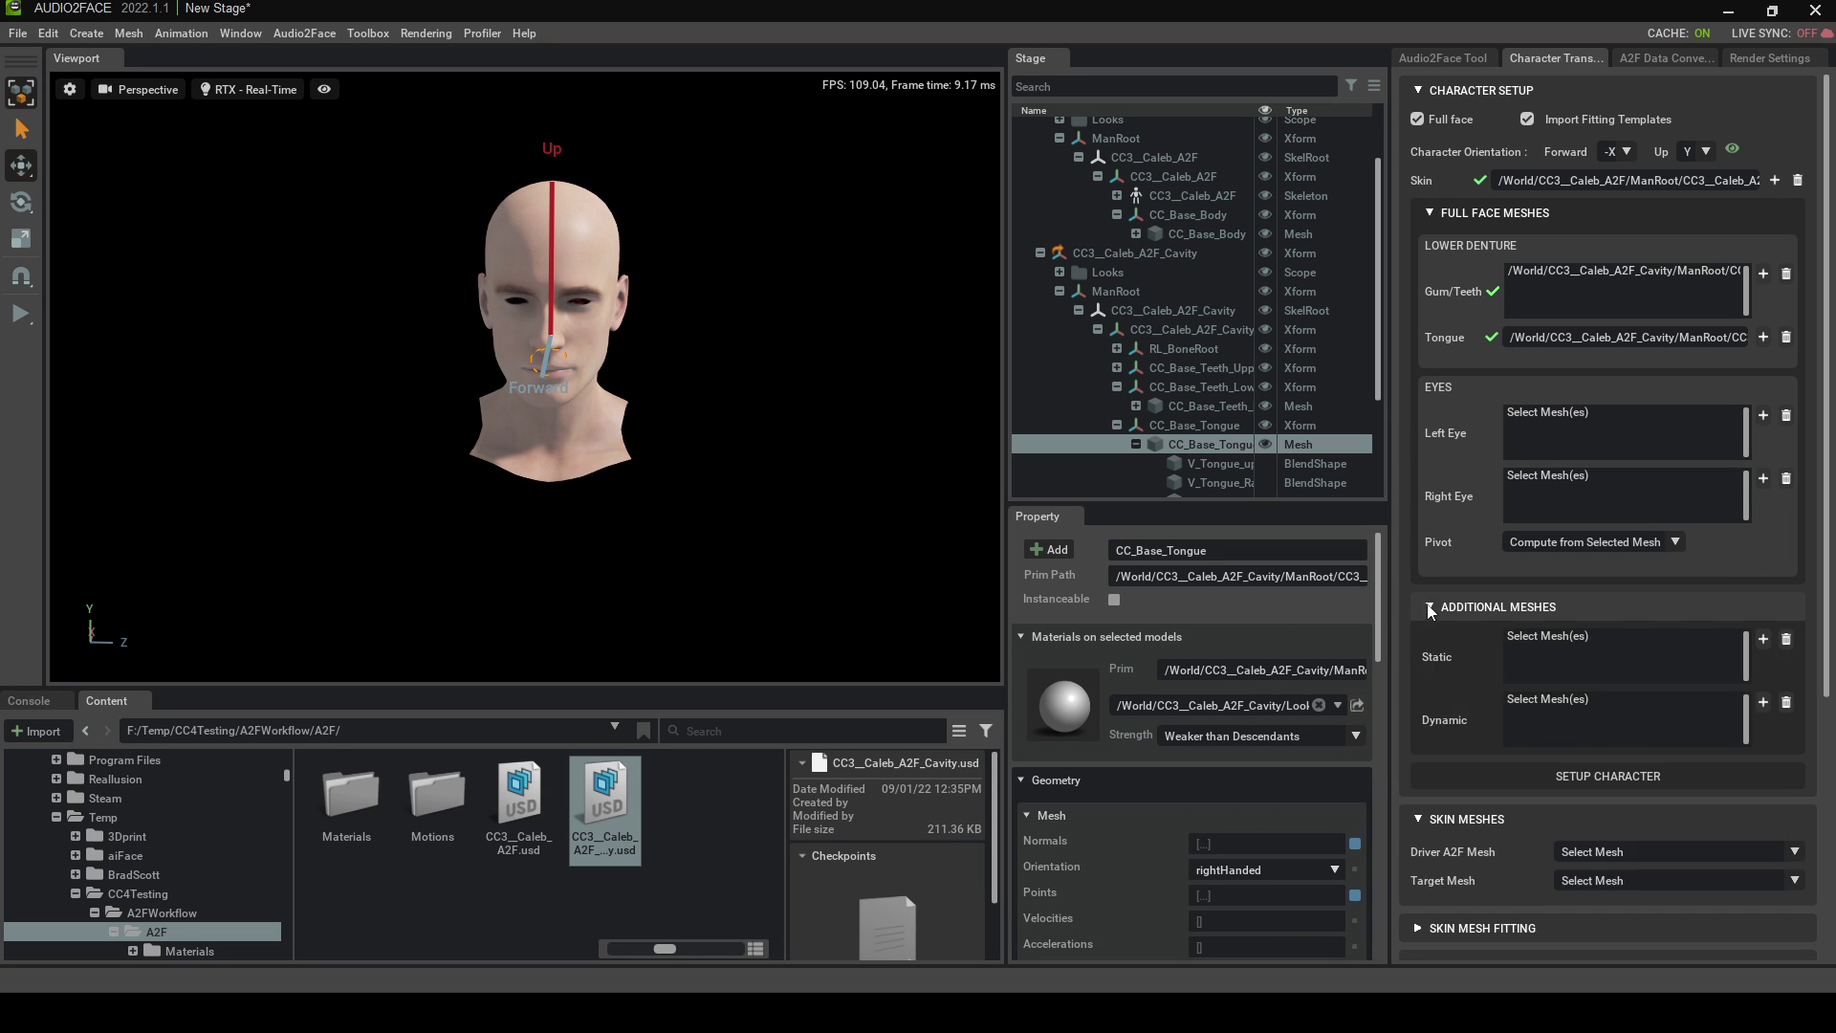
pyautogui.scroll(-3, 1461, 565)
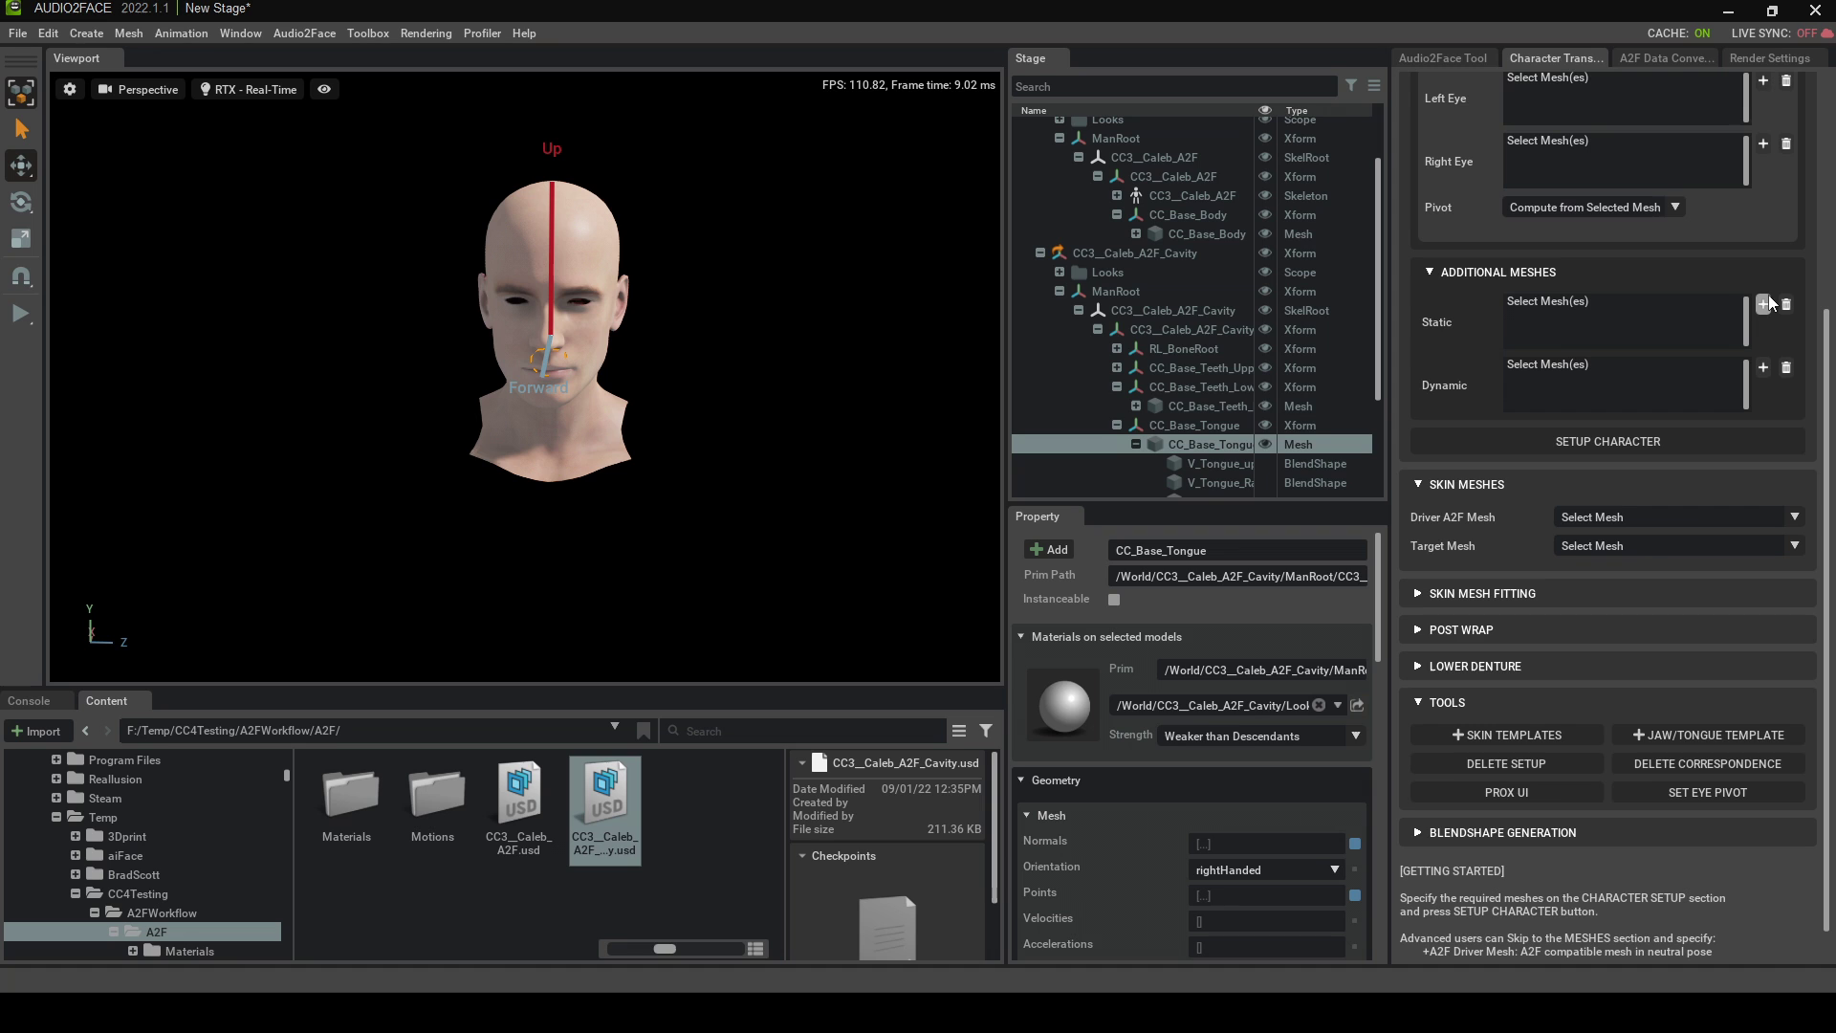
pyautogui.click(1116, 368)
pyautogui.click(1209, 386)
pyautogui.click(1764, 305)
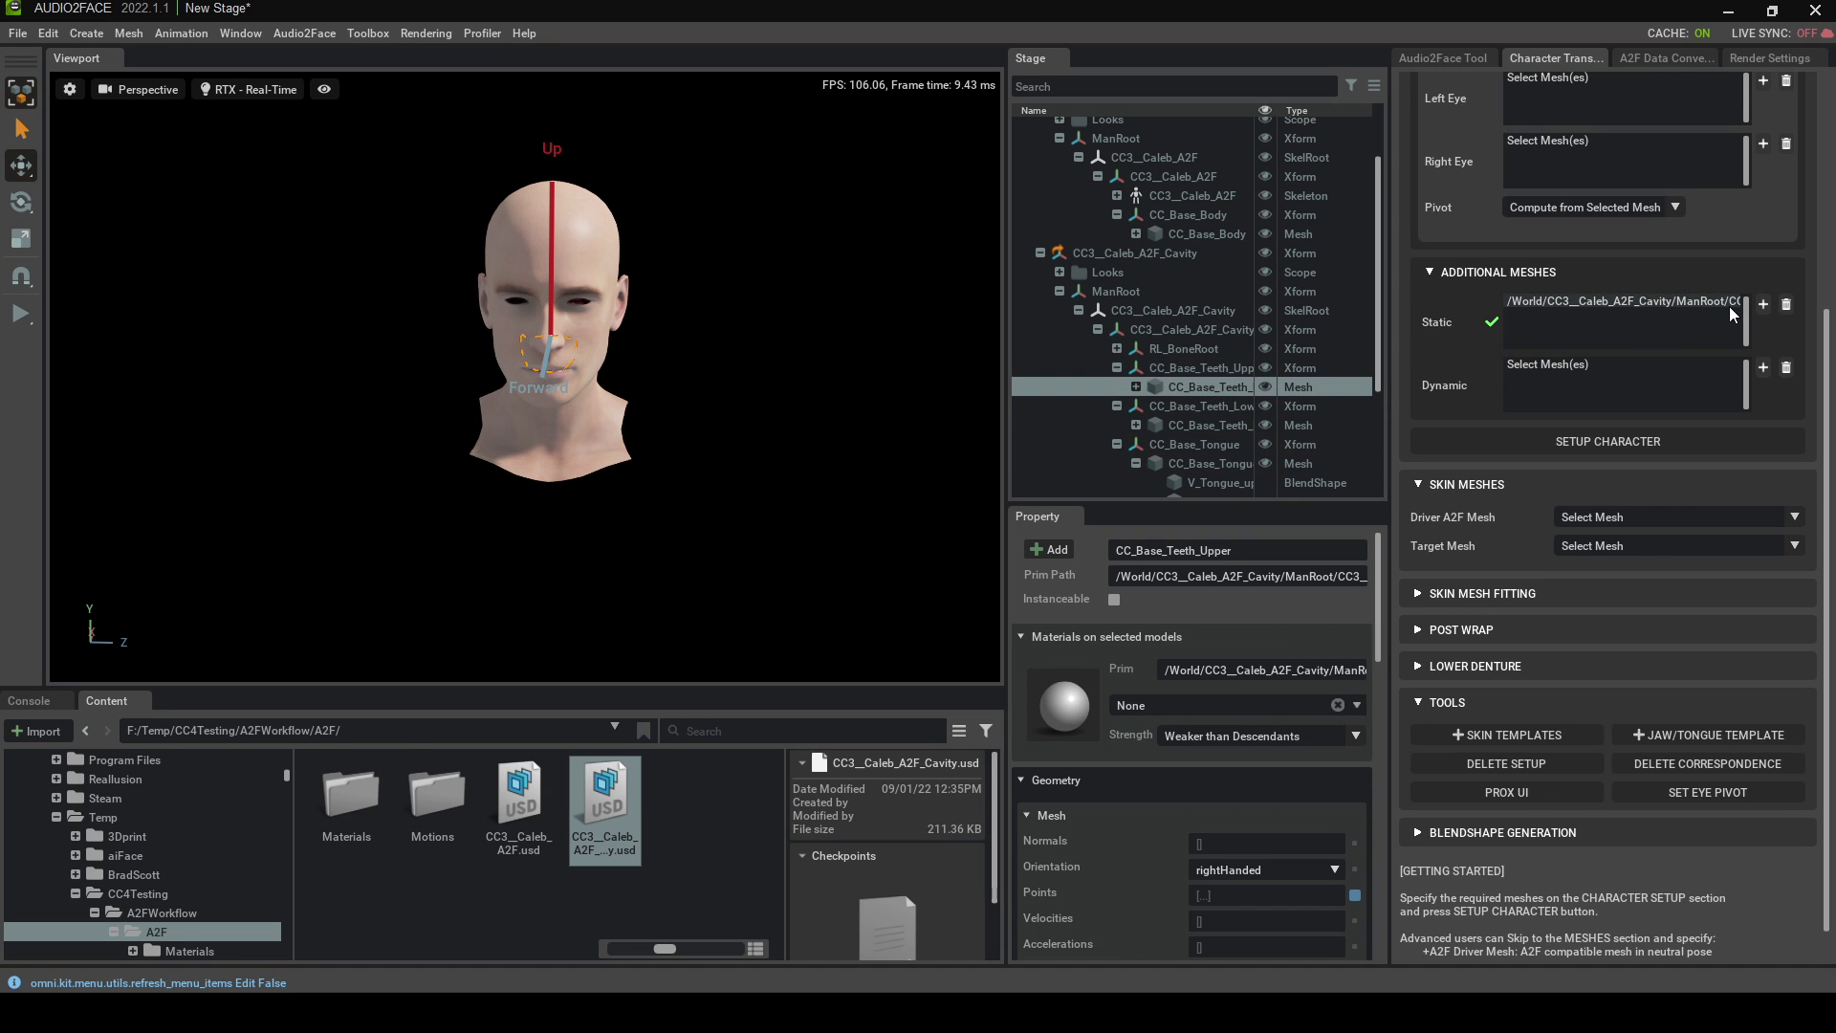
# Set up the character without the eye meshes and load the Reallusion CC3 Plus fitting preset with its premade fitted mesh
pyautogui.click(1621, 445)
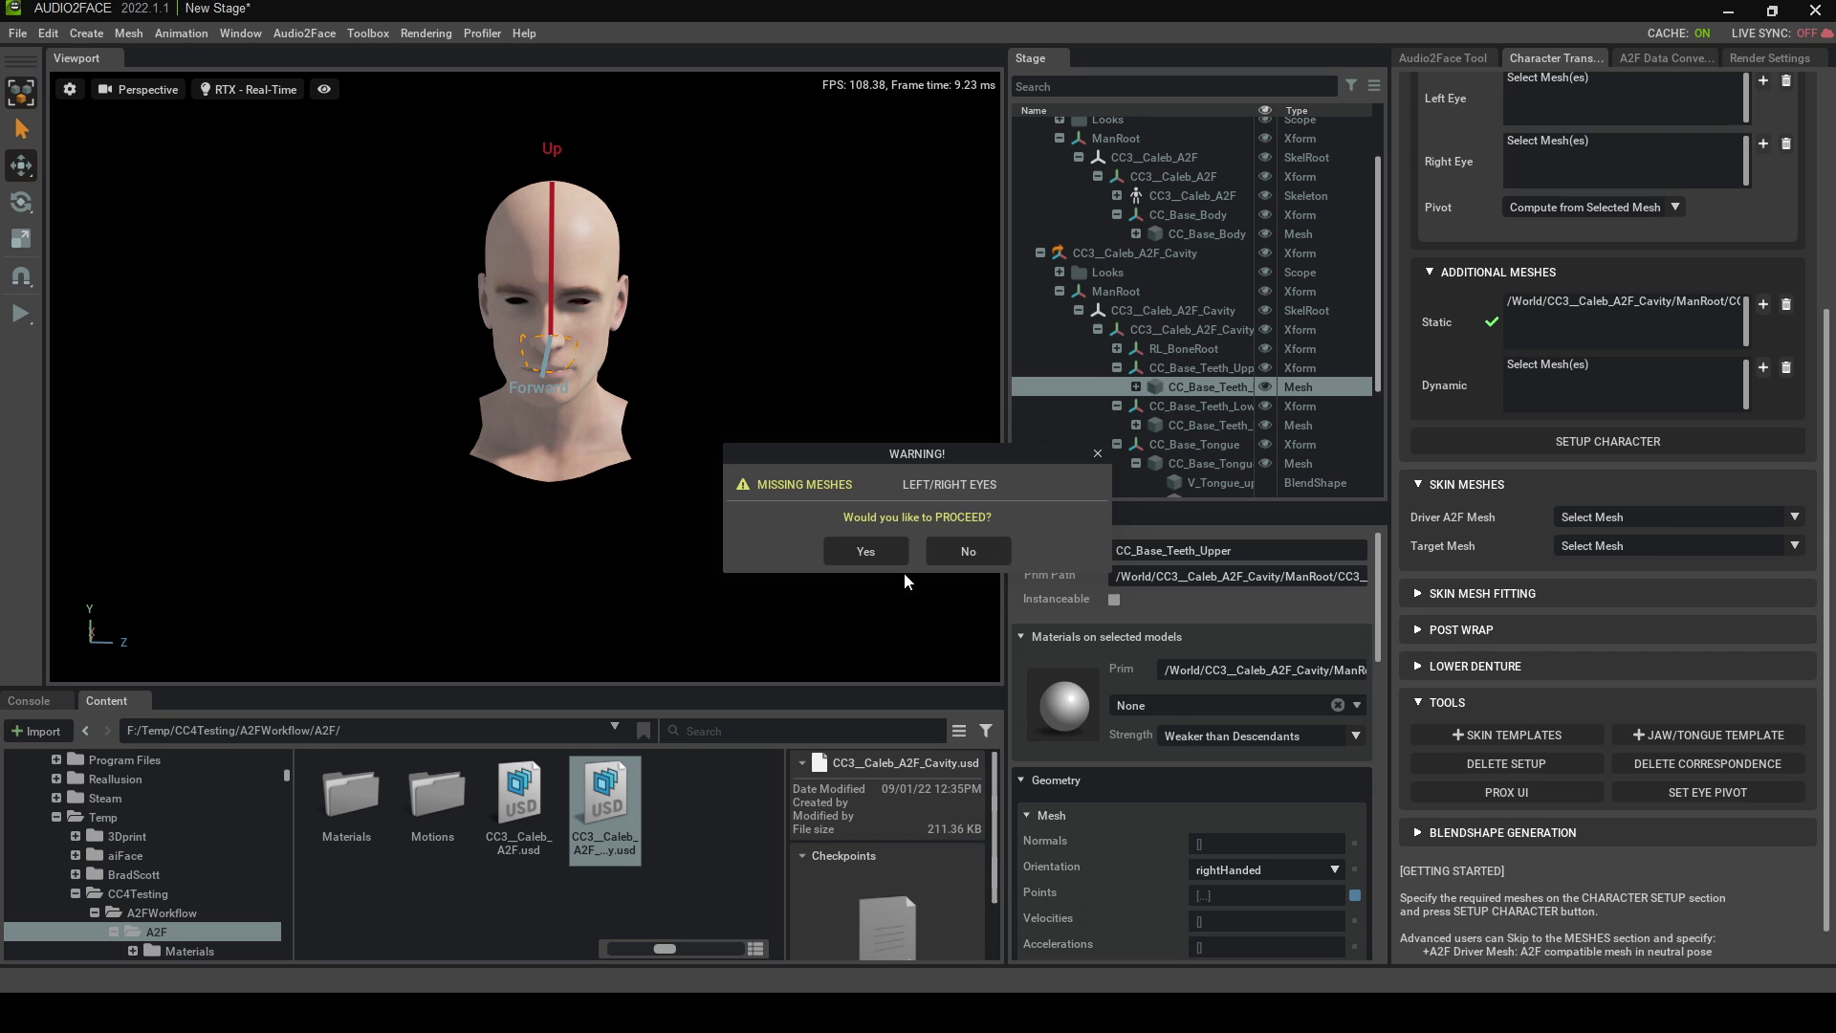
pyautogui.click(882, 549)
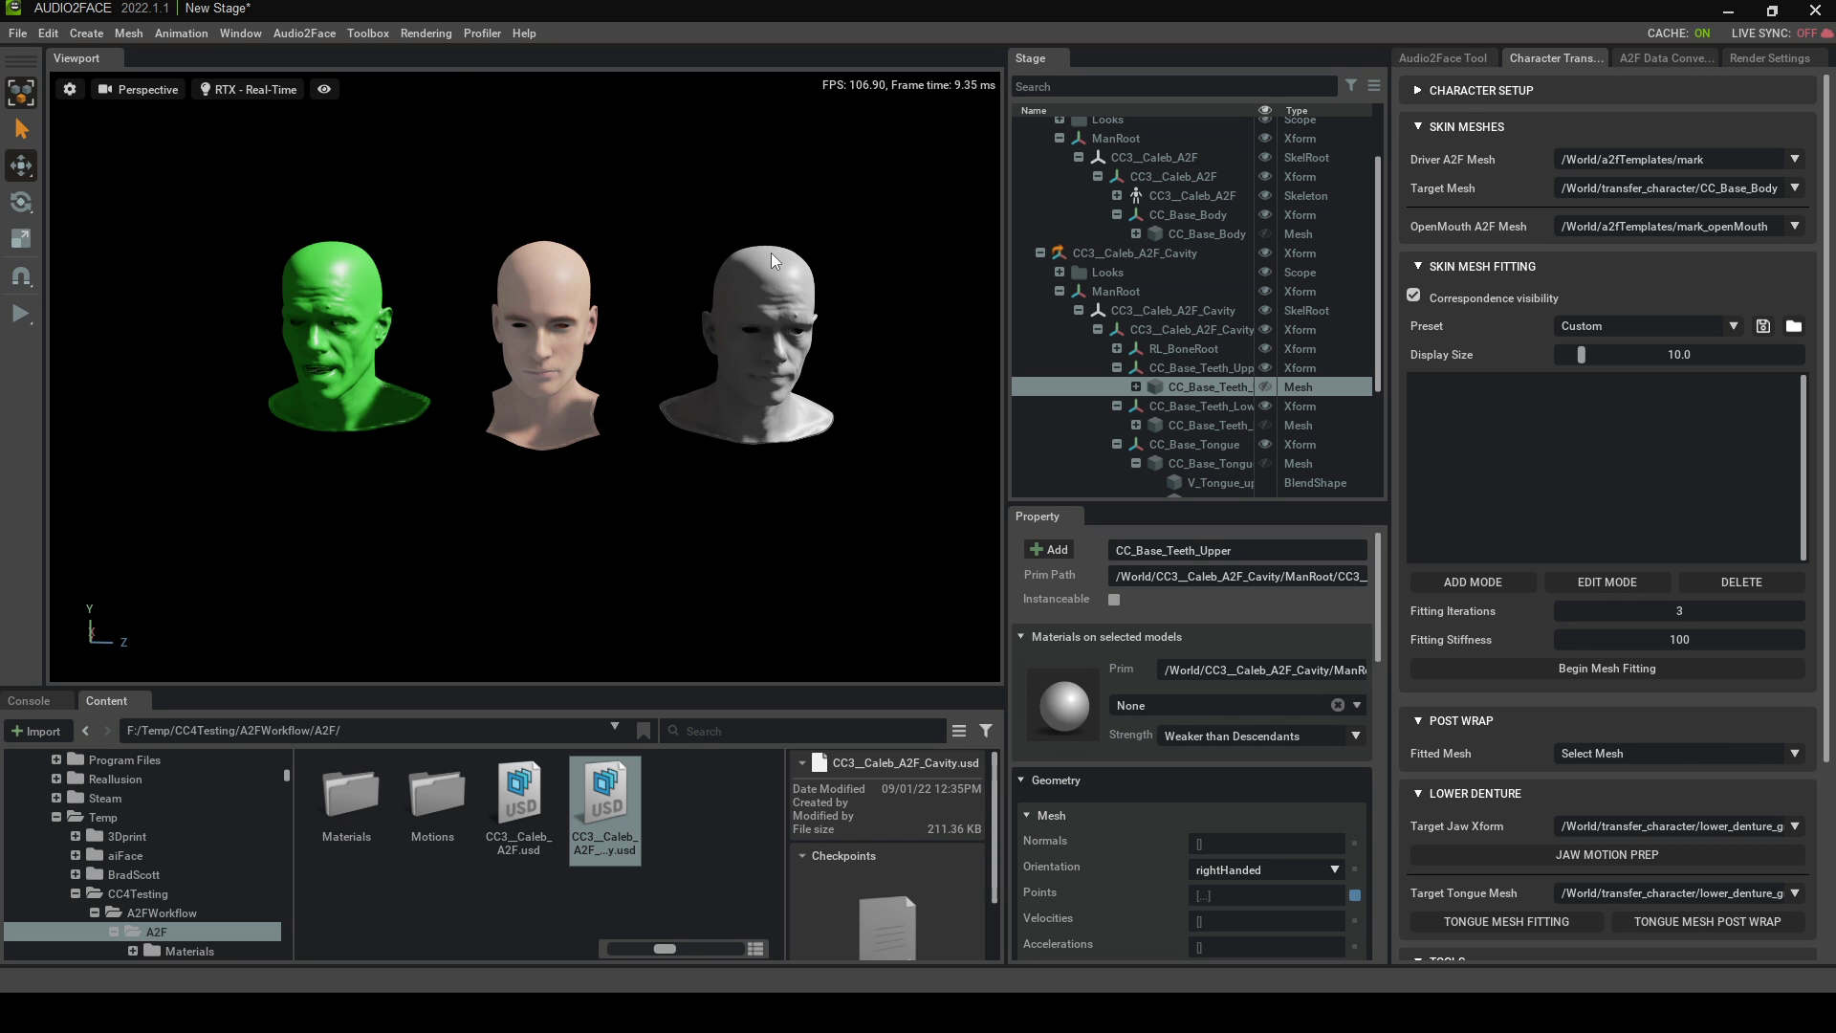
pyautogui.click(1732, 328)
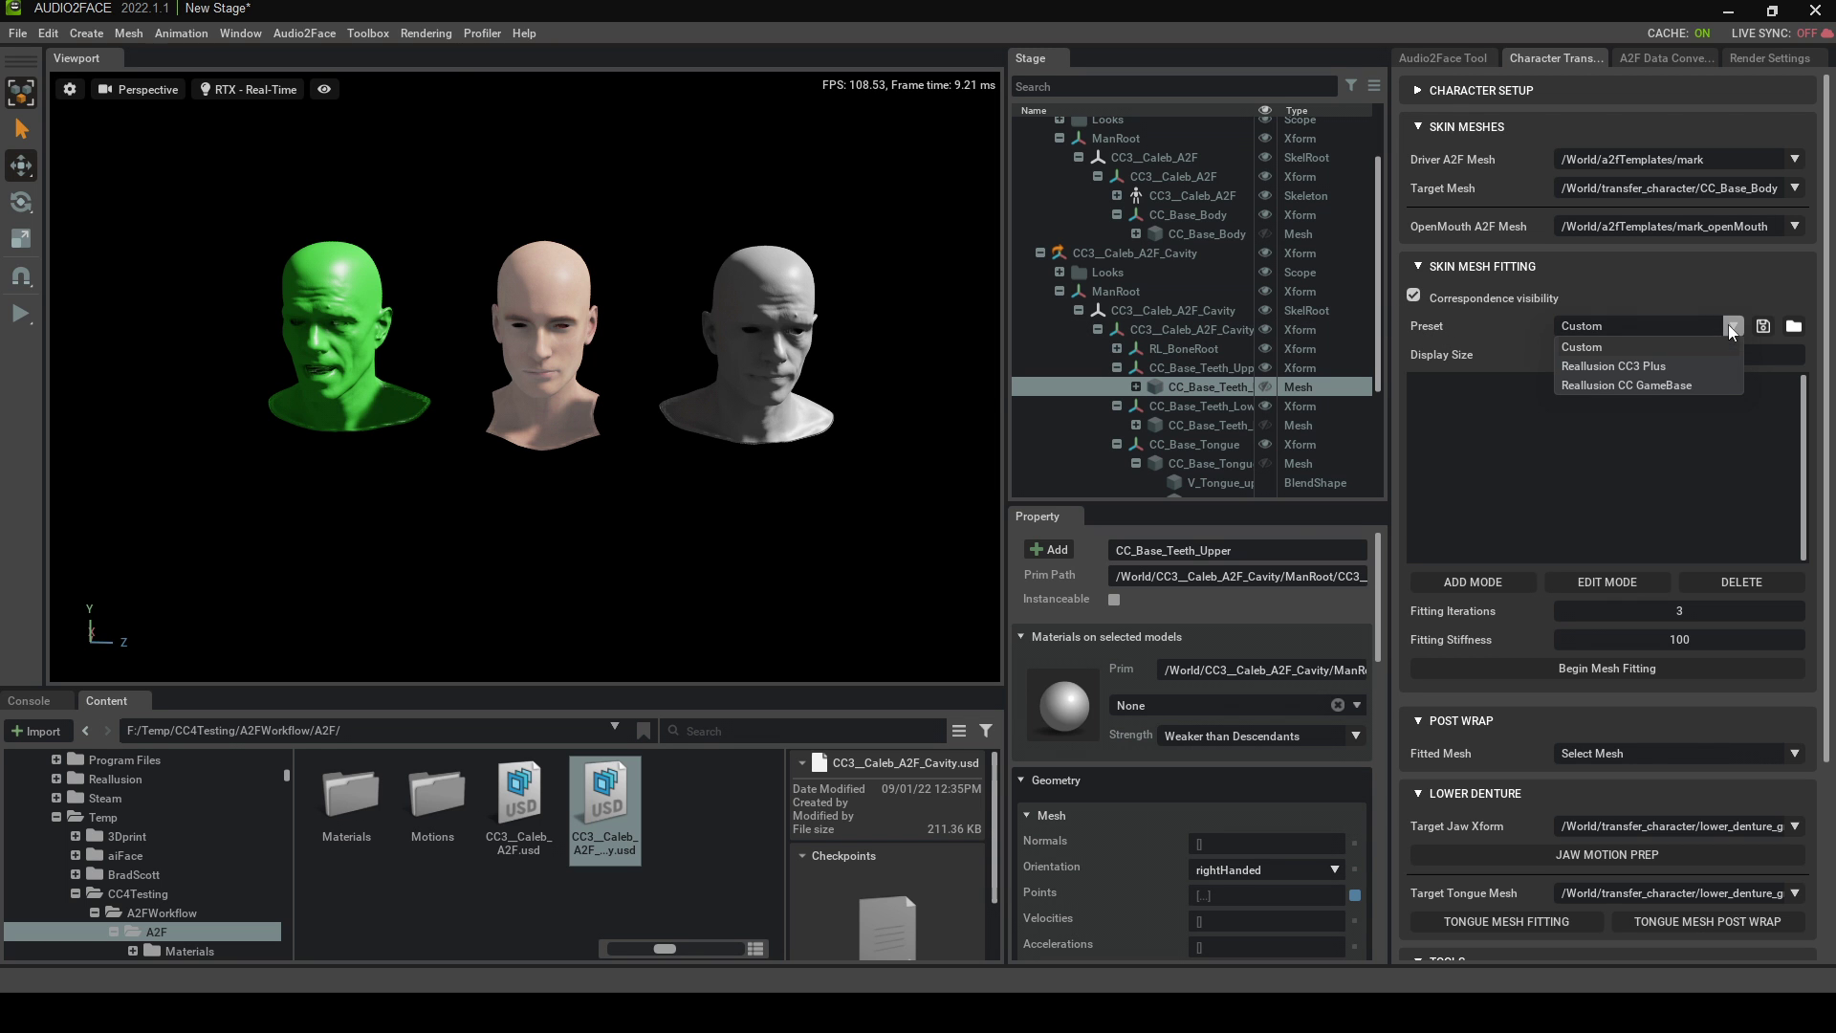
pyautogui.click(1666, 367)
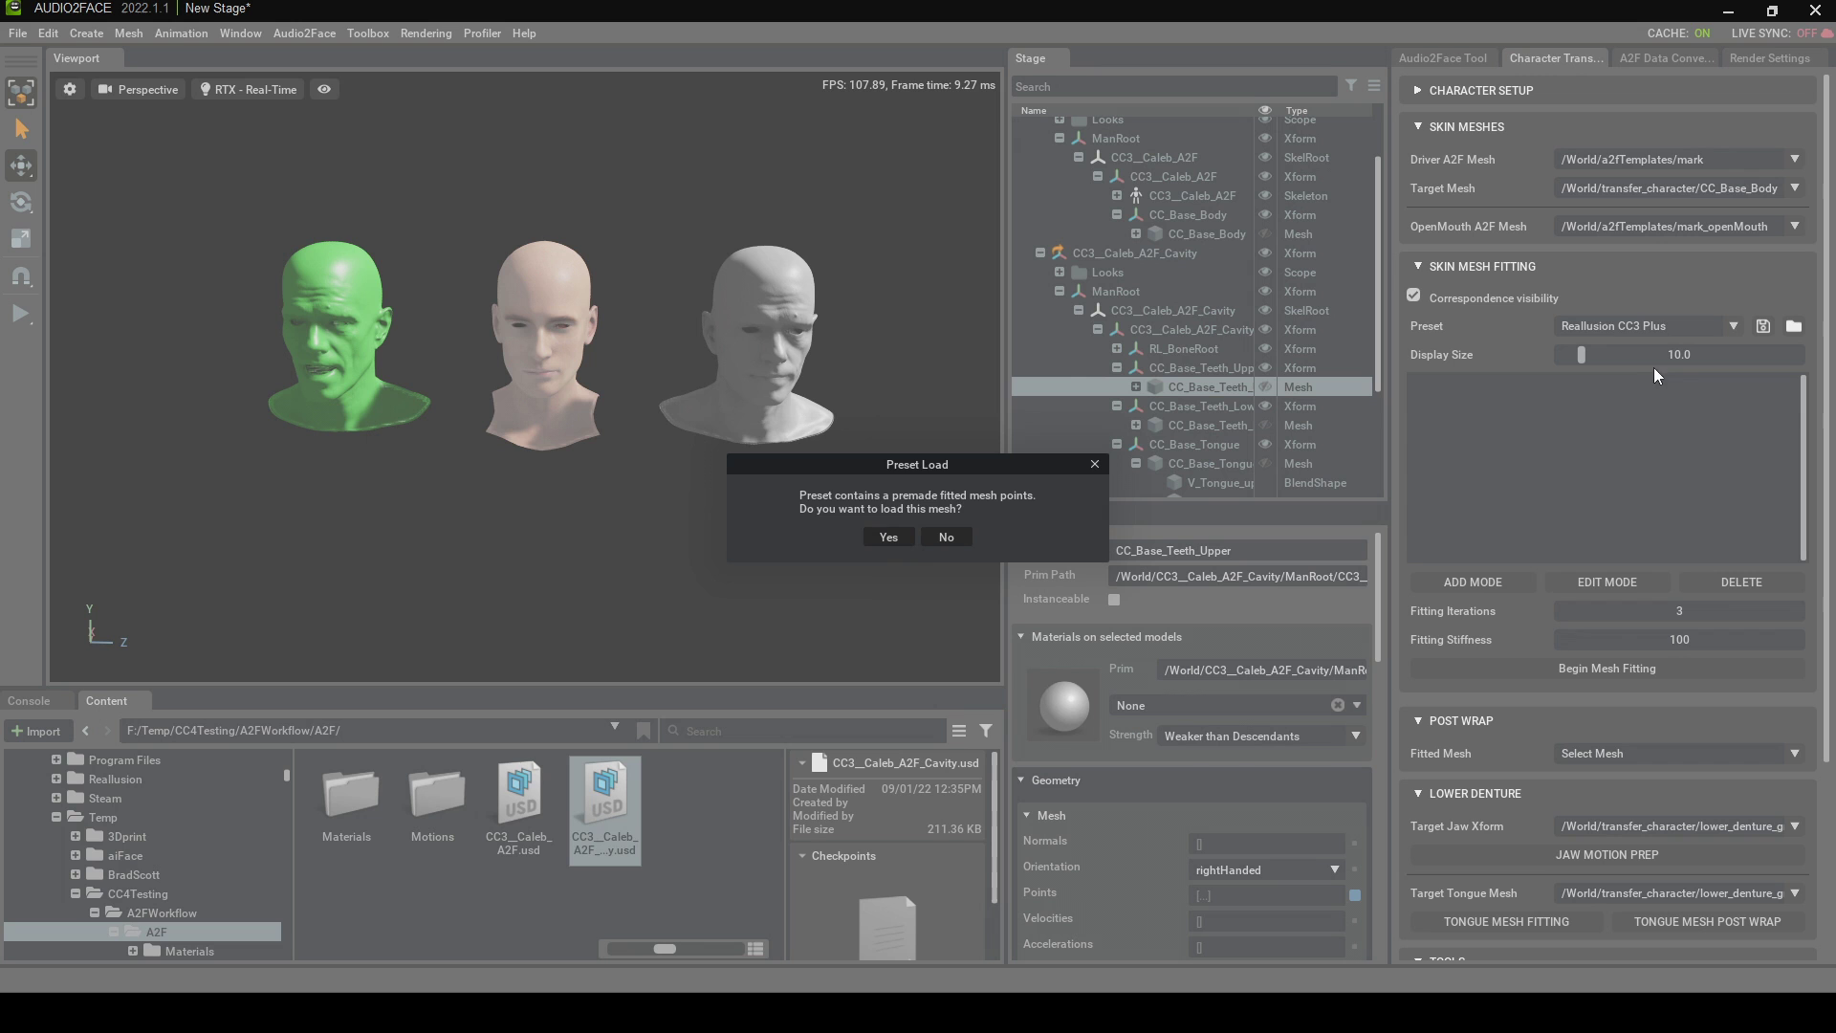
pyautogui.click(890, 536)
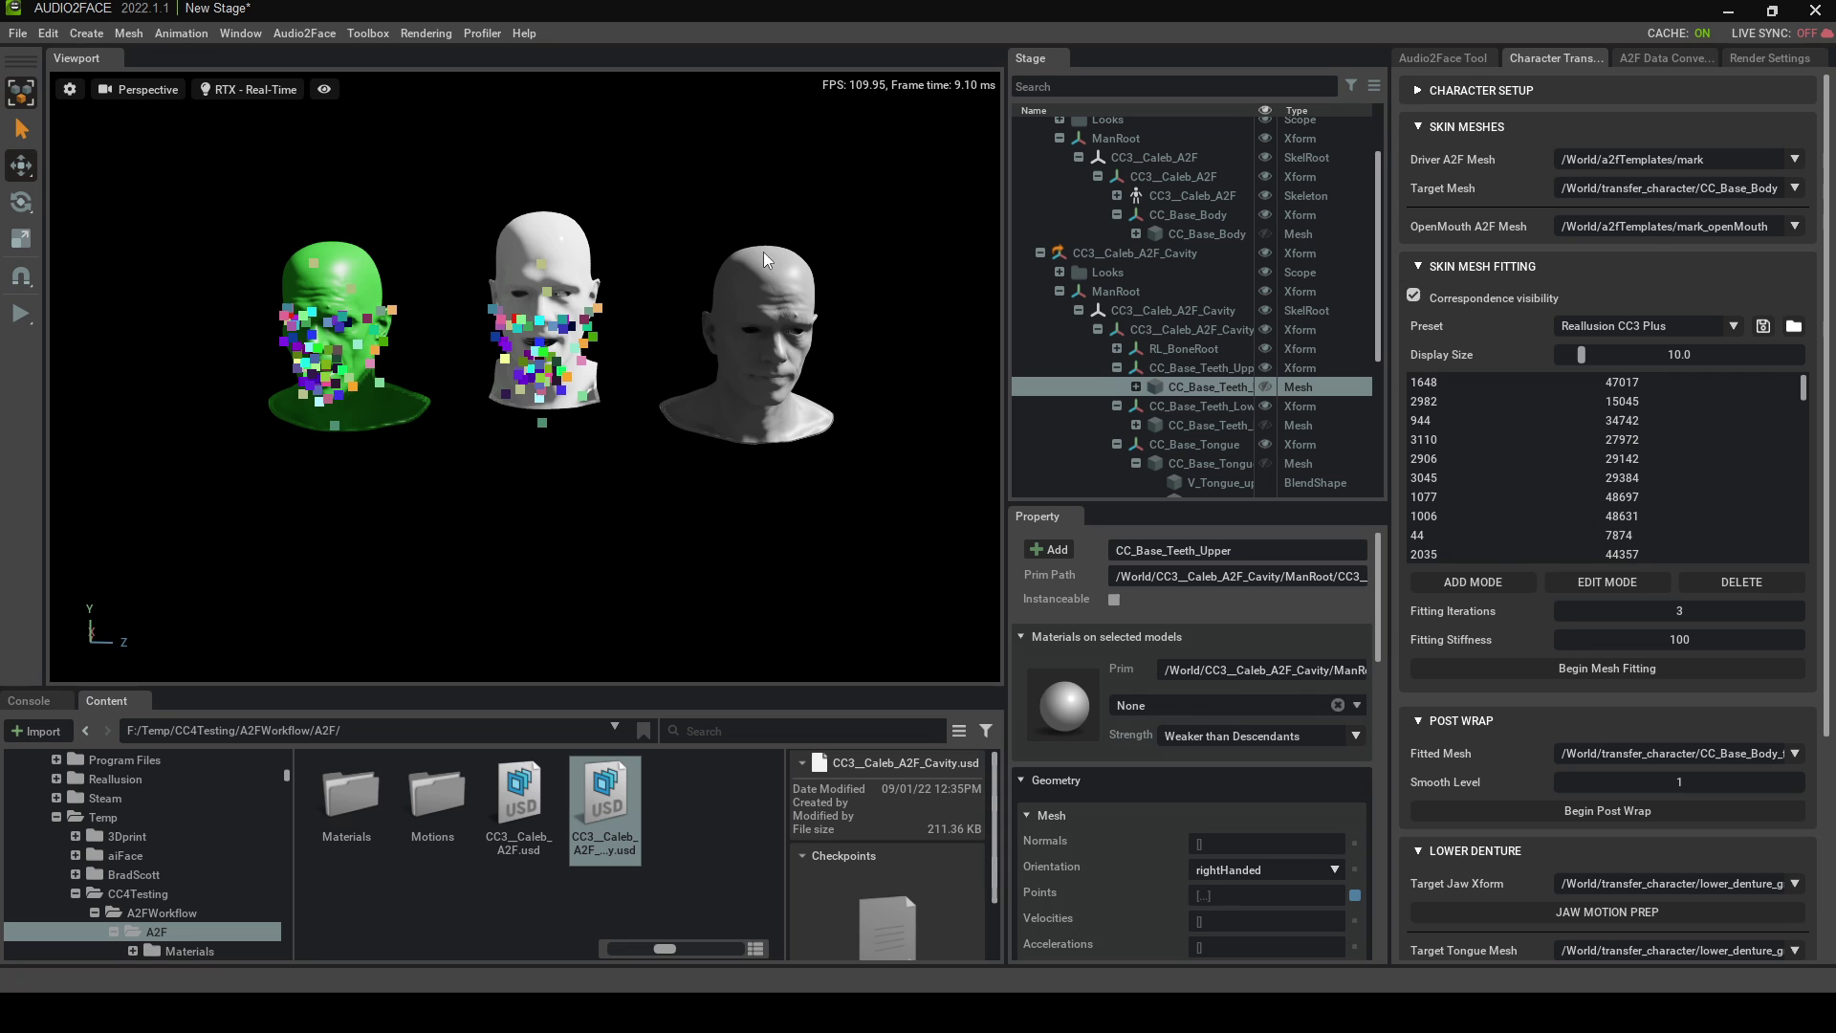
# Run the Post Wrap on the fitted CC_Base_Body mesh and turn off correspondence visibility
pyautogui.scroll(-3, 1449, 679)
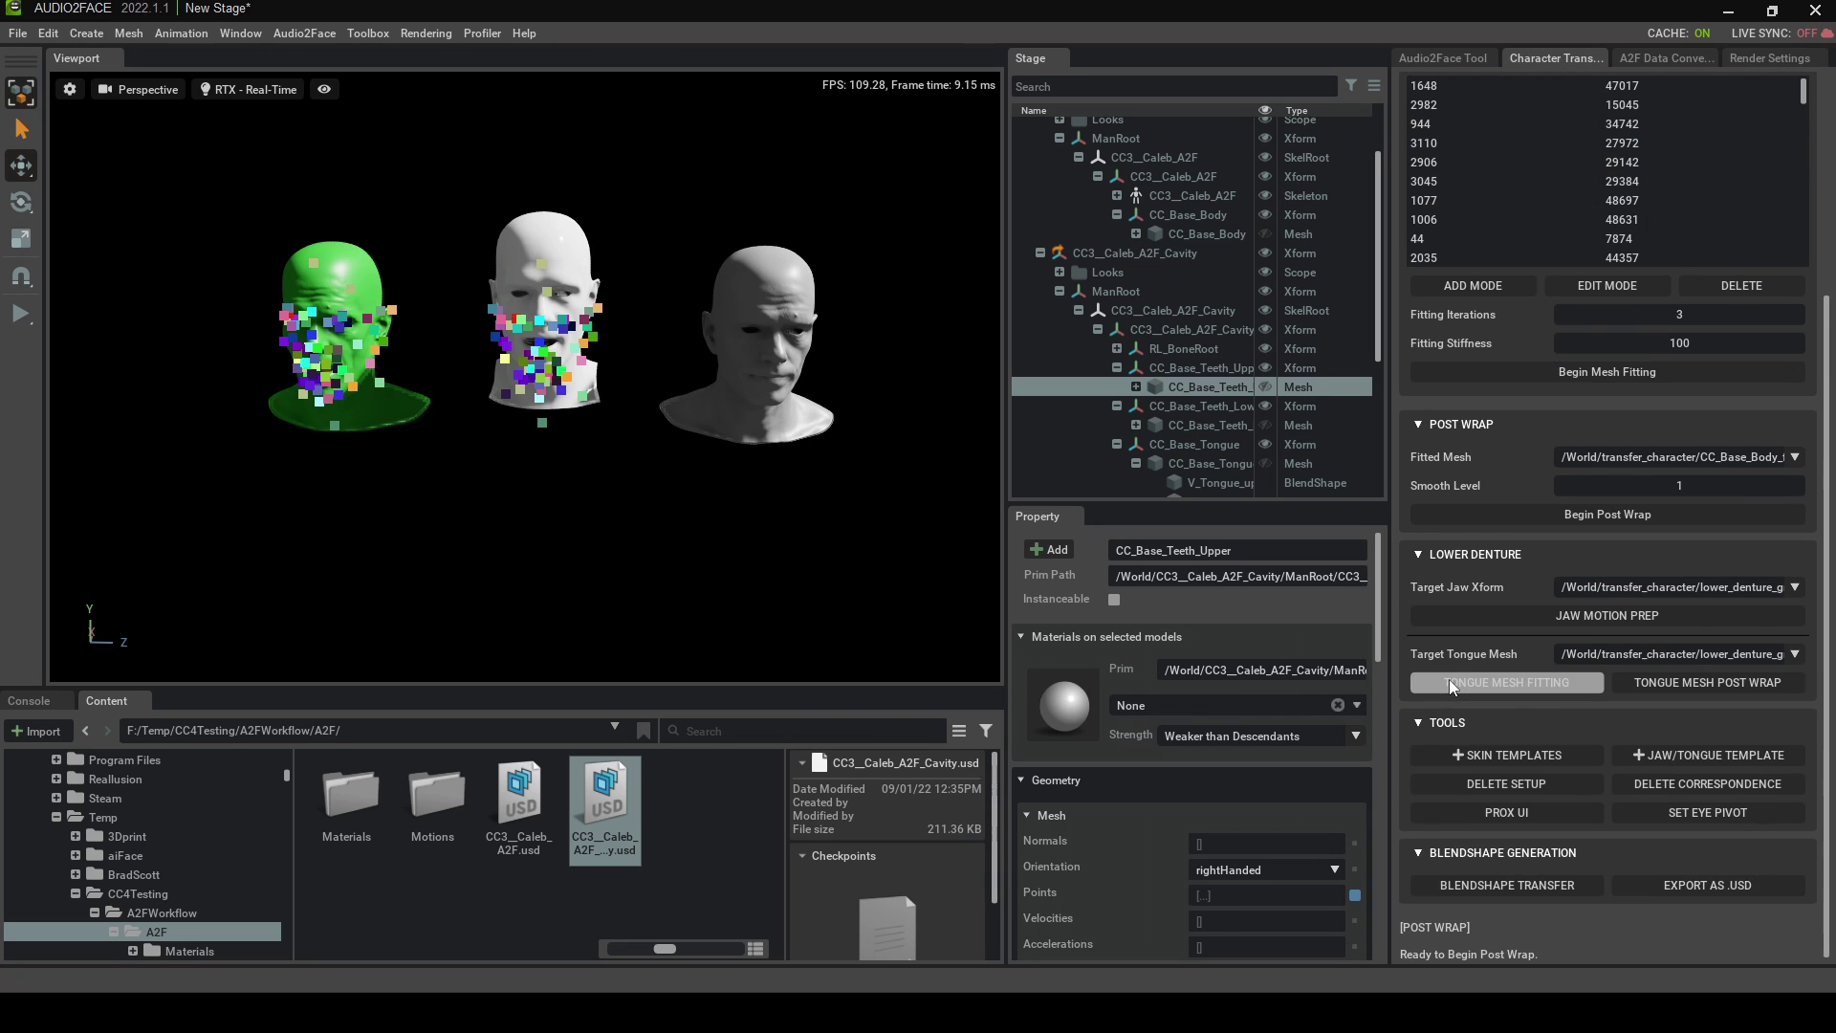
pyautogui.click(1568, 515)
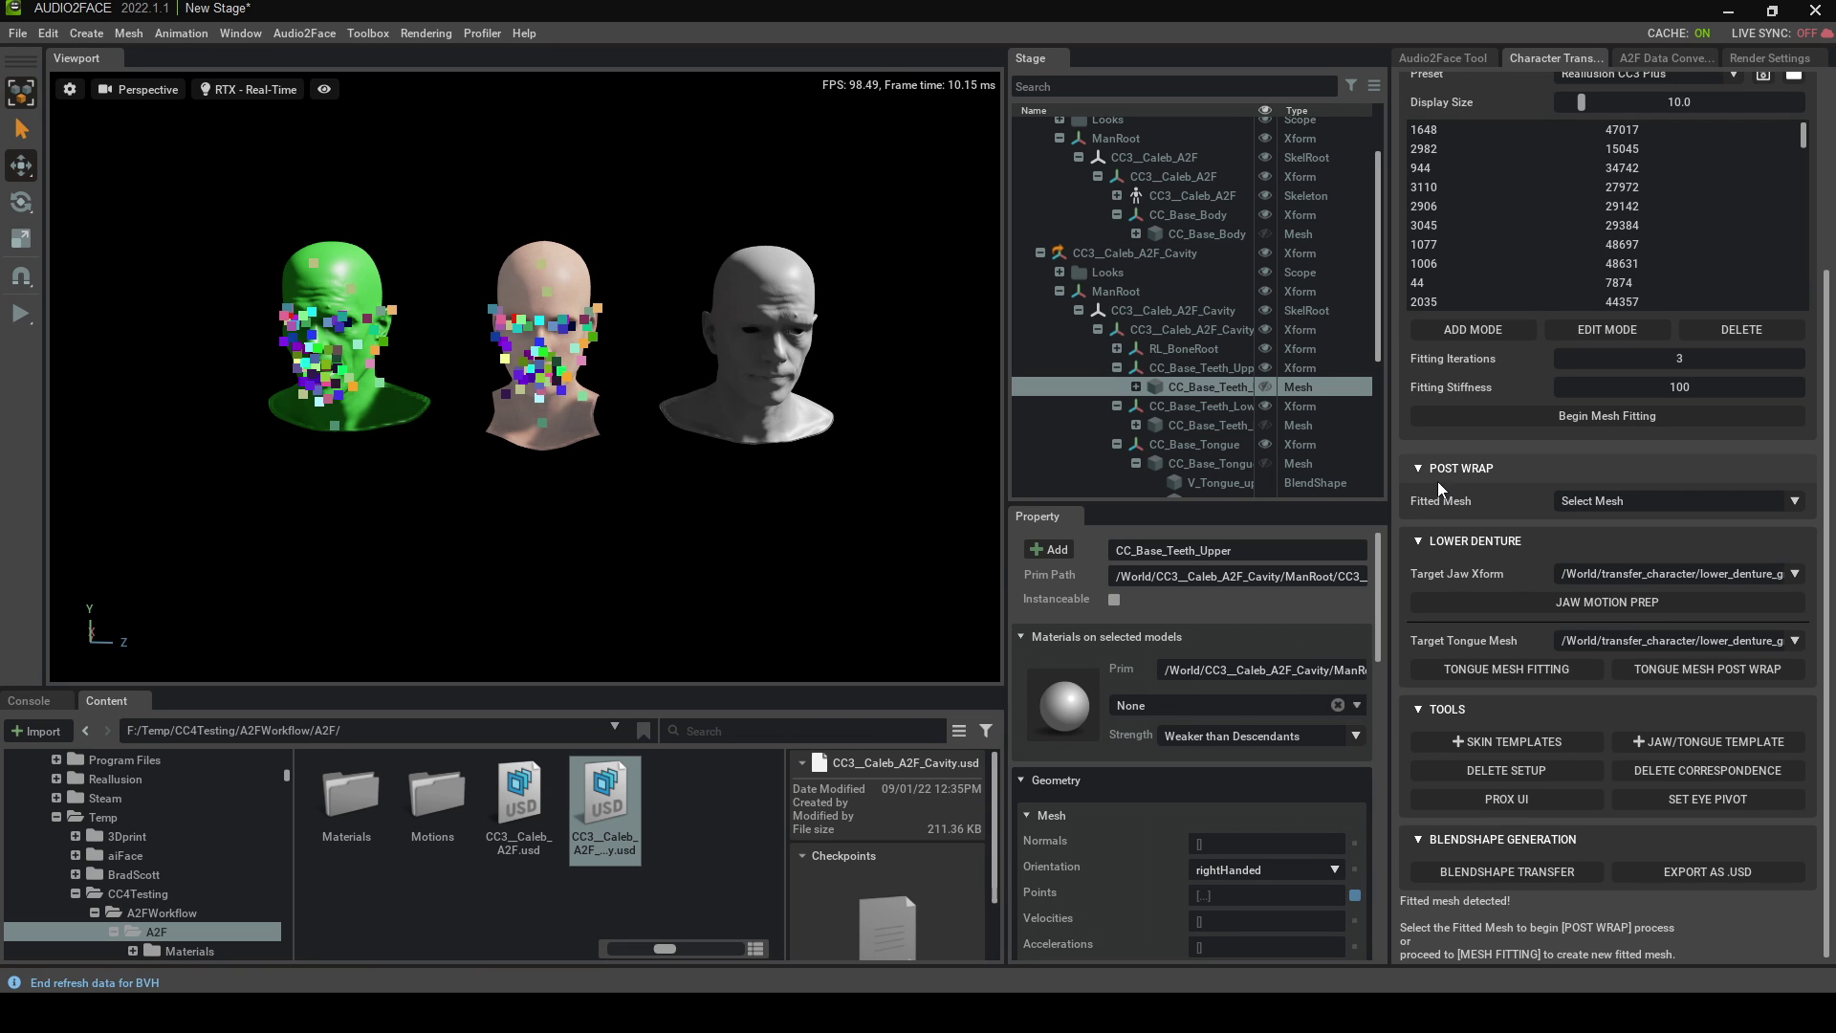
pyautogui.scroll(2, 1432, 468)
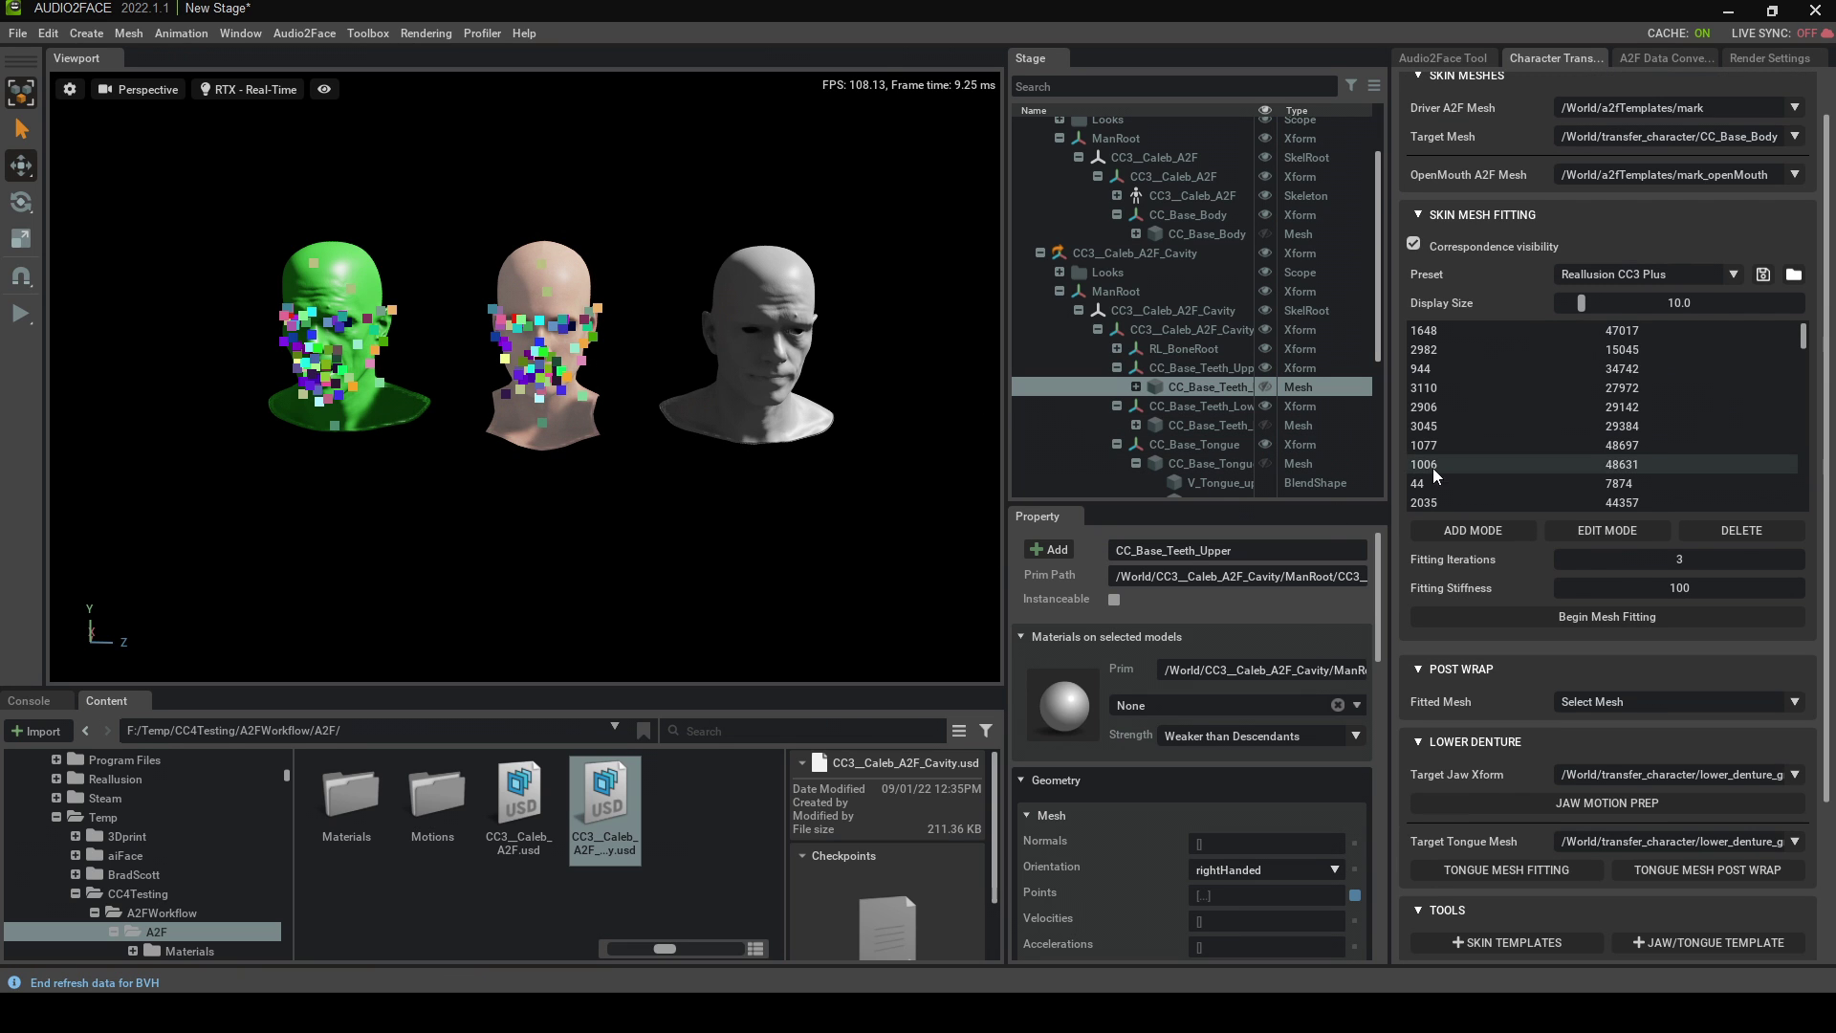
pyautogui.click(1414, 245)
# Run Jaw Motion Prep on the lower denture's target jaw Xform
pyautogui.scroll(-3, 1406, 295)
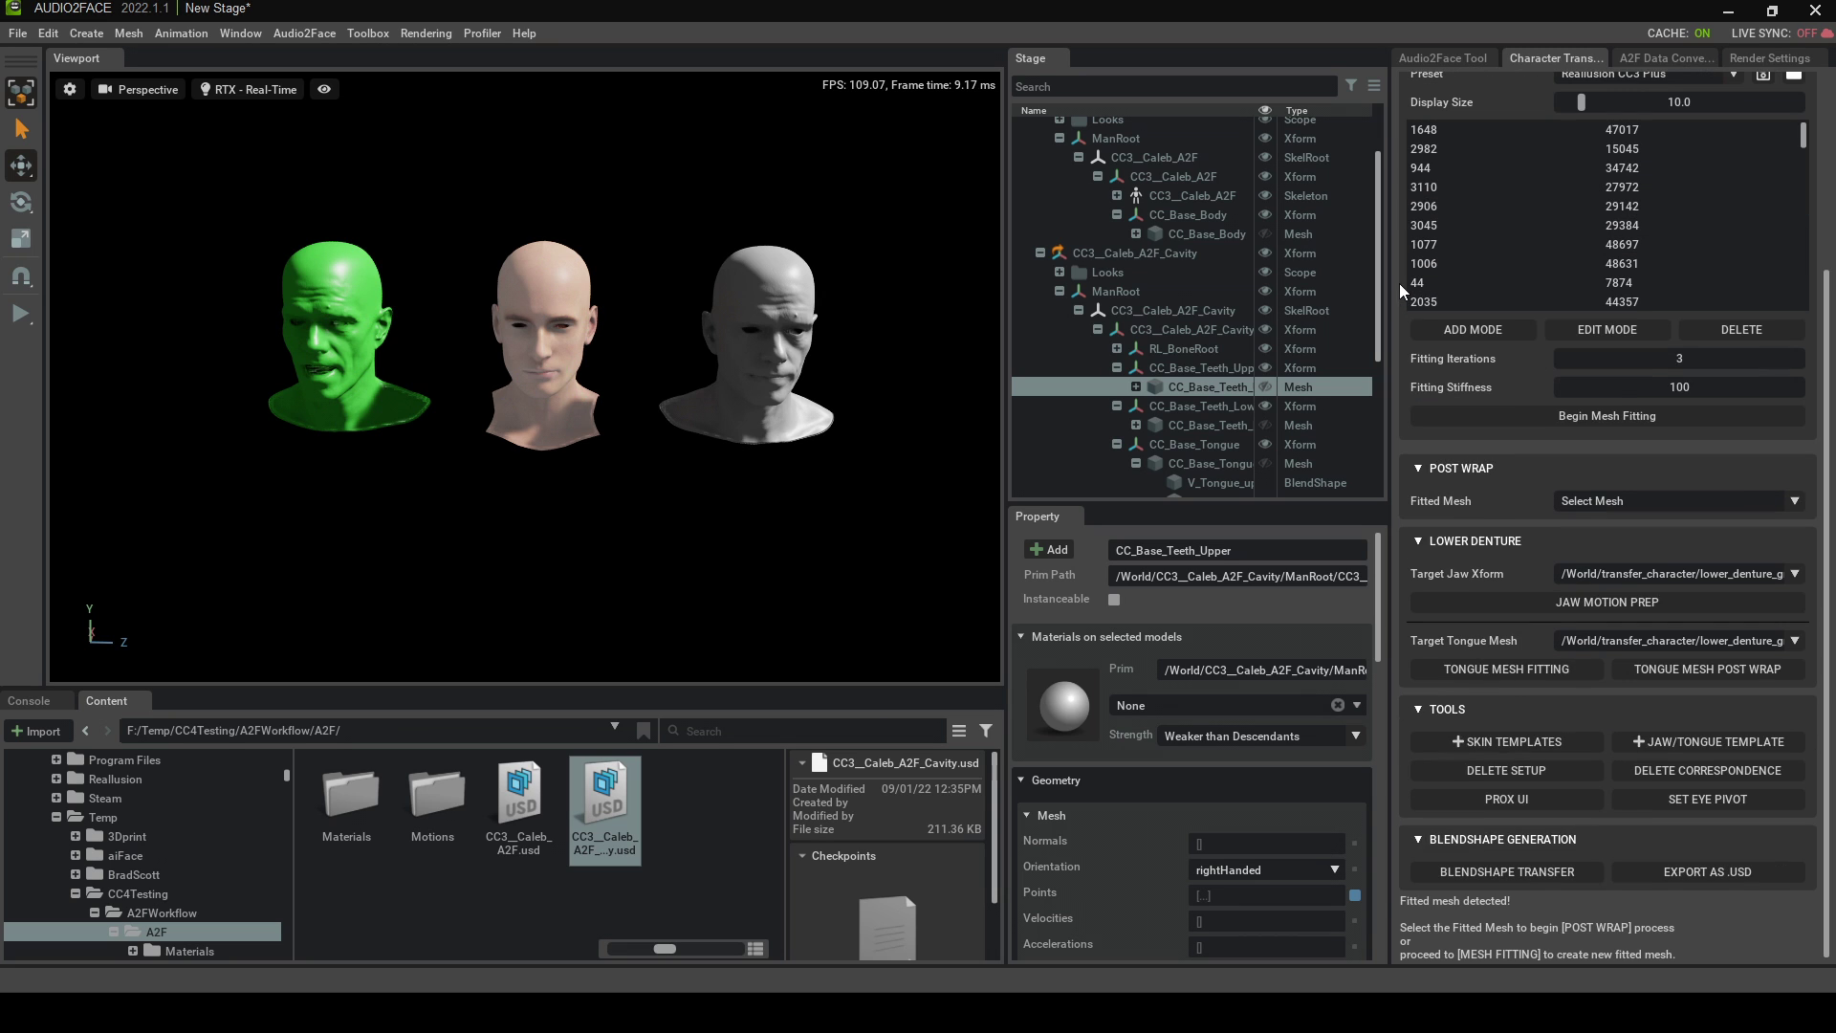
pyautogui.click(1530, 601)
pyautogui.click(924, 531)
# Run Tongue Mesh Fitting and Tongue Mesh Post Wrap on the character's target tongue mesh
pyautogui.click(1514, 674)
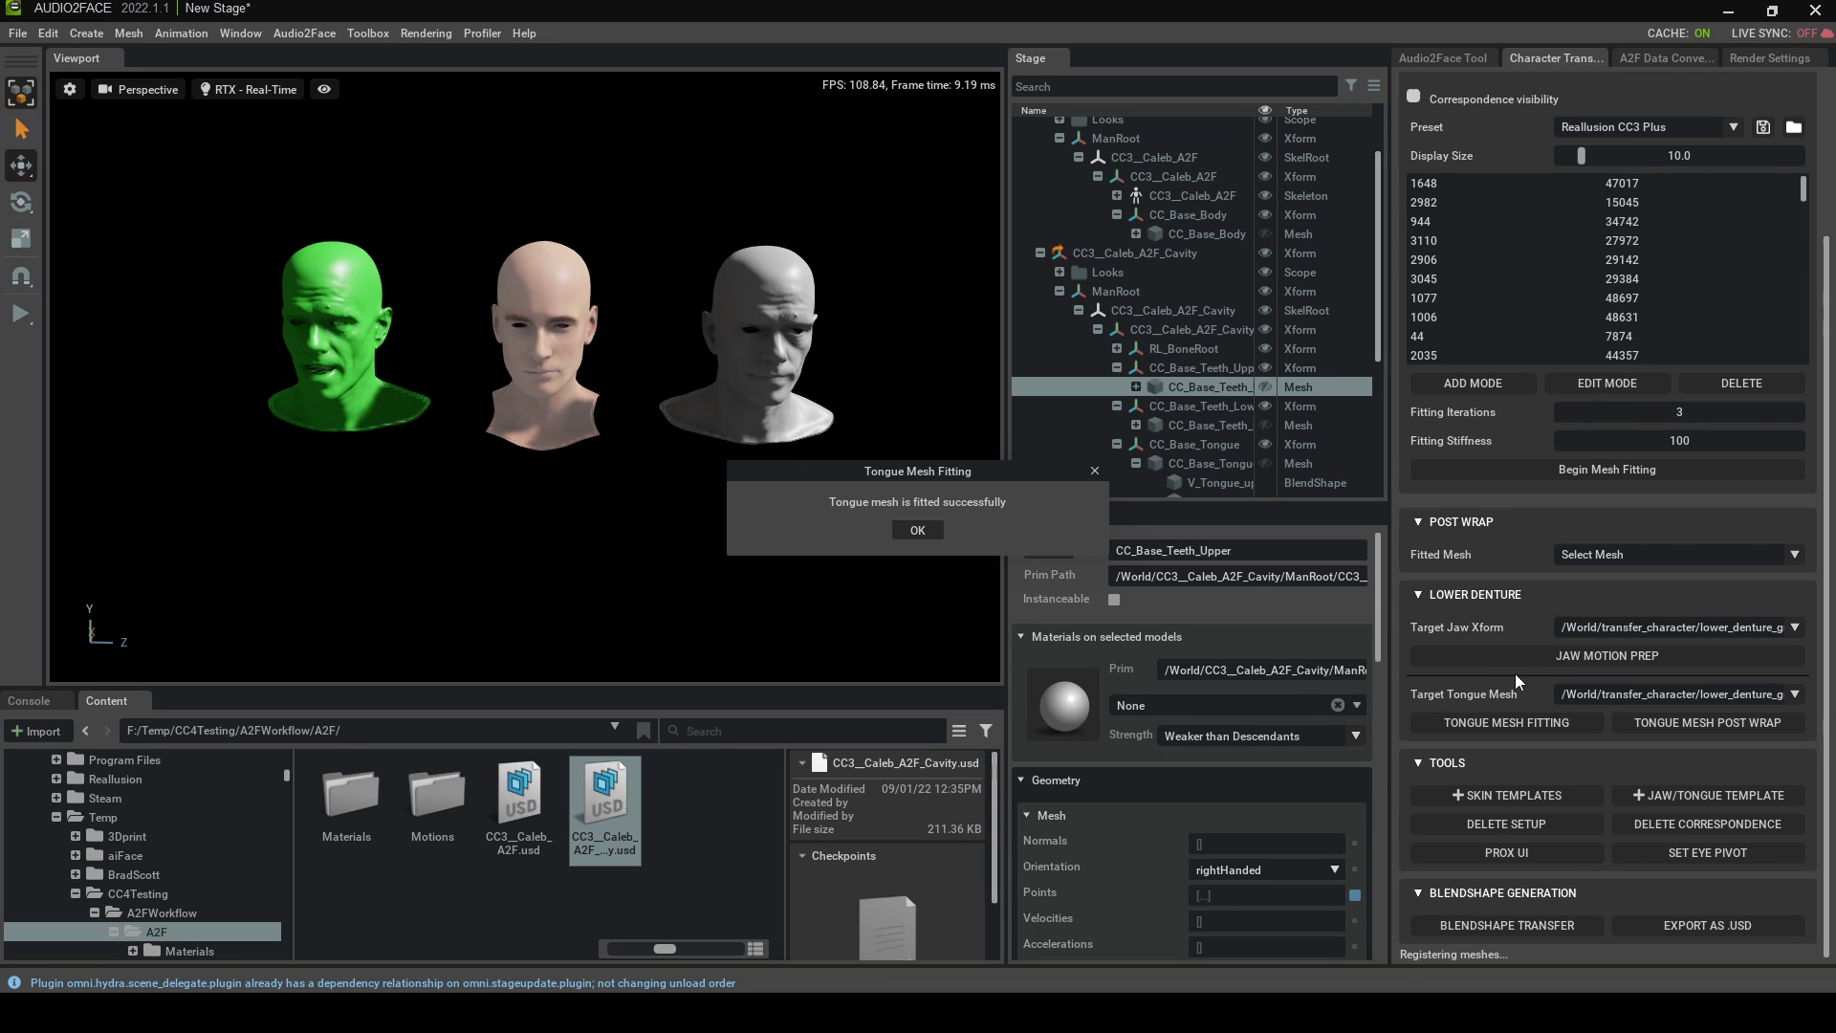
pyautogui.click(920, 529)
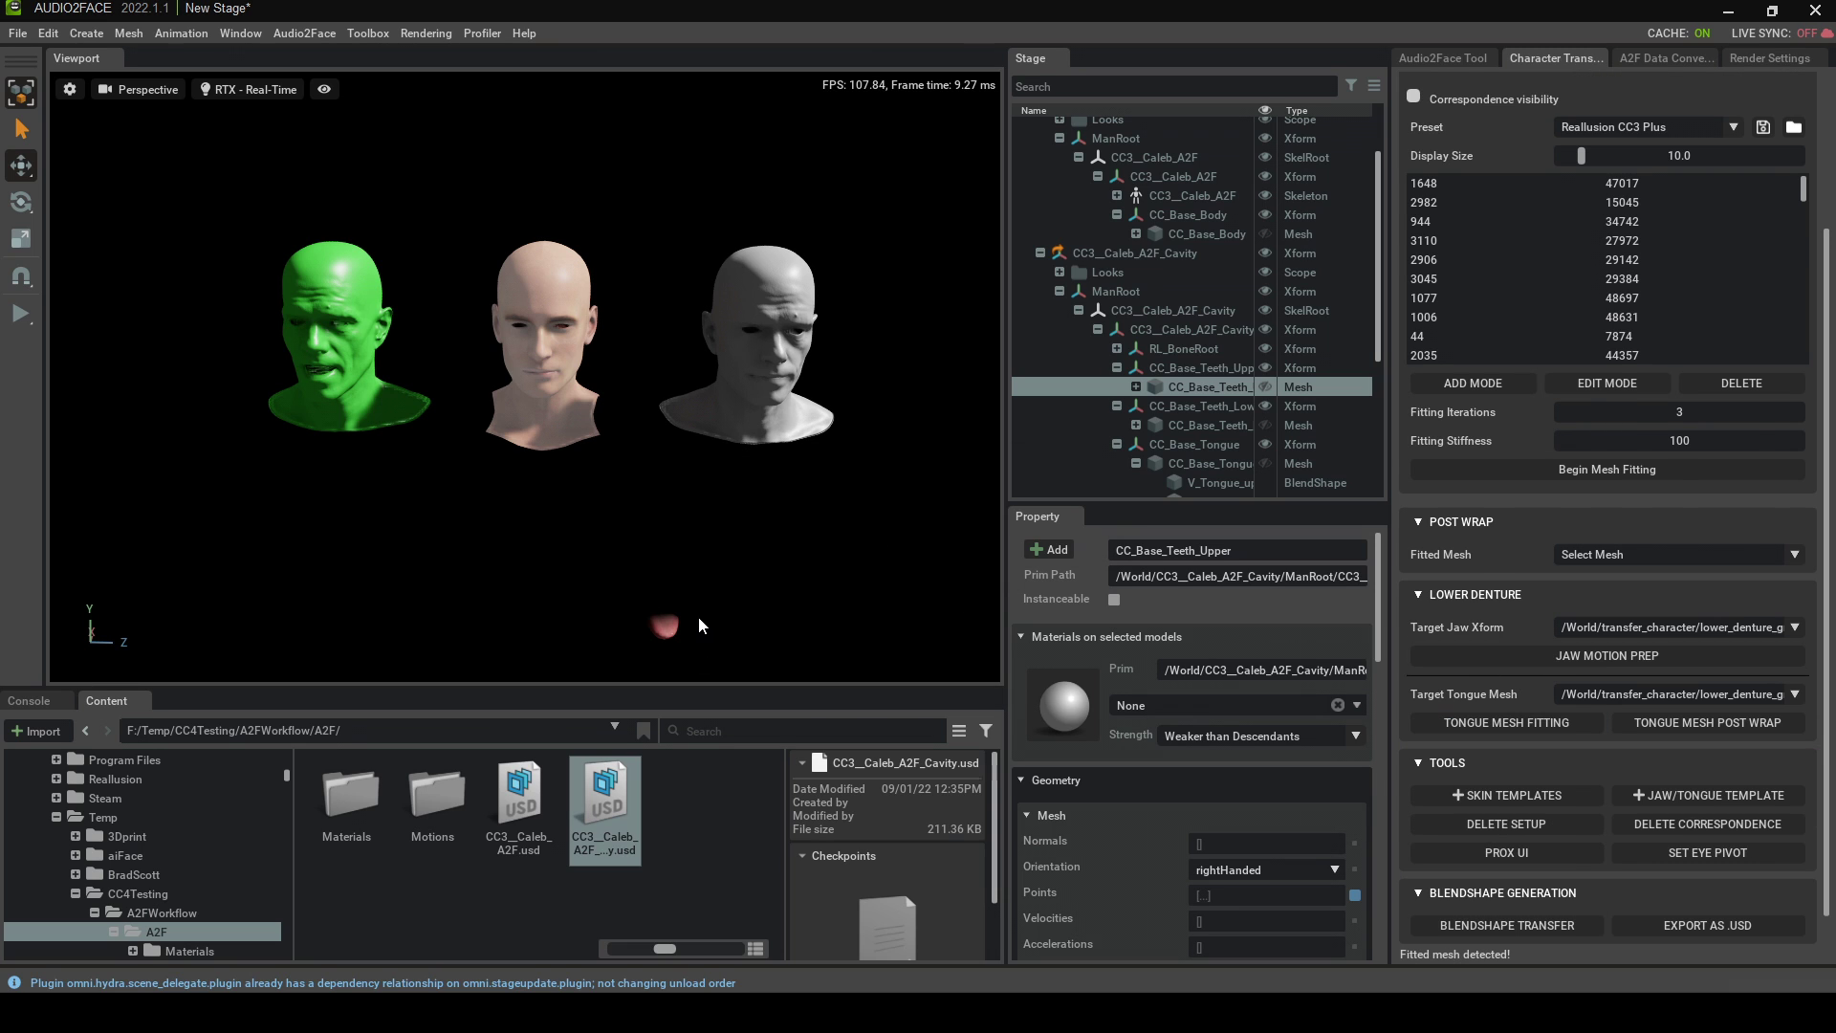
pyautogui.click(1690, 724)
pyautogui.click(917, 531)
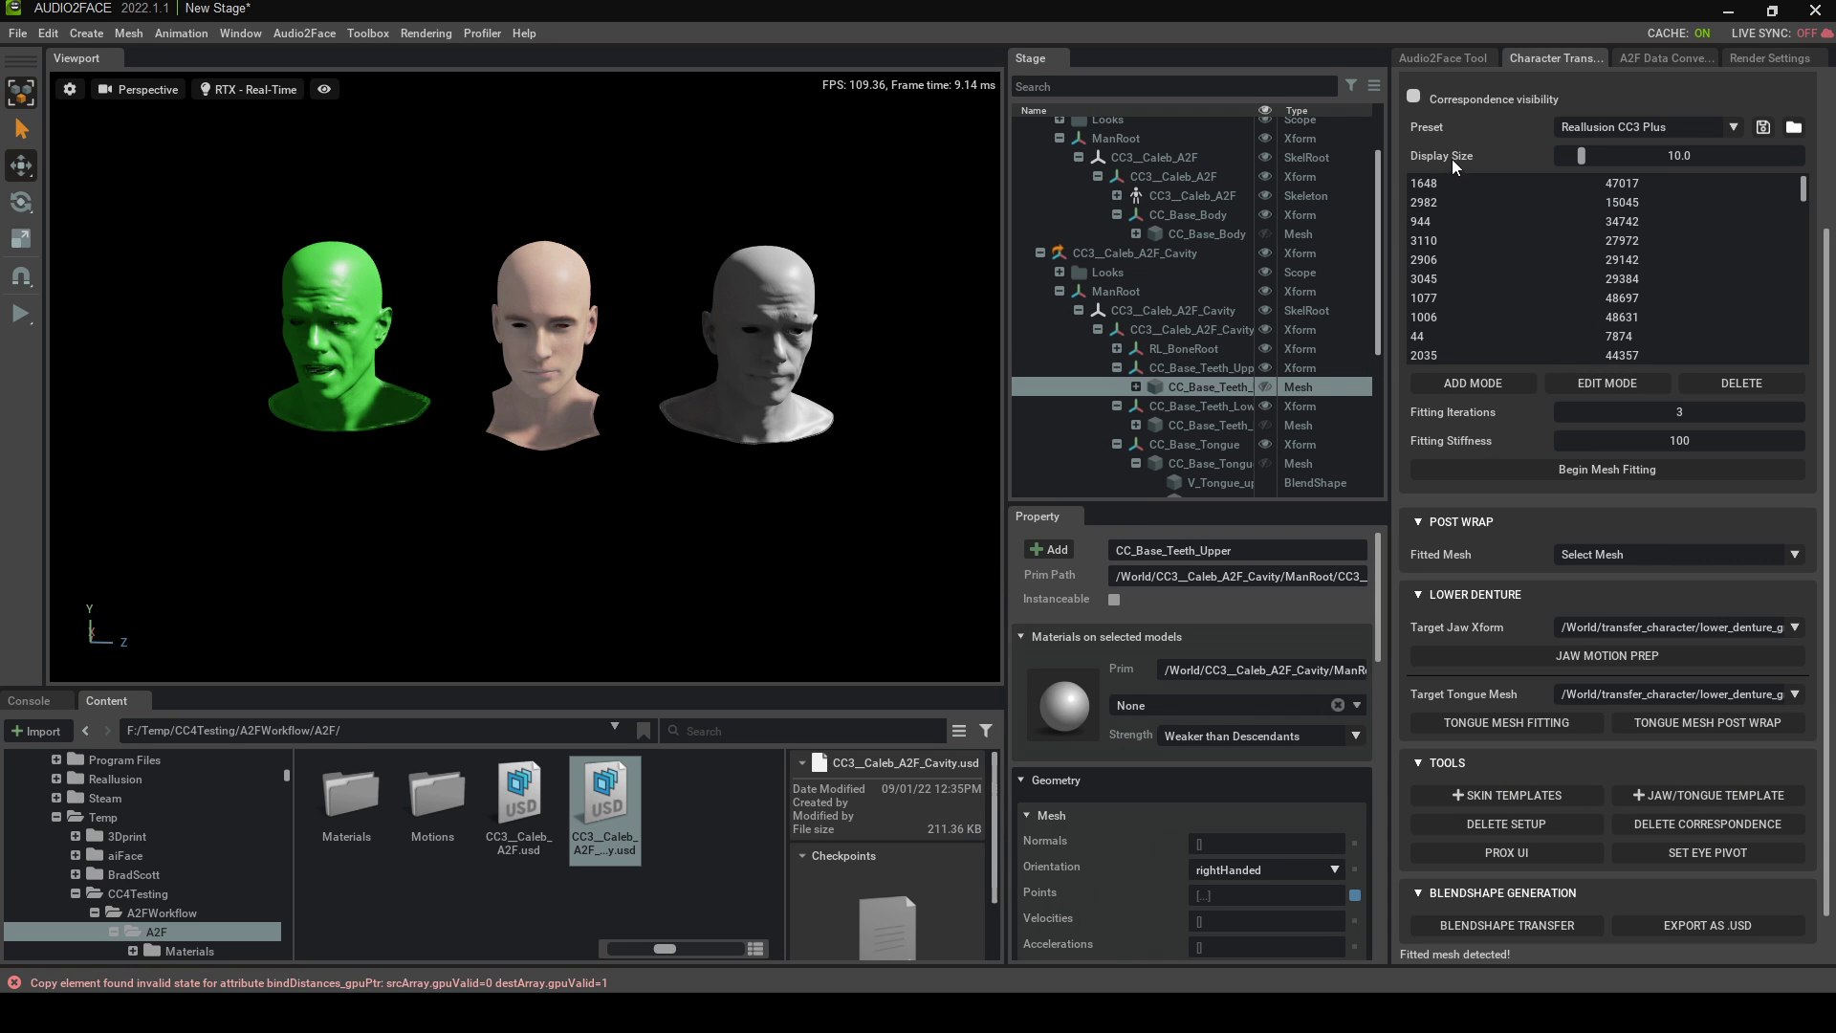
# Create an A2F pipeline with a Regular Audio Player and Full-Face Core, attached to the mesh /World/a2fTemplates/mark
pyautogui.click(1444, 57)
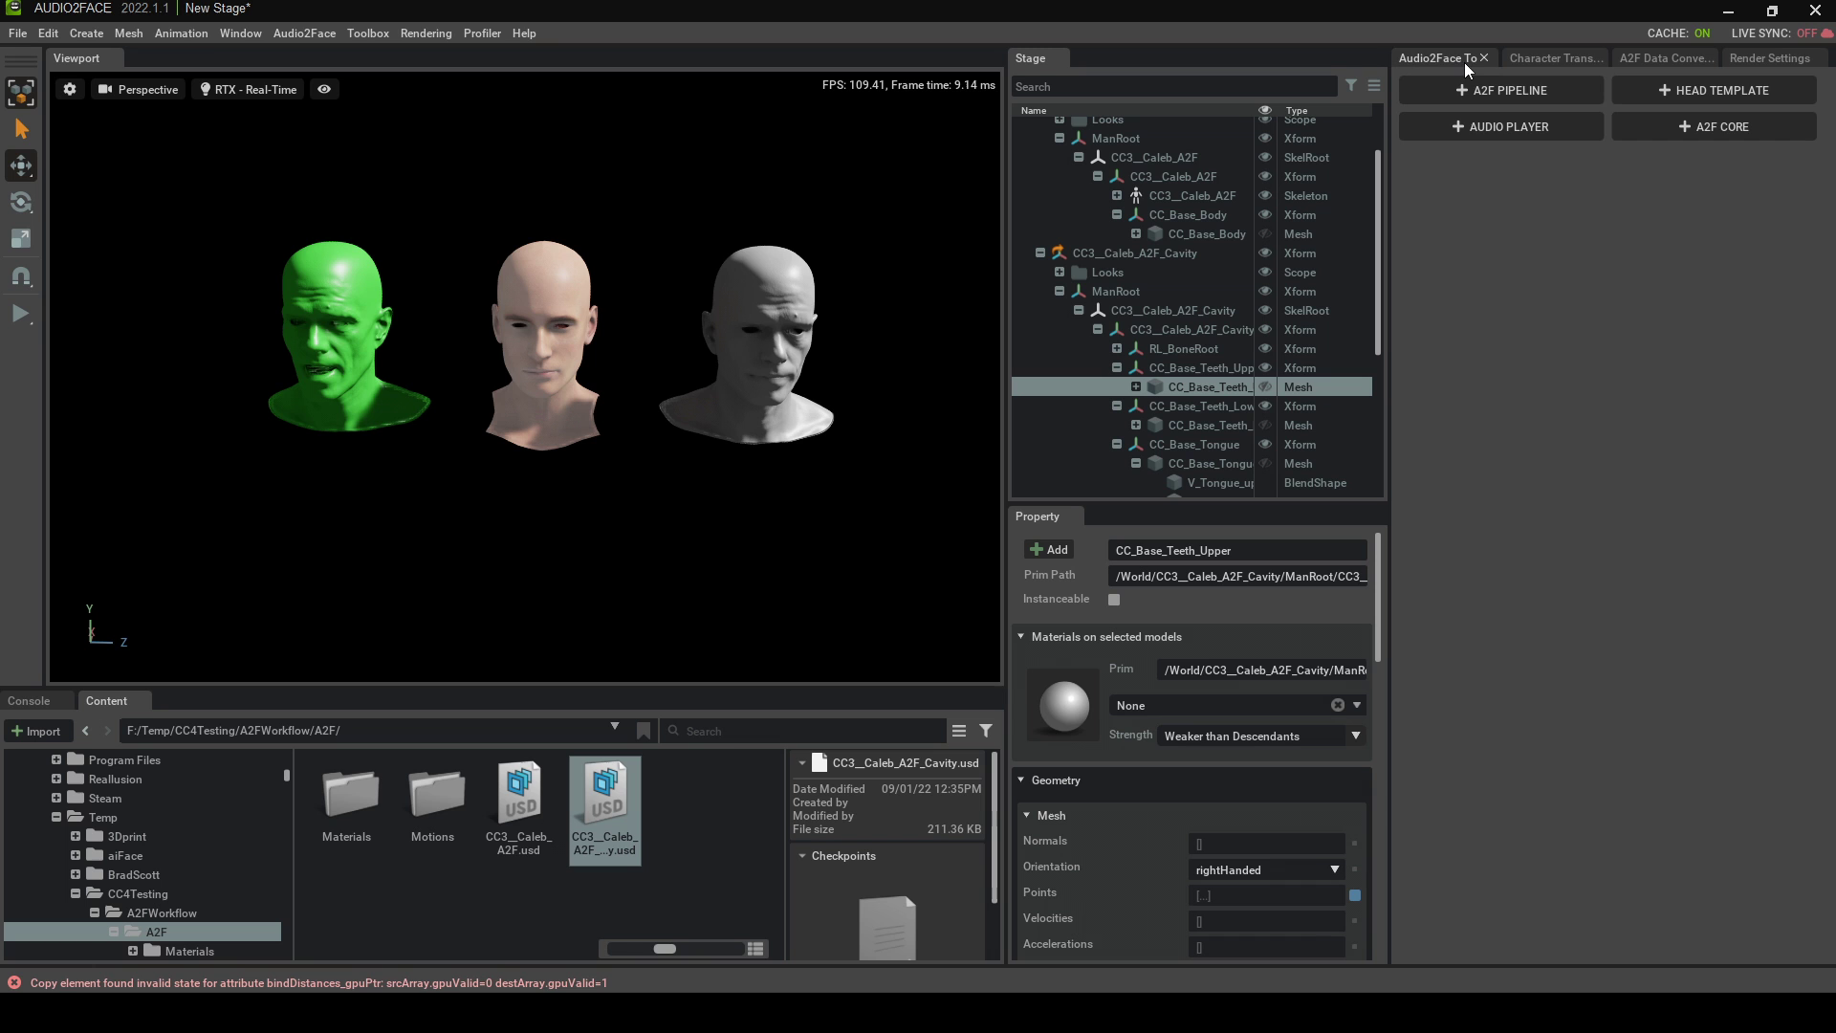
pyautogui.click(1509, 93)
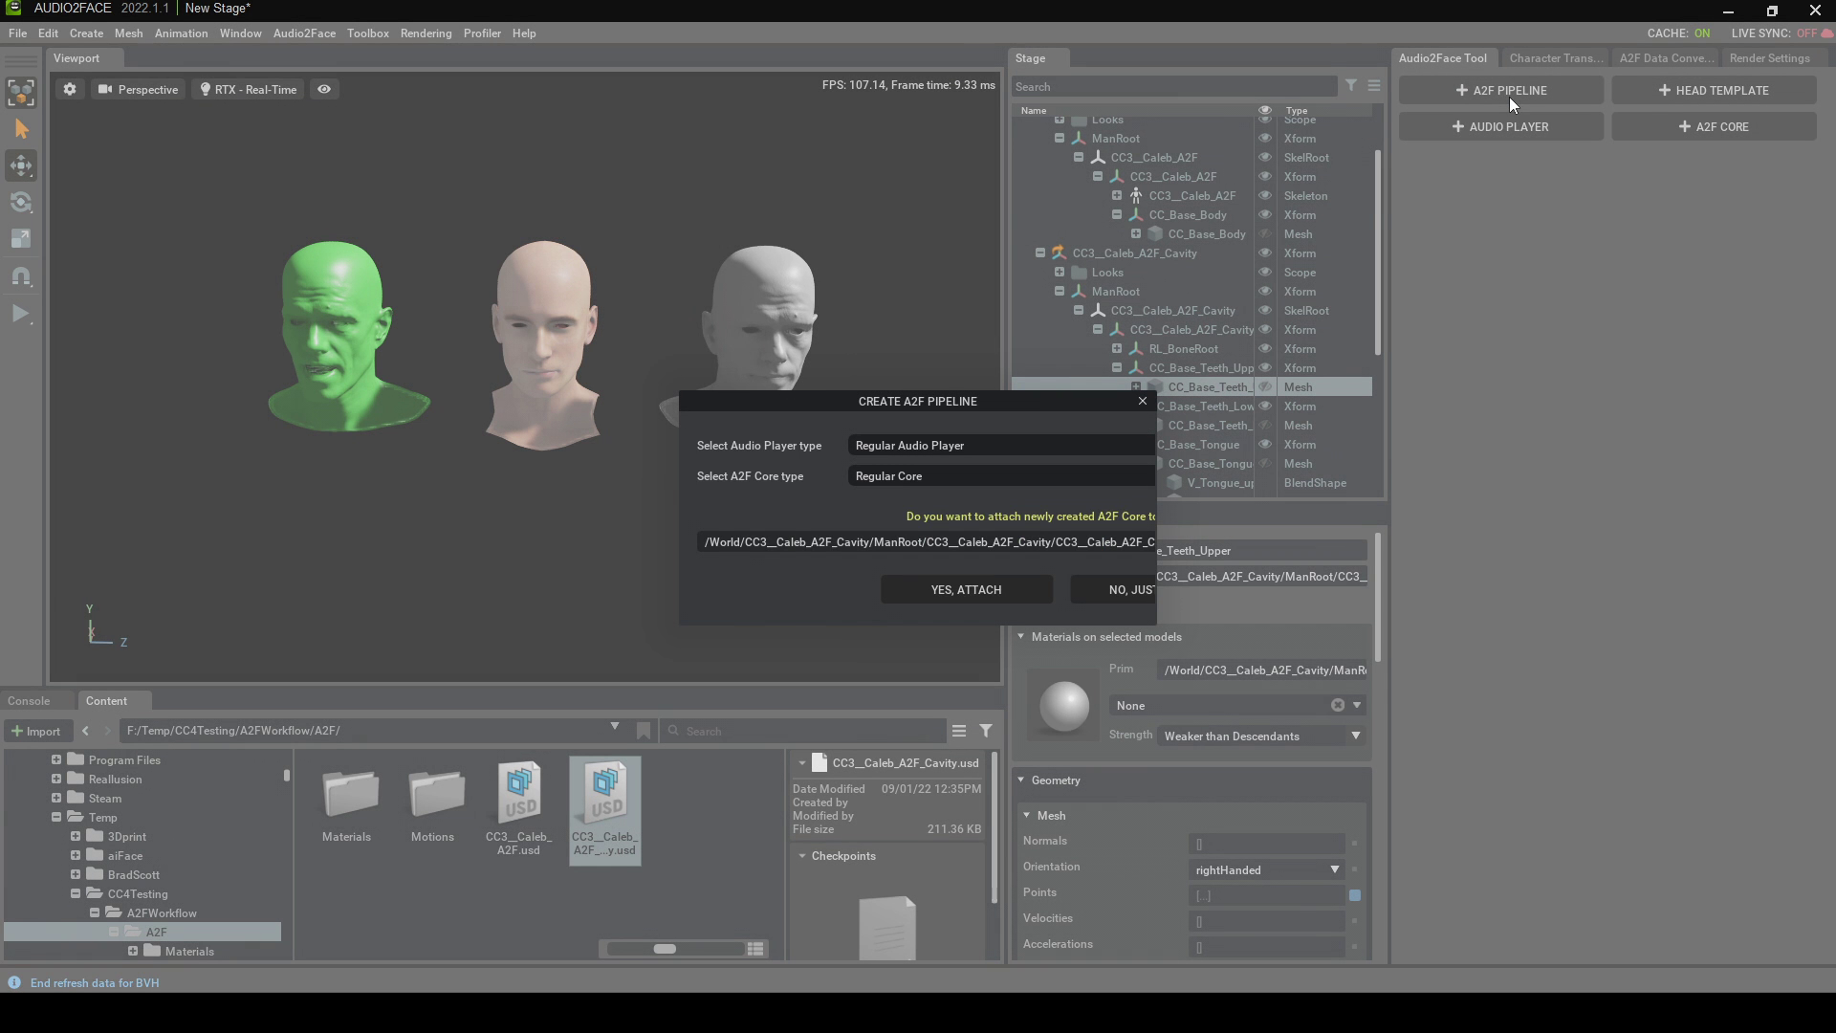
pyautogui.click(1145, 404)
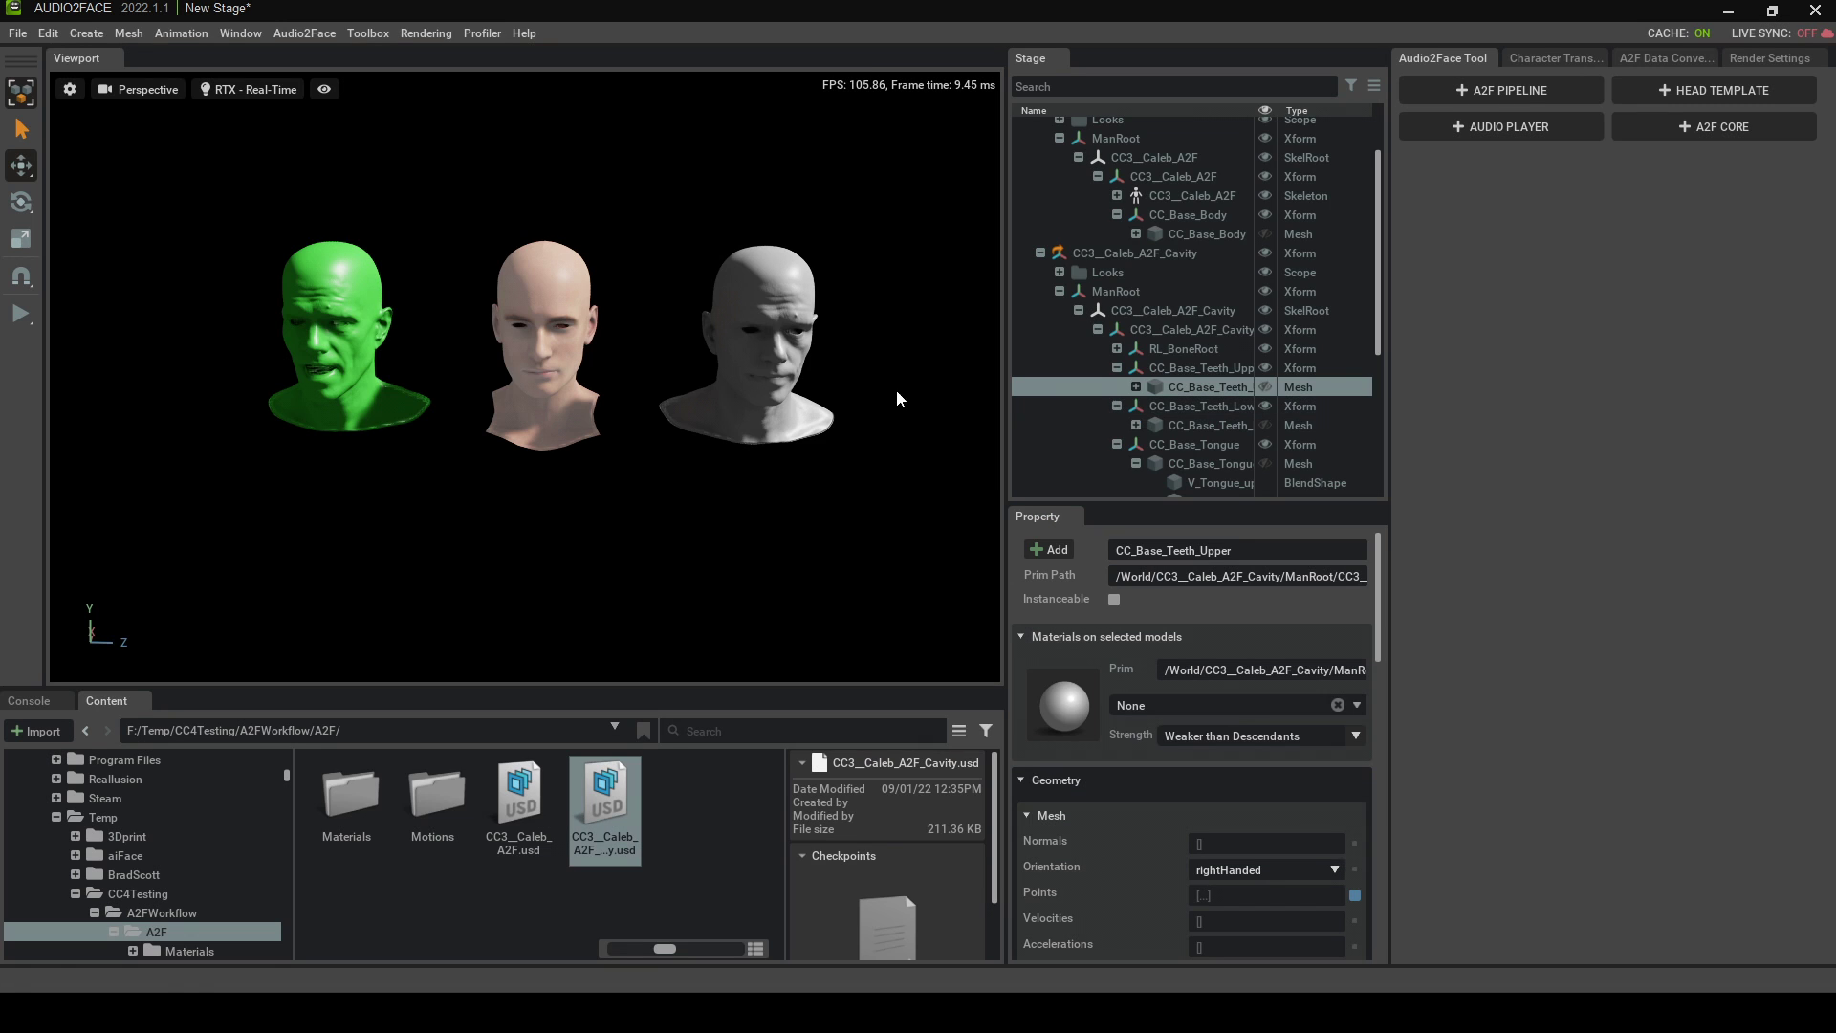
pyautogui.click(794, 287)
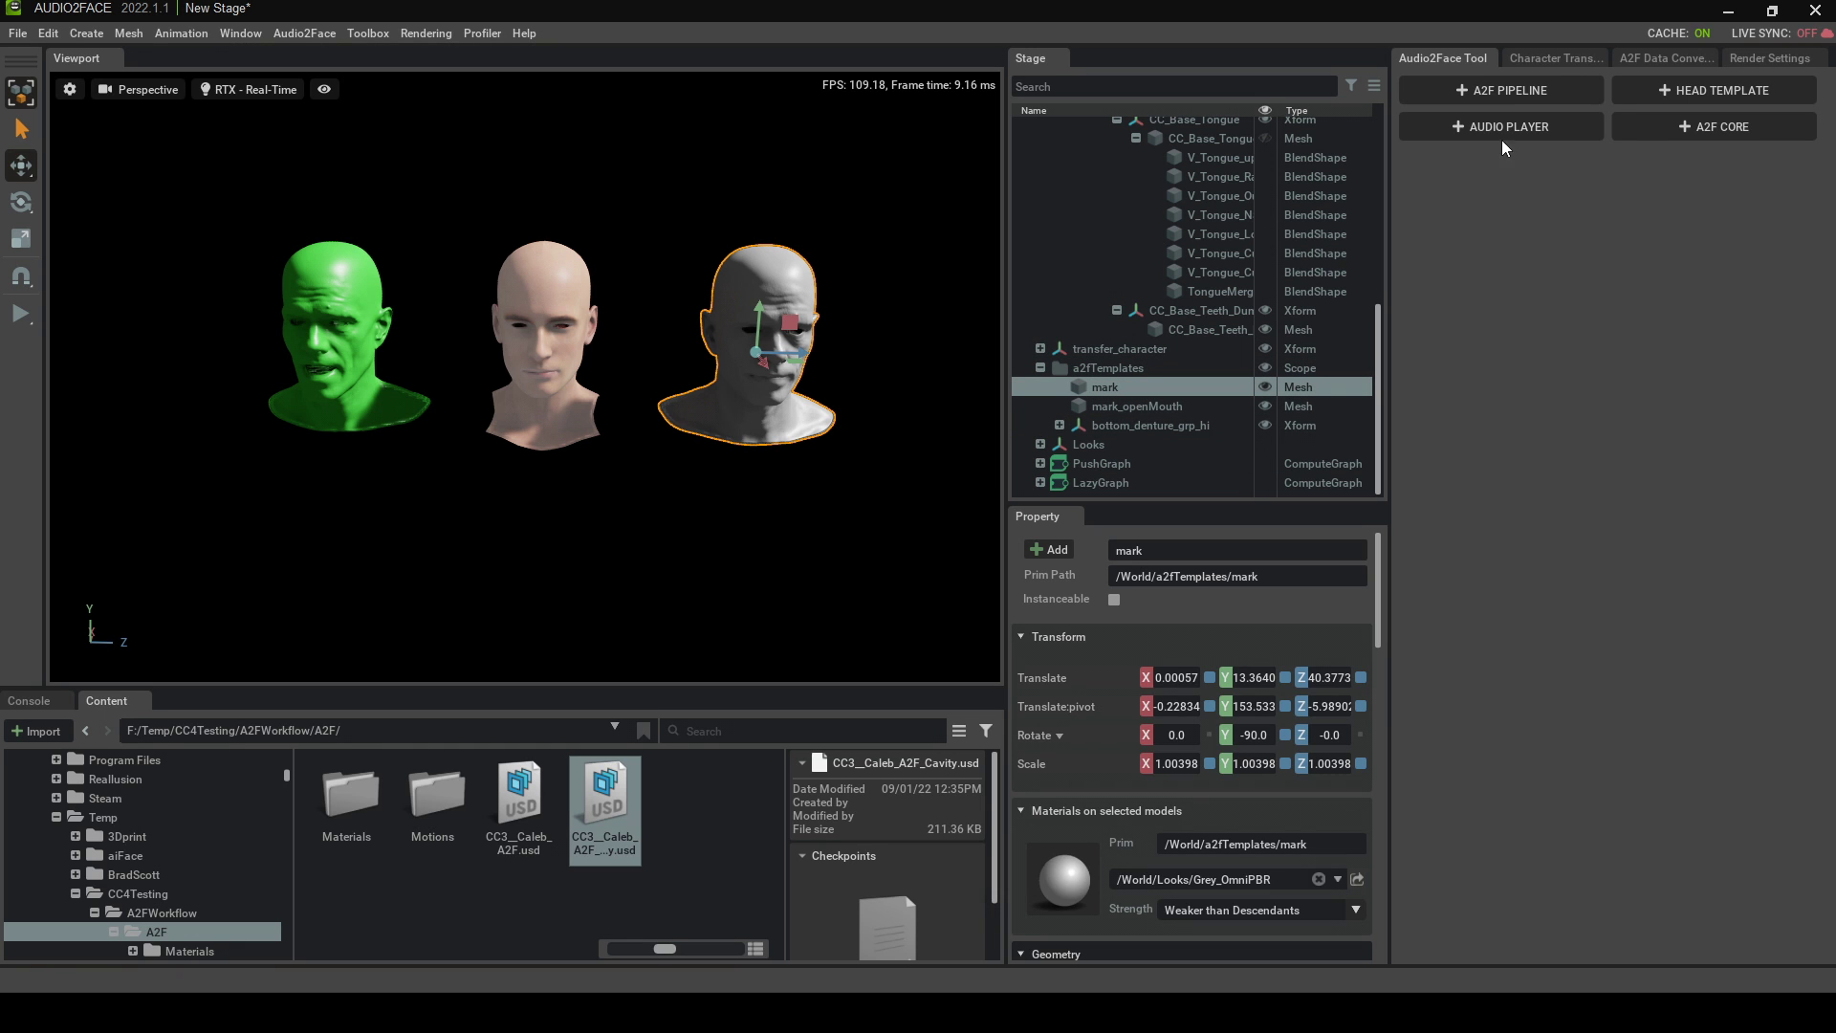
pyautogui.click(1509, 88)
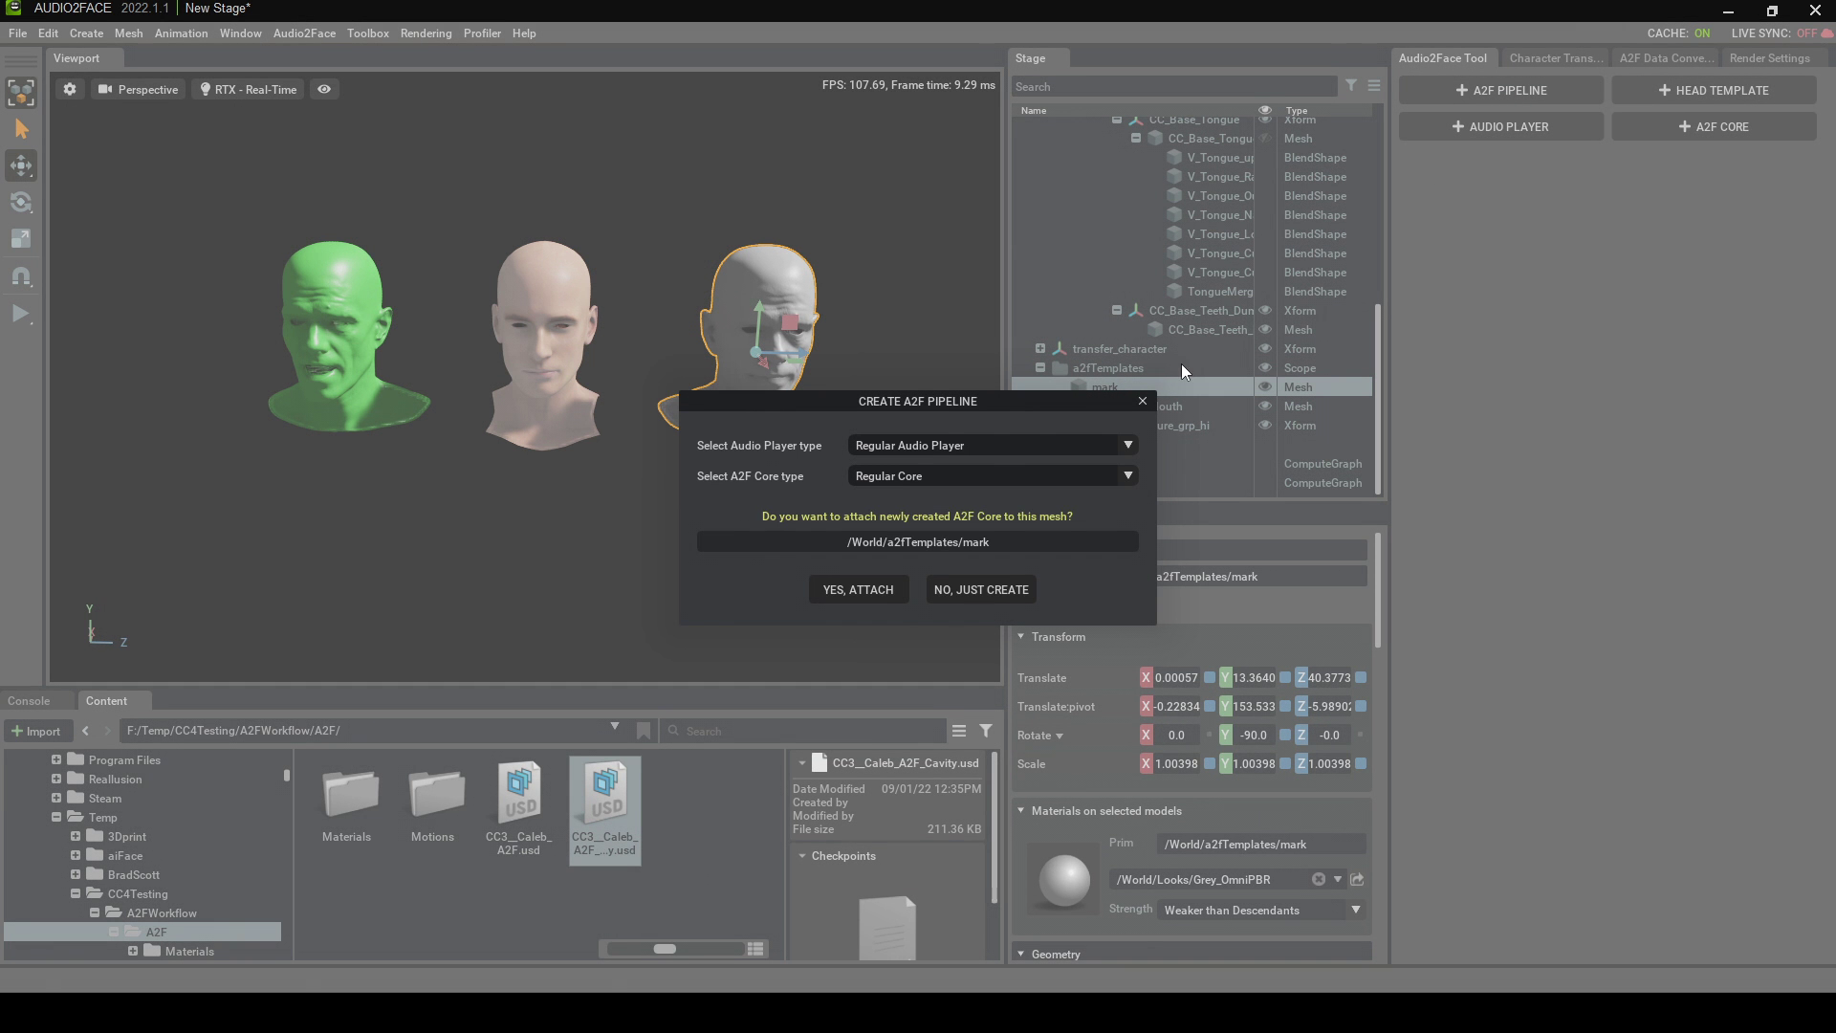
pyautogui.click(1022, 471)
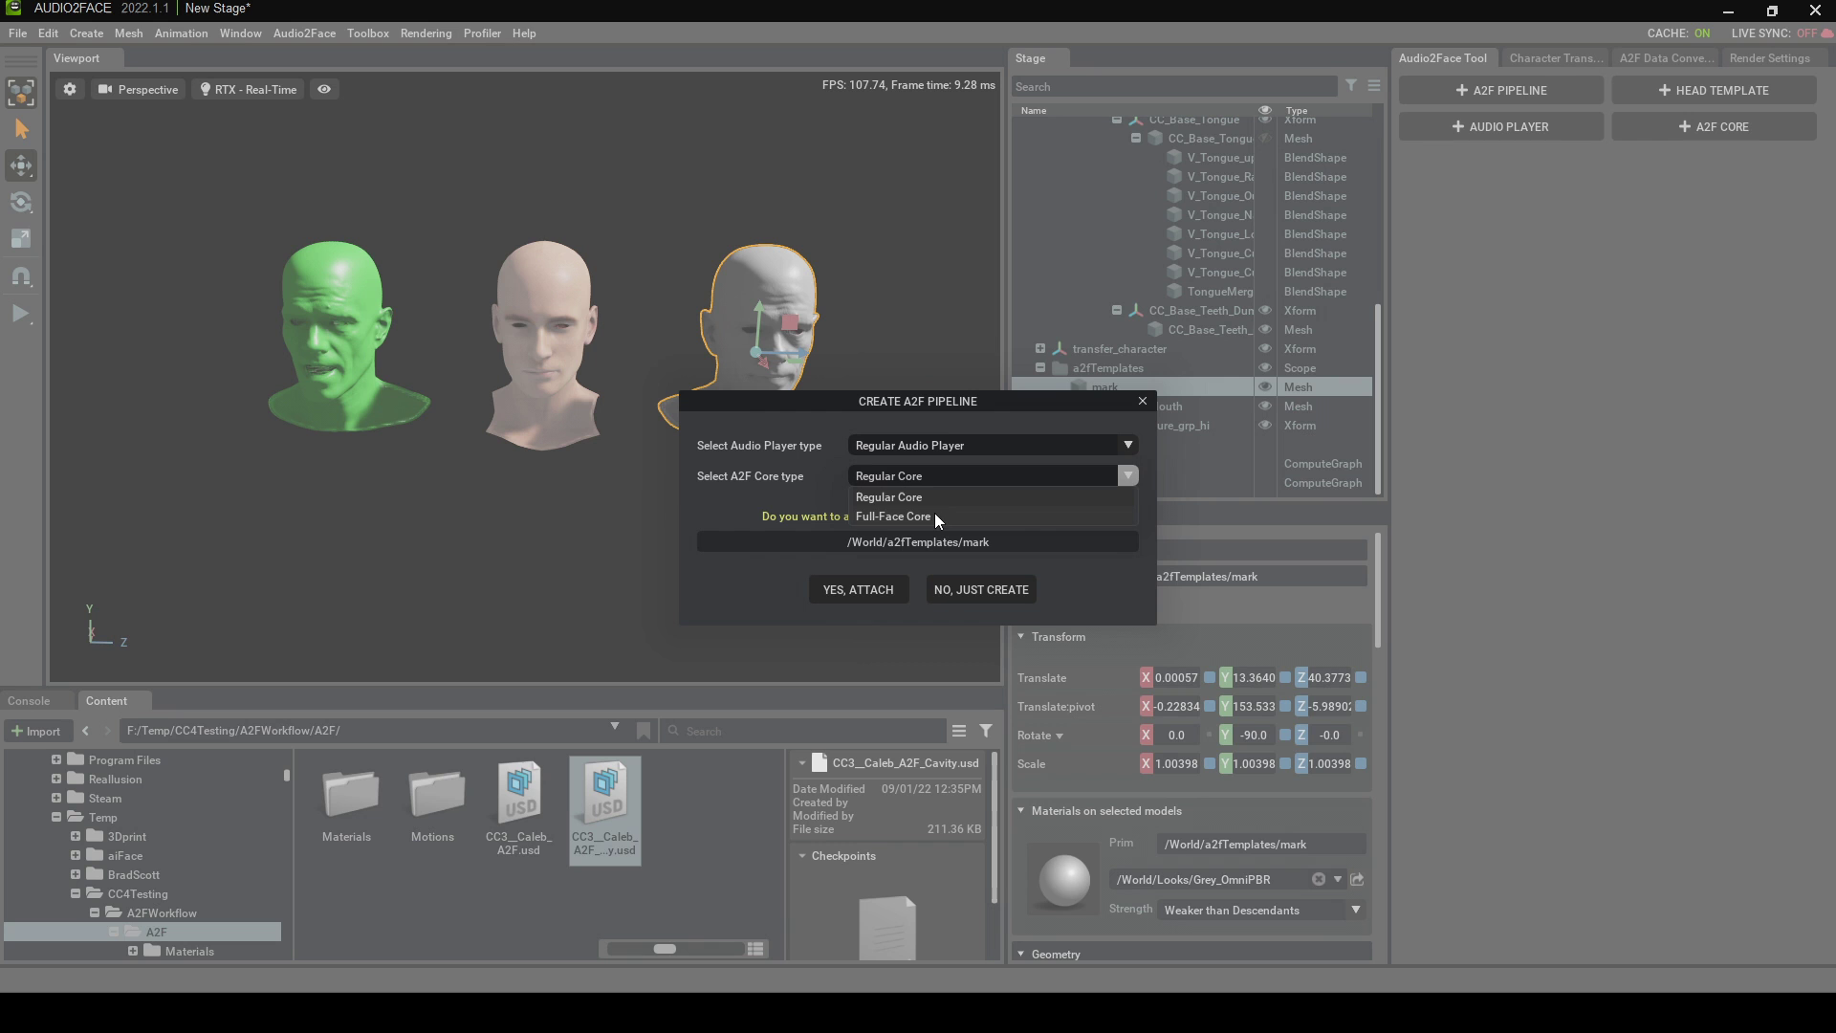
pyautogui.click(934, 513)
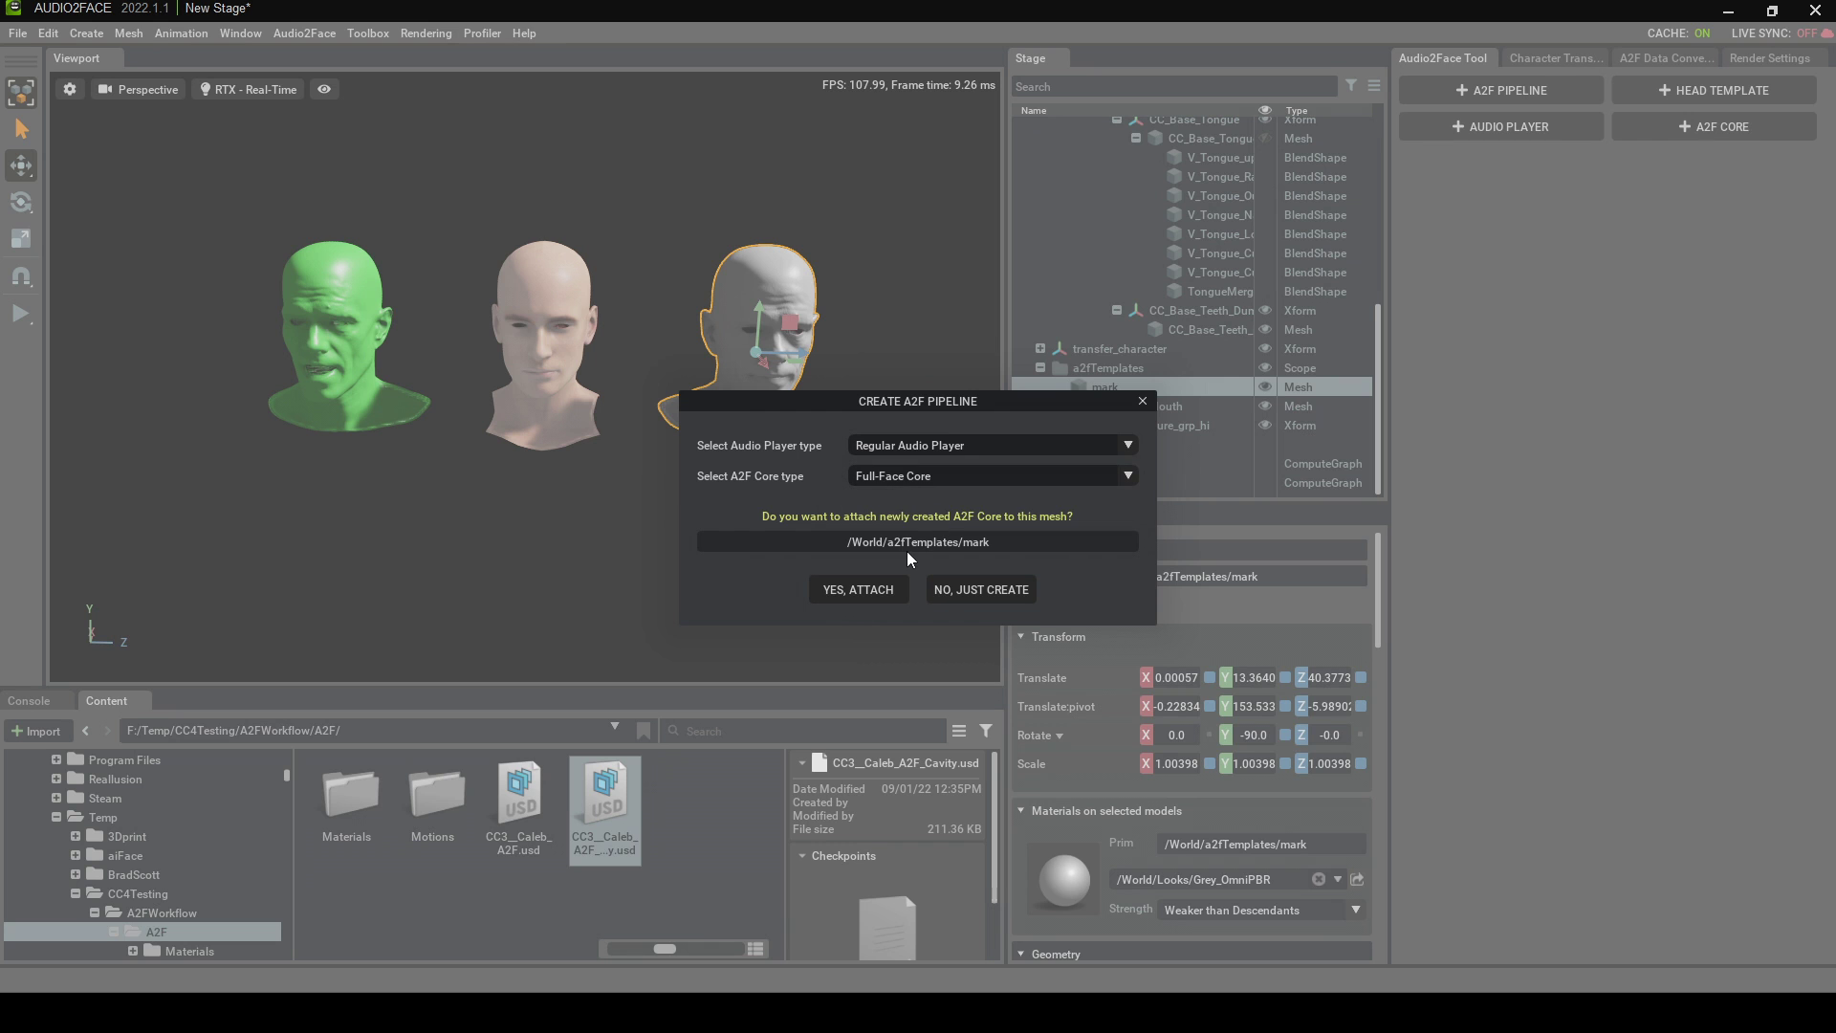
pyautogui.click(869, 593)
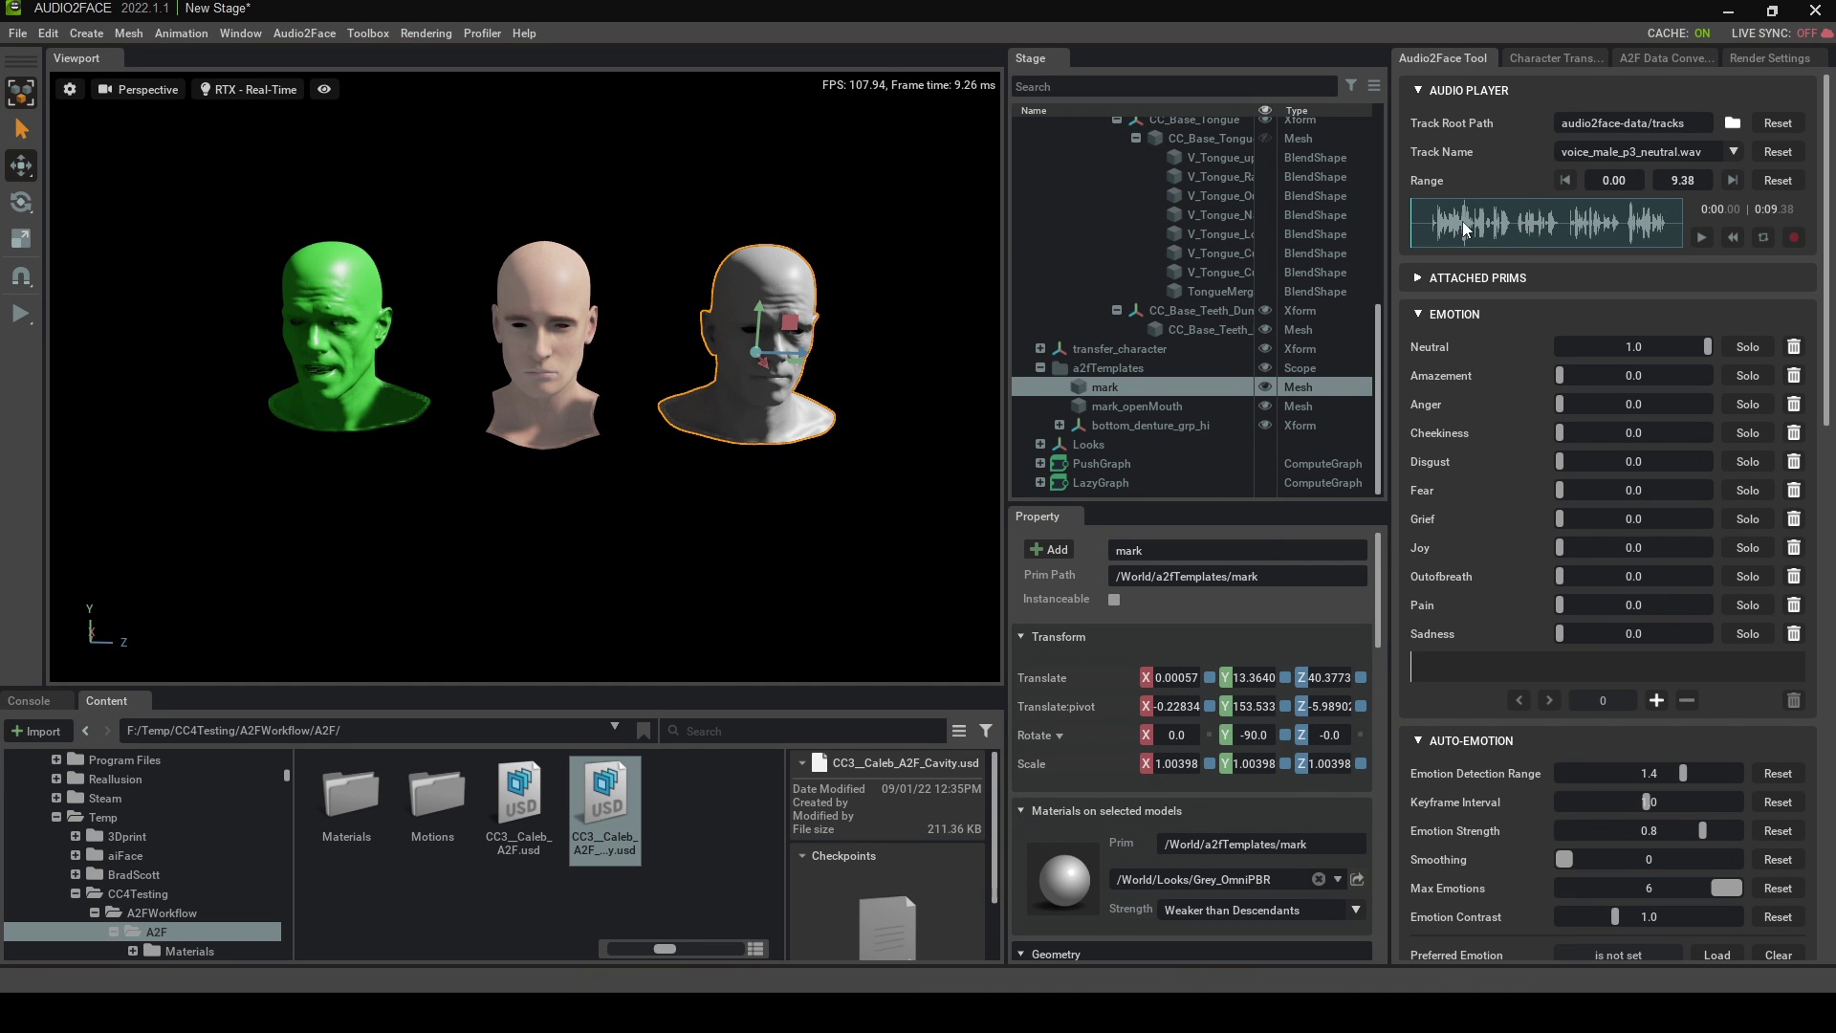
# Preview the facial animation by briefly playing the voice_male_p3_neutral.wav track
pyautogui.click(1698, 241)
pyautogui.click(1697, 241)
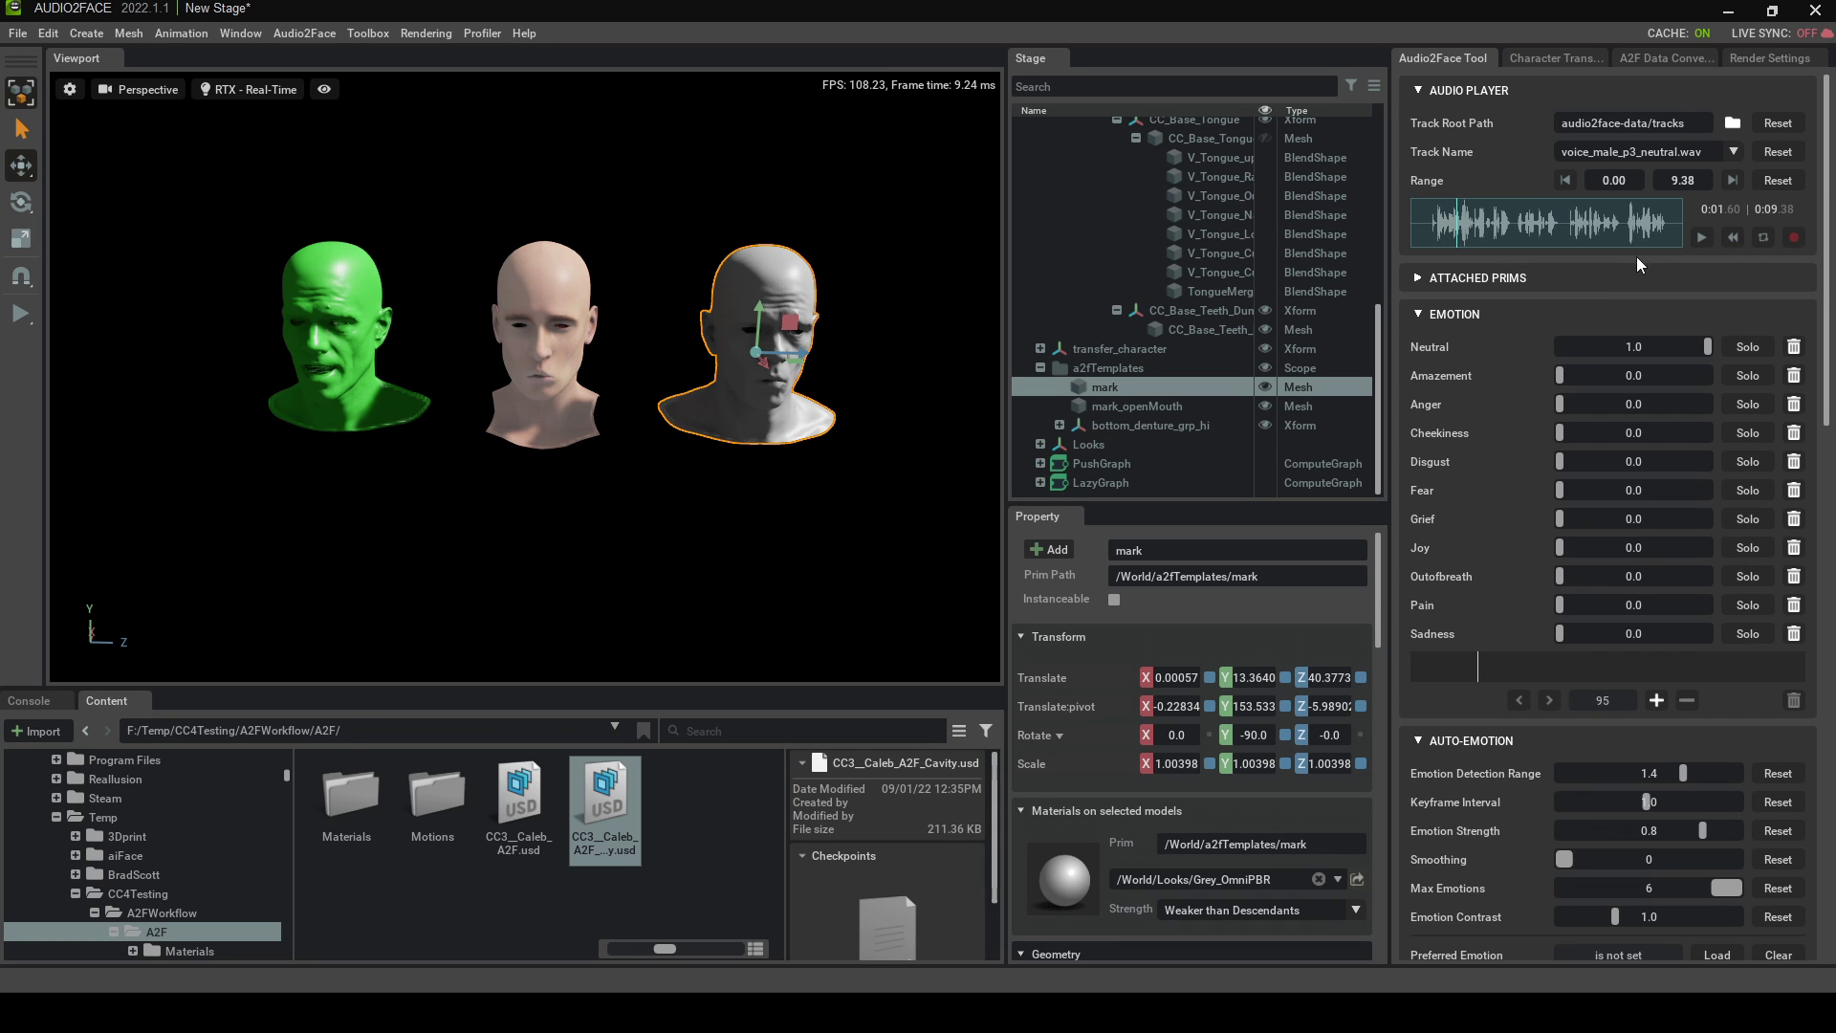
# Attach the template's c_tongue_hi as the Tongue Mesh and bottom_denture_grp_hi as the Lower Denture Xform
pyautogui.click(1416, 278)
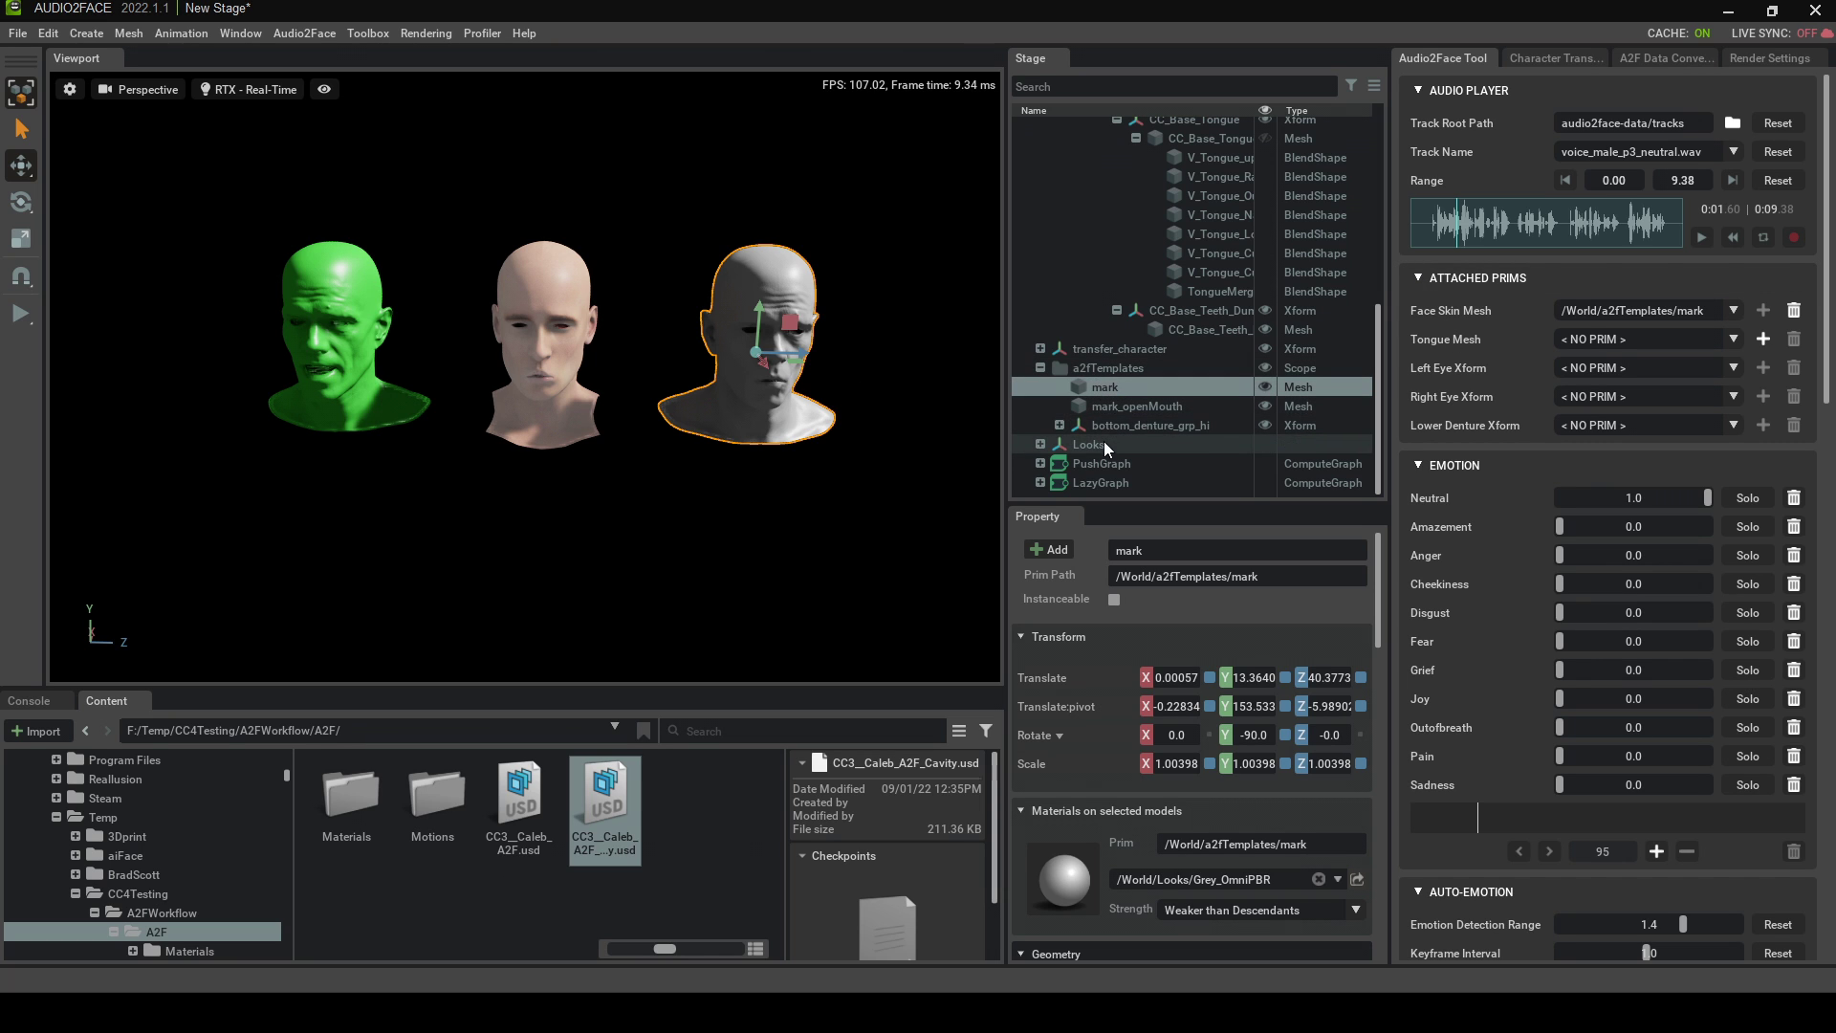
pyautogui.click(1123, 410)
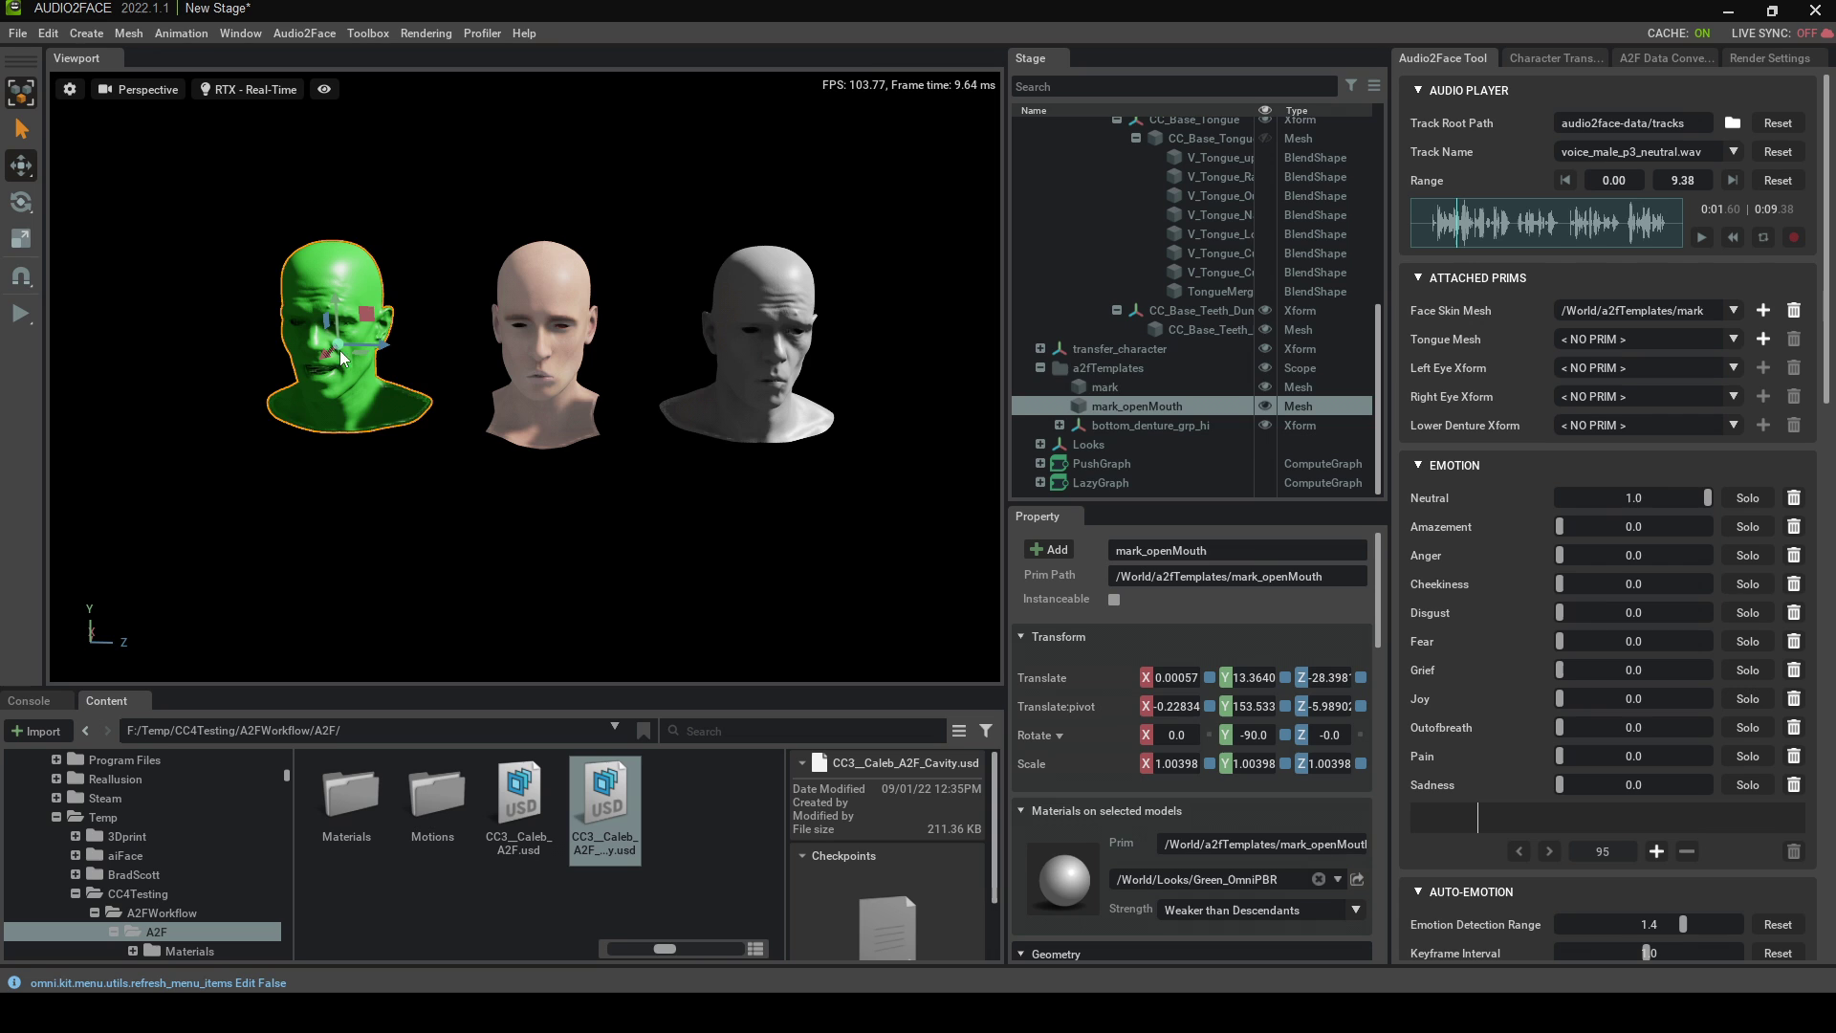
pyautogui.click(1110, 384)
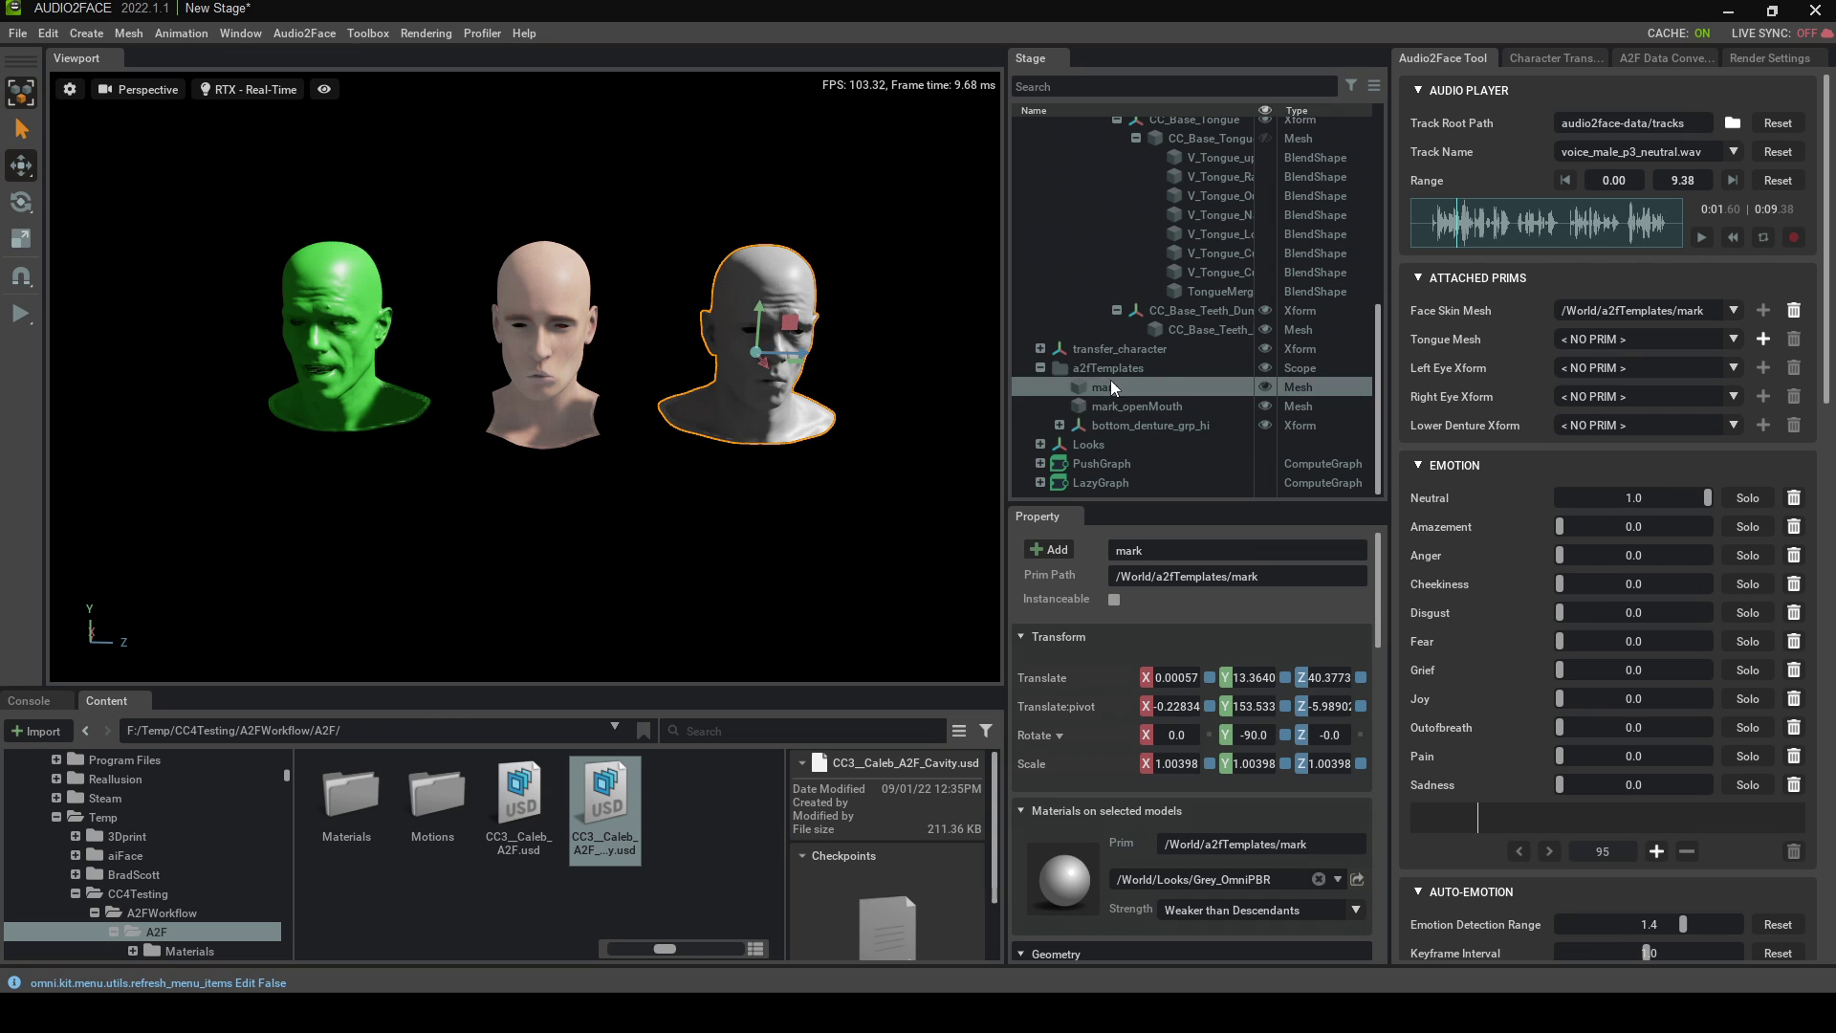
pyautogui.click(1058, 426)
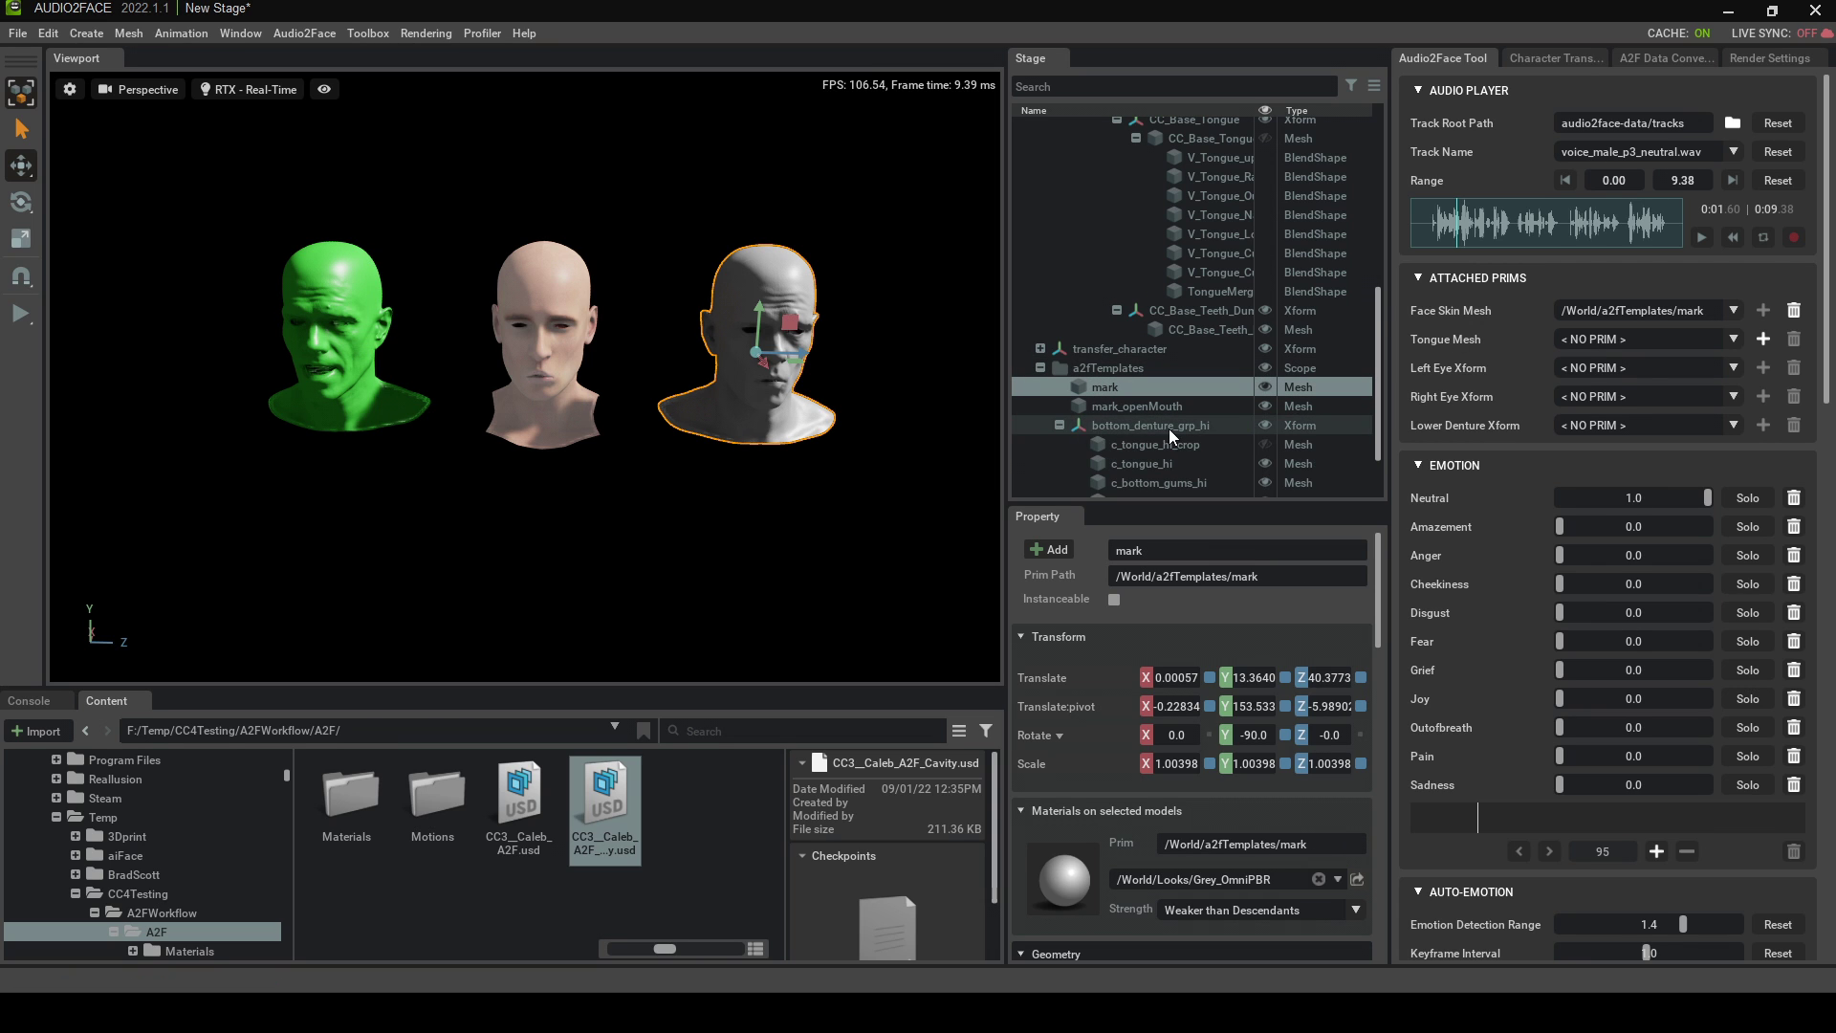
pyautogui.scroll(-1, 1176, 402)
pyautogui.click(1201, 385)
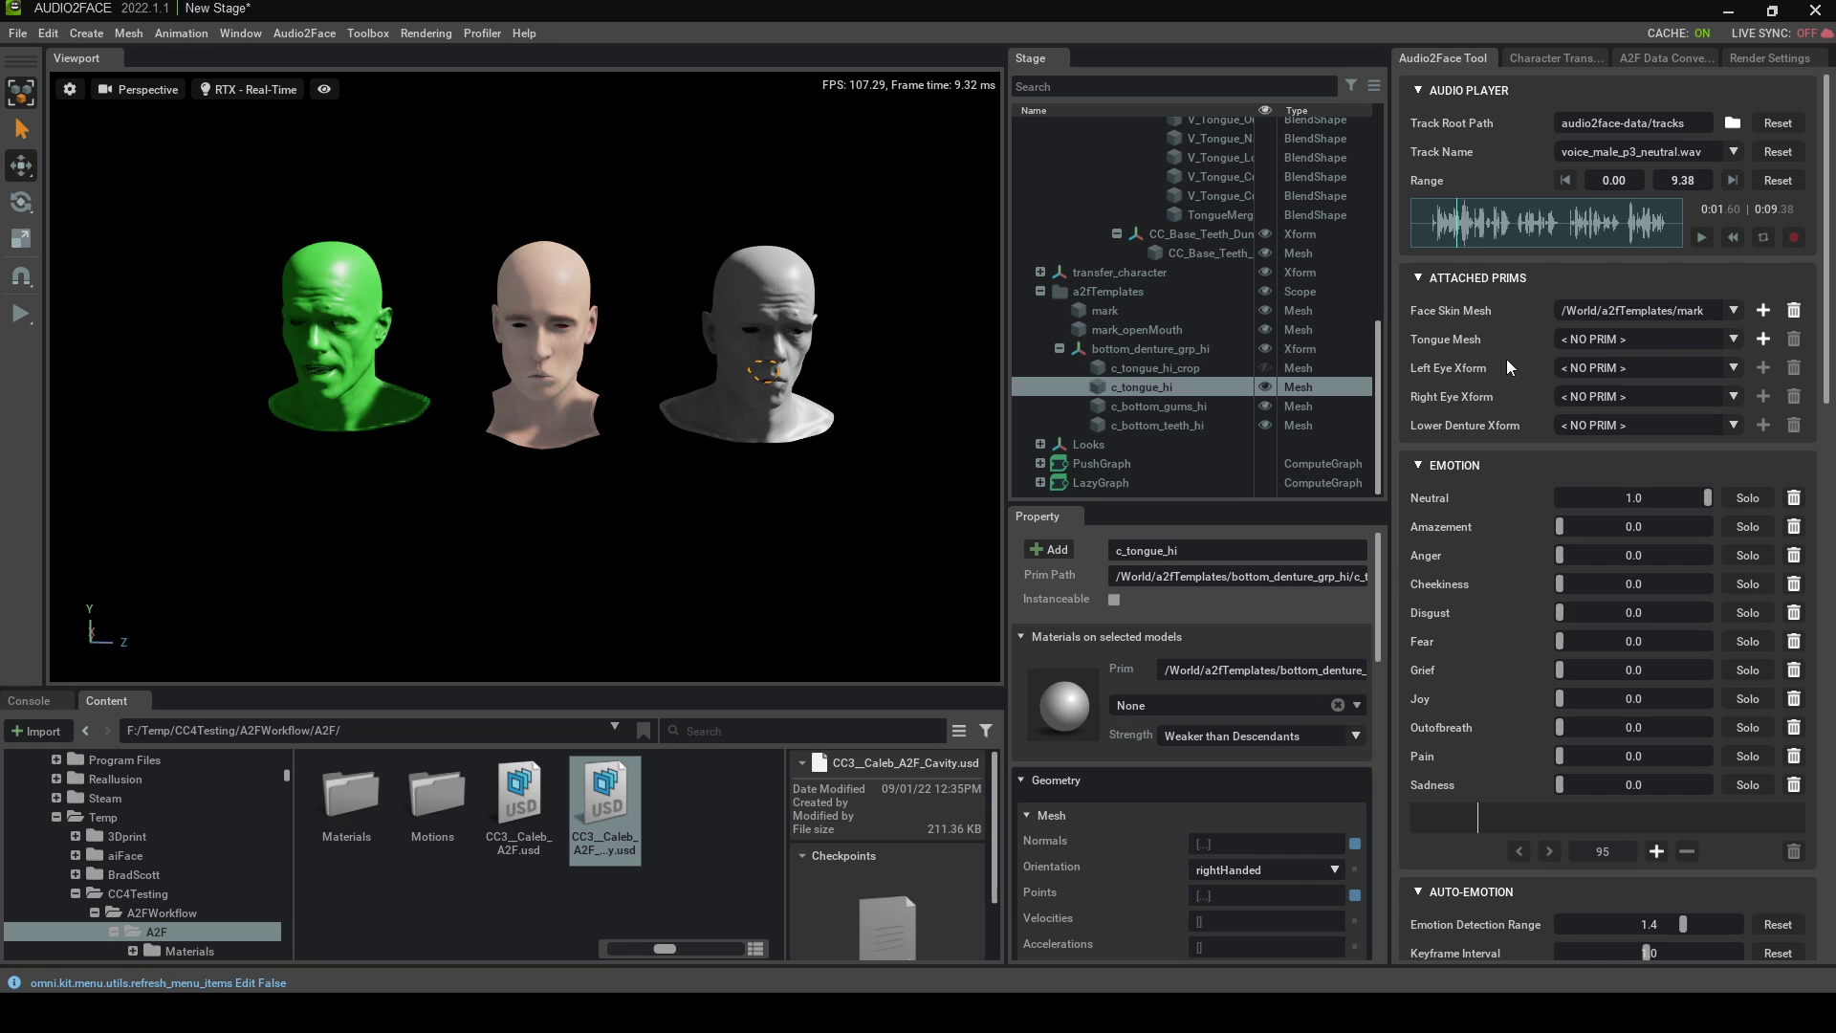
pyautogui.click(1765, 340)
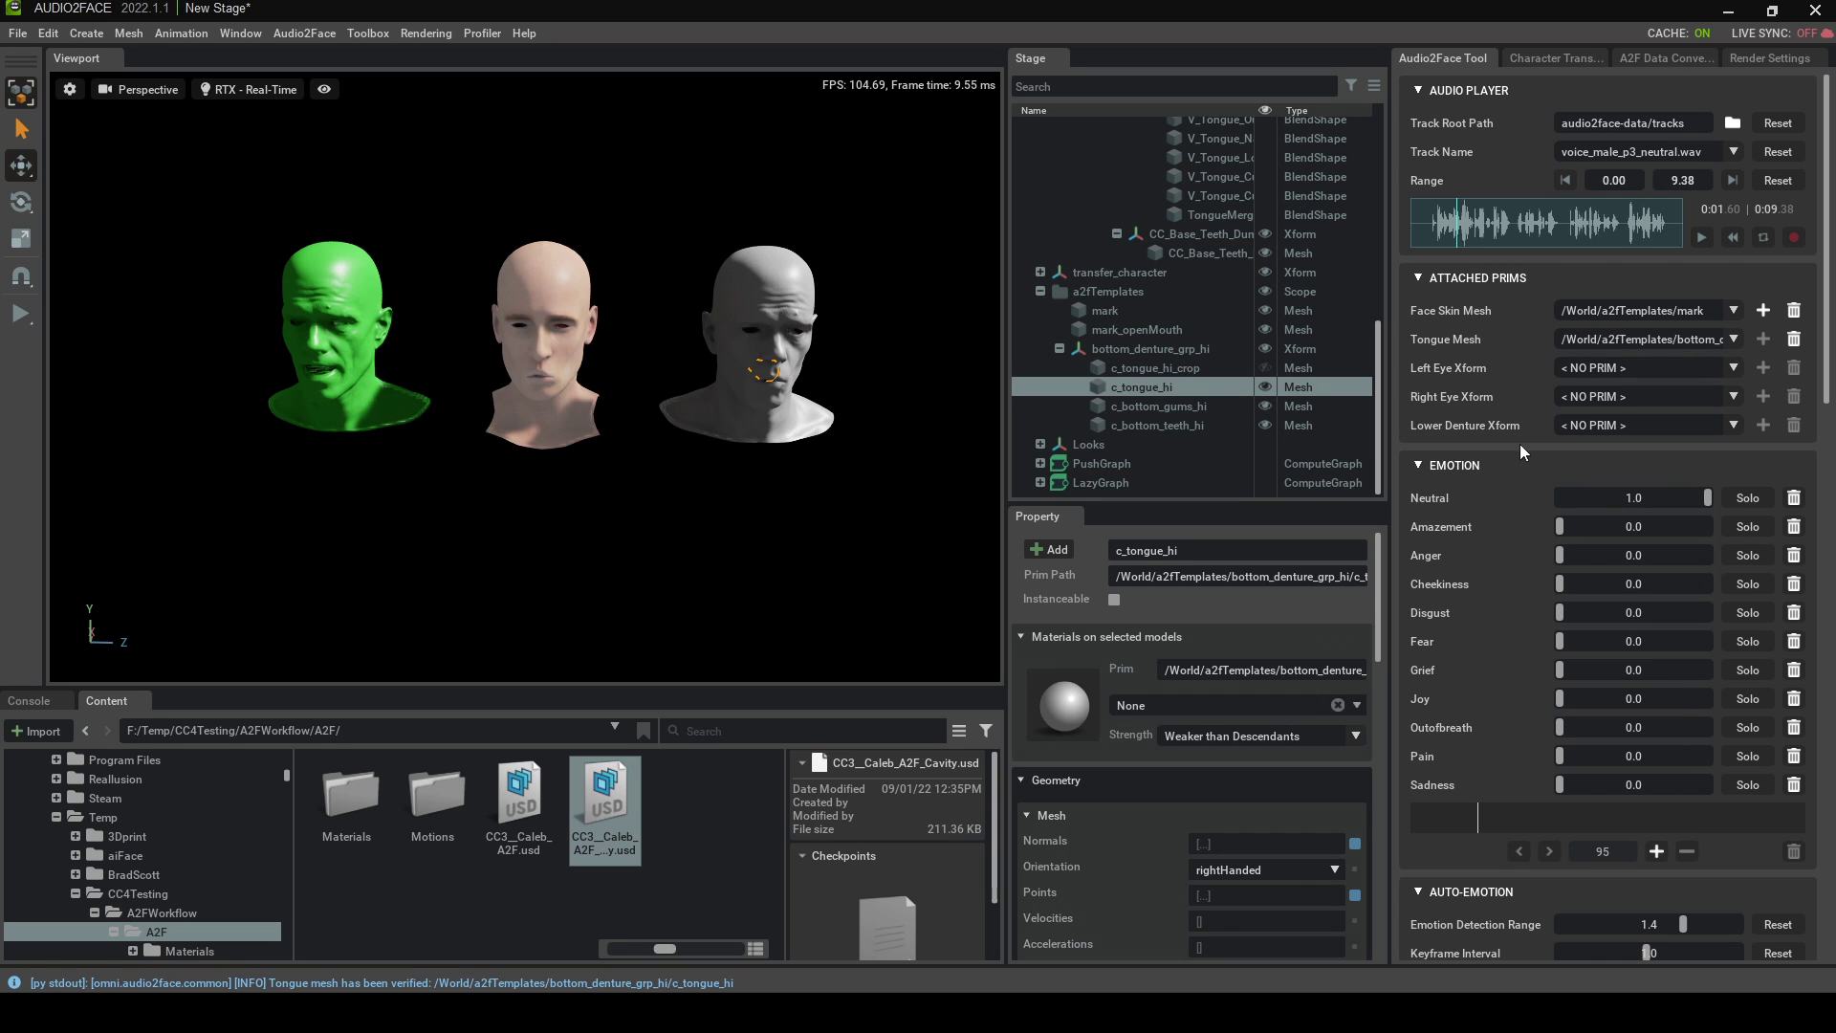
pyautogui.click(1180, 346)
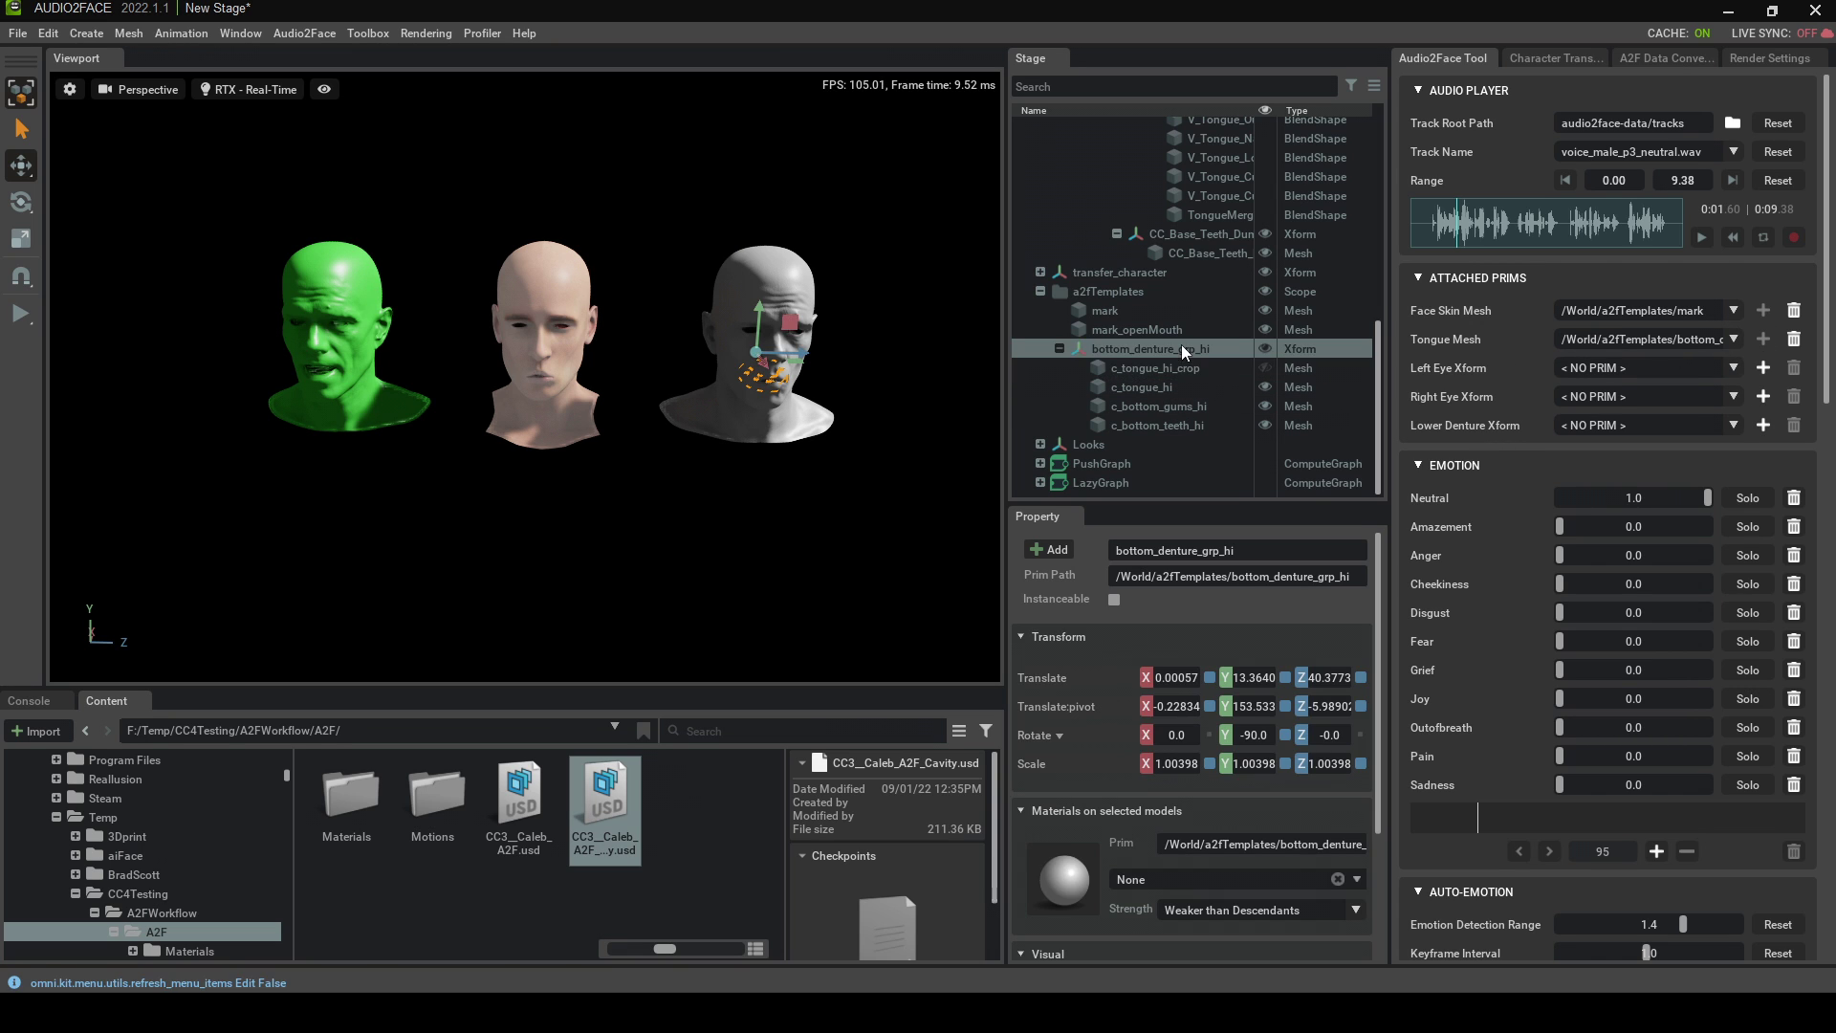
pyautogui.click(1763, 426)
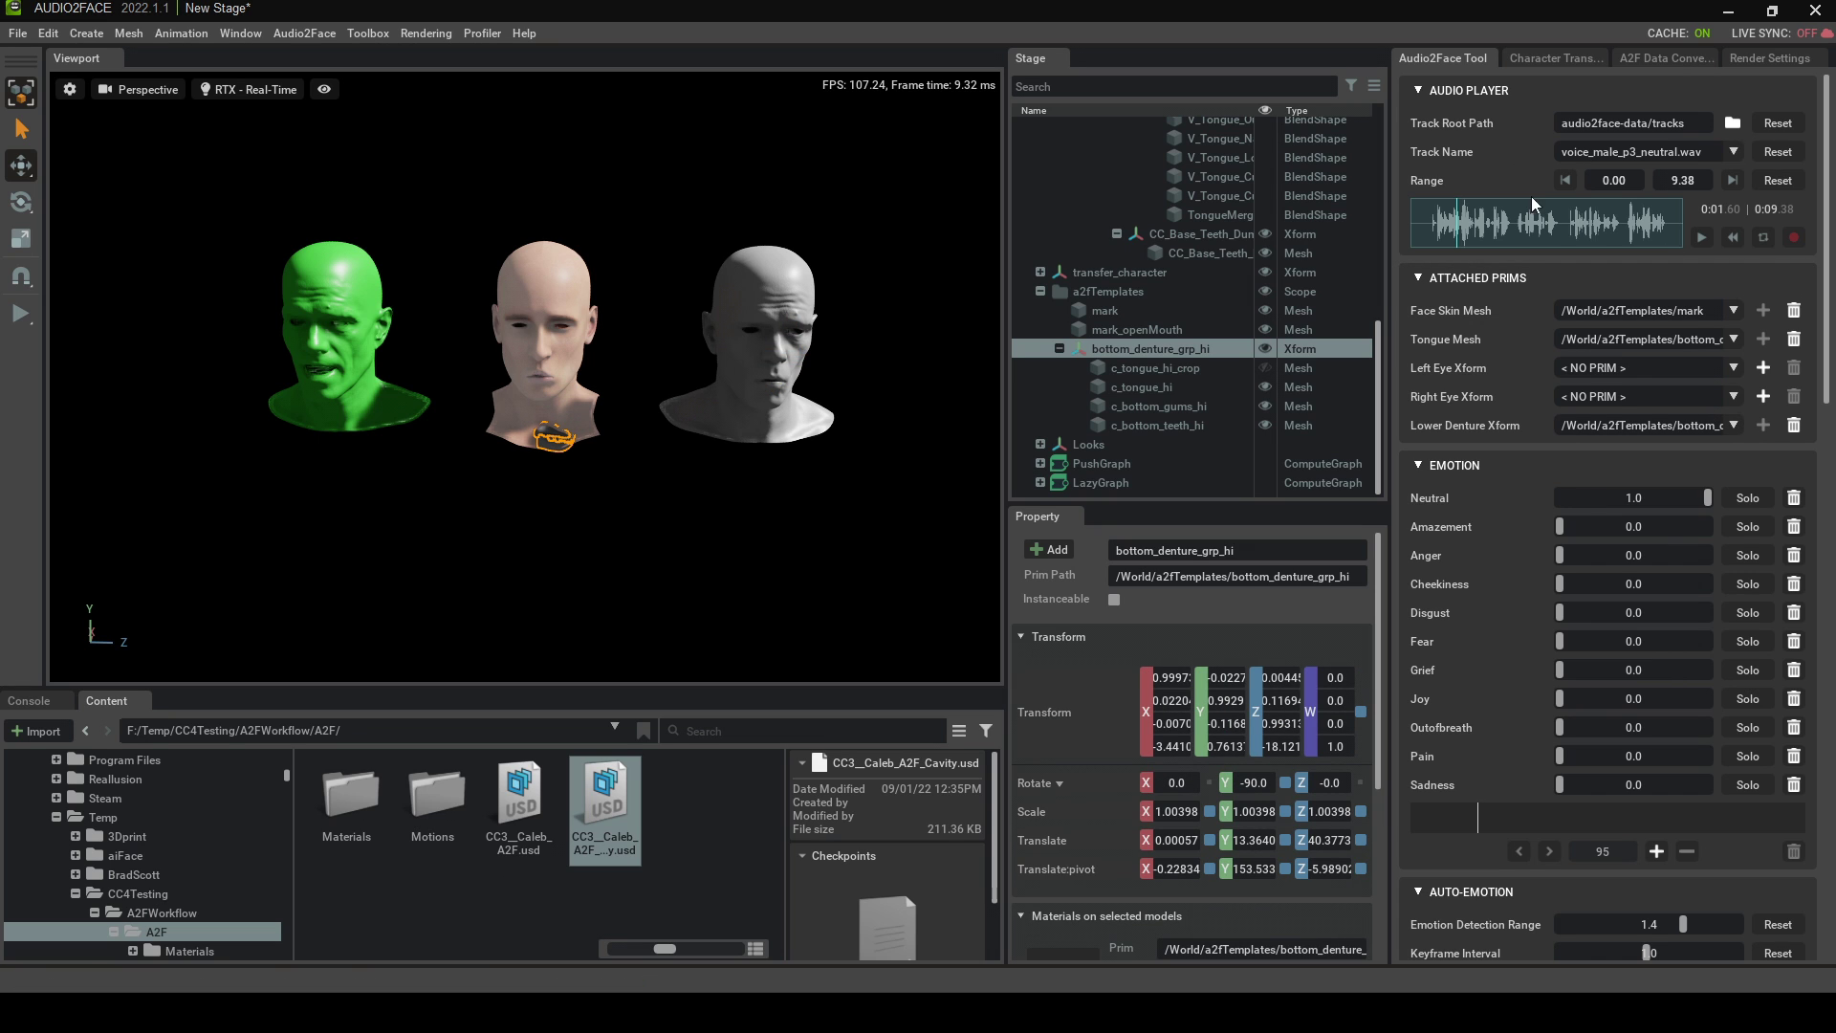
# Point the track root path to the custom audio folder under F:/Temp/CC4Testing and play Doit.wav with the heads in close-up
pyautogui.click(1733, 122)
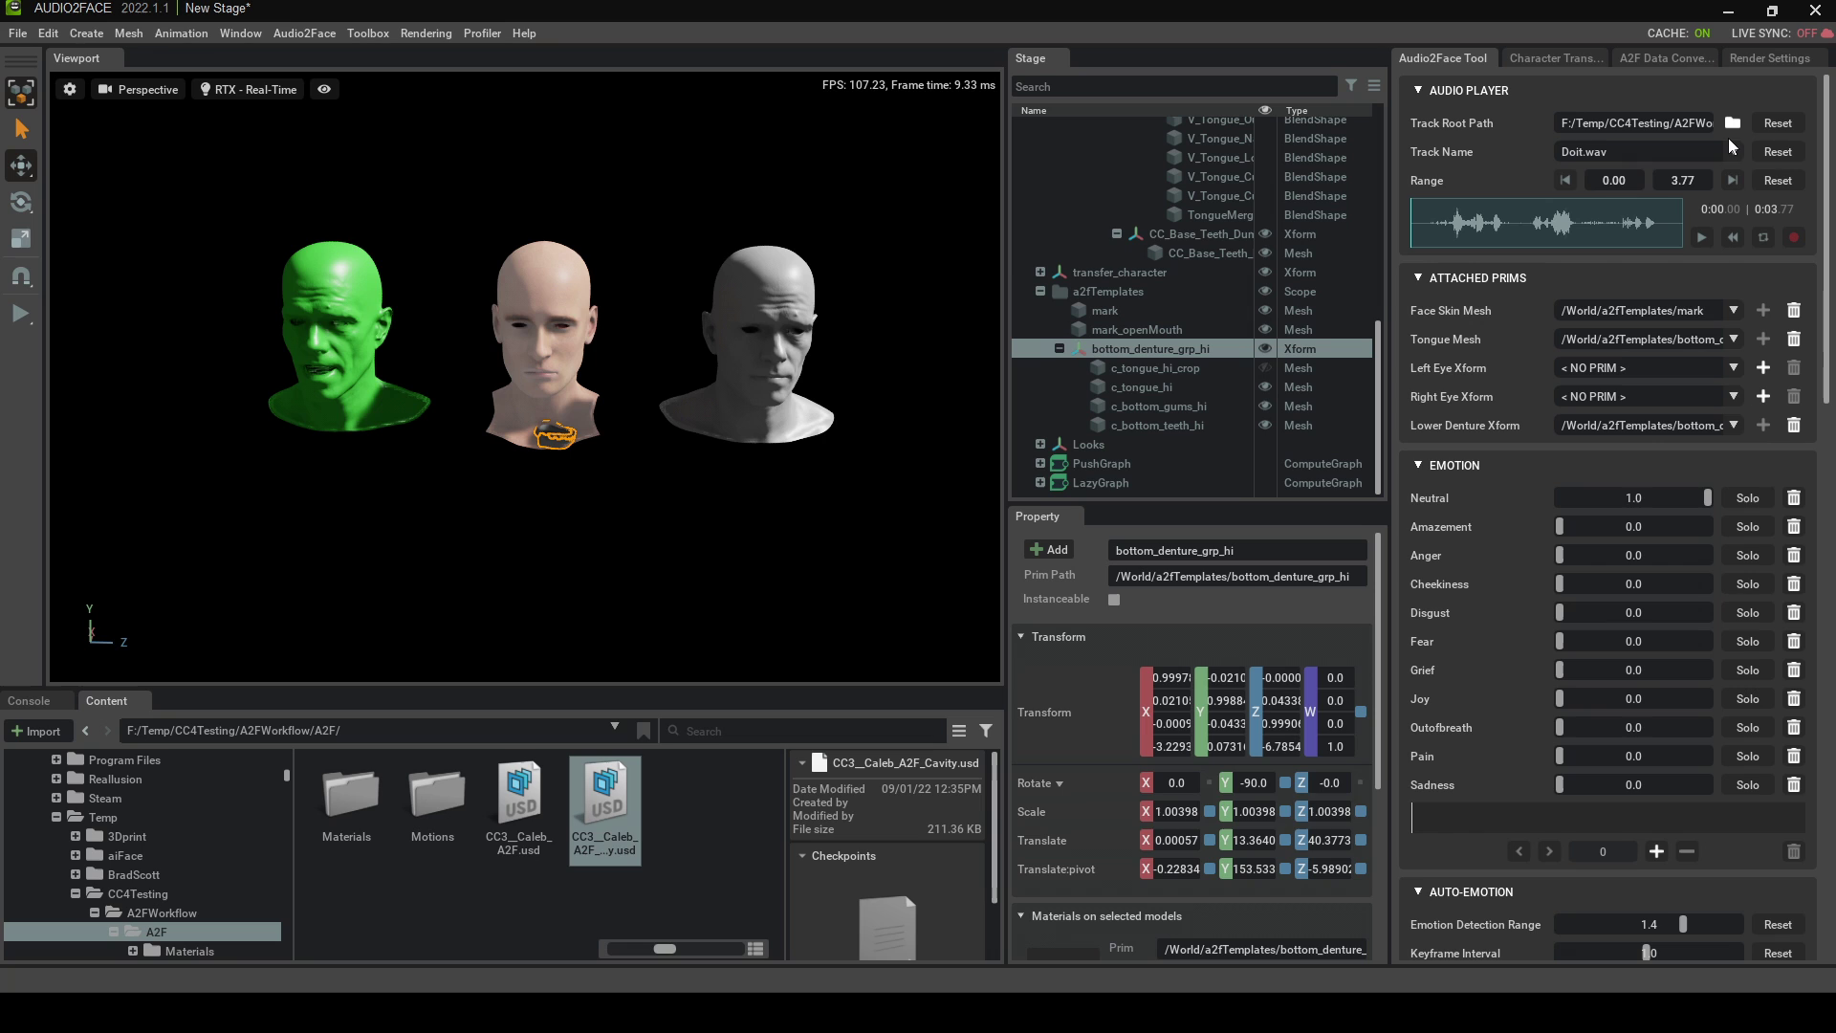
pyautogui.click(1733, 155)
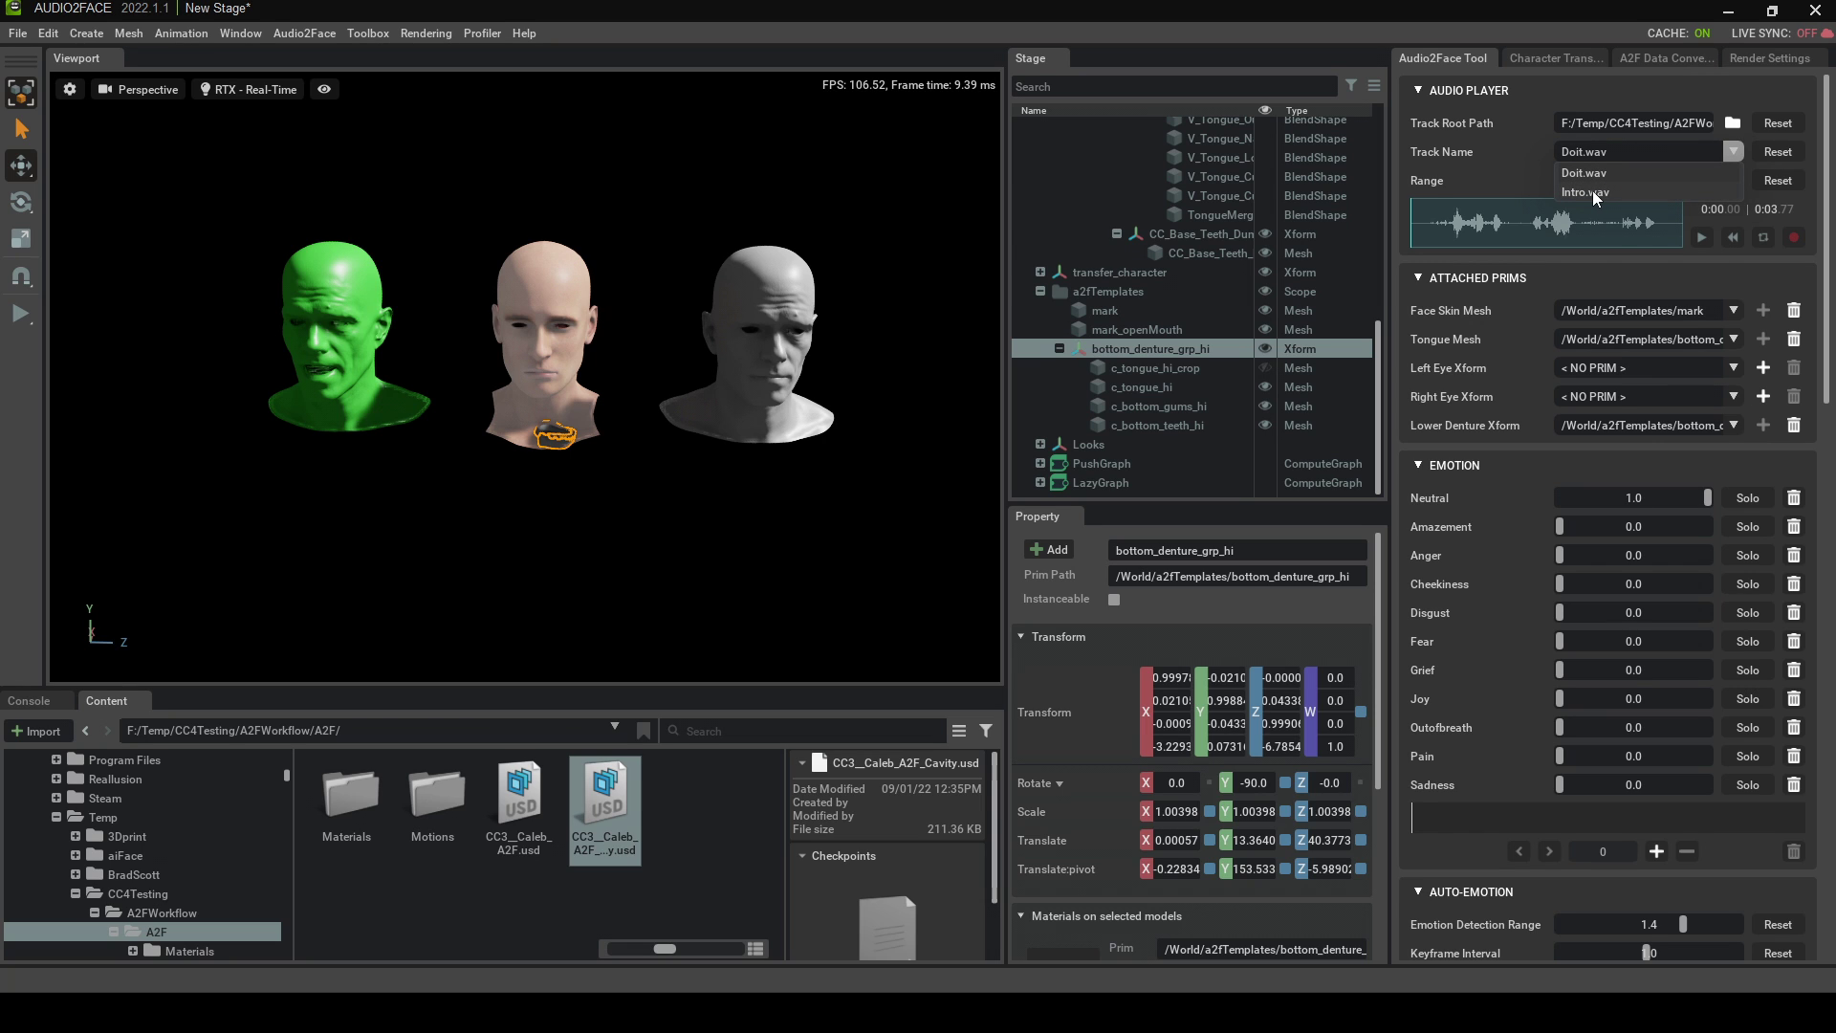
pyautogui.click(1426, 184)
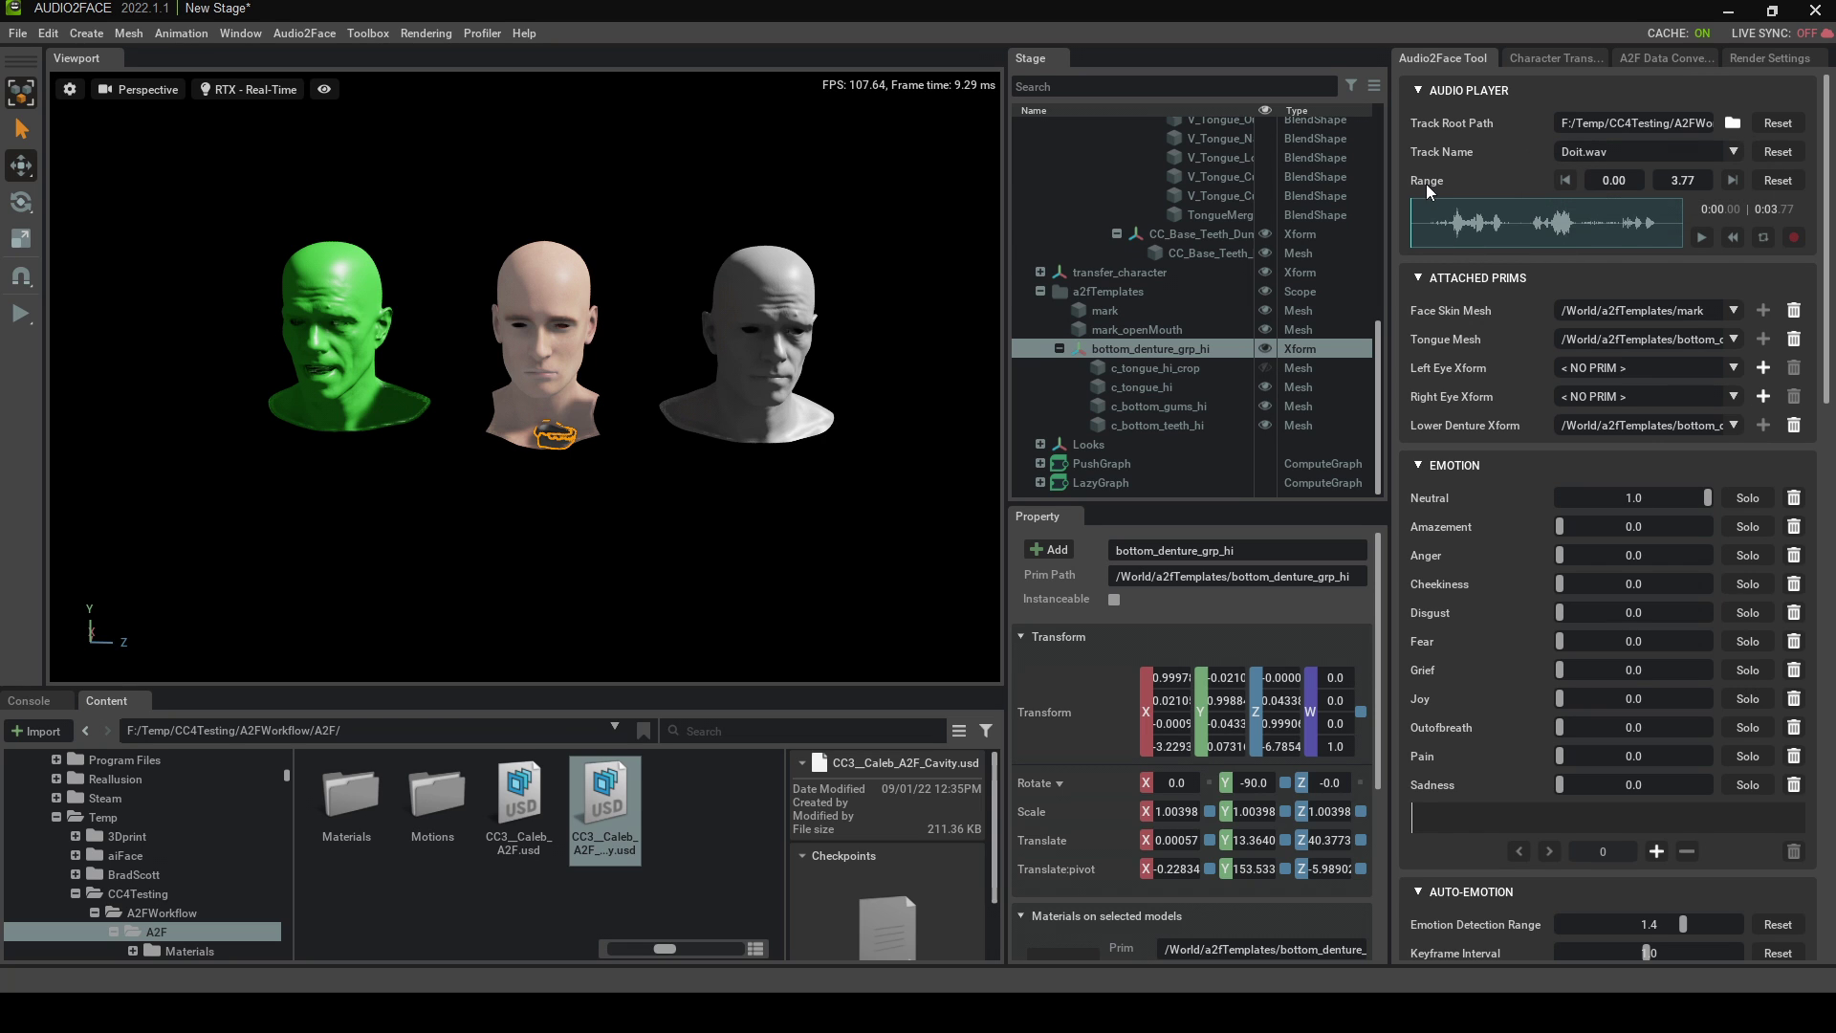
pyautogui.click(1700, 238)
pyautogui.moveTo(742, 484); pyautogui.dragTo(777, 463, button='right')
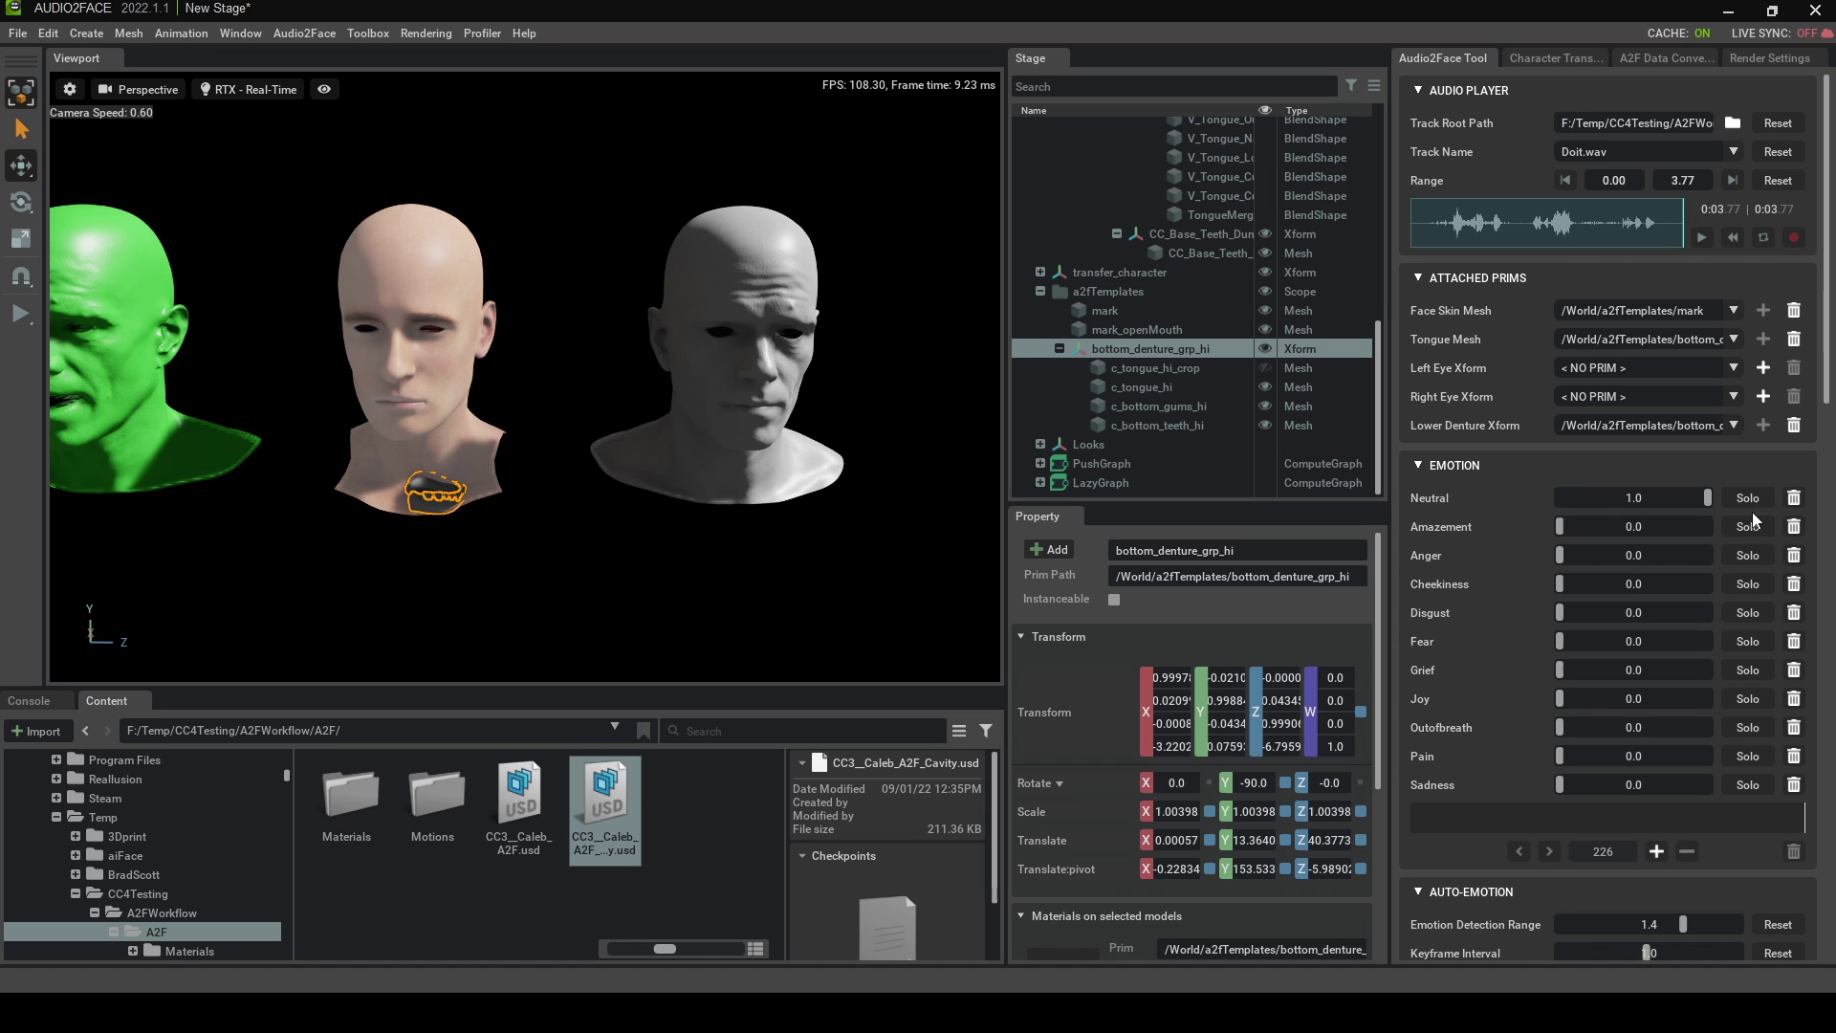
# Set the Cheekiness emotion to 1.0 and play the track to preview it on the character
pyautogui.moveTo(1559, 584); pyautogui.dragTo(1721, 580)
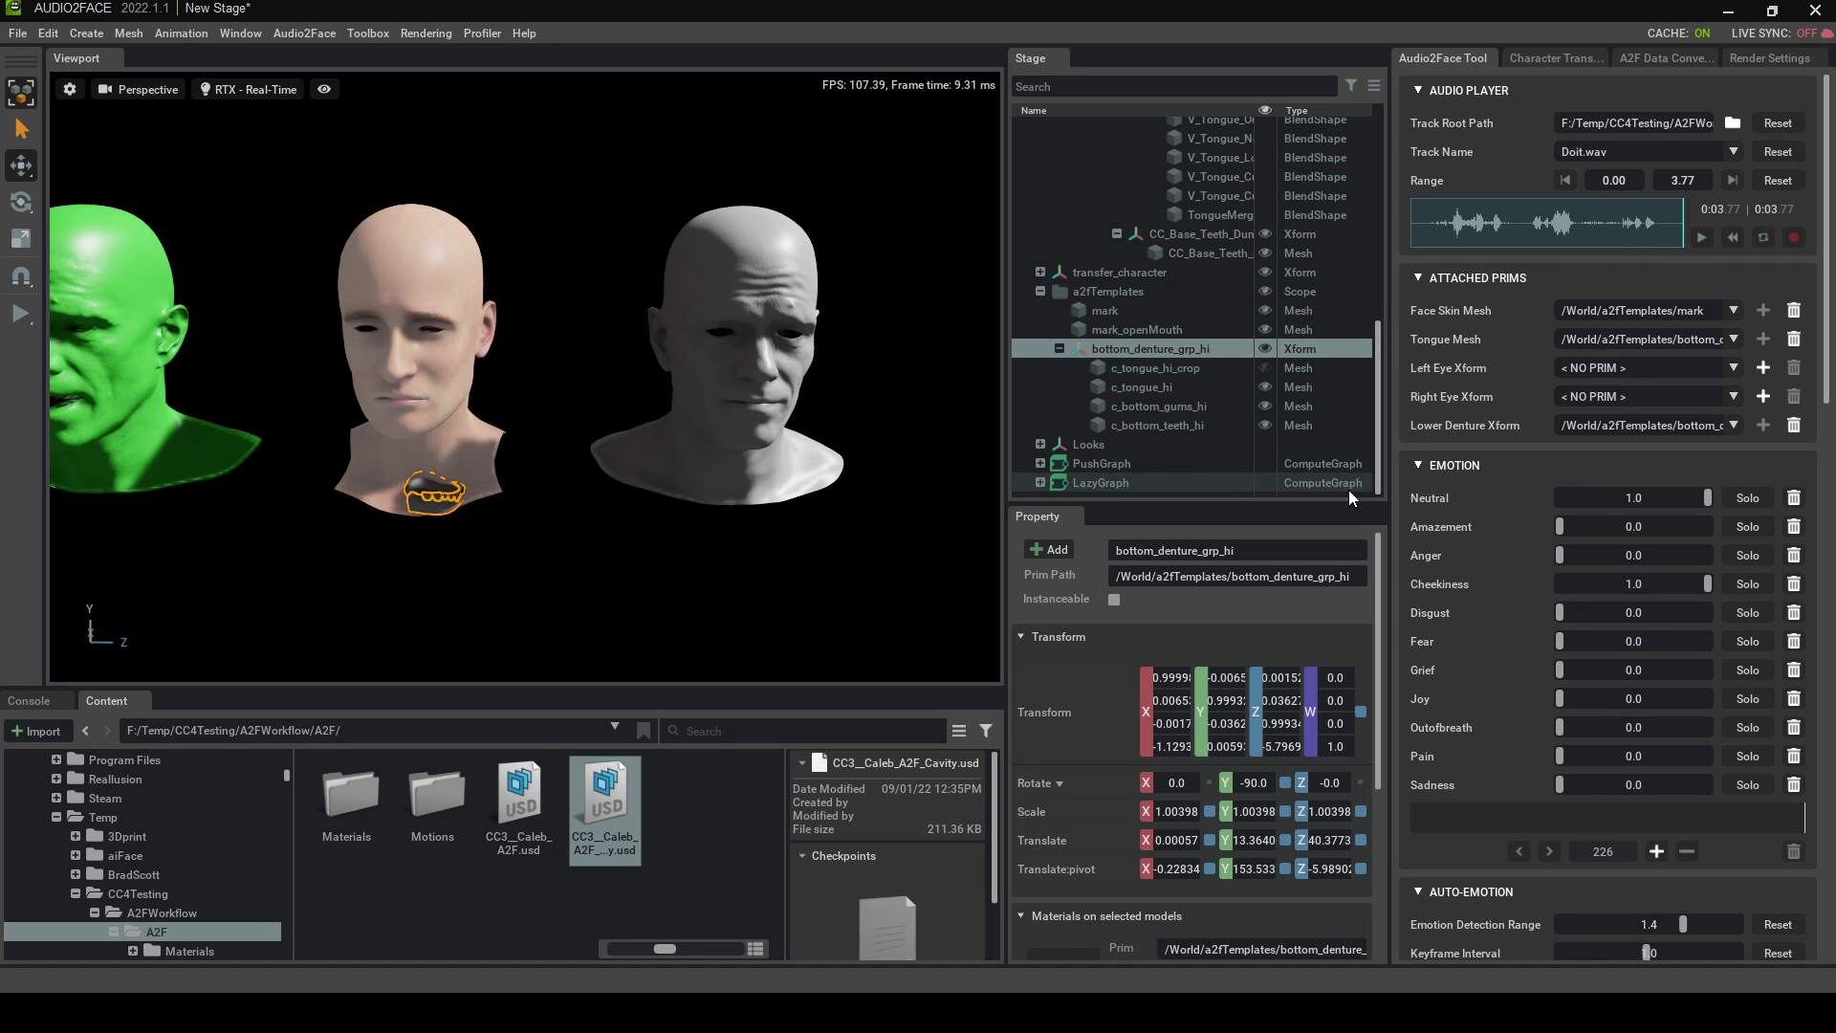
pyautogui.press('space')
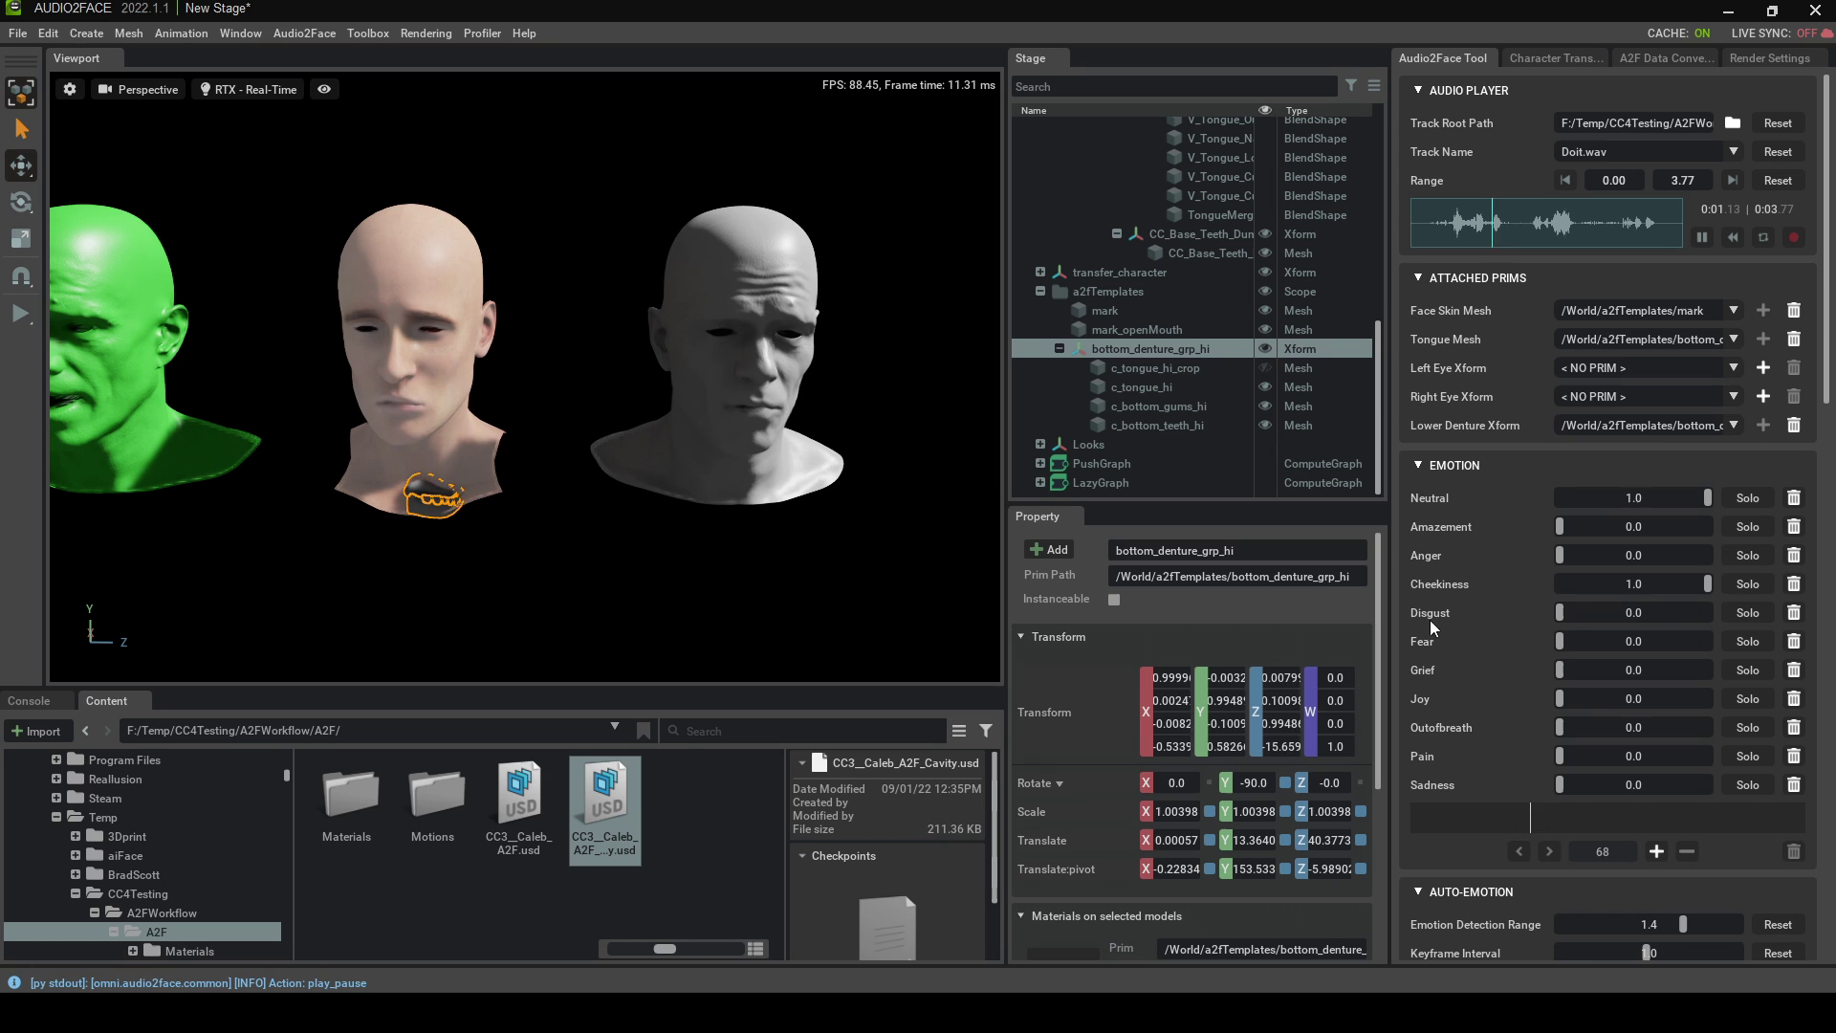
# Set the Disgust emotion to about 0.96, reset Cheekiness and Neutral to 0.0, and play the track to preview it
pyautogui.moveTo(1706, 588)
pyautogui.mouseDown()
pyautogui.moveTo(1553, 577)
pyautogui.moveTo(1753, 569)
pyautogui.moveTo(1540, 570)
pyautogui.moveTo(1790, 582)
pyautogui.moveTo(1540, 576)
pyautogui.moveTo(1689, 616)
pyautogui.mouseUp()
pyautogui.moveTo(1707, 498); pyautogui.dragTo(1502, 577)
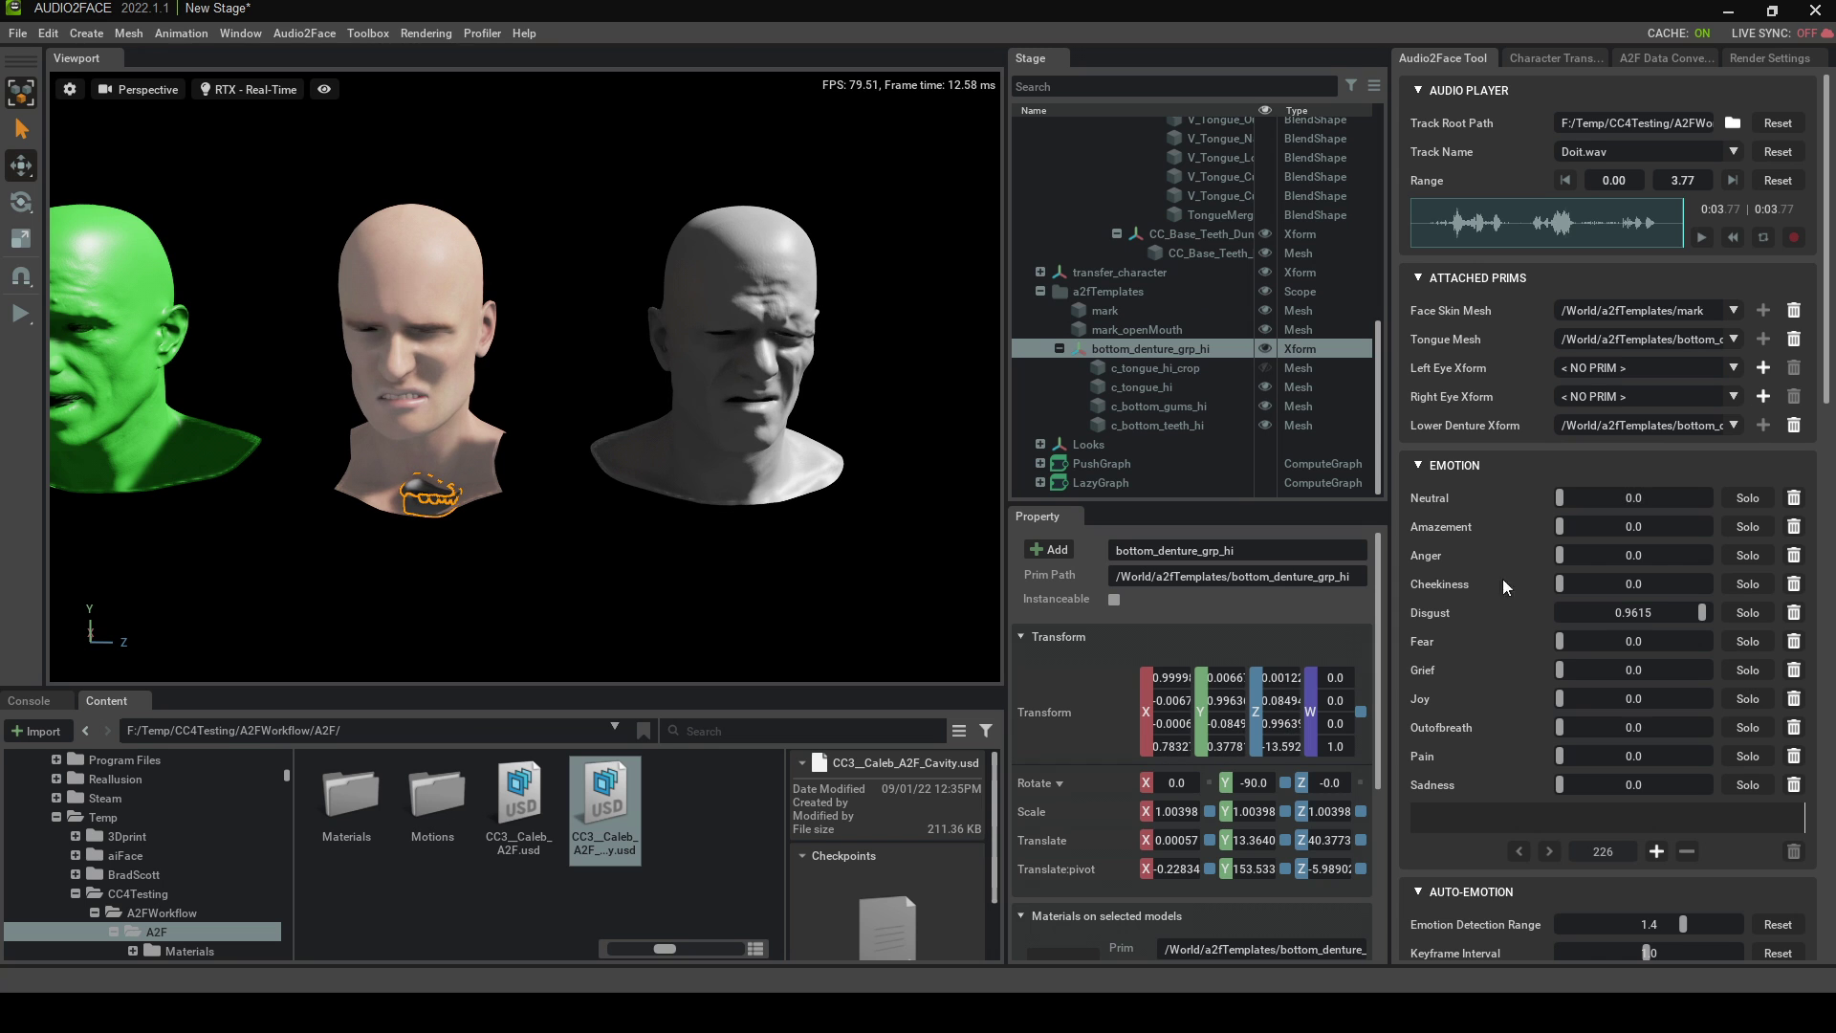
pyautogui.click(1697, 238)
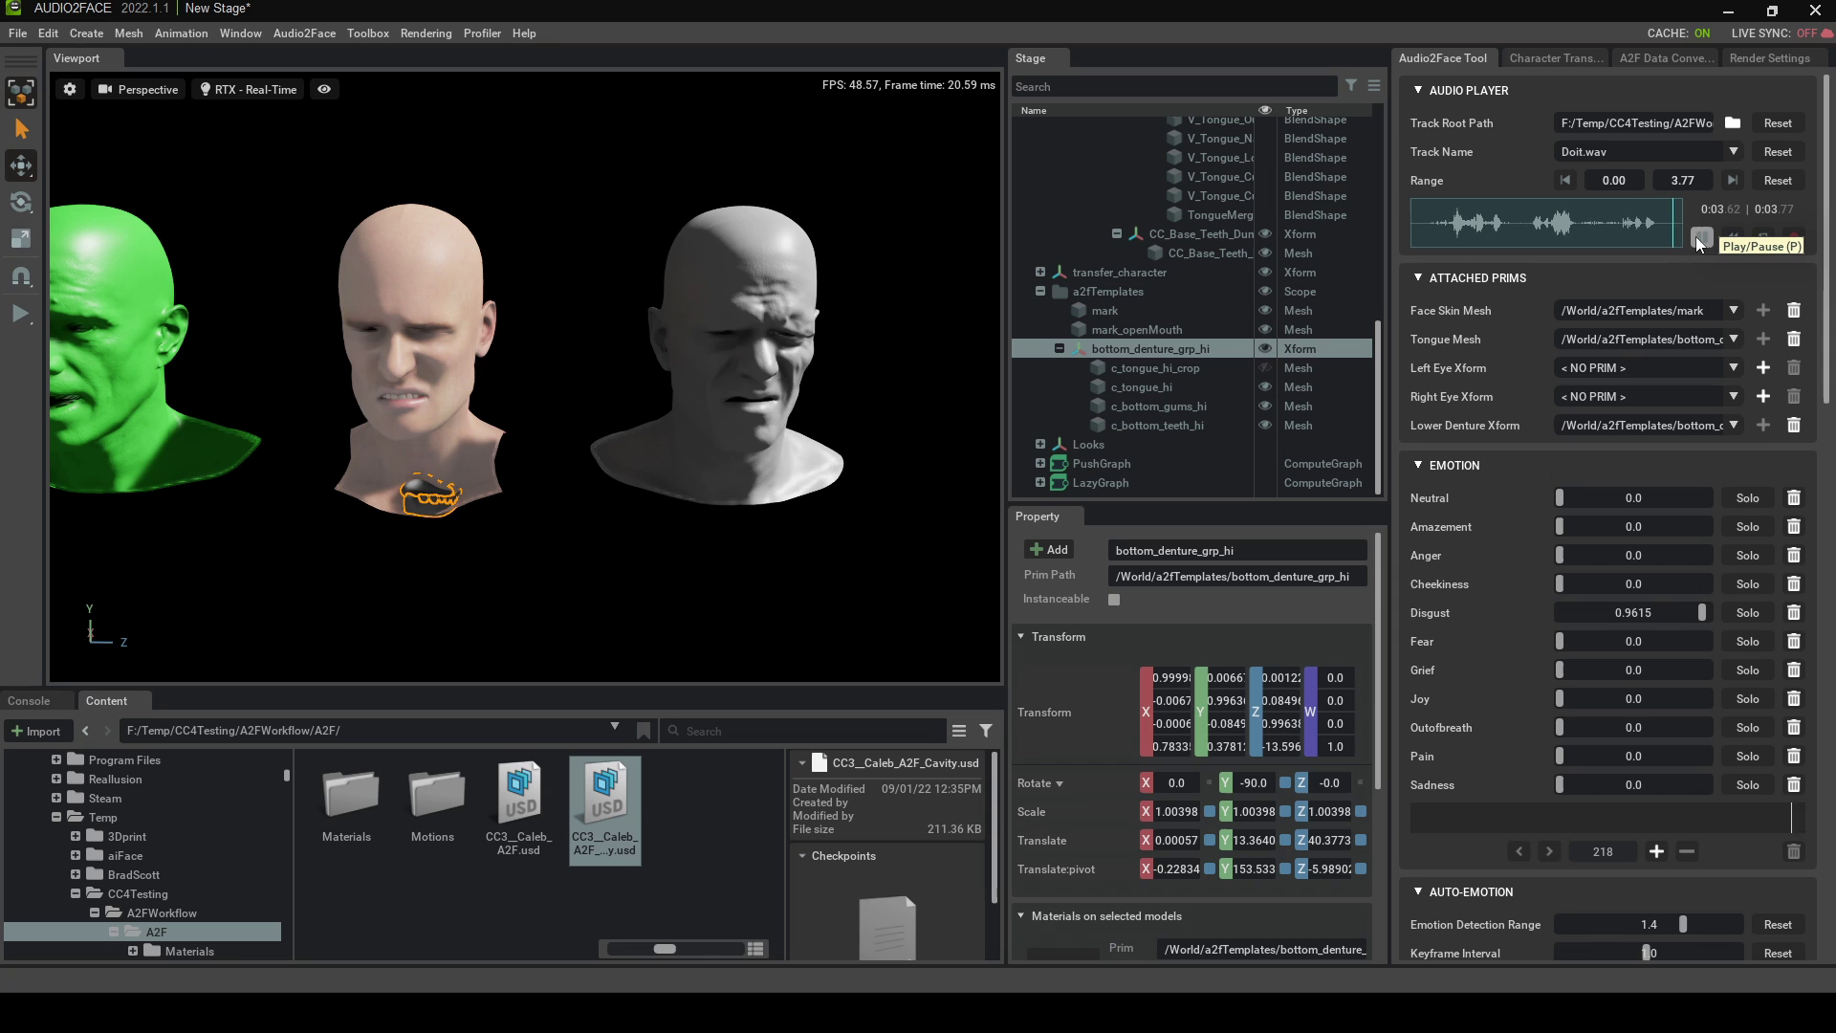
# Generate auto-emotion keyframes for Doit.wav and preview them by scrubbing around the last keyframe and playing the track
pyautogui.scroll(-5, 1478, 641)
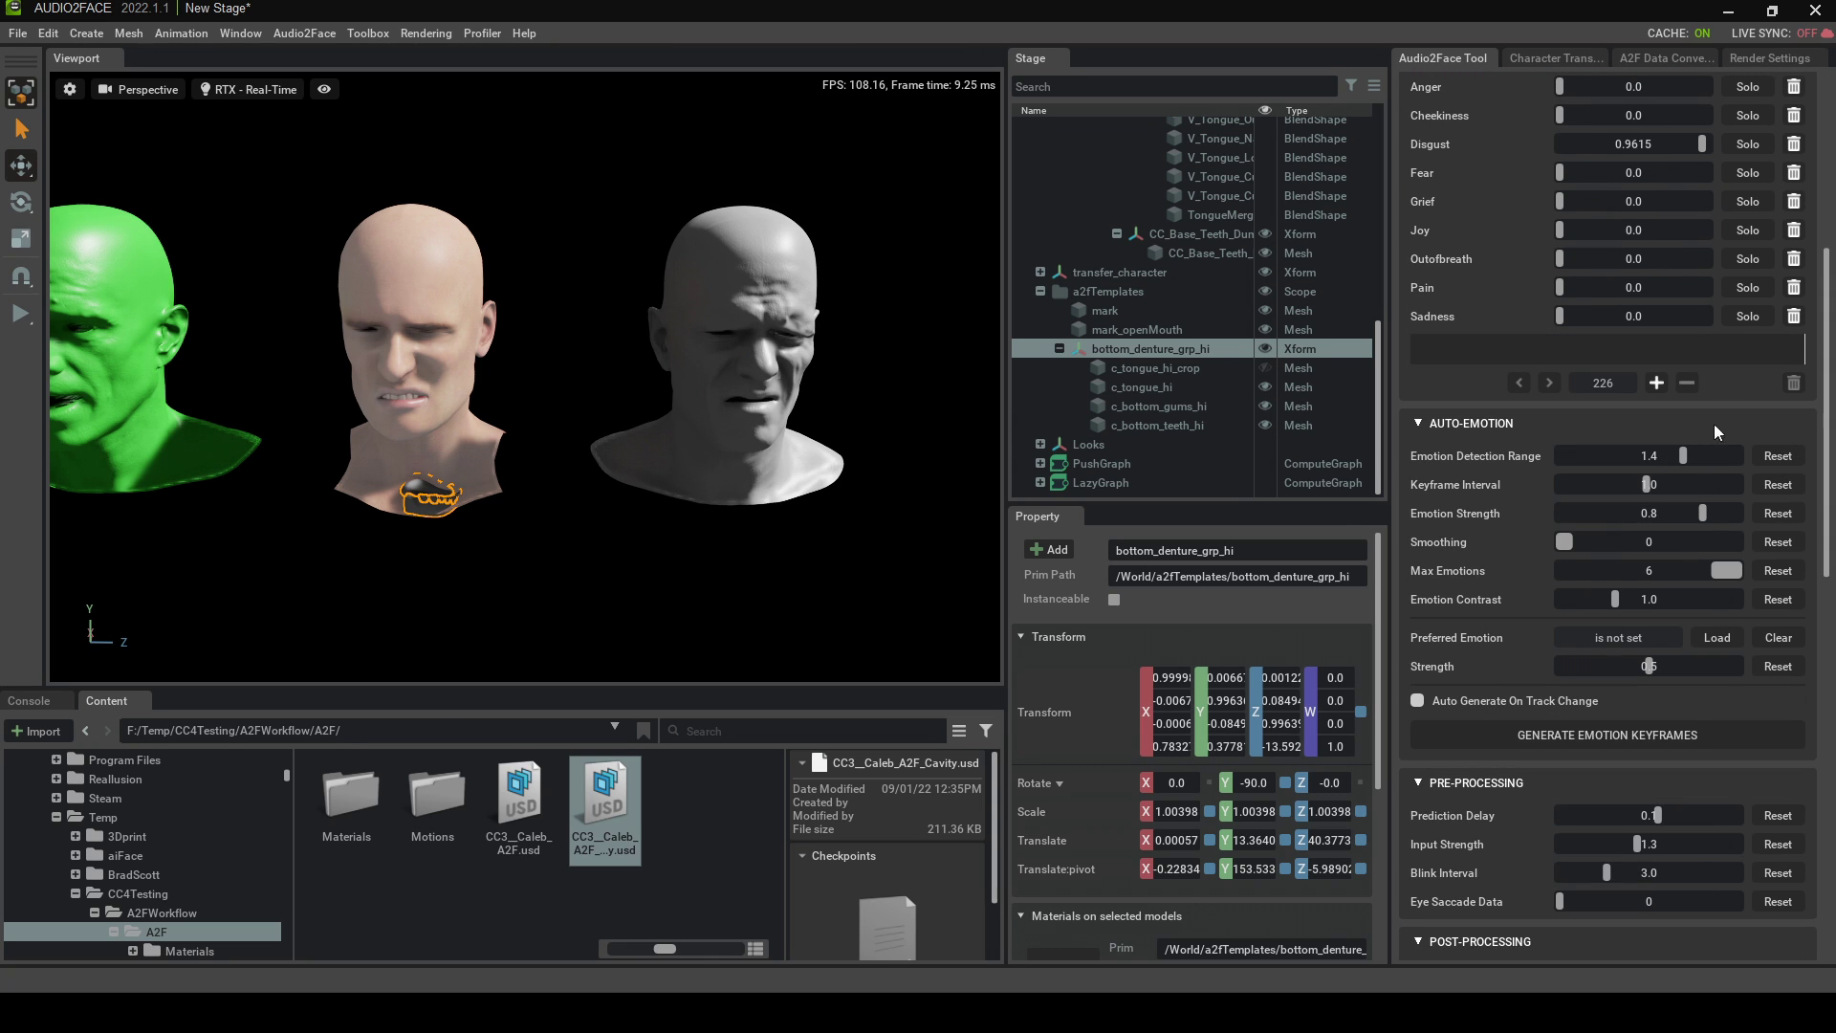
pyautogui.click(1591, 740)
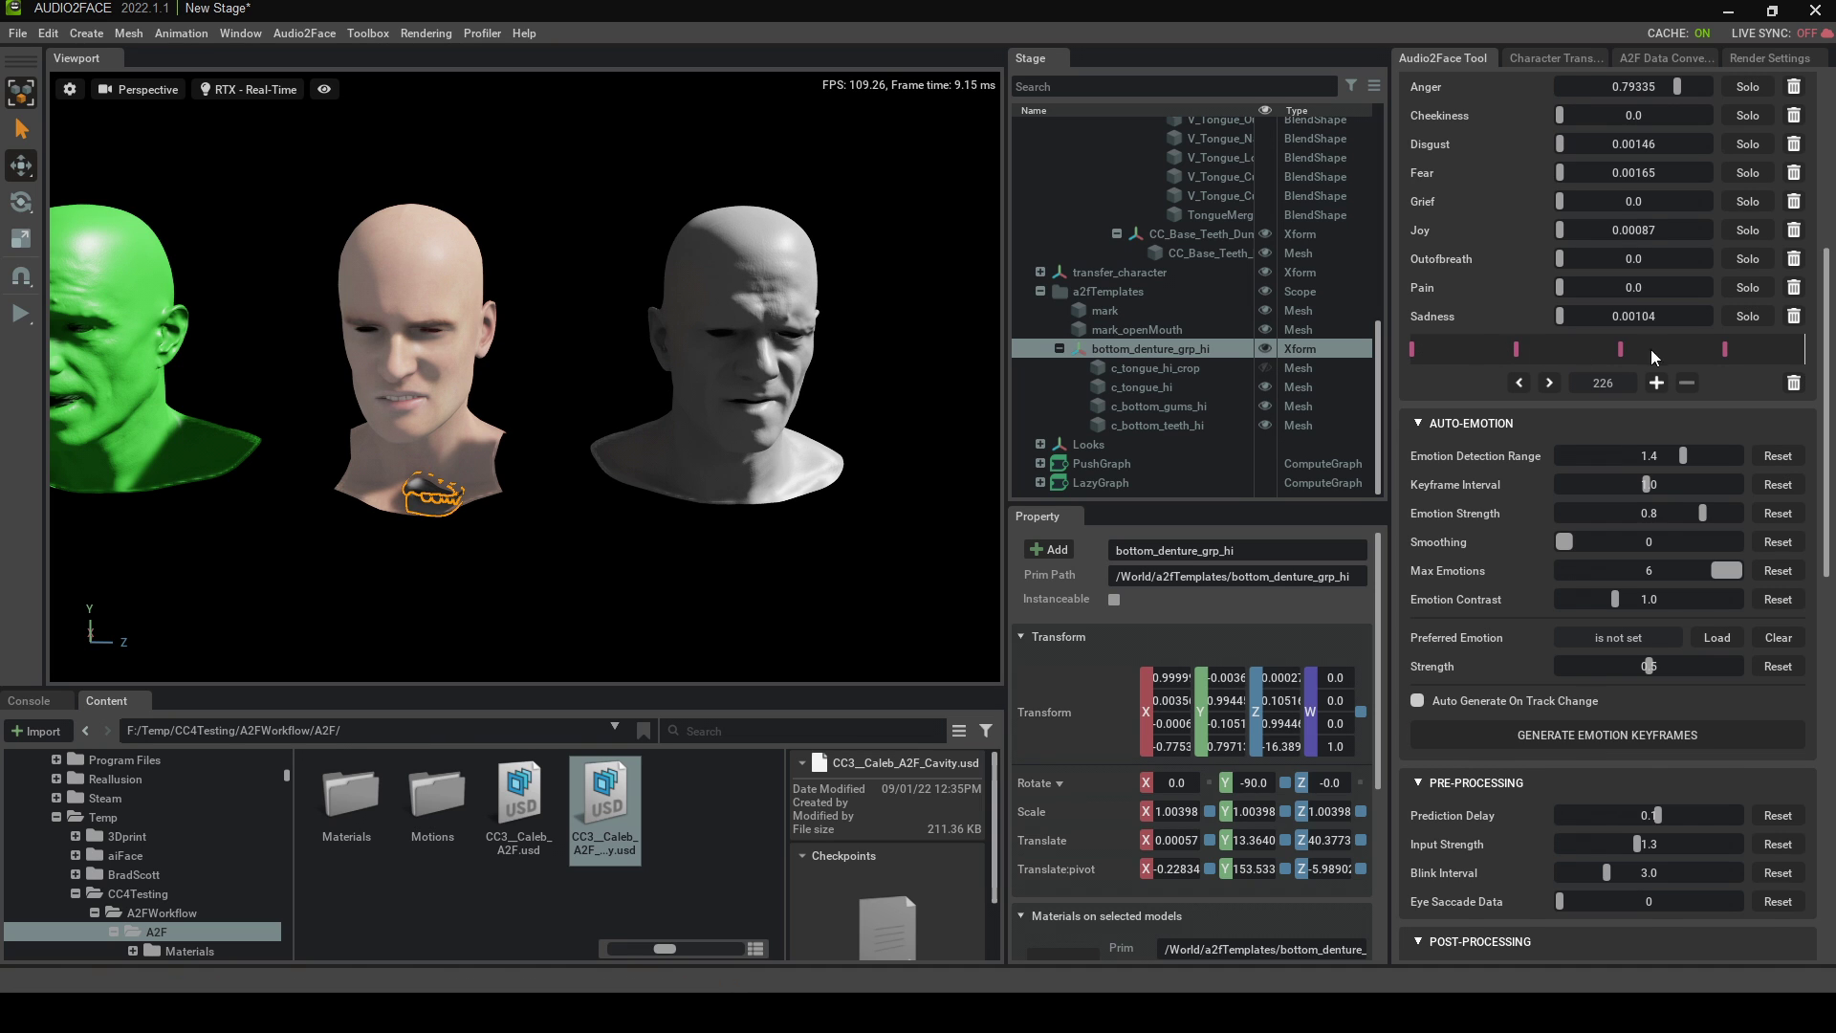
pyautogui.scroll(1, 1450, 587)
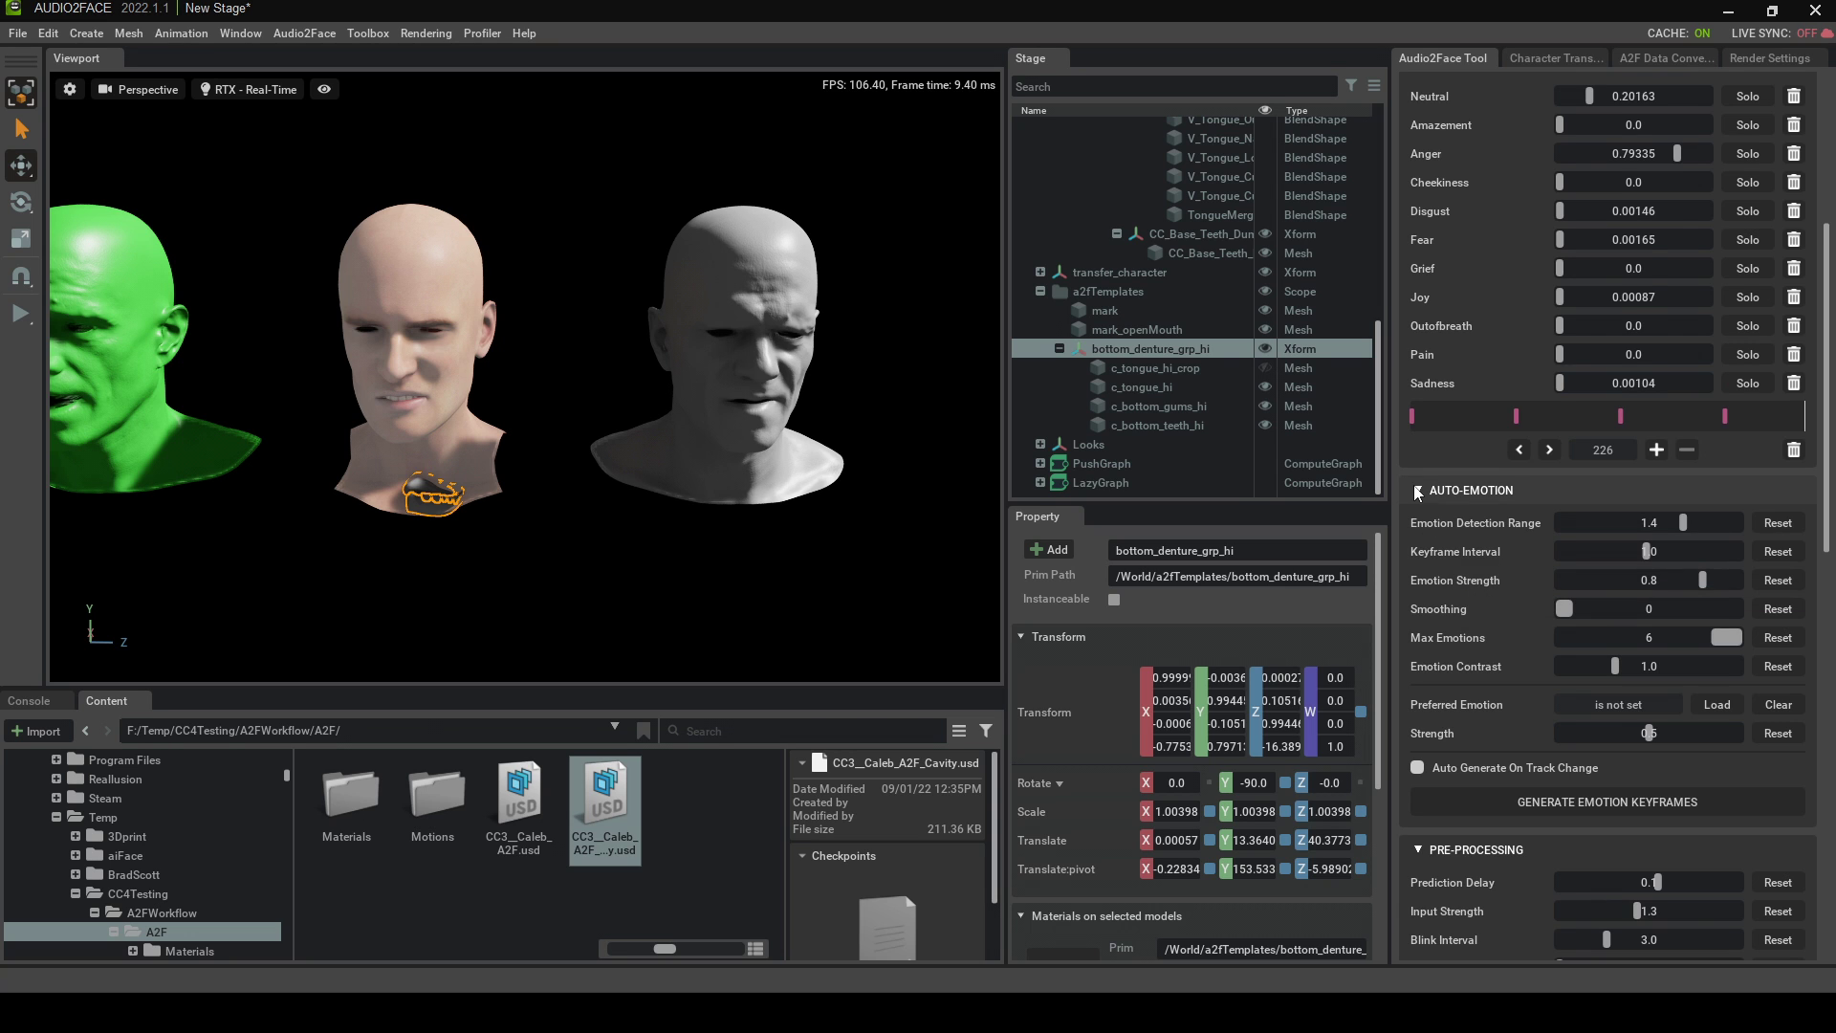
pyautogui.scroll(4, 1468, 536)
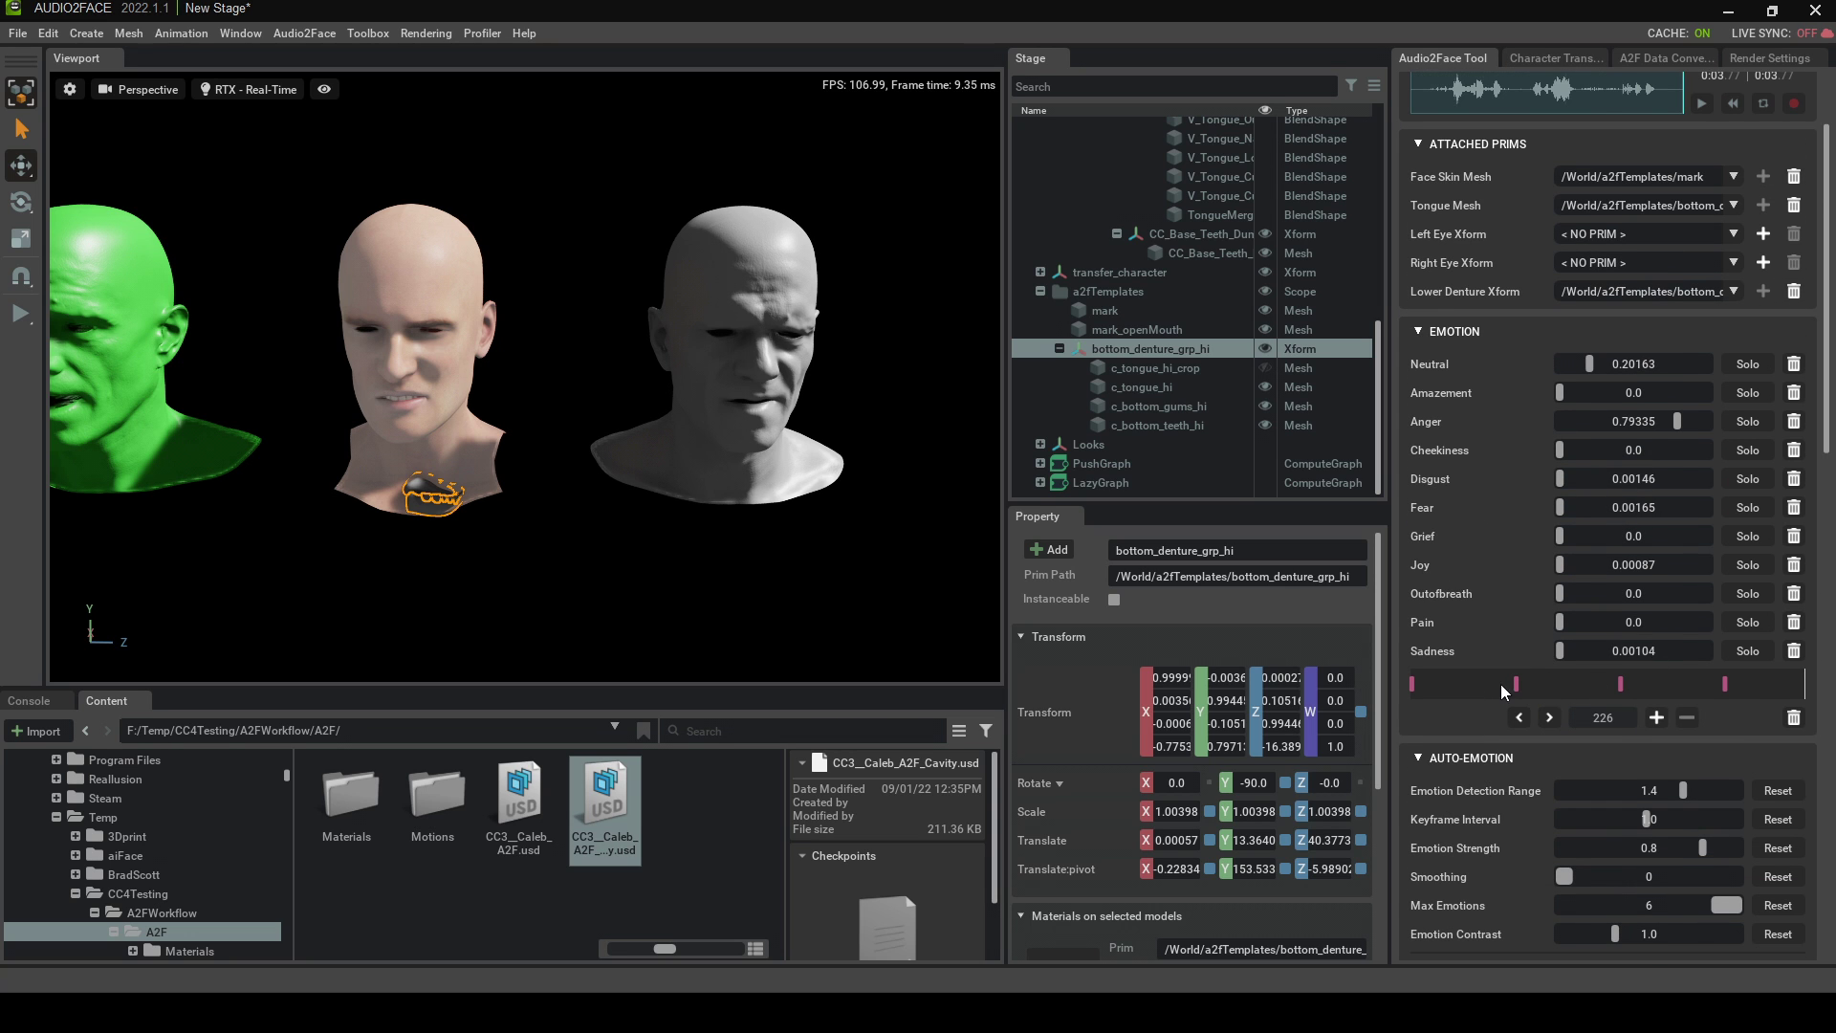
pyautogui.click(1747, 685)
pyautogui.click(1717, 688)
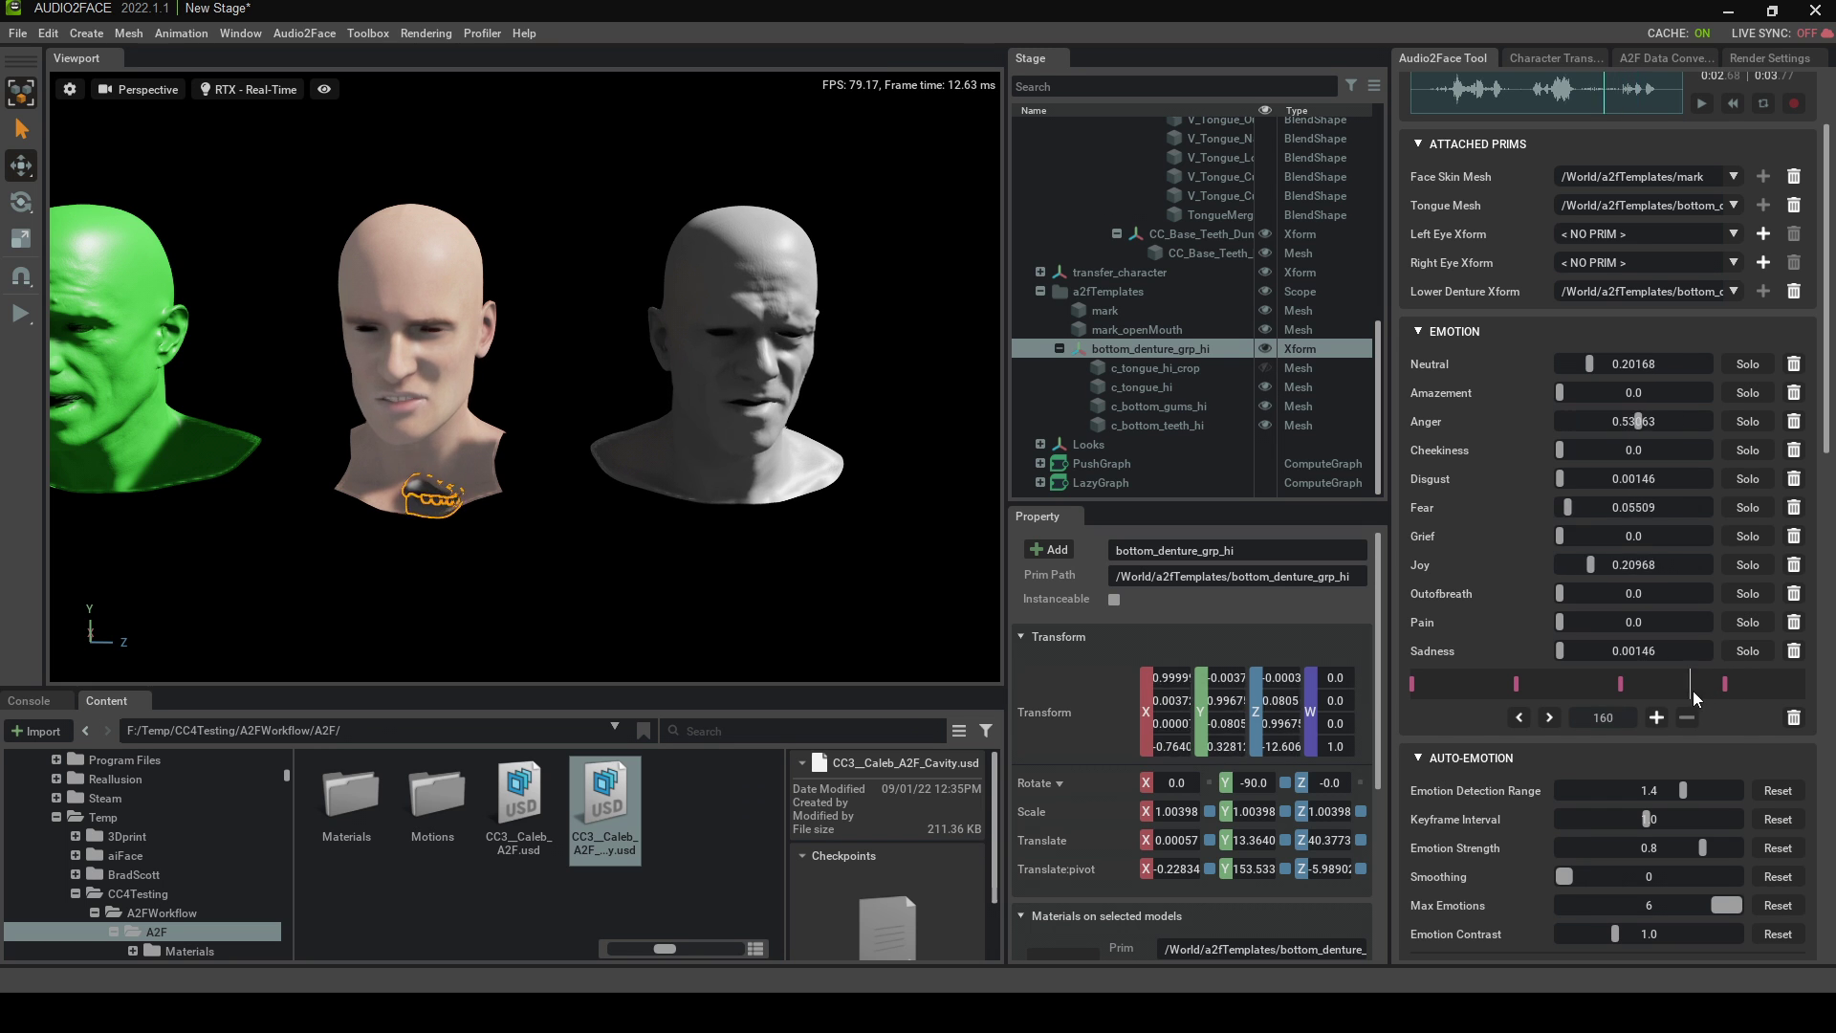
pyautogui.click(1700, 108)
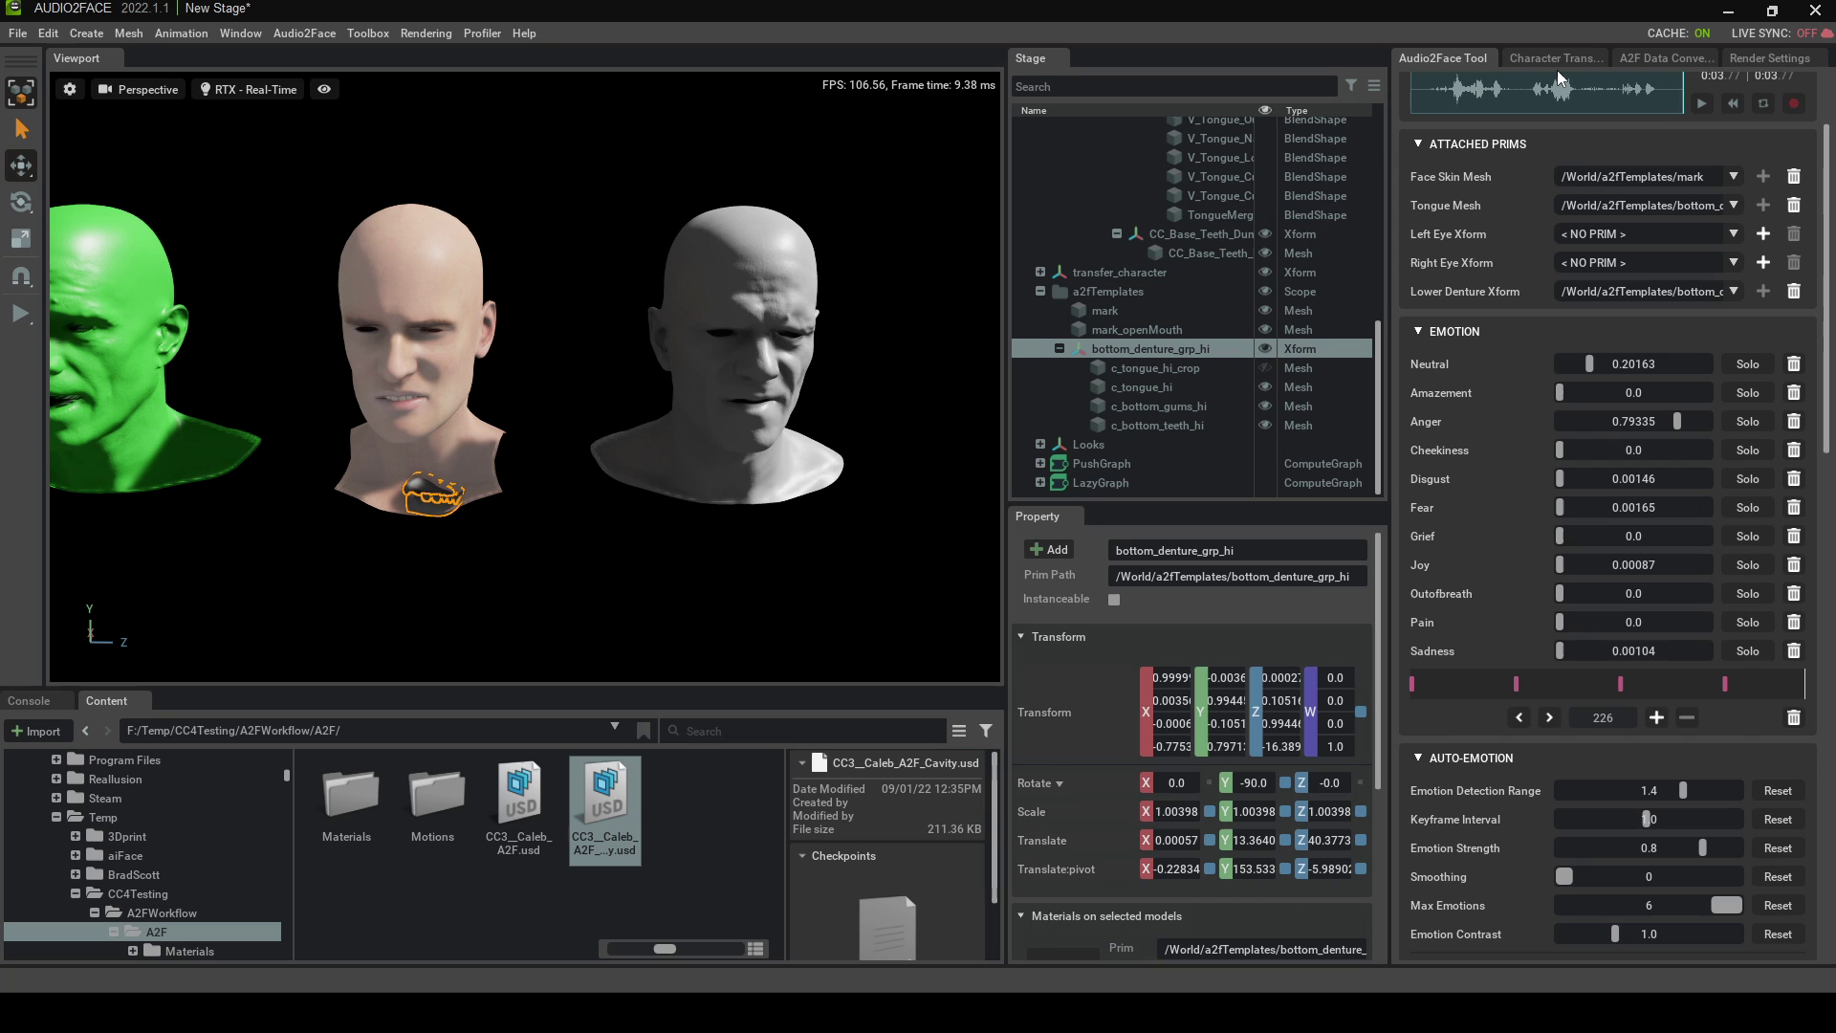
# Set the data conversion export directory to the Motions folder under F:/Temp/CC4Testing/A2FWorkflow and the file name to DOIT
pyautogui.click(1655, 59)
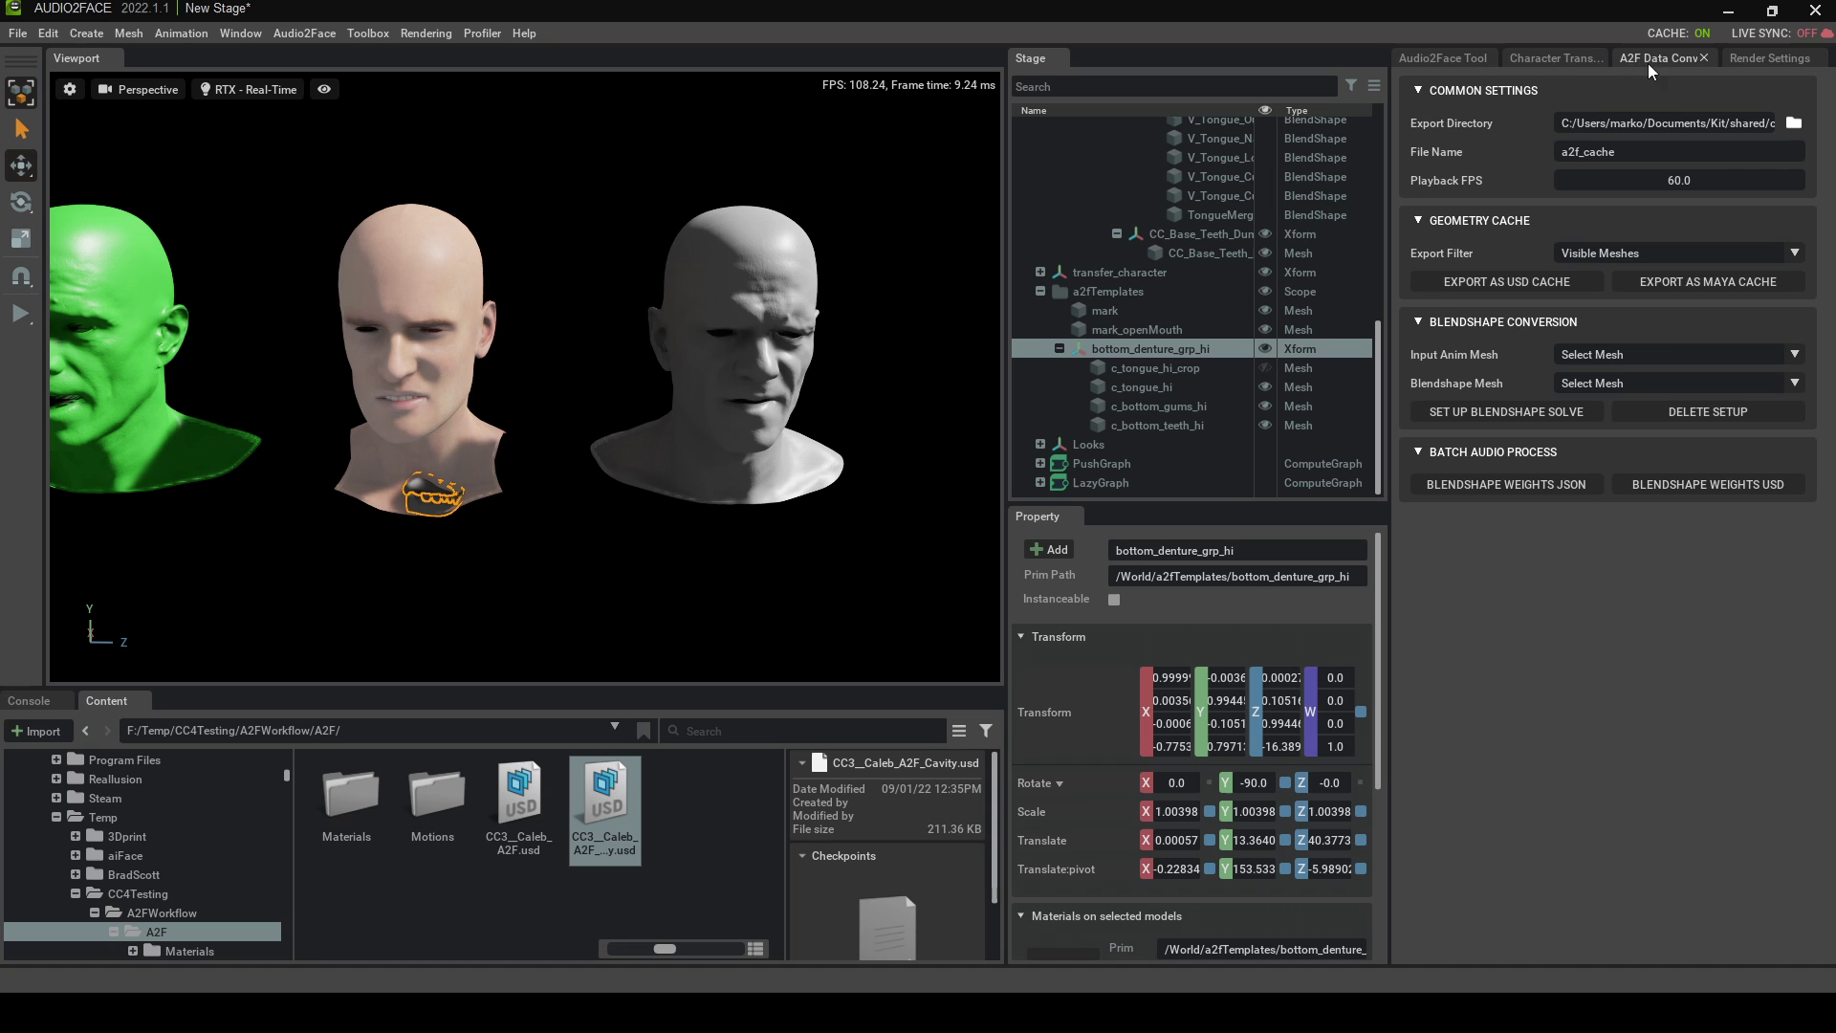
pyautogui.click(1793, 124)
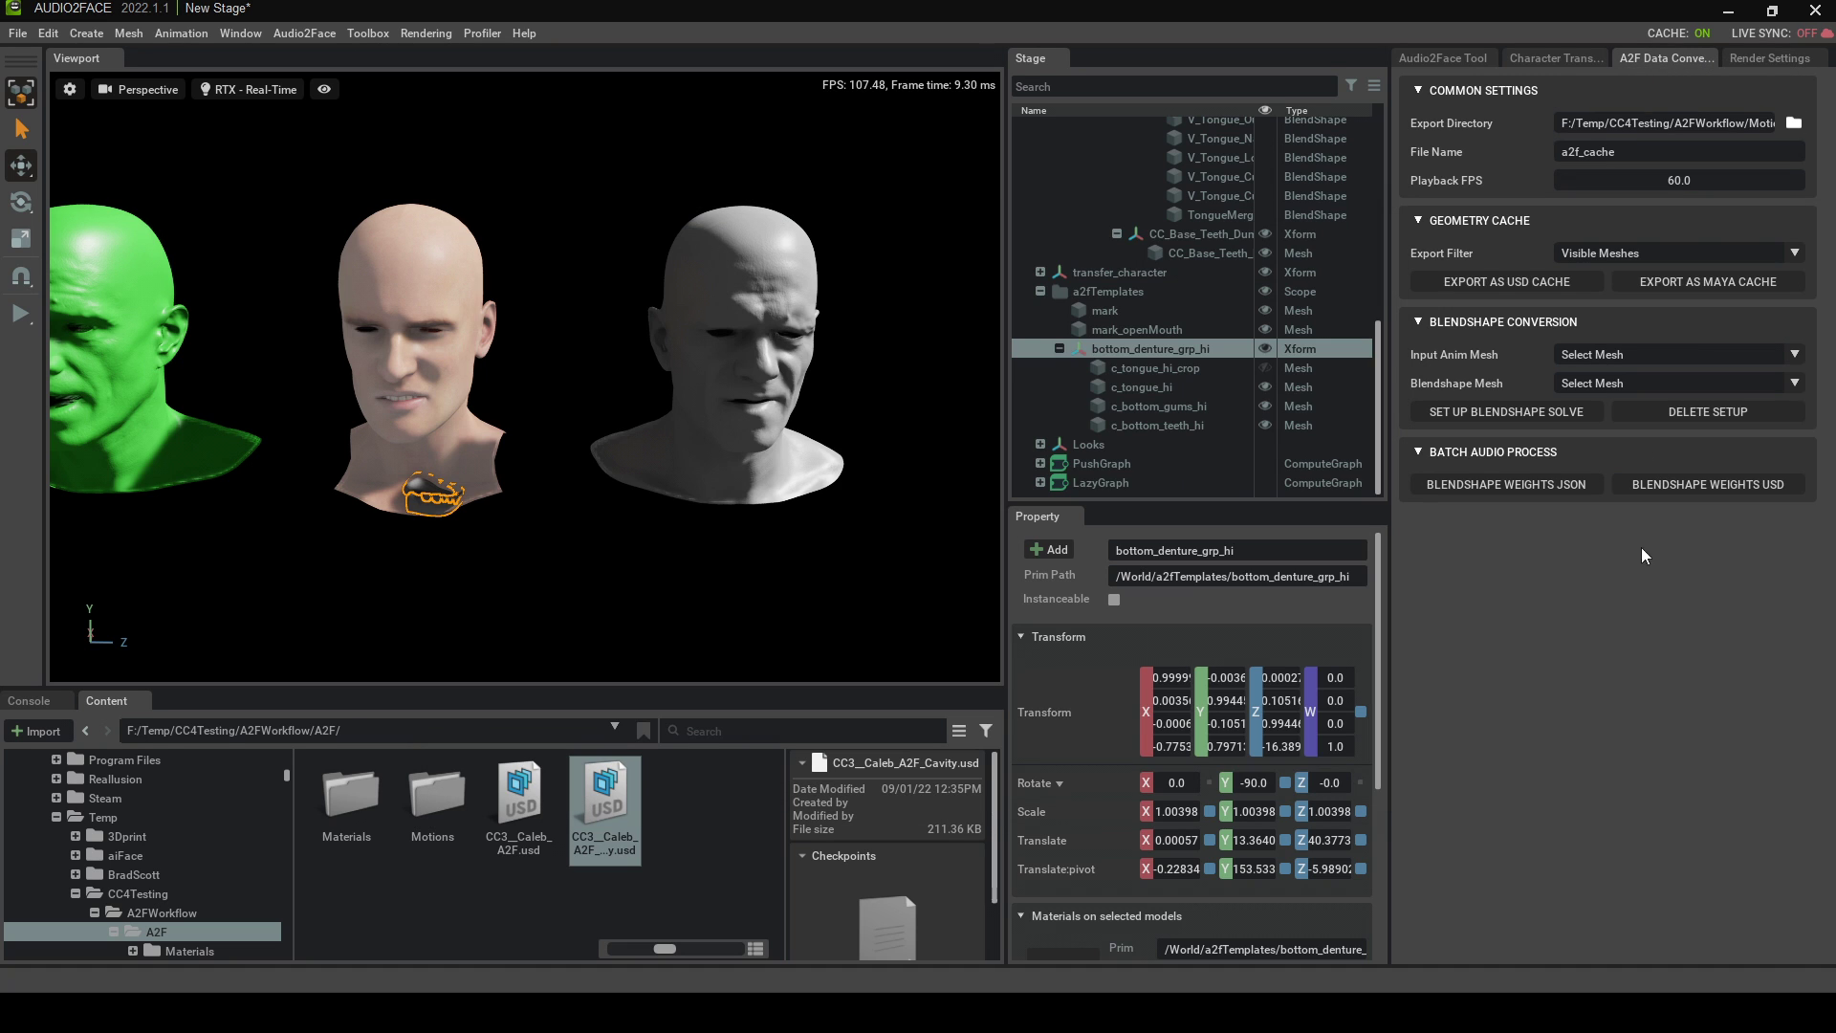
pyautogui.moveTo(1628, 151); pyautogui.dragTo(1479, 152)
pyautogui.write('DOIT')
# Set up a blendshape solve with CC_Base_Body_result as input animation and CC3__Caleb_A2F's CC_Base_Body as blendshape mesh, and export it as JSON
pyautogui.click(1789, 356)
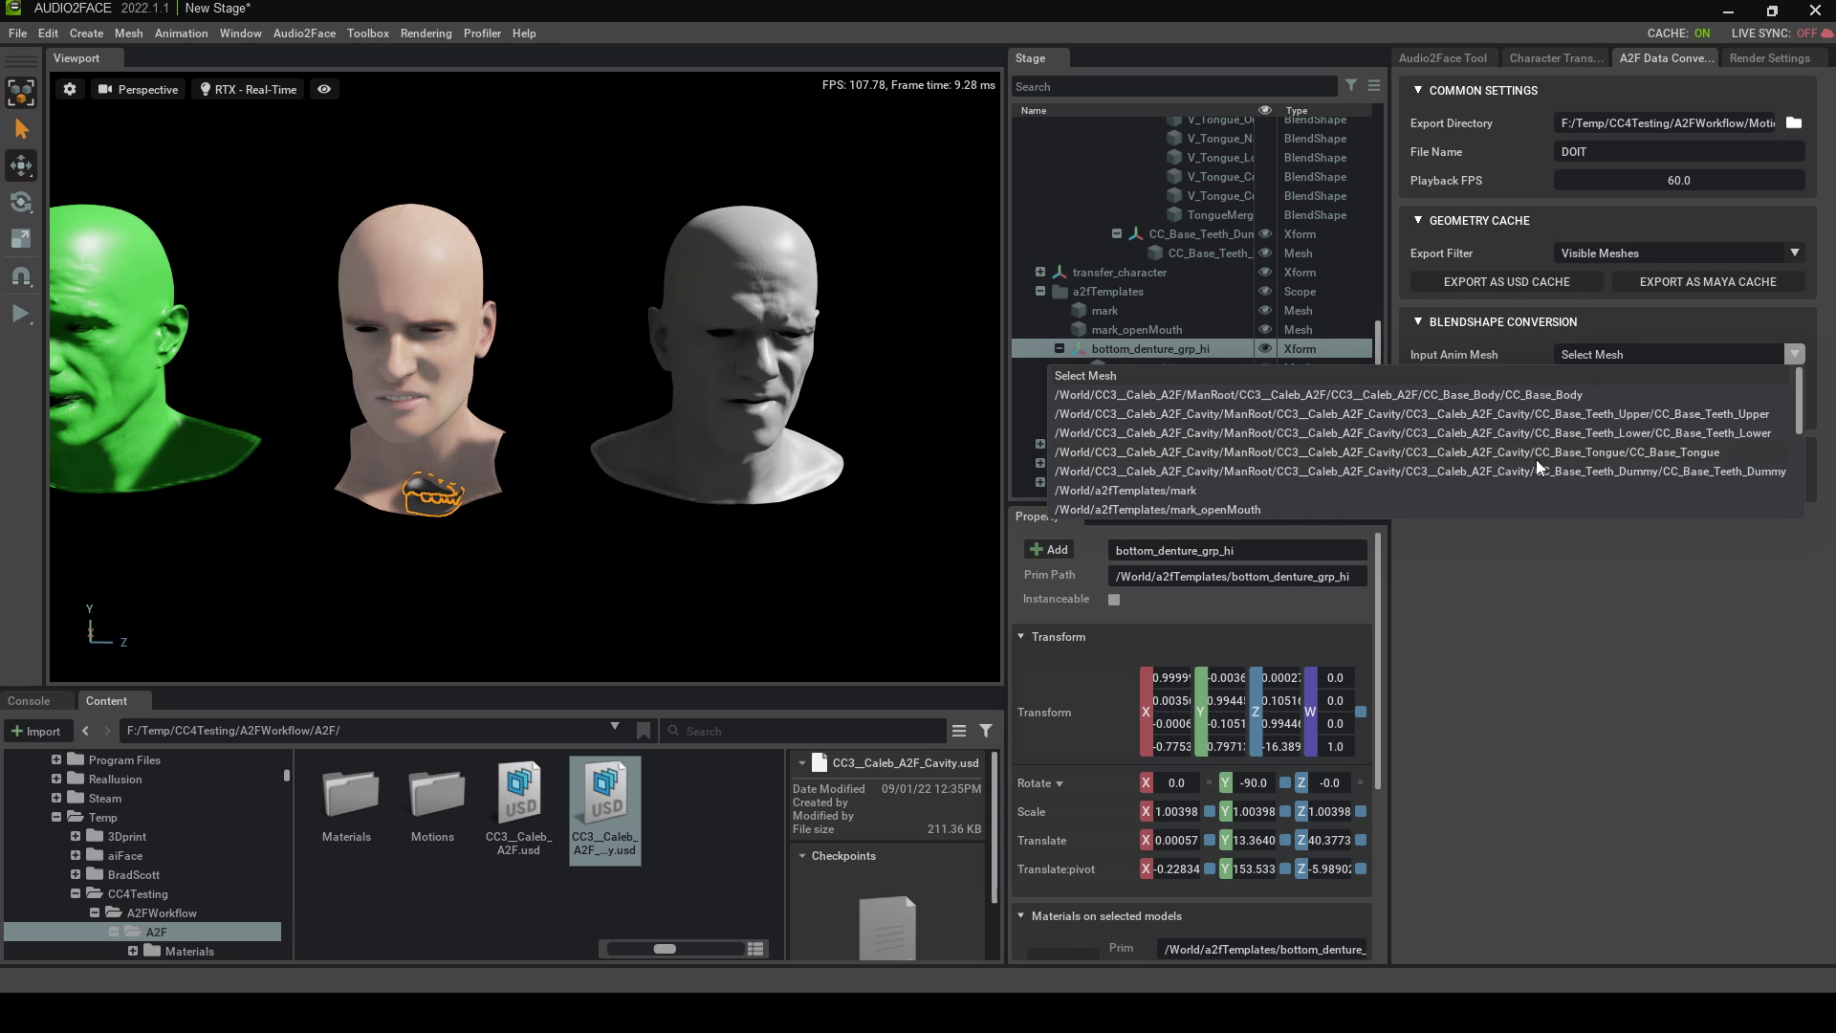
pyautogui.scroll(-5, 1503, 481)
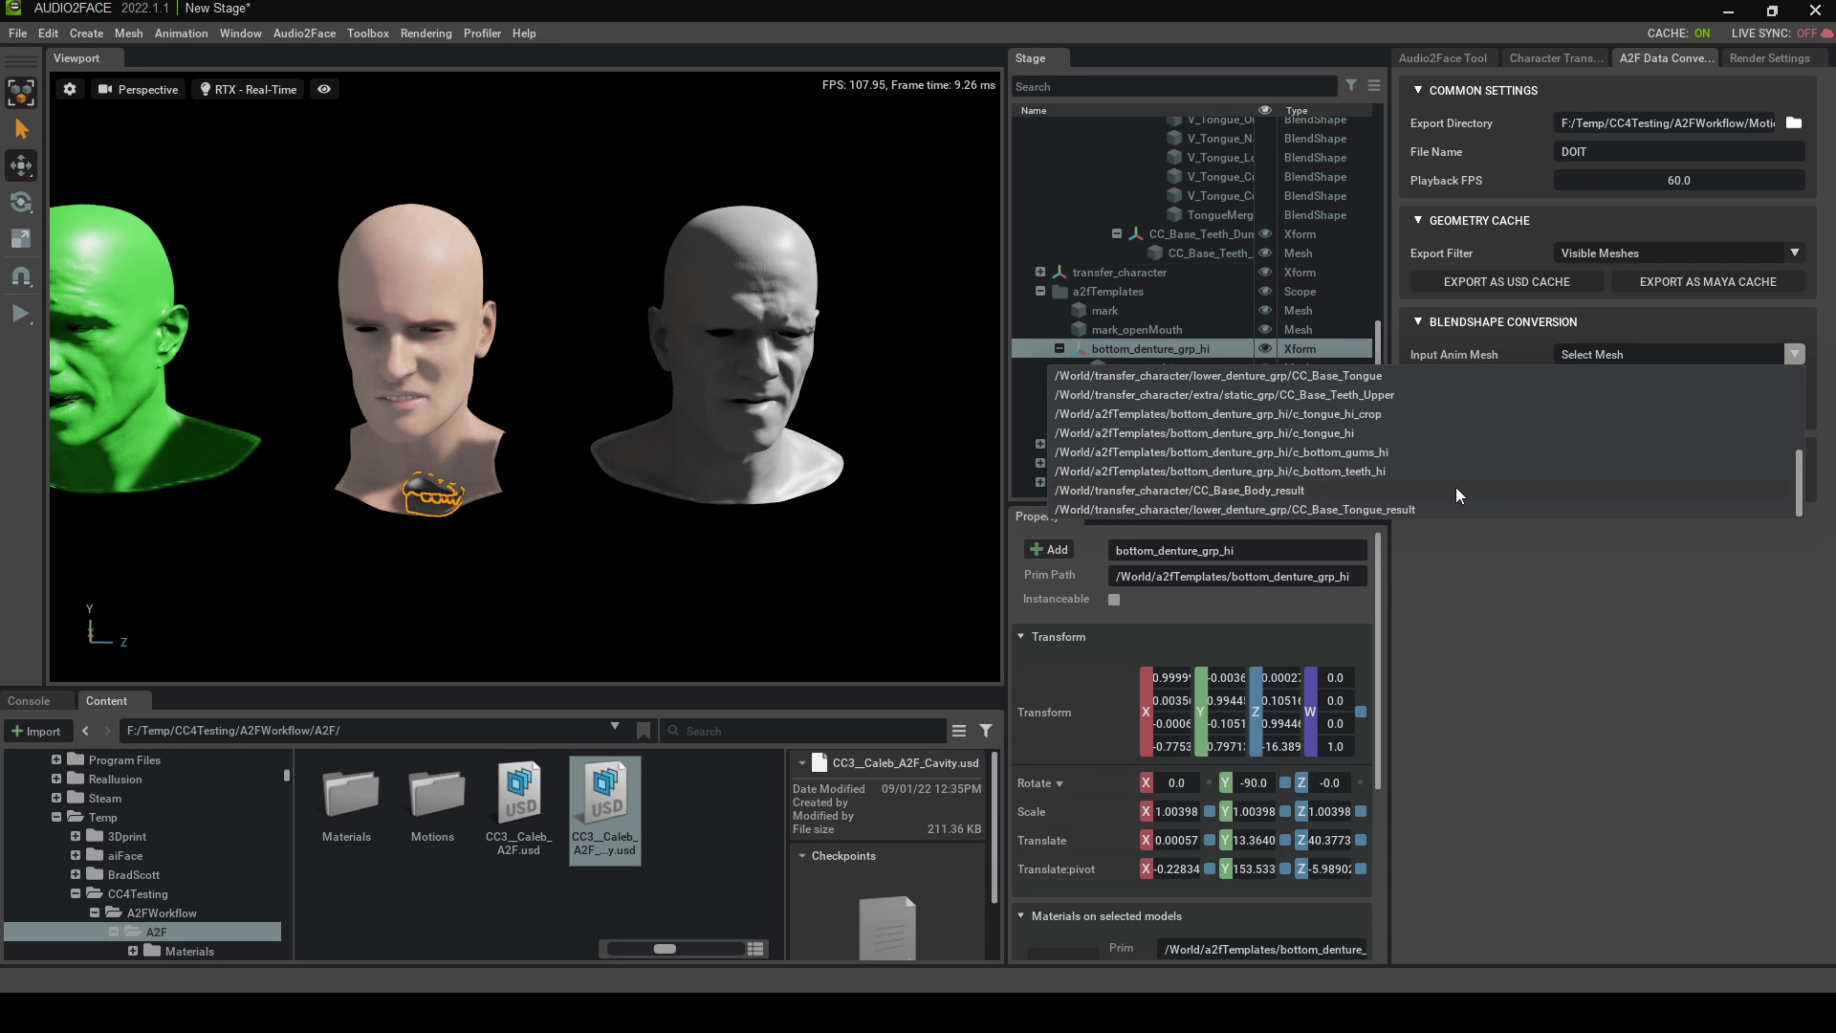
pyautogui.click(1253, 492)
pyautogui.click(1787, 382)
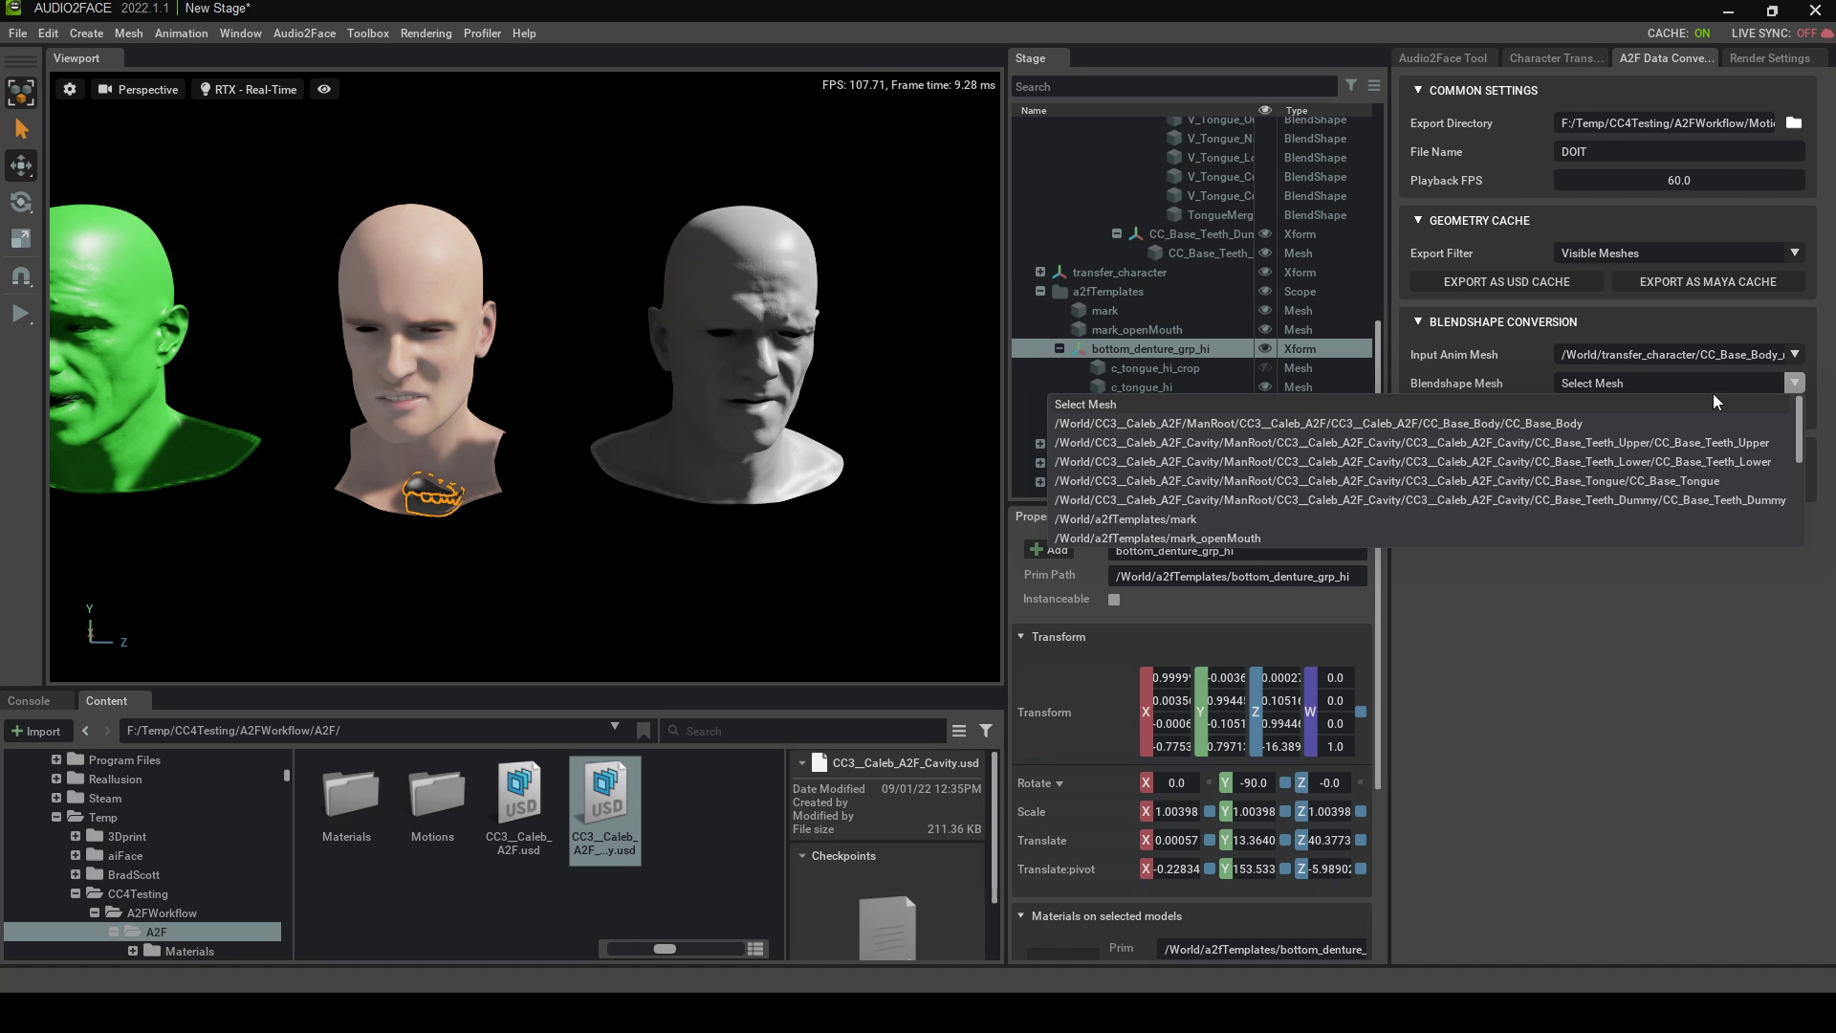
pyautogui.click(1512, 421)
pyautogui.click(1515, 416)
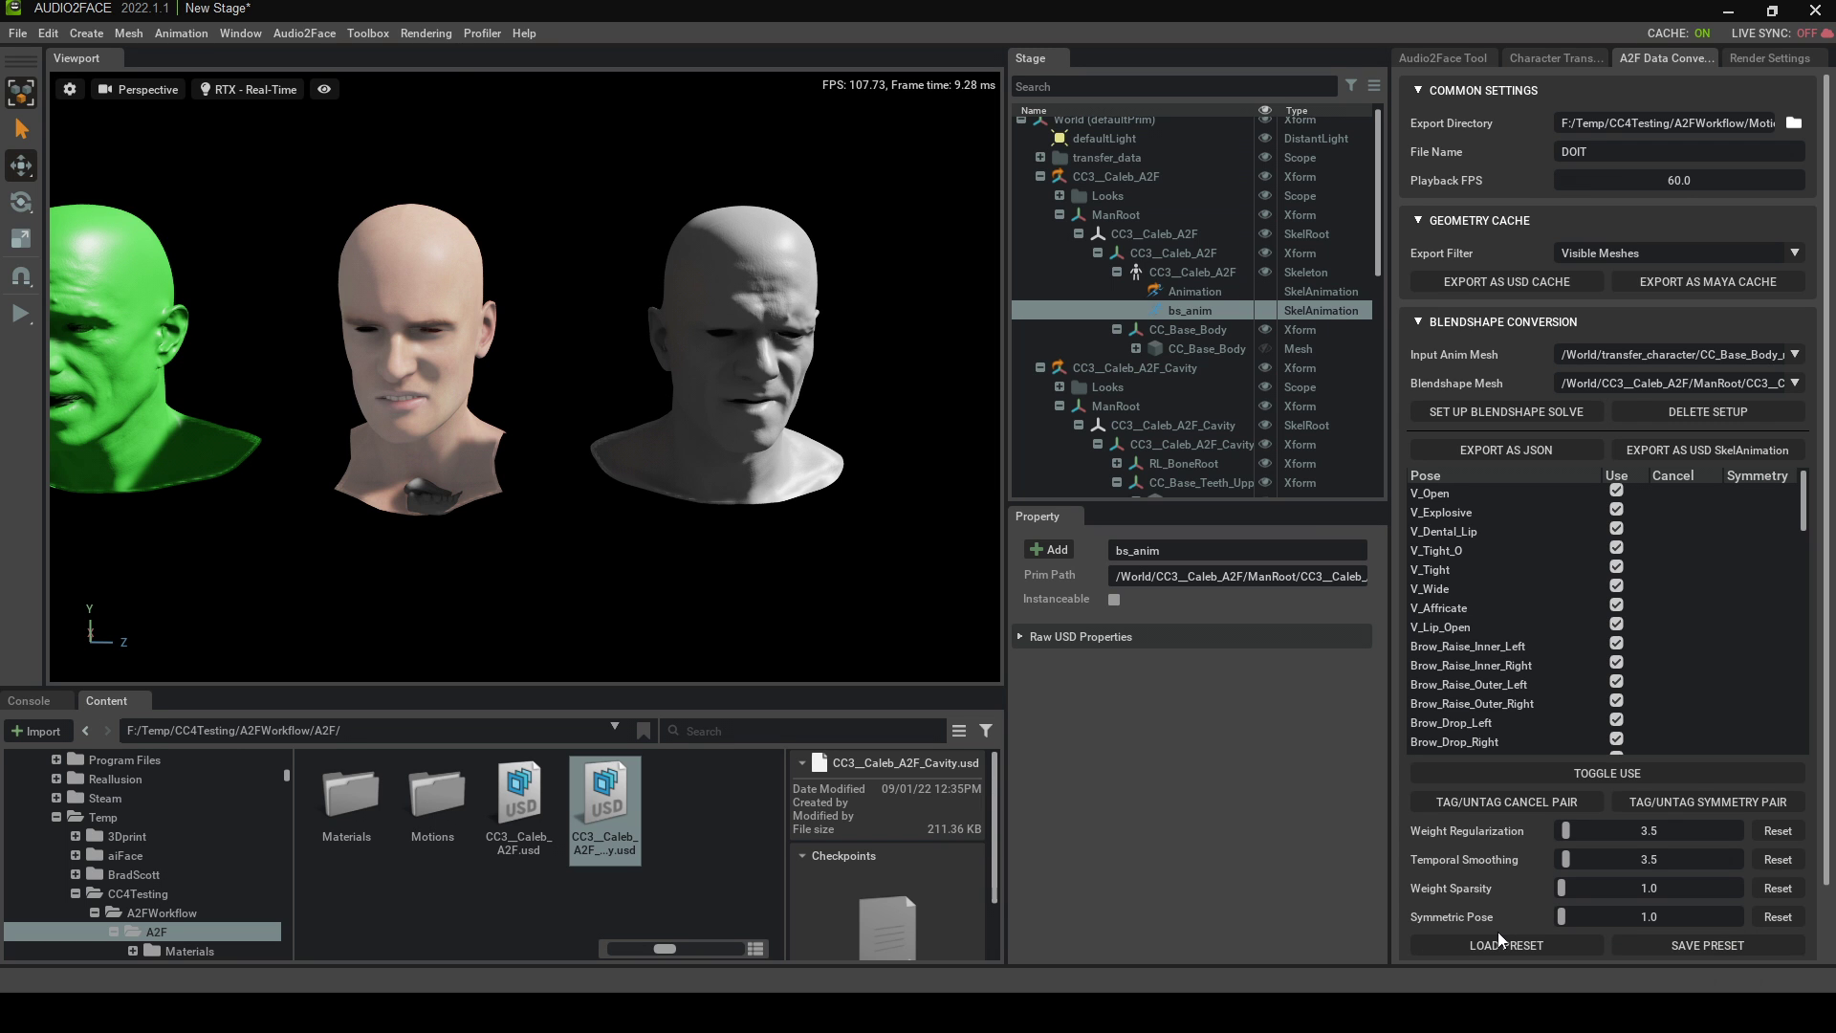
pyautogui.click(1486, 452)
pyautogui.click(876, 572)
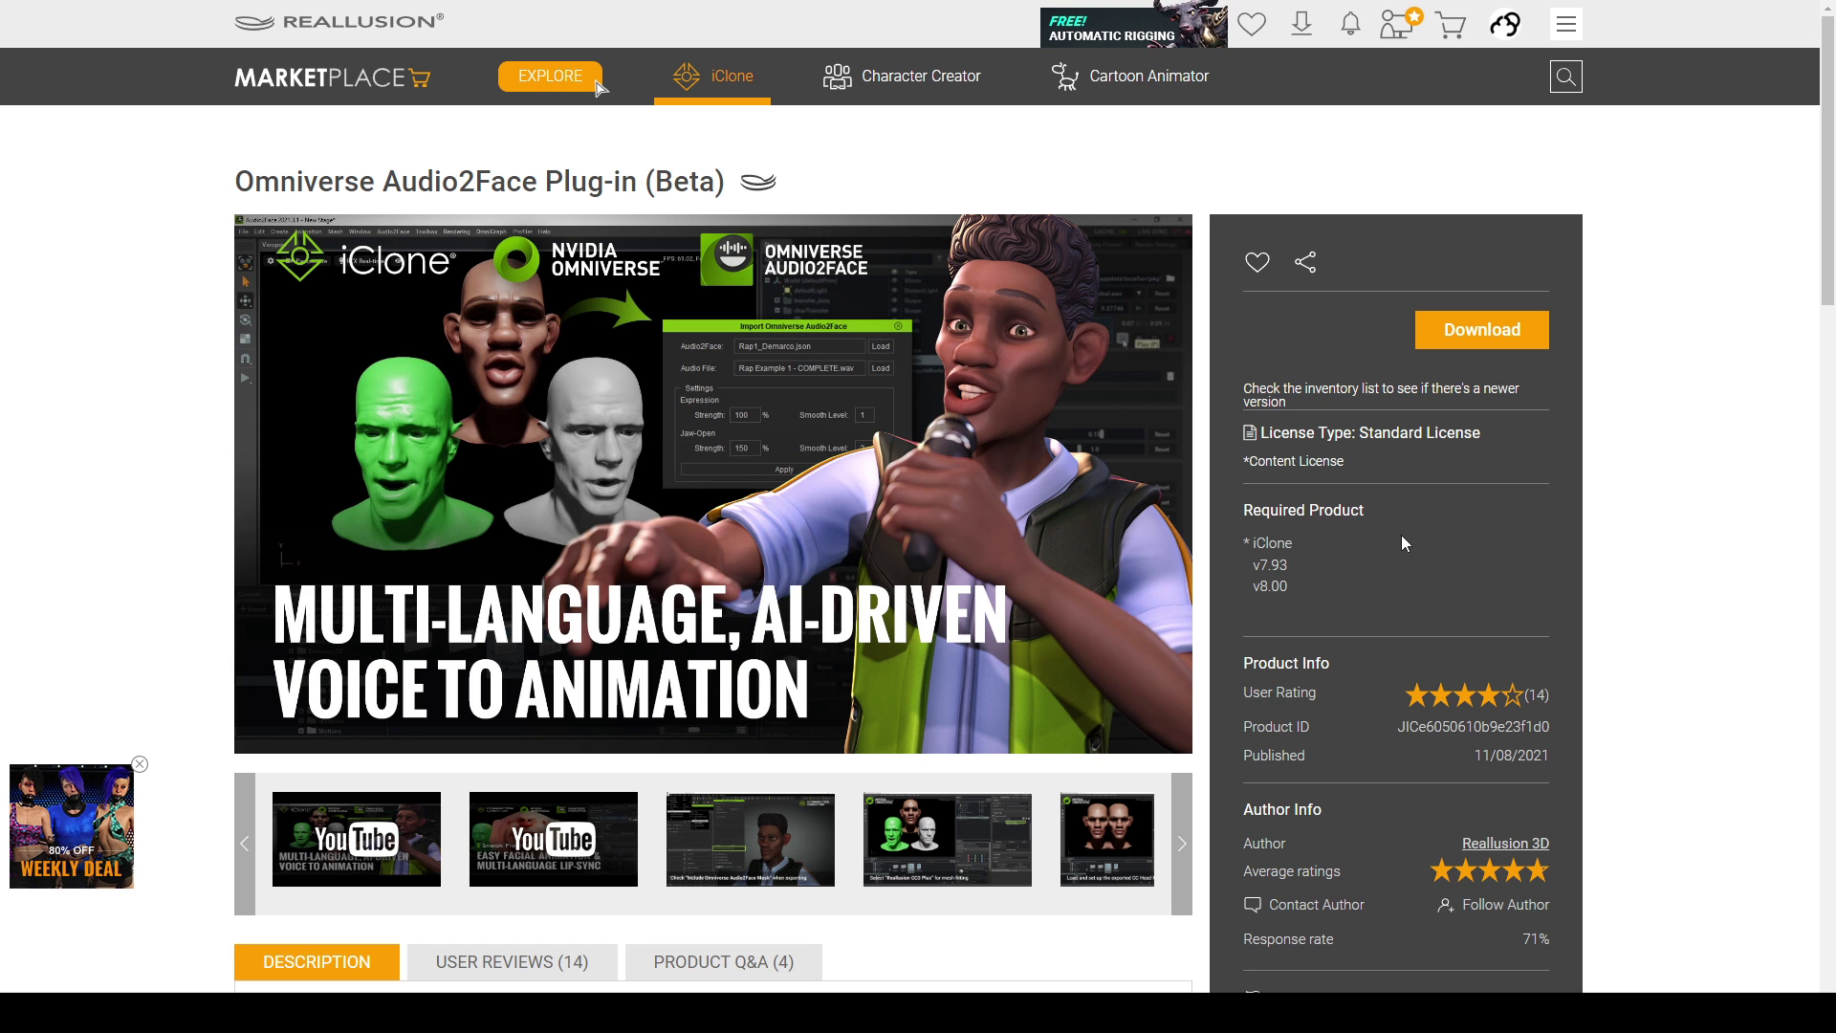
# Download the Omniverse Audio2Face plug-in from the Reallusion Marketplace and locate its Omniverse_Audio2Face_iClone8 folder in iClone 8's Bin64/OpenPlugin directory
pyautogui.click(1471, 343)
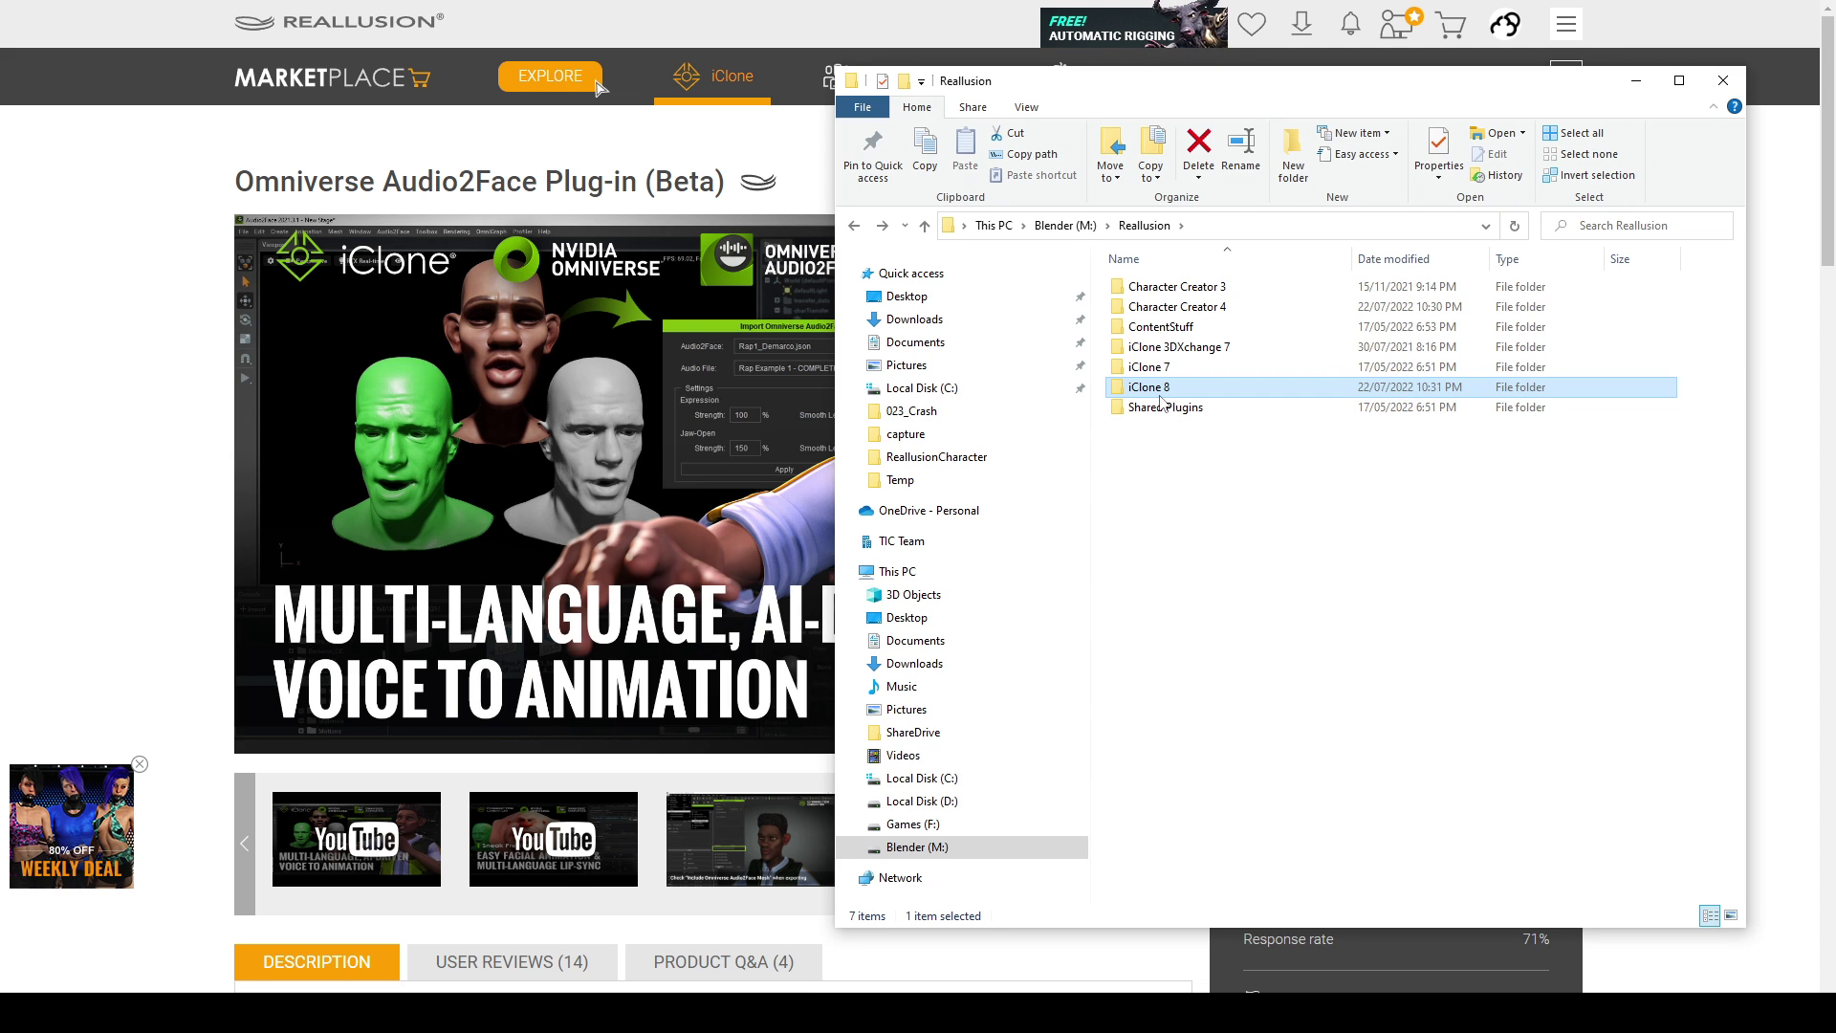
pyautogui.press('Return')
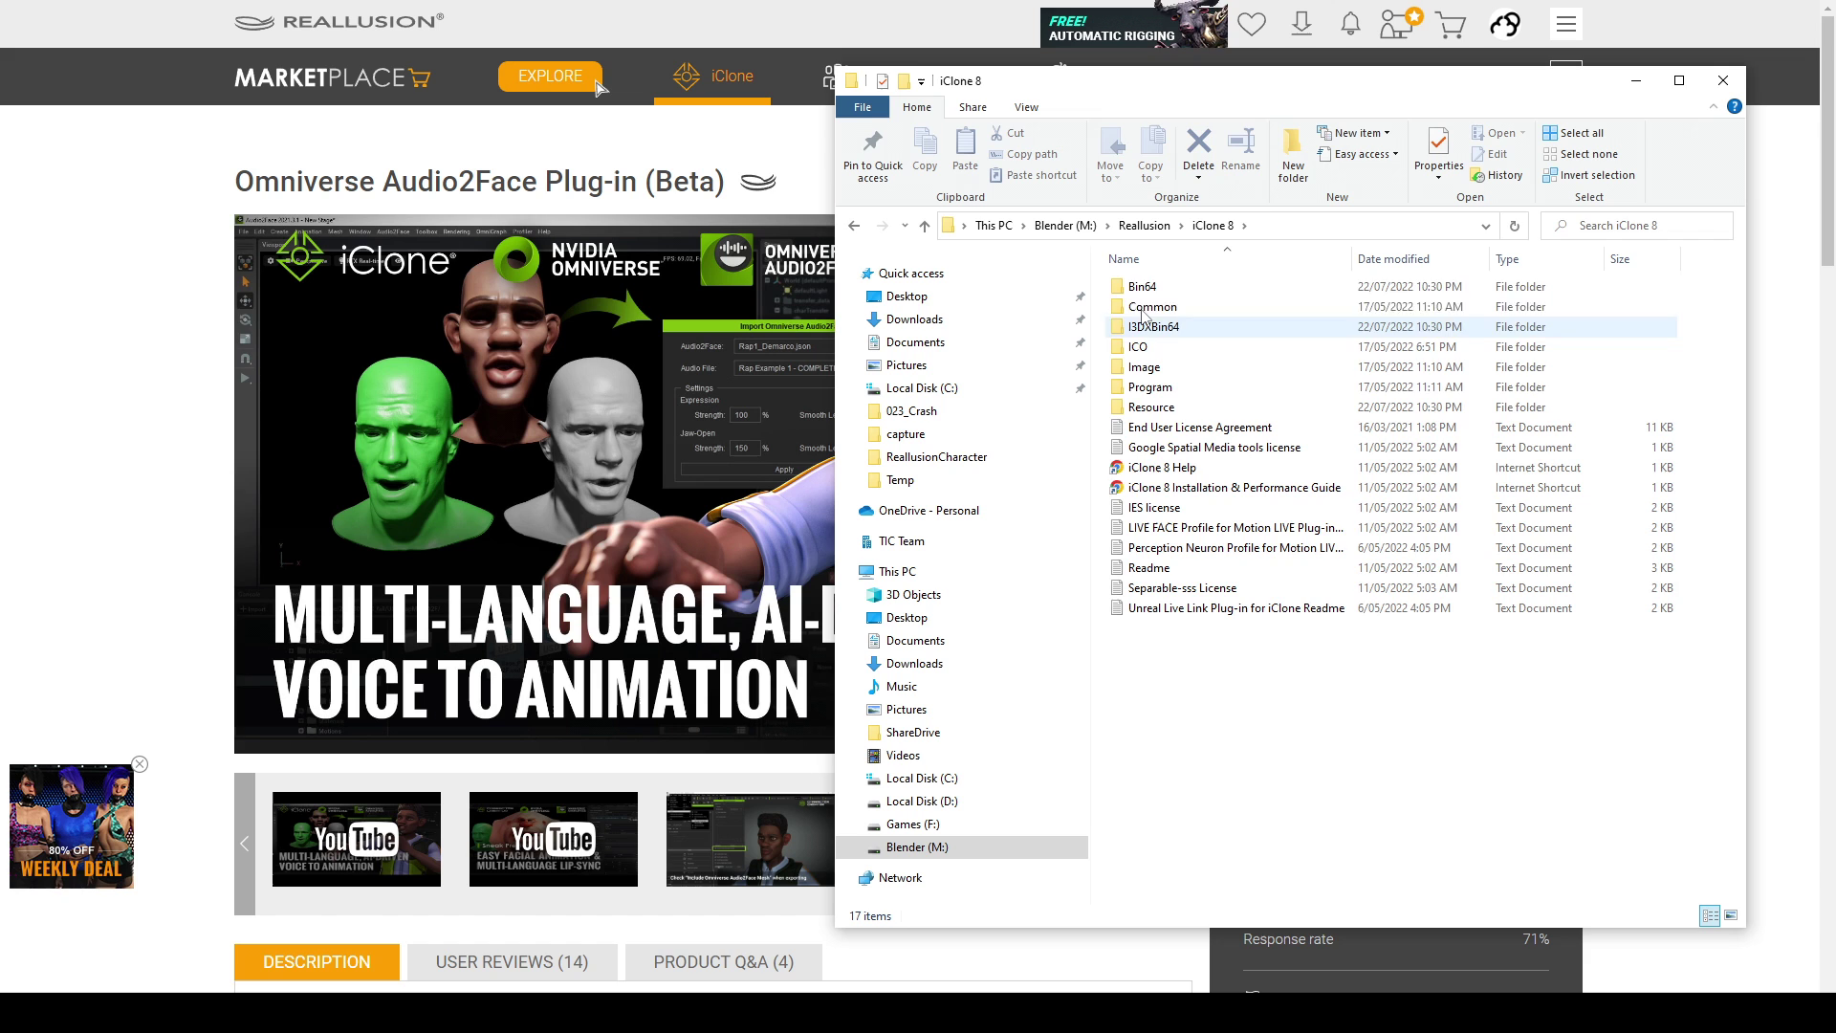
pyautogui.doubleClick(1143, 287)
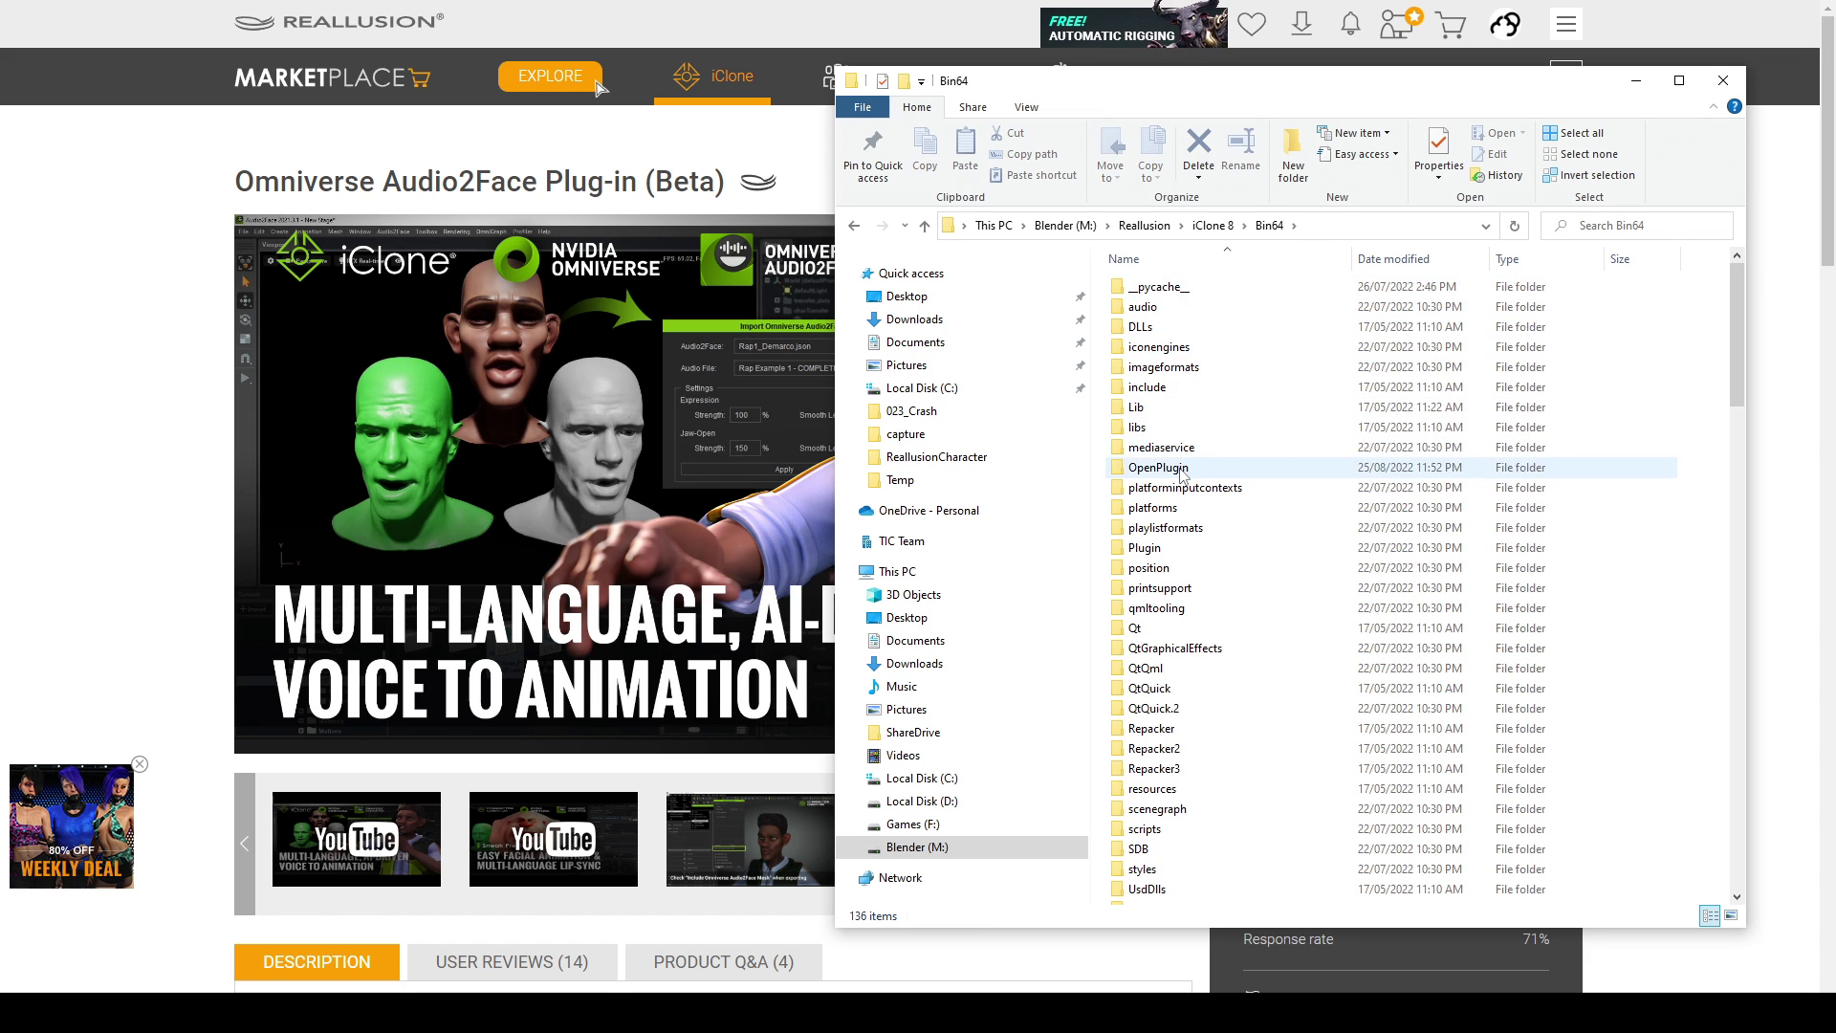
pyautogui.doubleClick(1159, 468)
pyautogui.click(1186, 369)
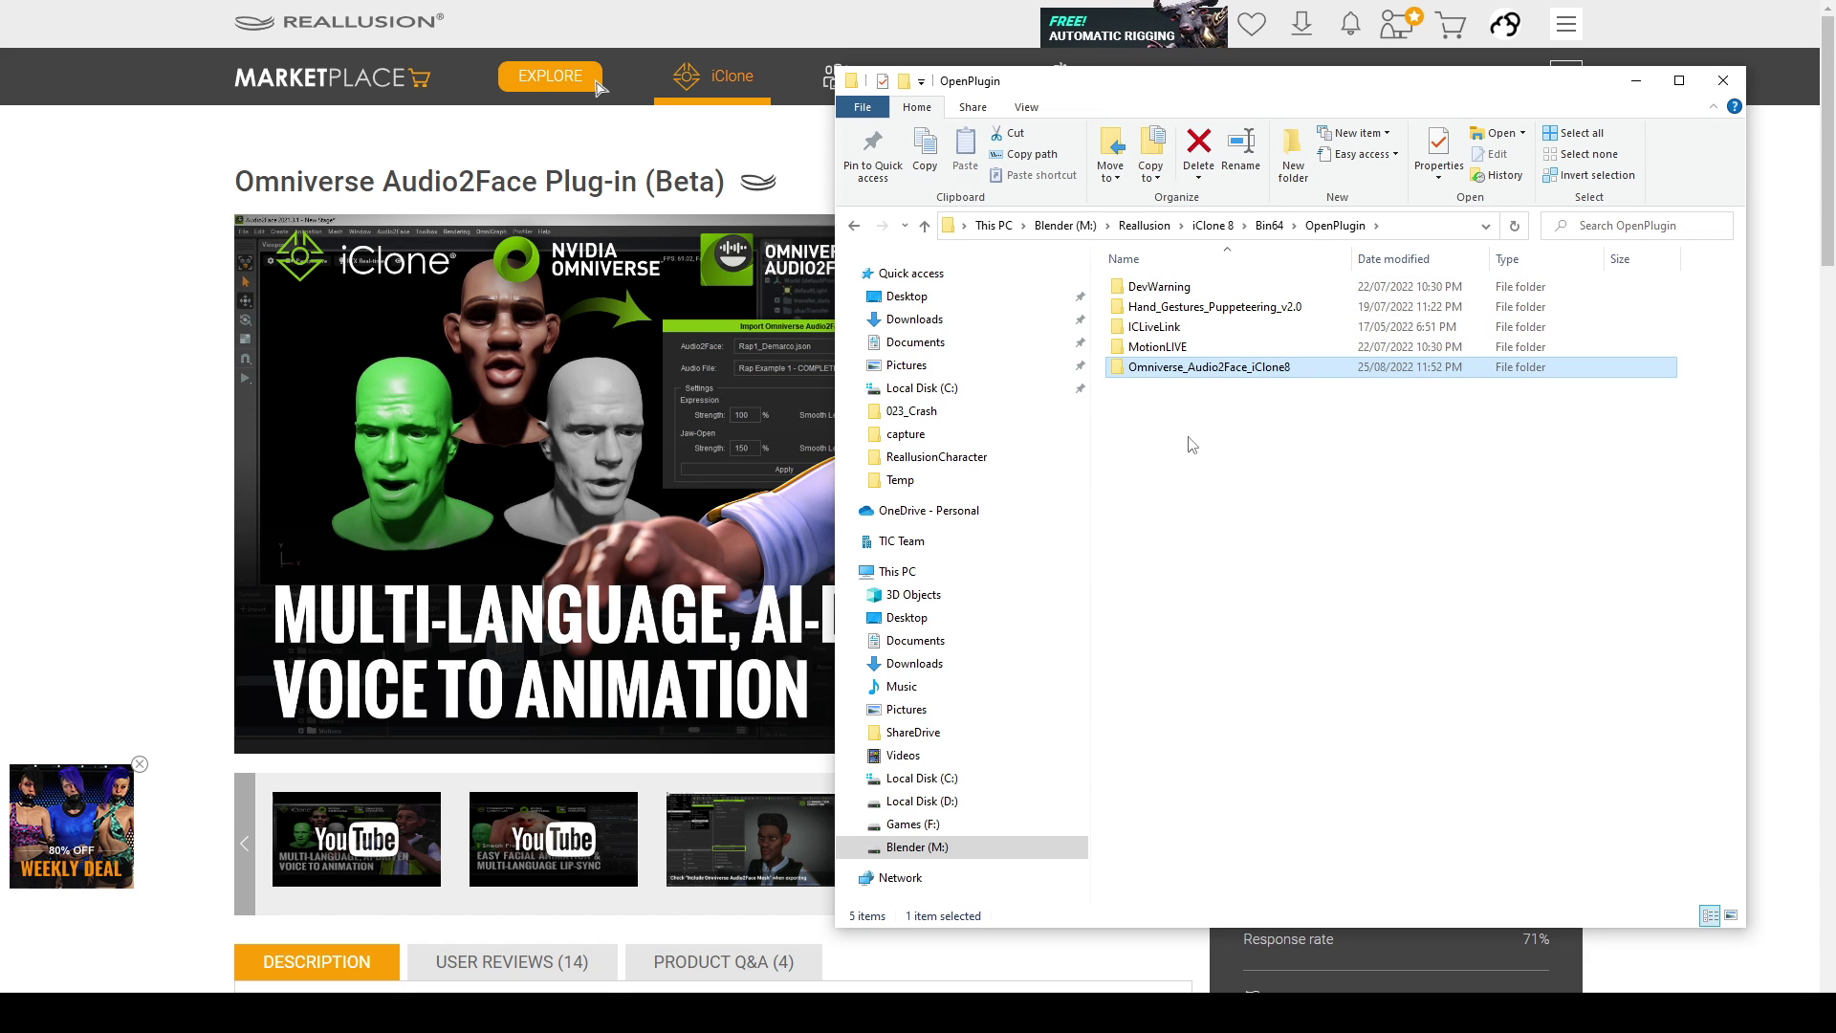
pyautogui.click(617, 425)
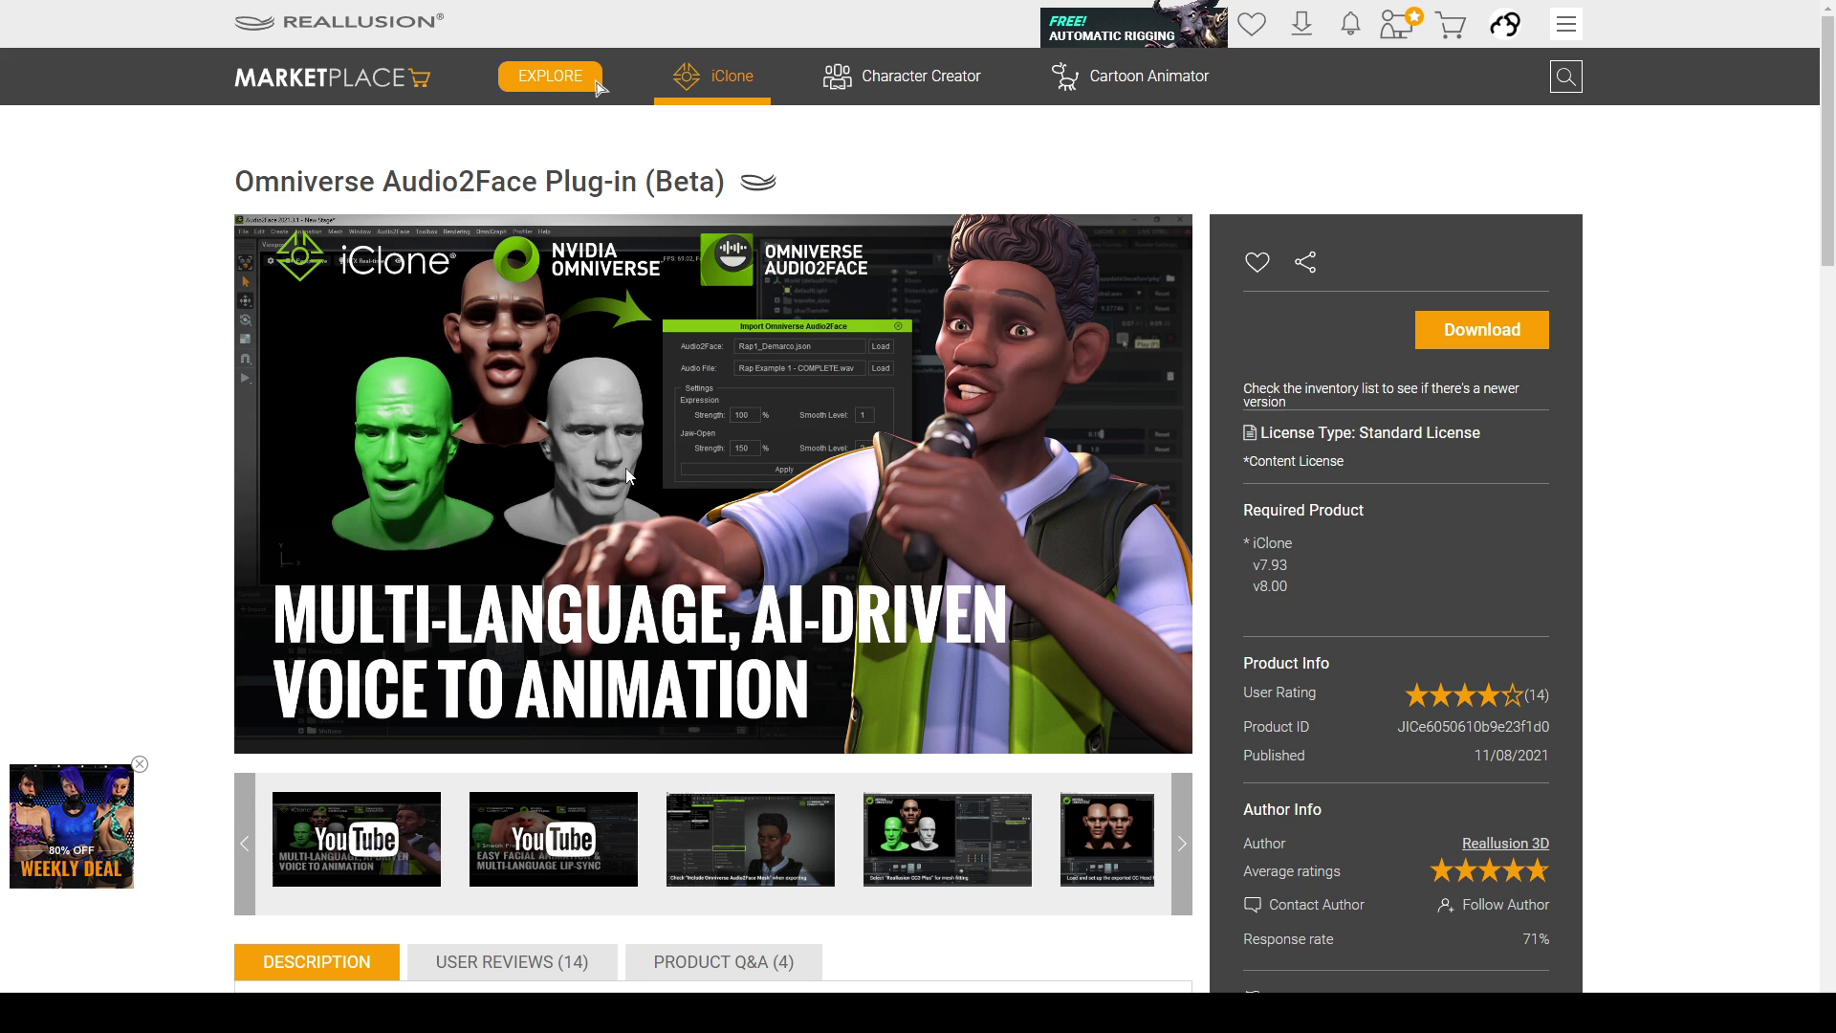
pyautogui.scroll(-10, 528, 524)
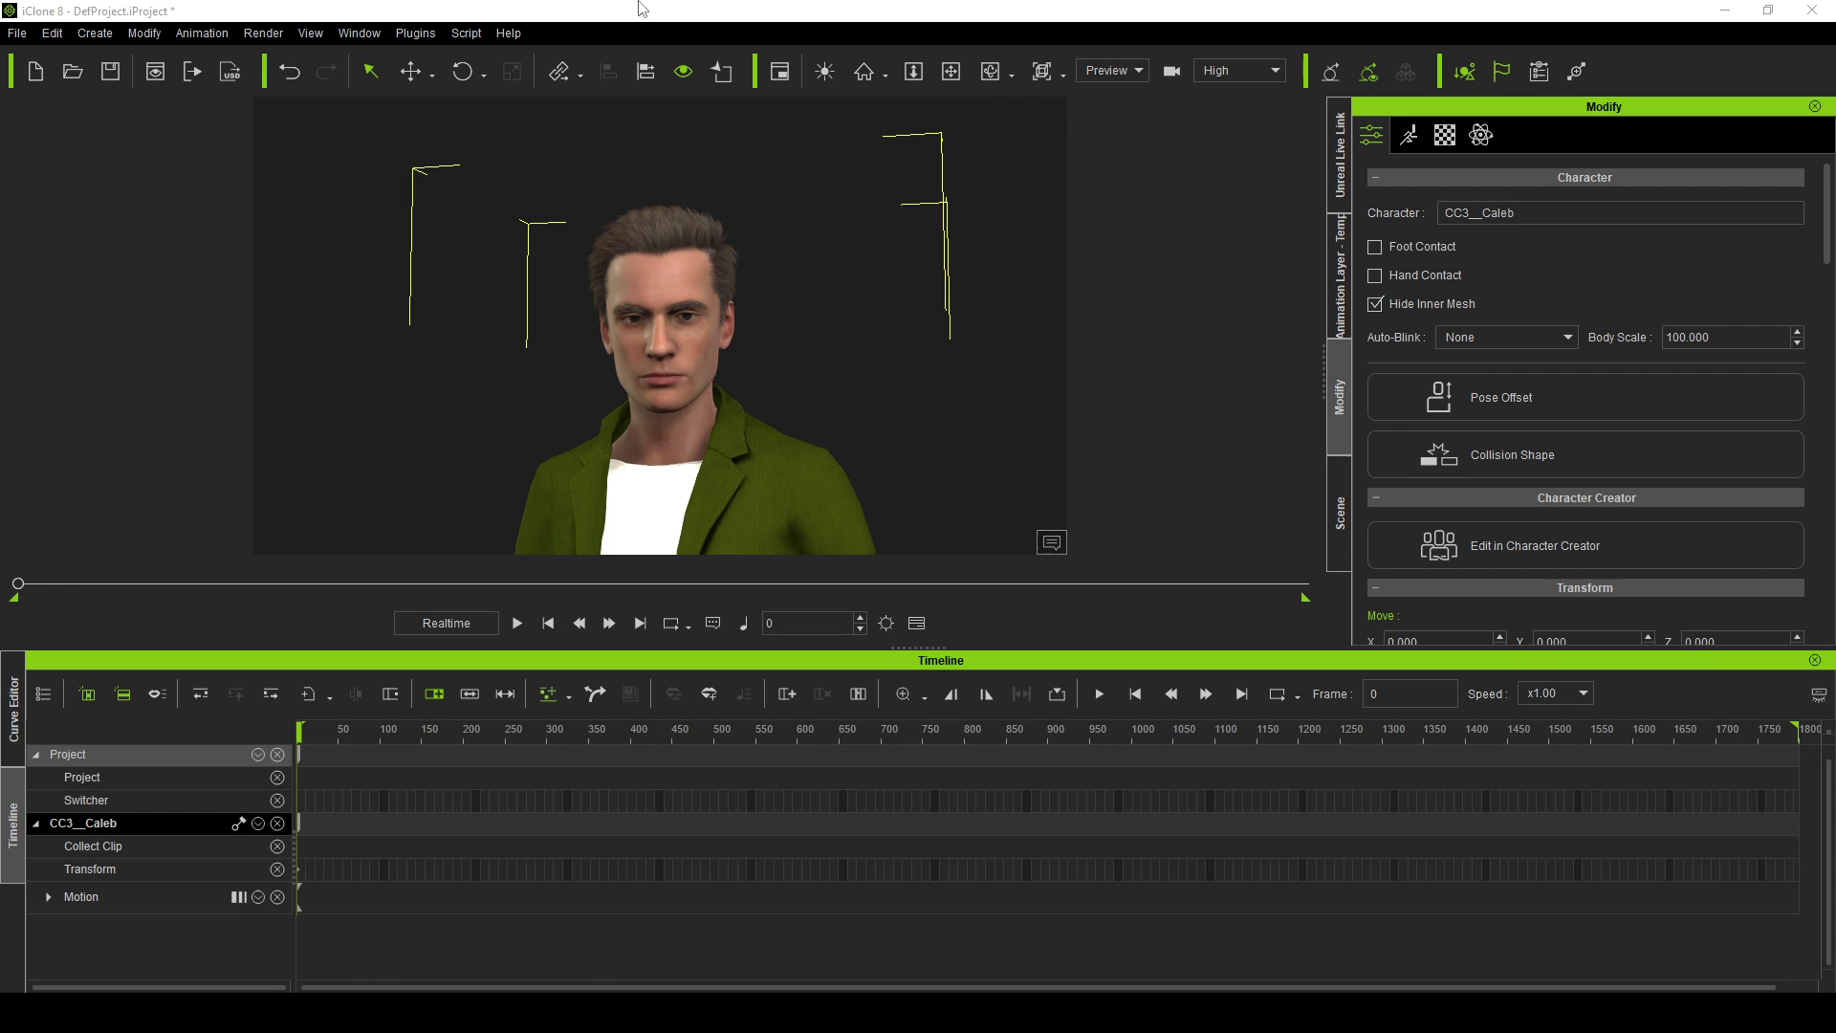
# In iClone 8, start the Omniverse Audio2Face import for CC3__Caleb and load DOIT.json from the Motions folder
pyautogui.click(424, 37)
pyautogui.moveTo(484, 188)
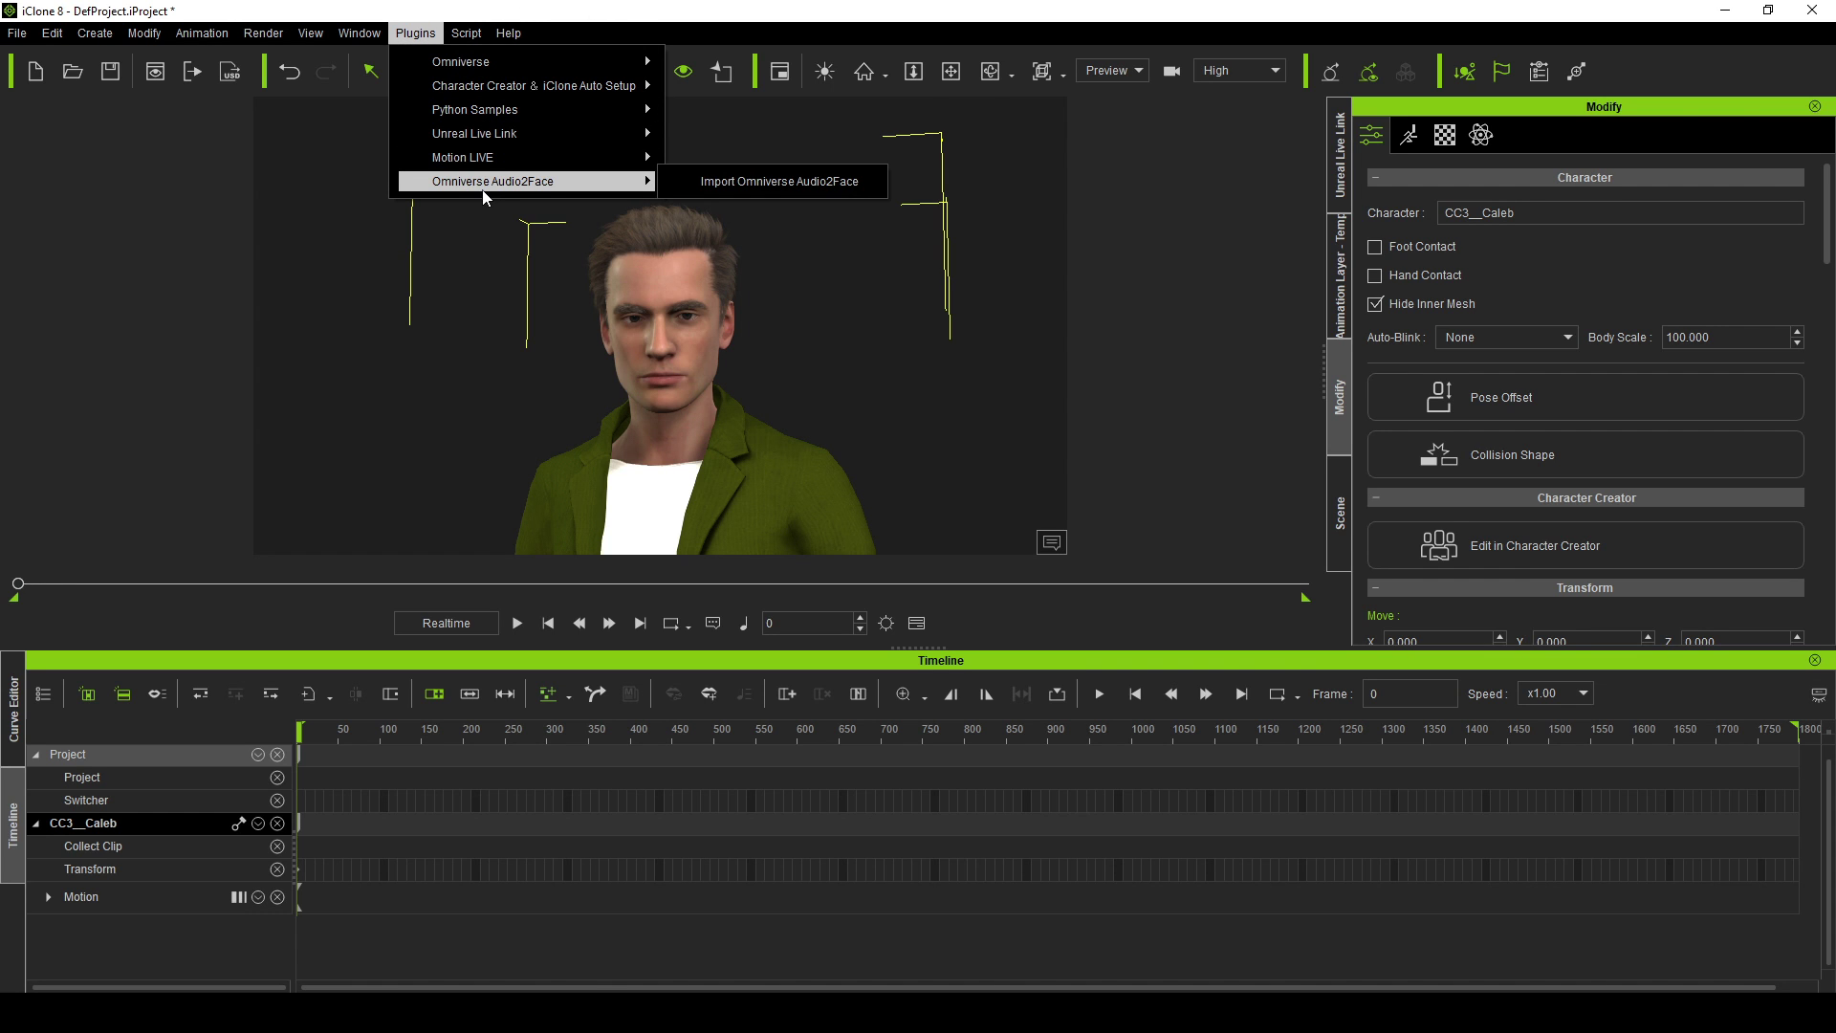
pyautogui.click(721, 188)
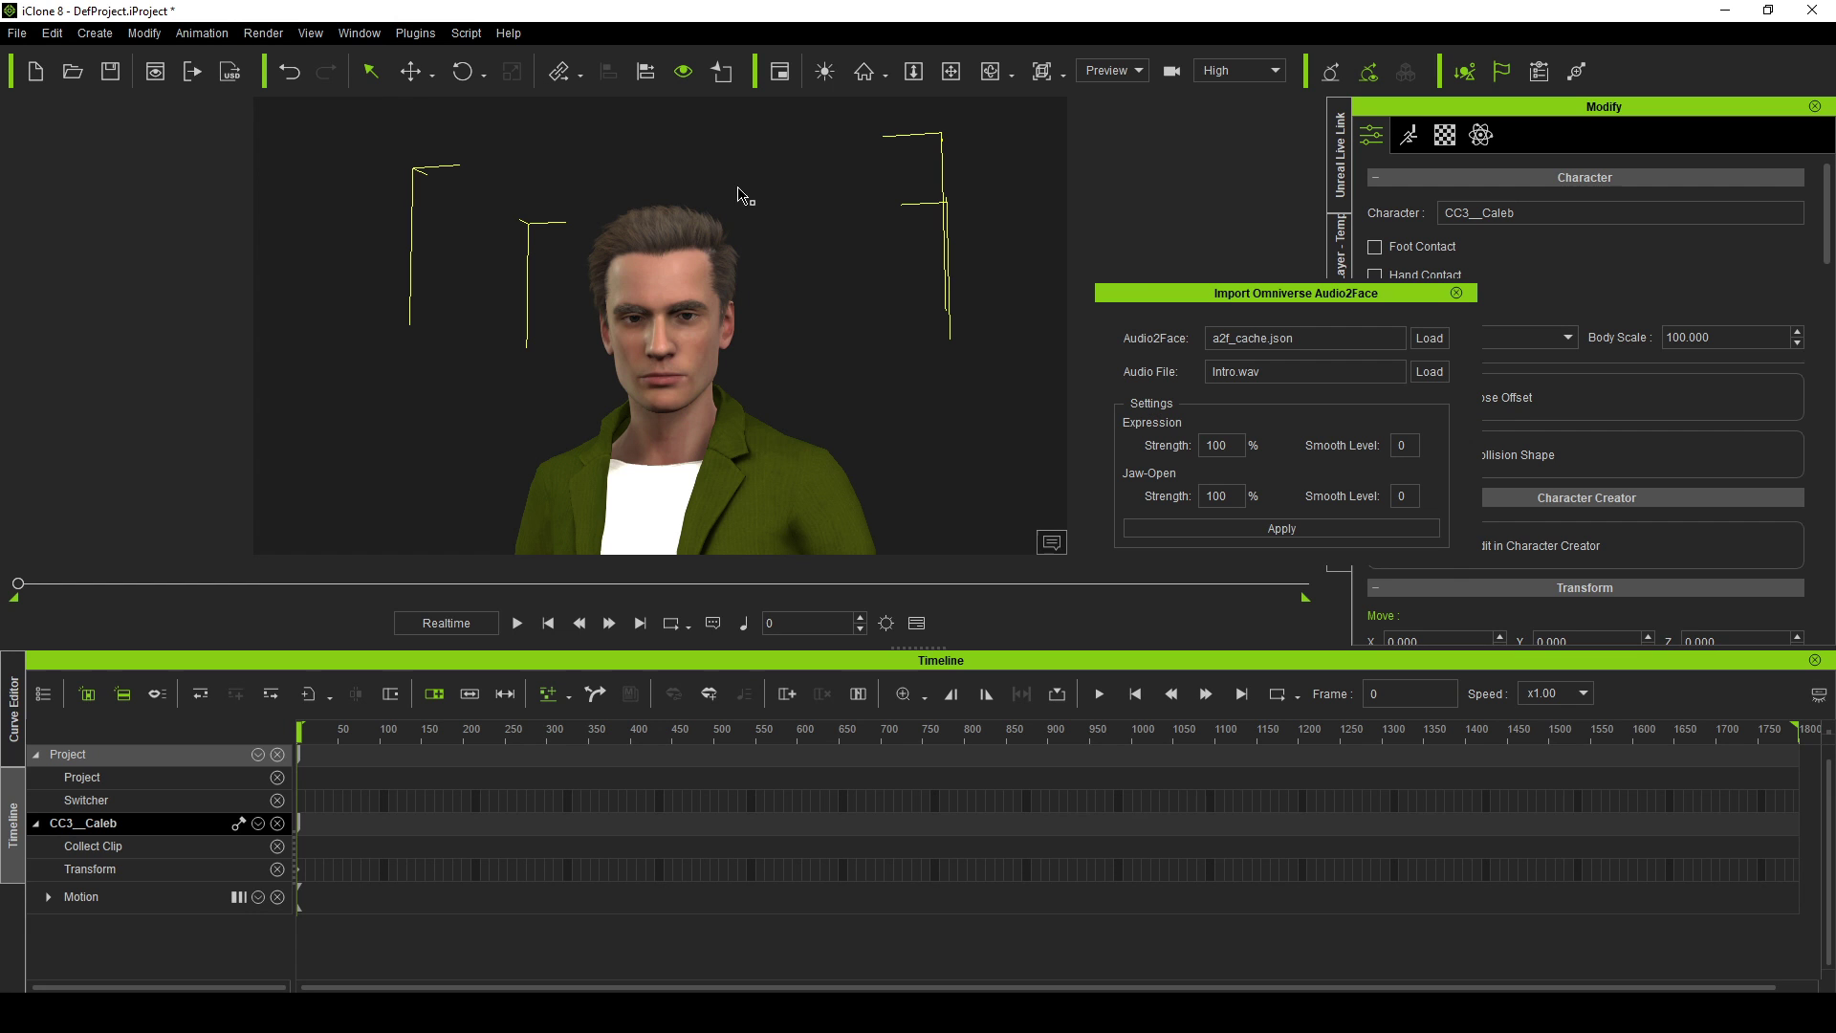
pyautogui.click(1430, 339)
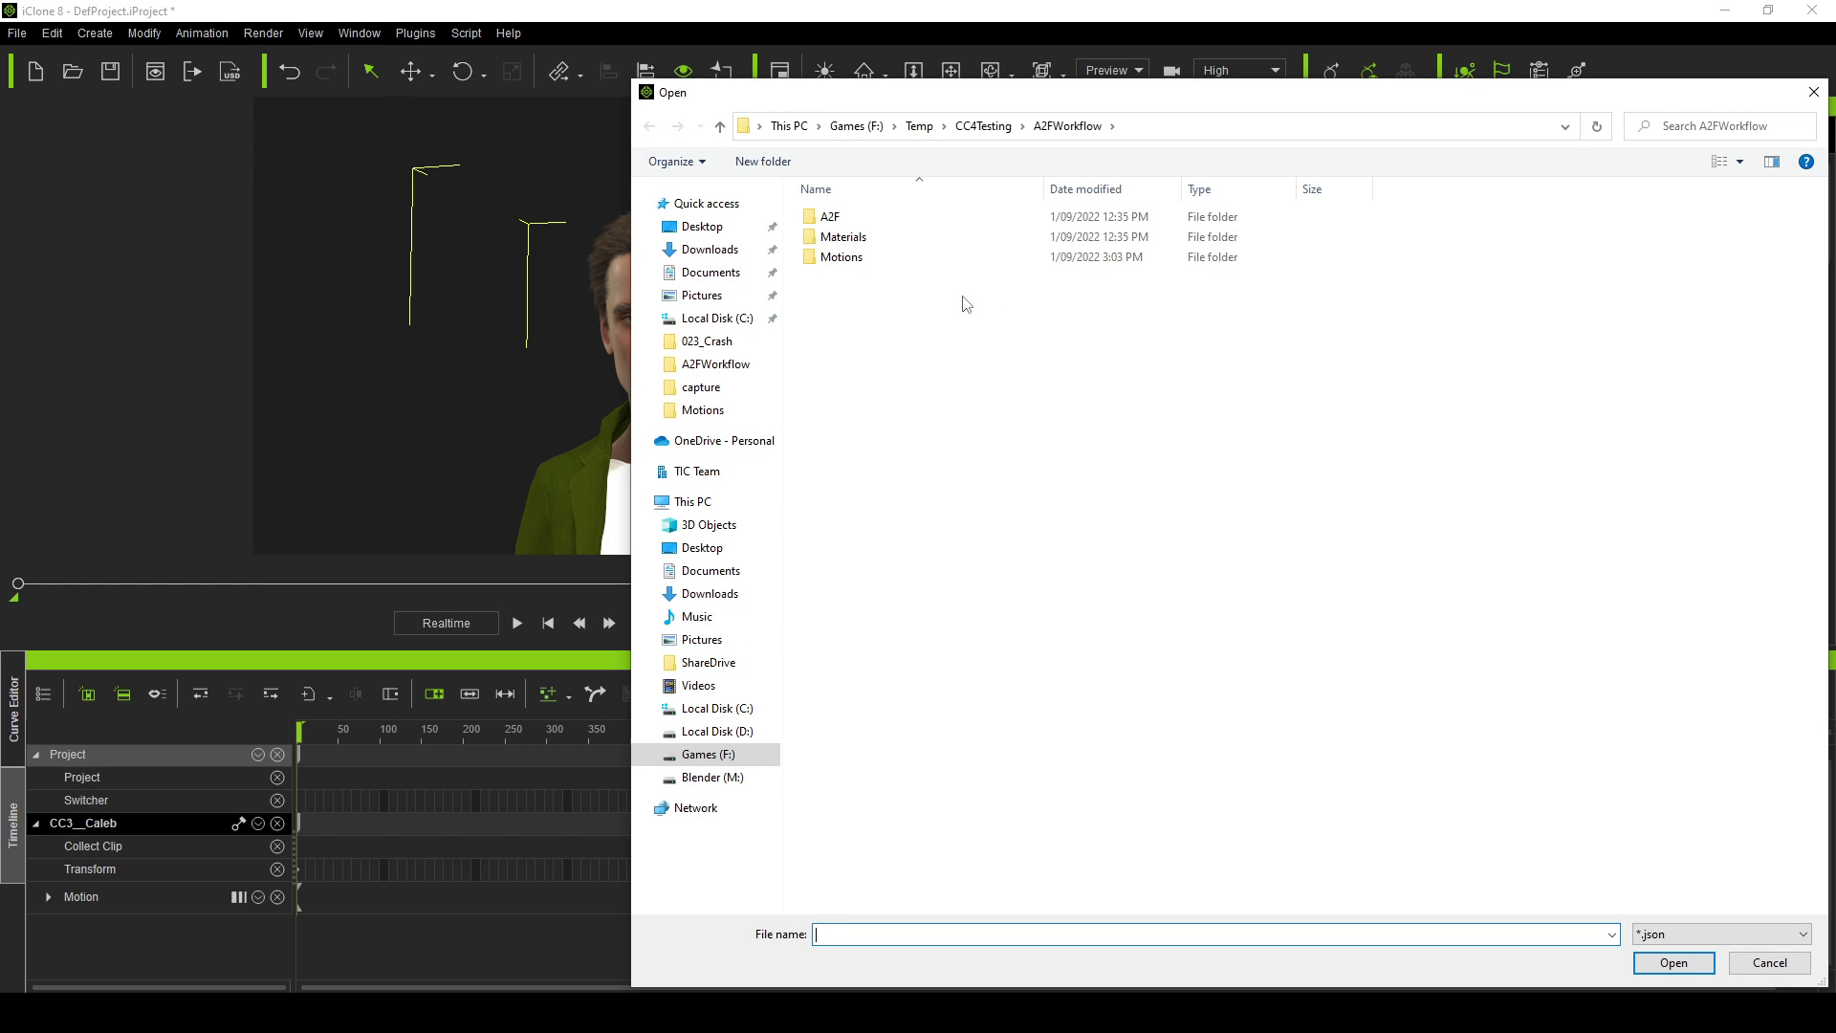
pyautogui.doubleClick(842, 257)
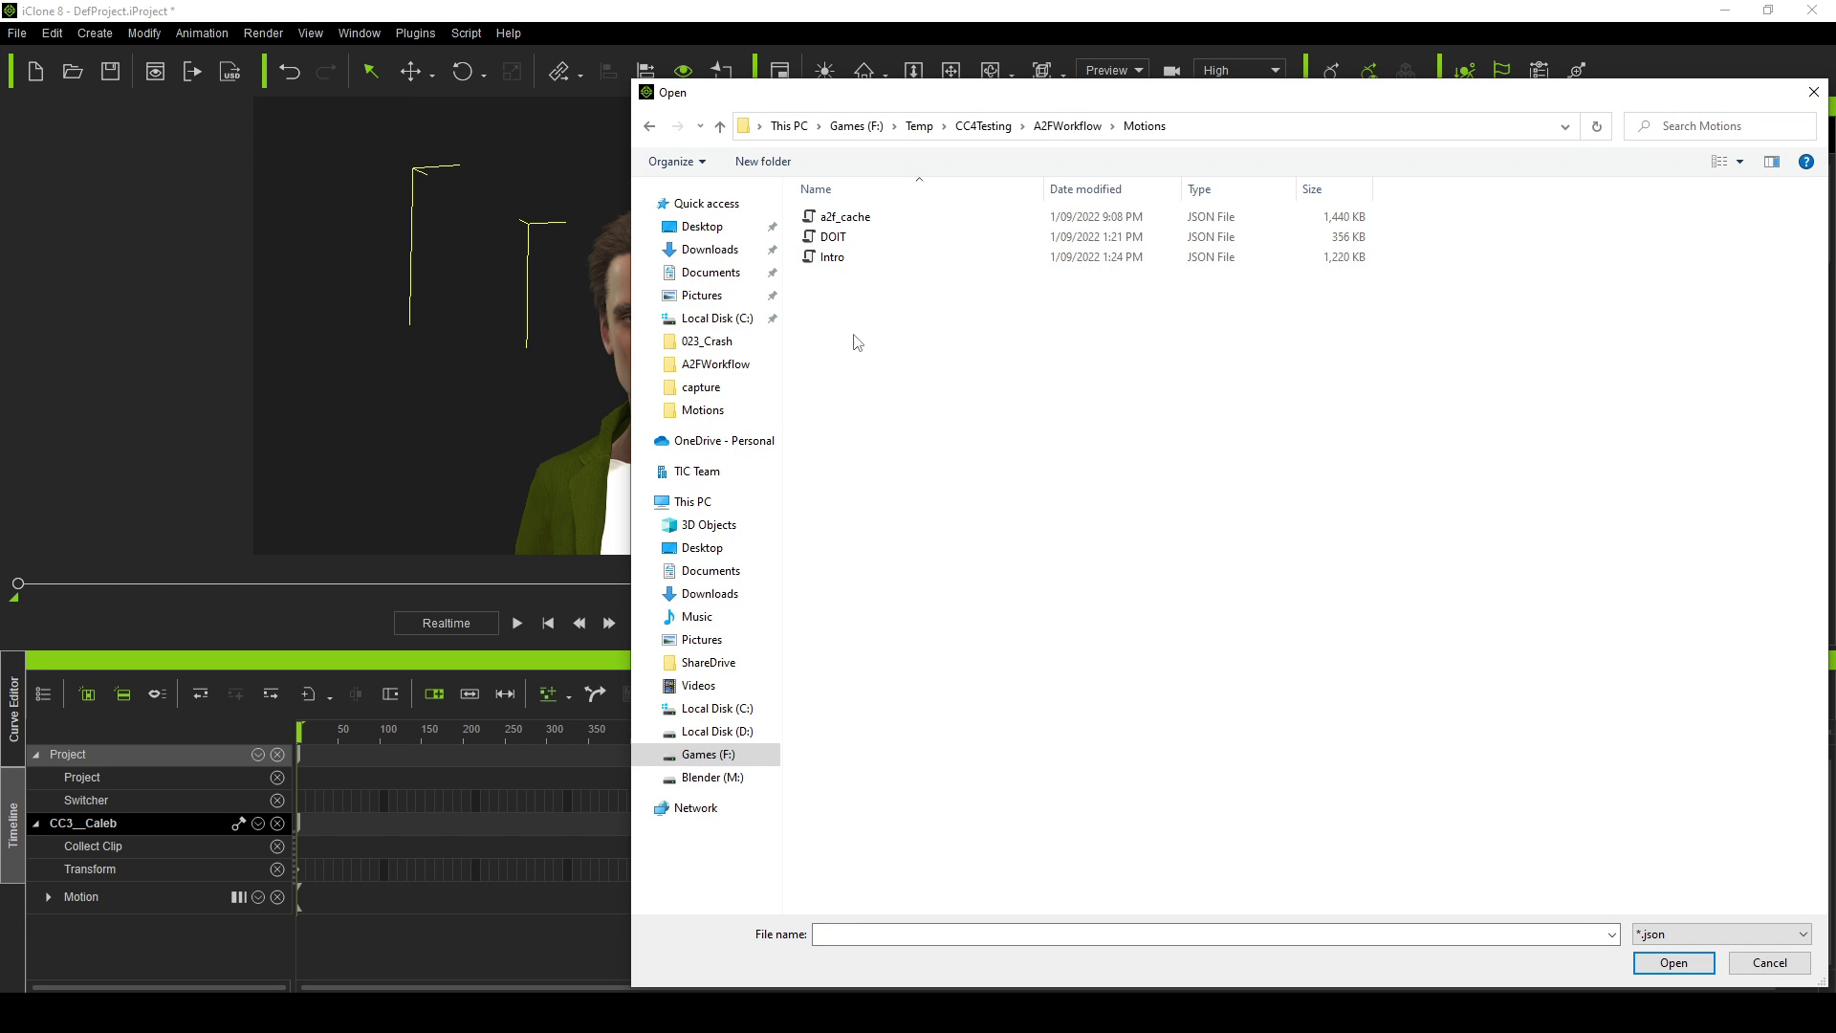
pyautogui.doubleClick(858, 246)
# Load Doit.wav as the audio file and apply the Audio2Face import to the character
pyautogui.click(1432, 371)
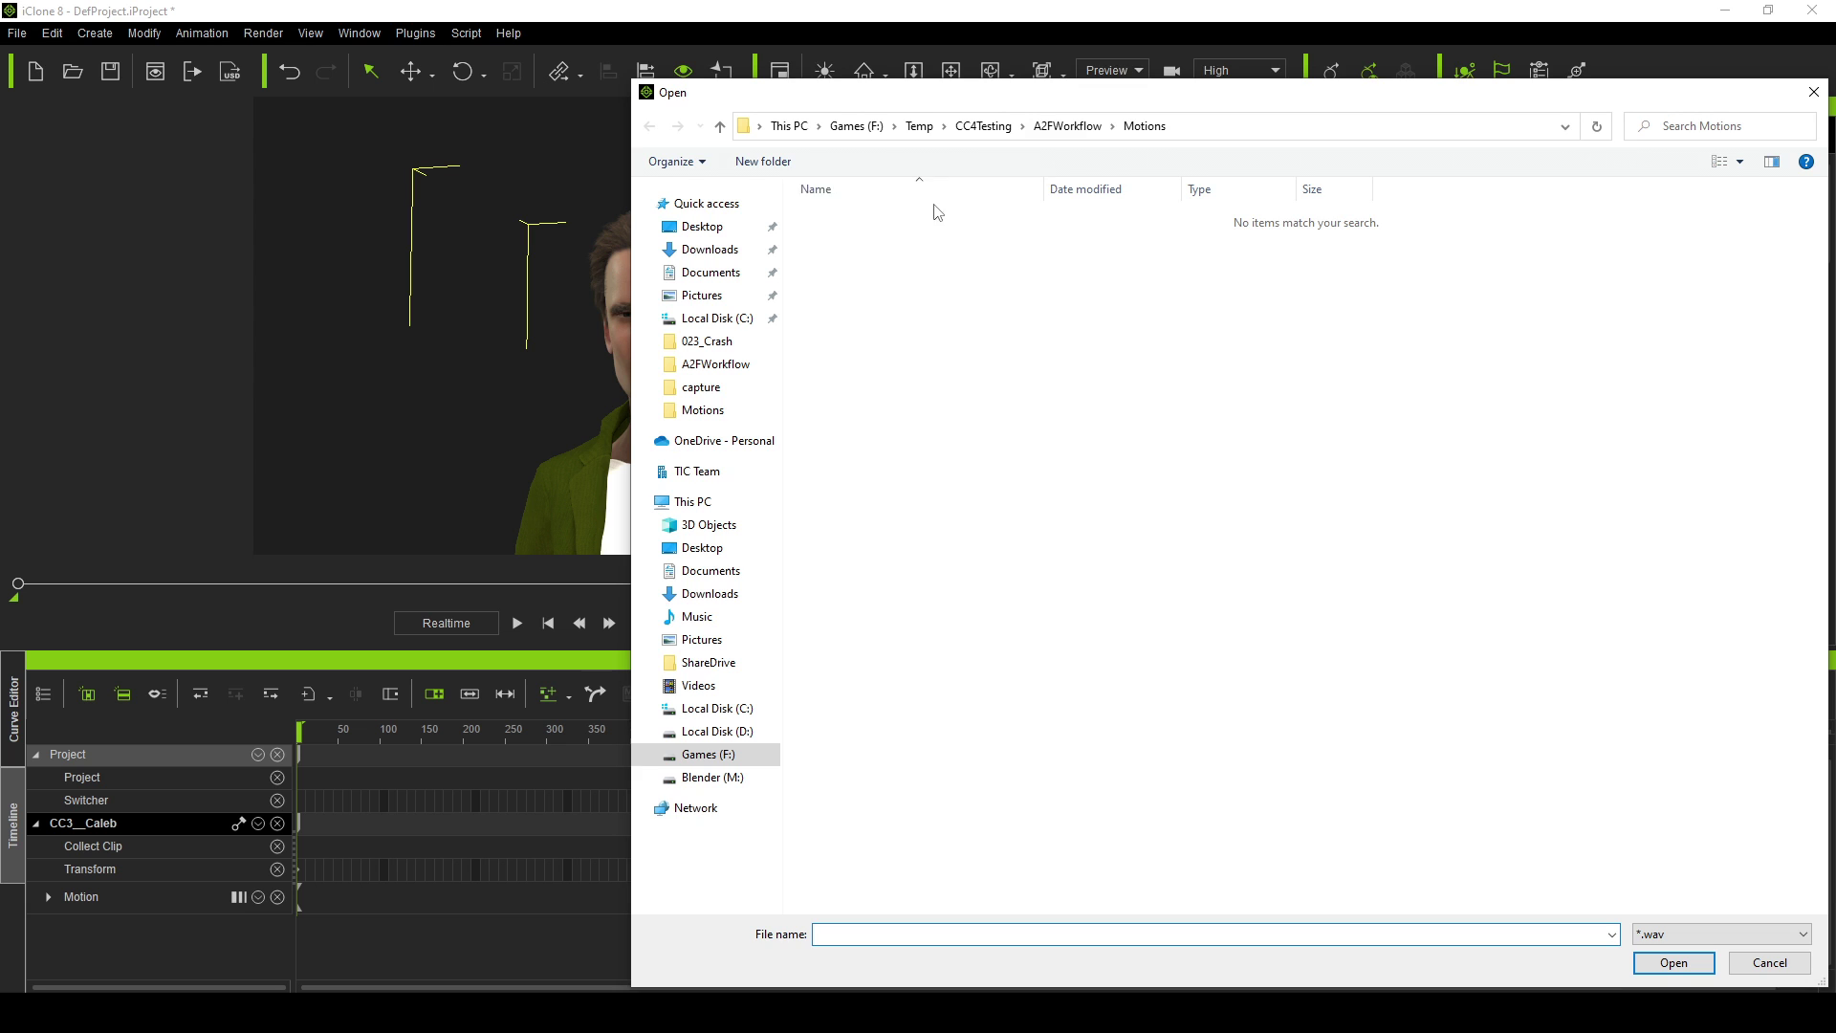
pyautogui.doubleClick(841, 271)
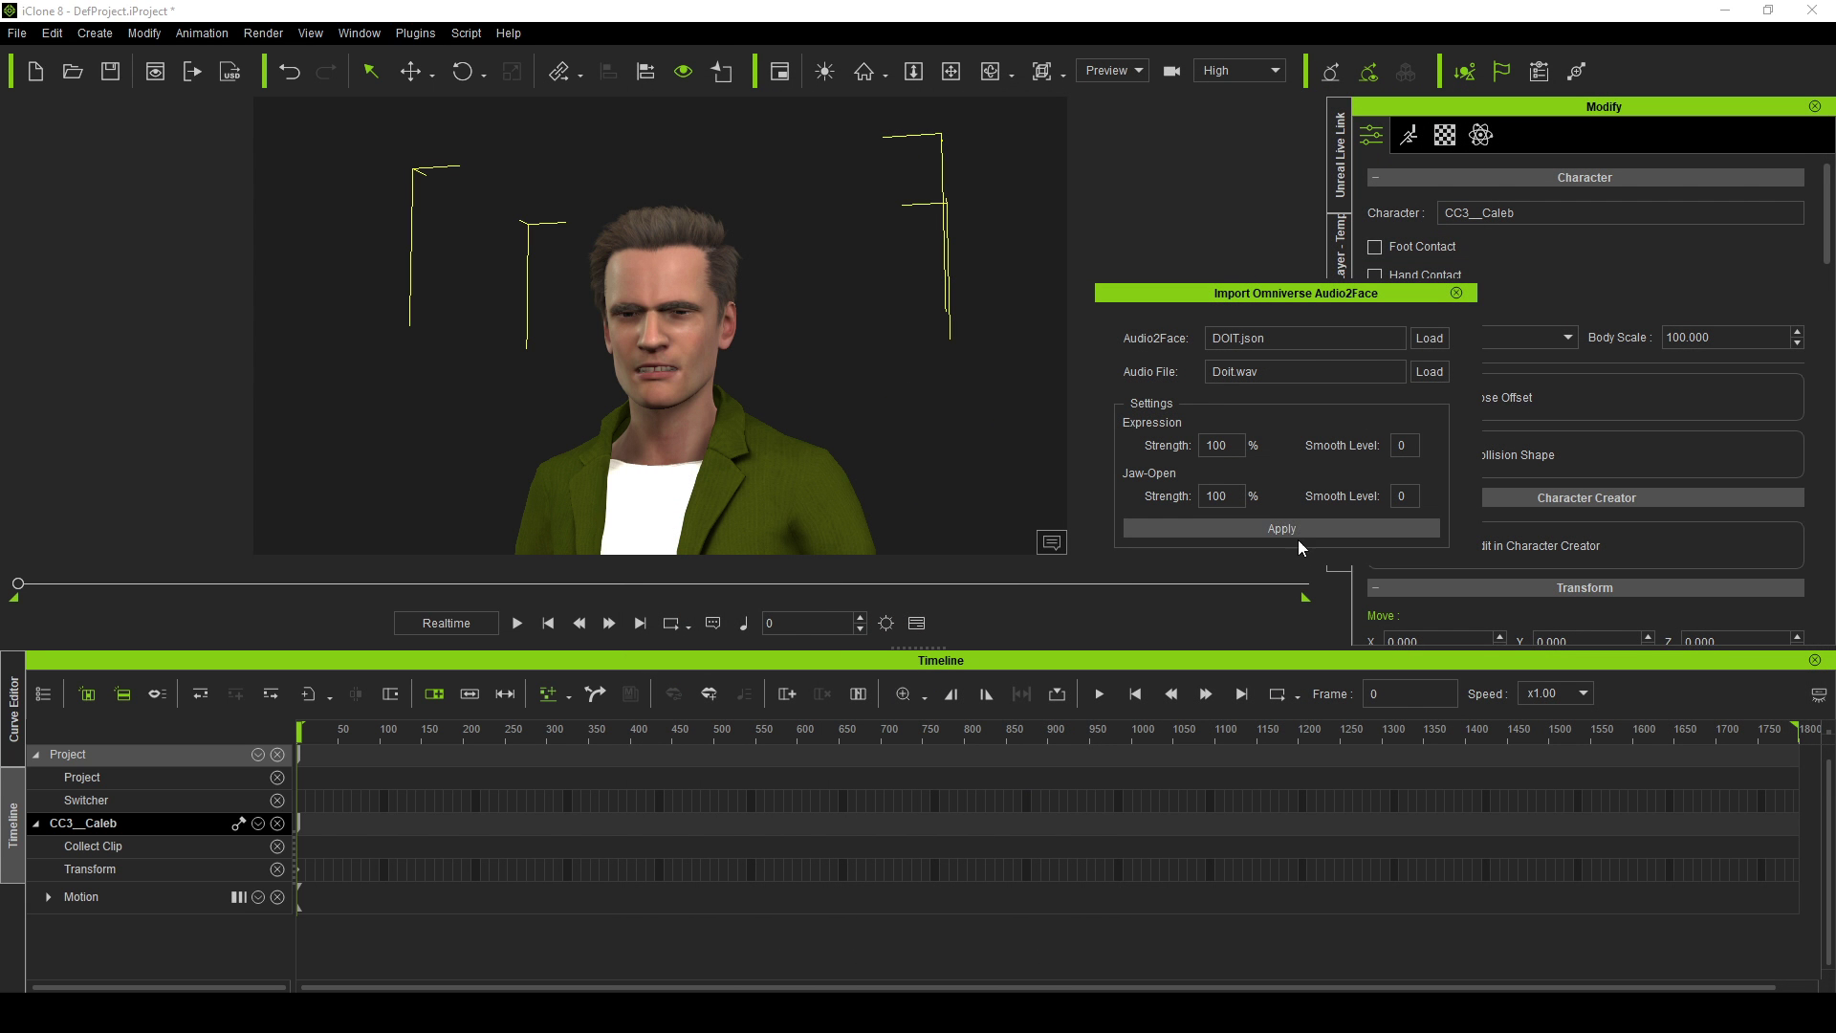
pyautogui.click(1270, 528)
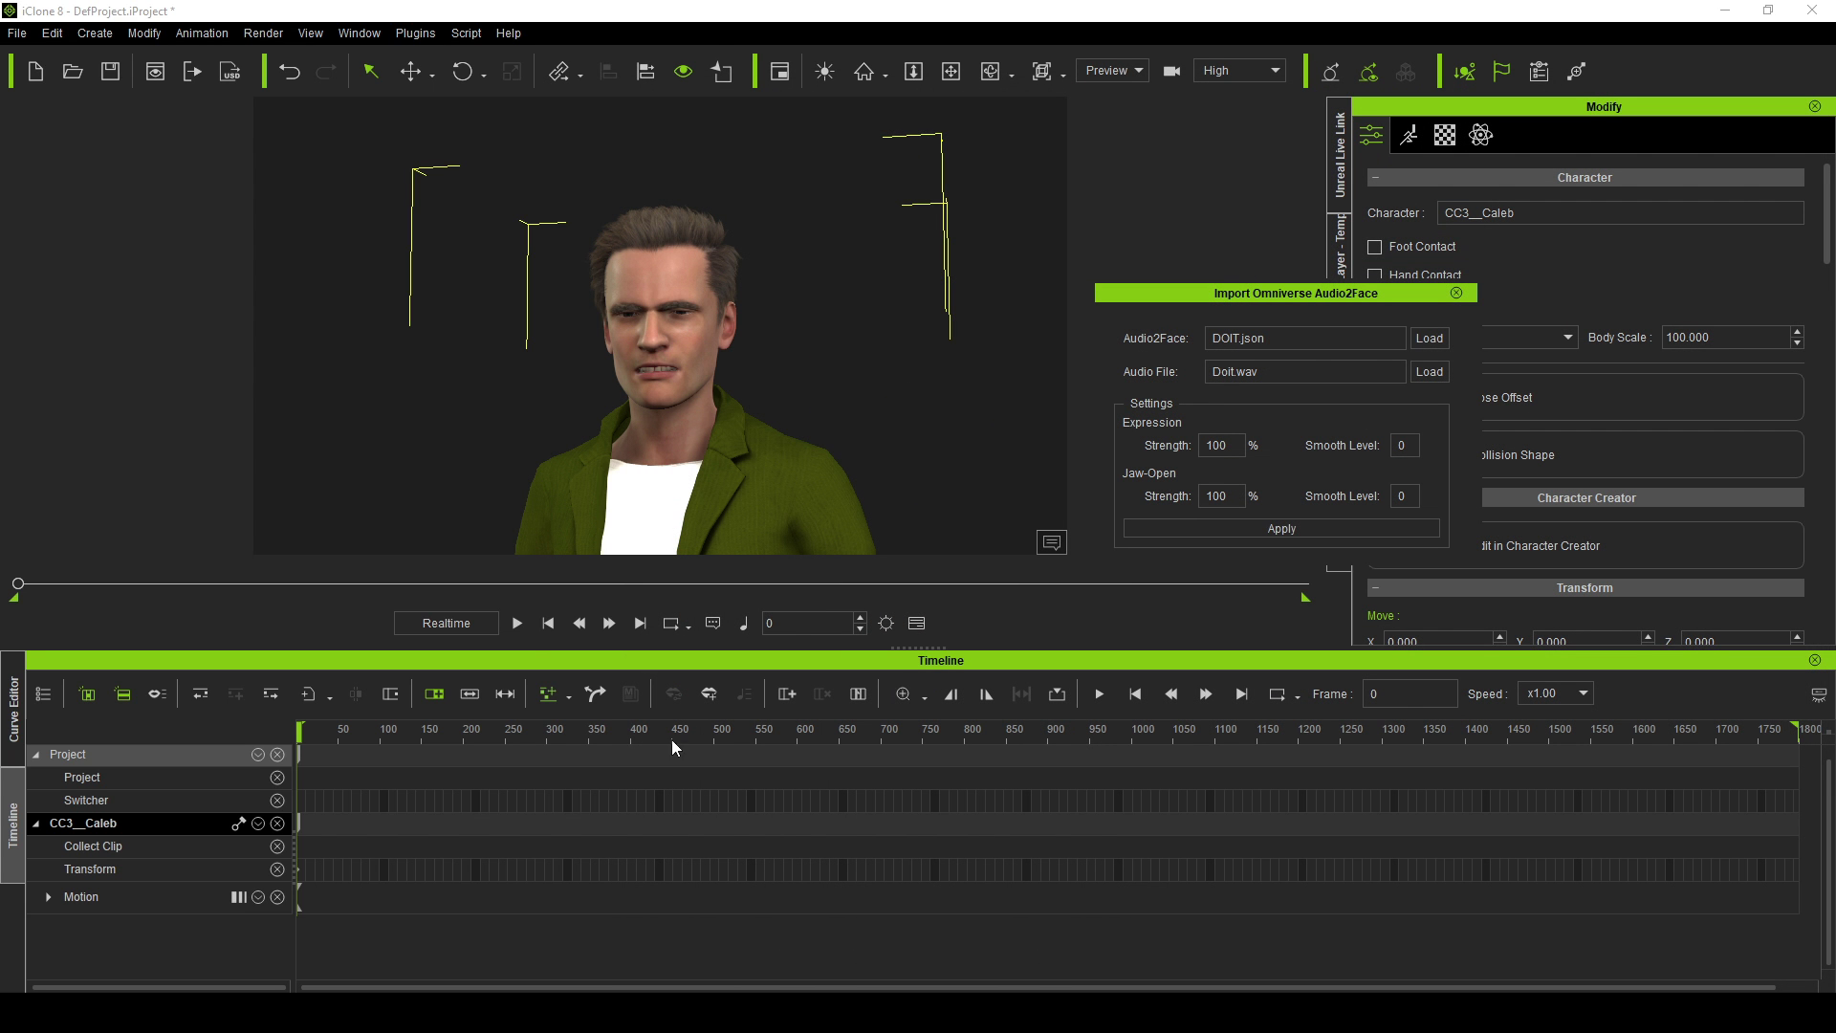
# Play the imported facial animation with its audio from the start, replay it, and stop playback
pyautogui.click(525, 631)
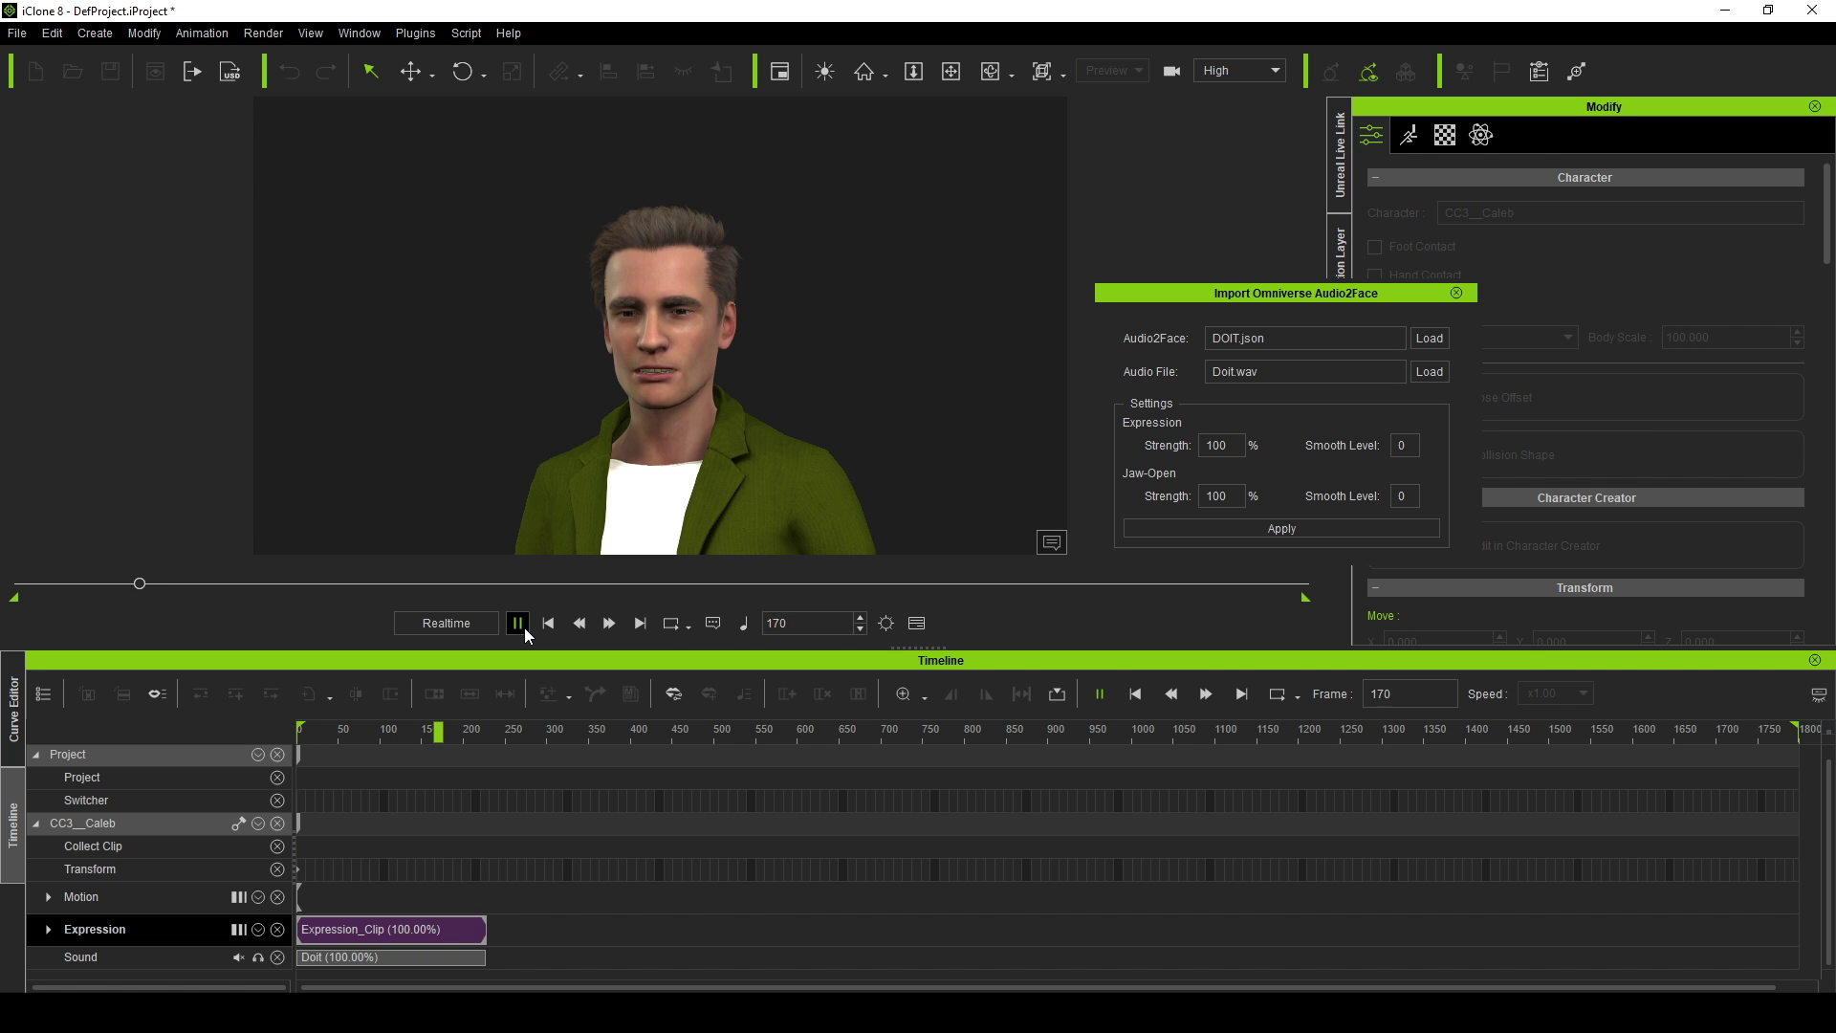
pyautogui.click(548, 623)
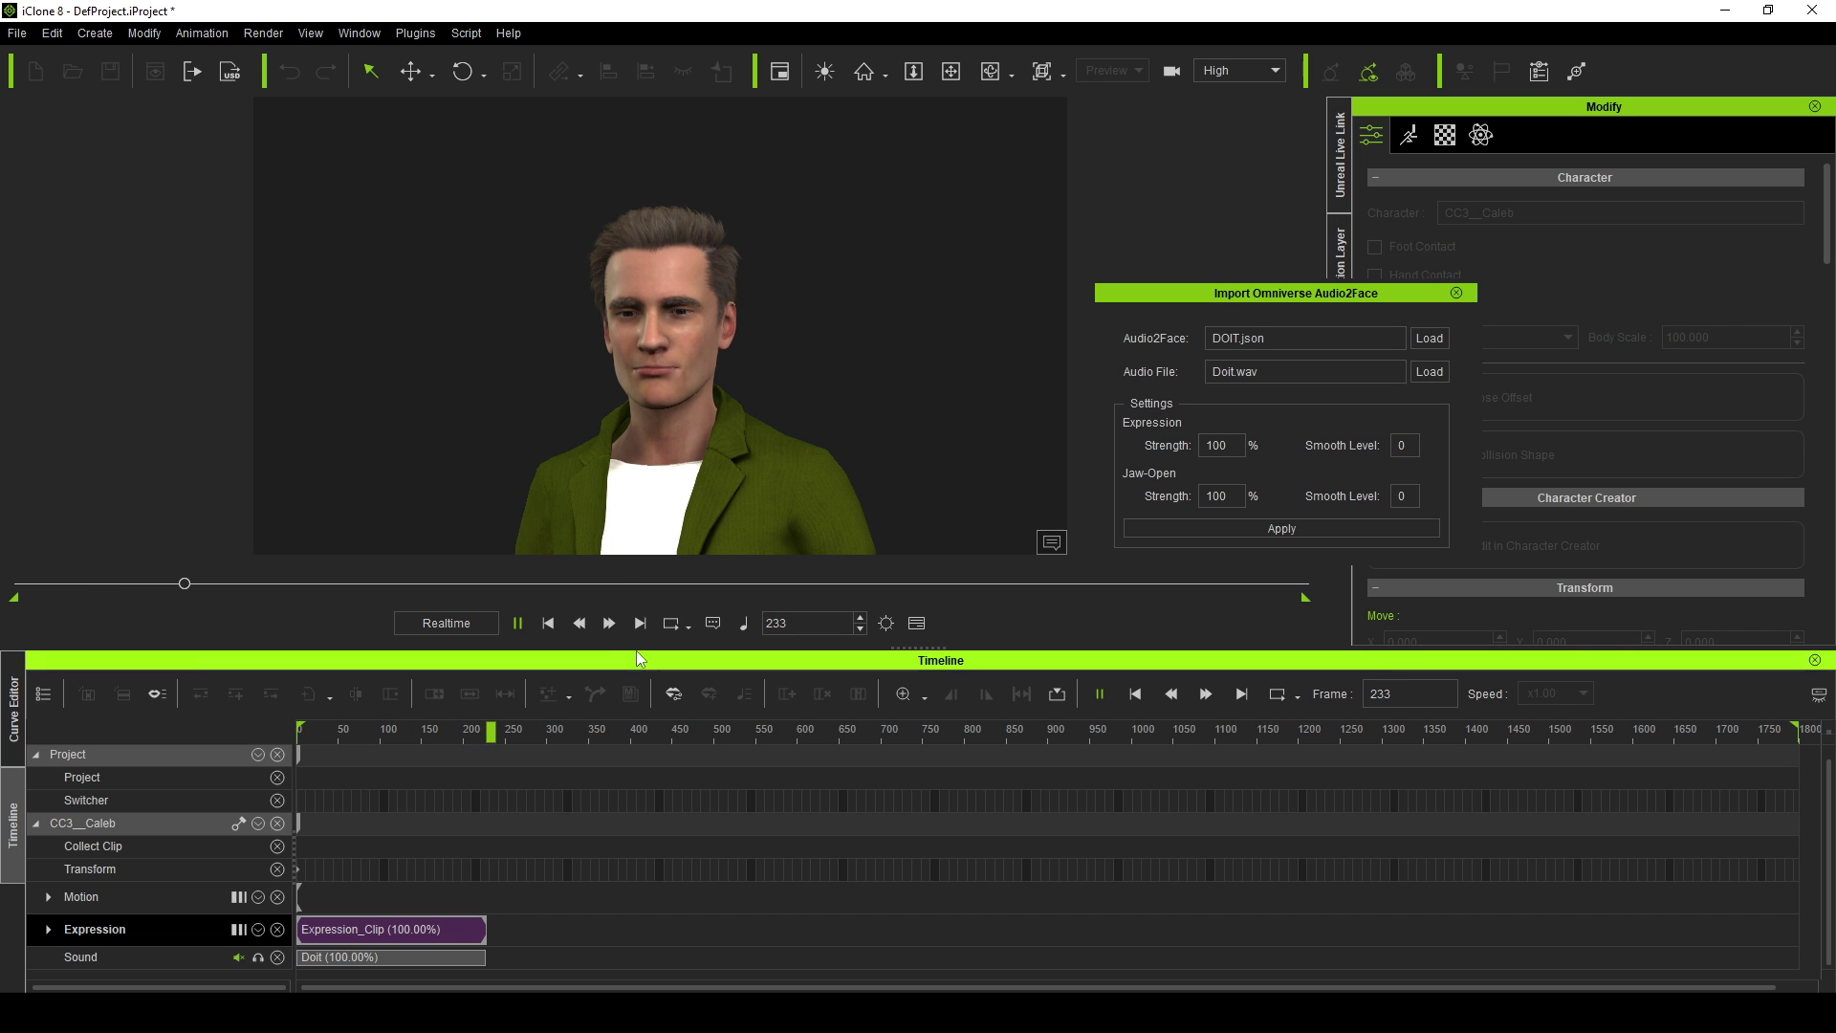
pyautogui.click(517, 623)
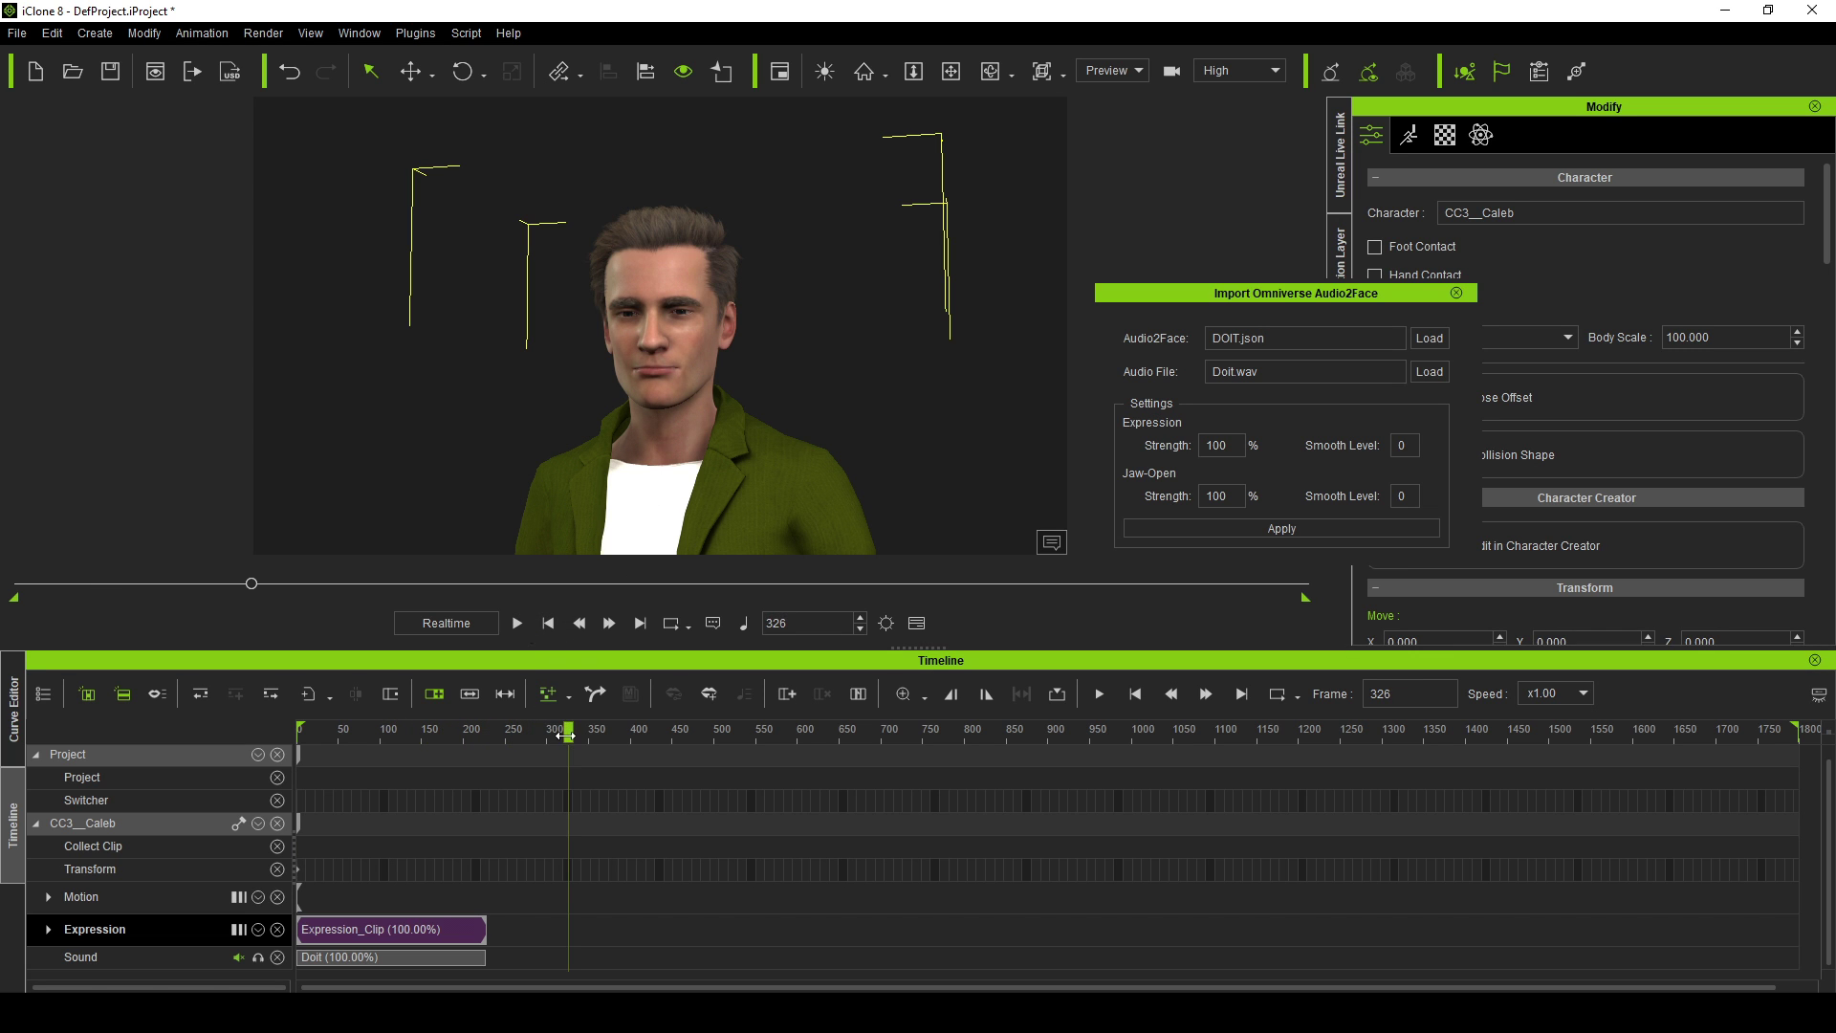
# Open the character's expression clip in the Curve Editor and display the Brow_Drop_Right curve
pyautogui.click(365, 934)
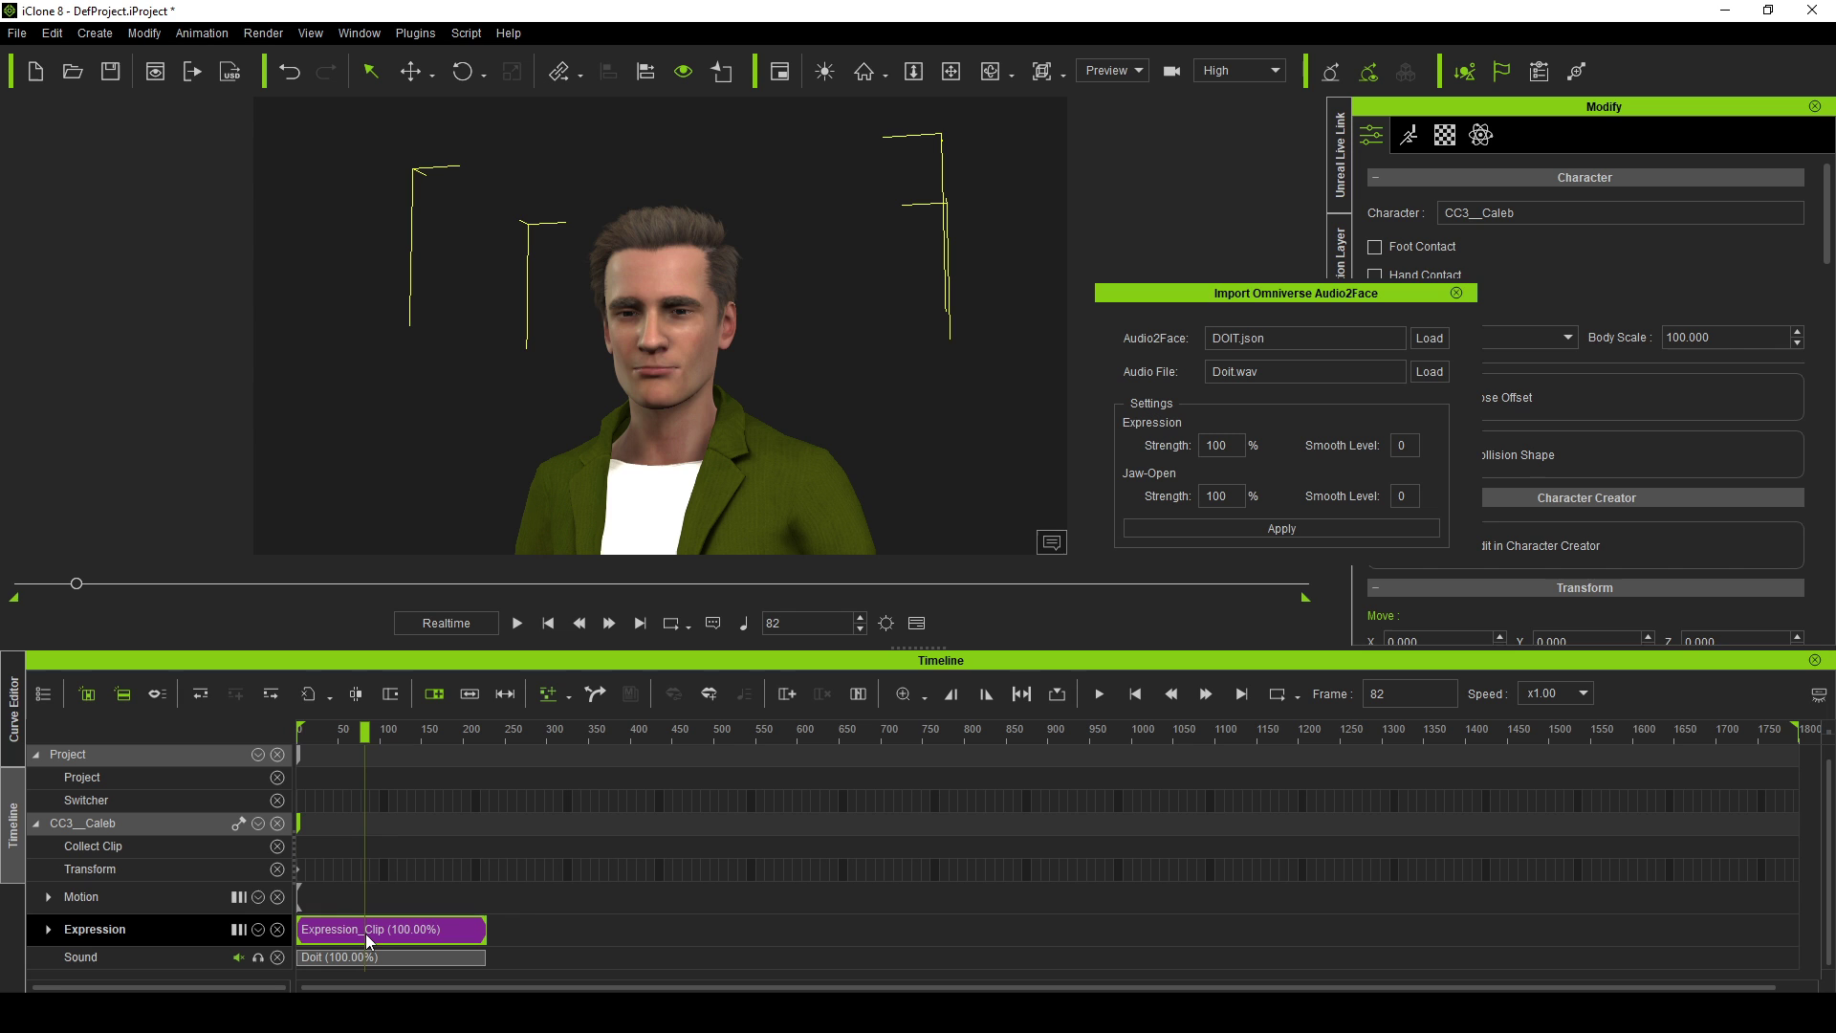
pyautogui.click(13, 709)
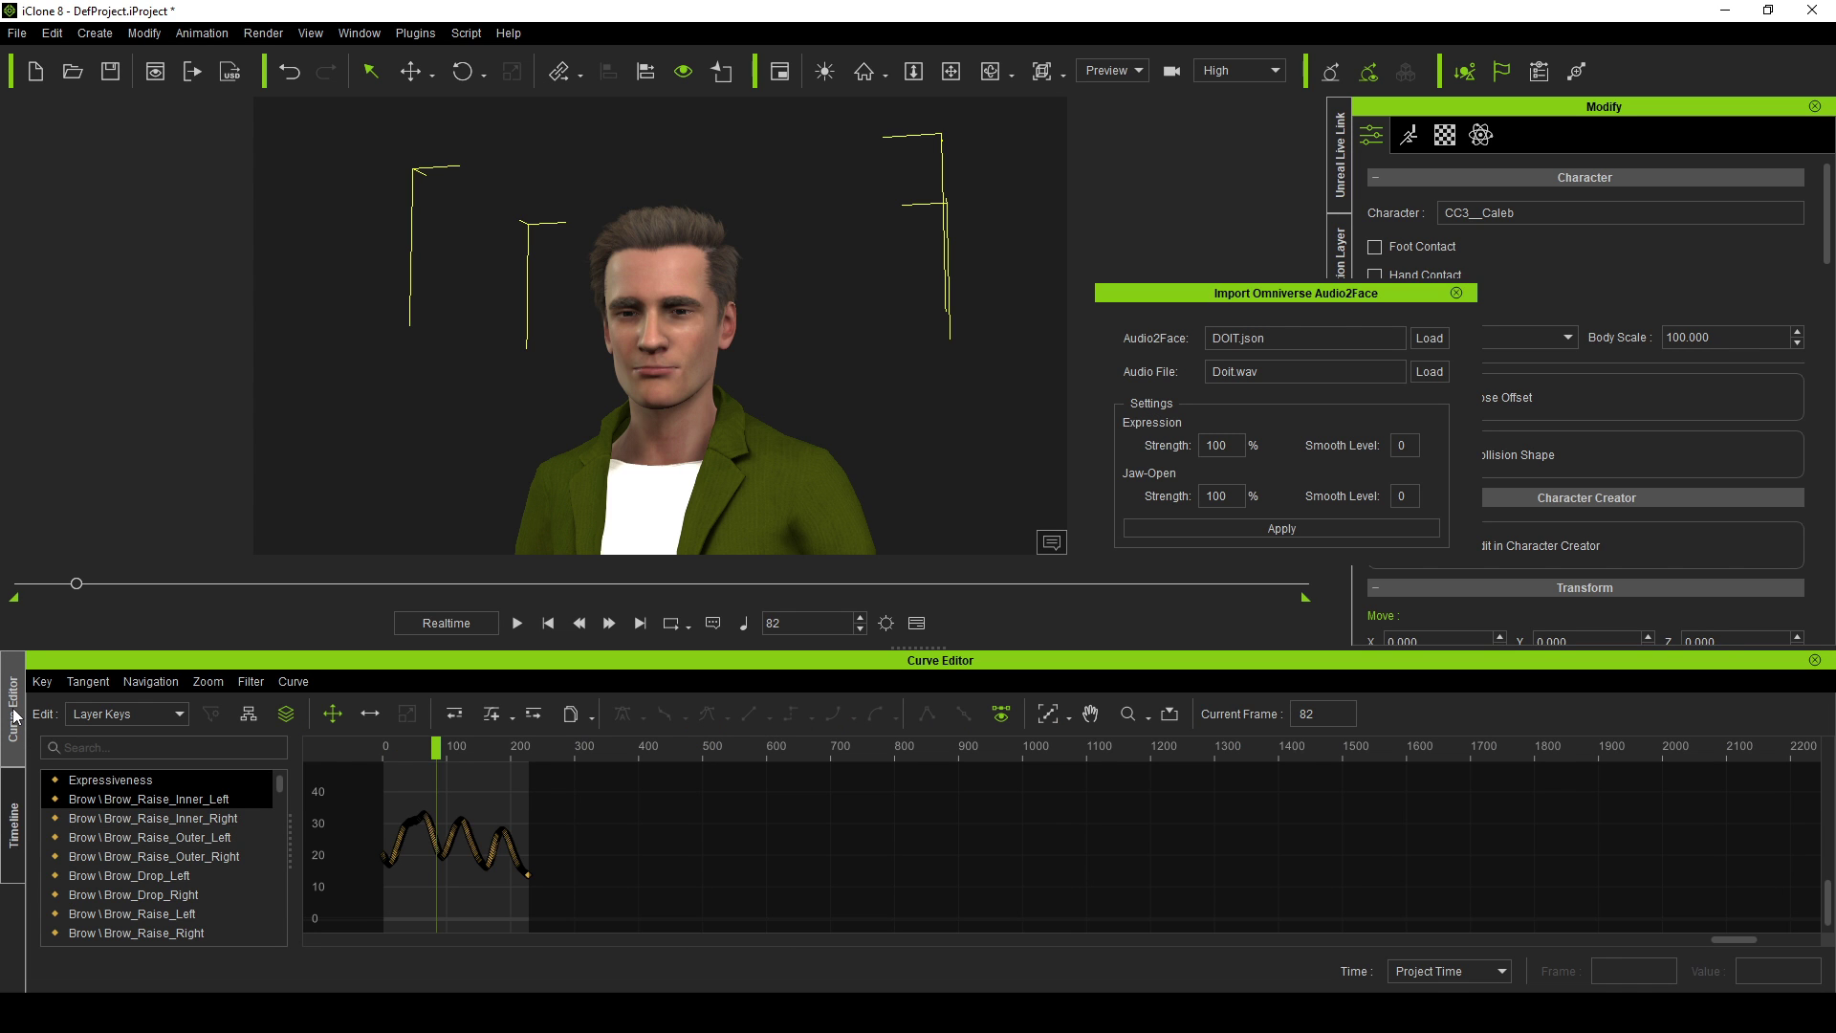
pyautogui.click(350, 36)
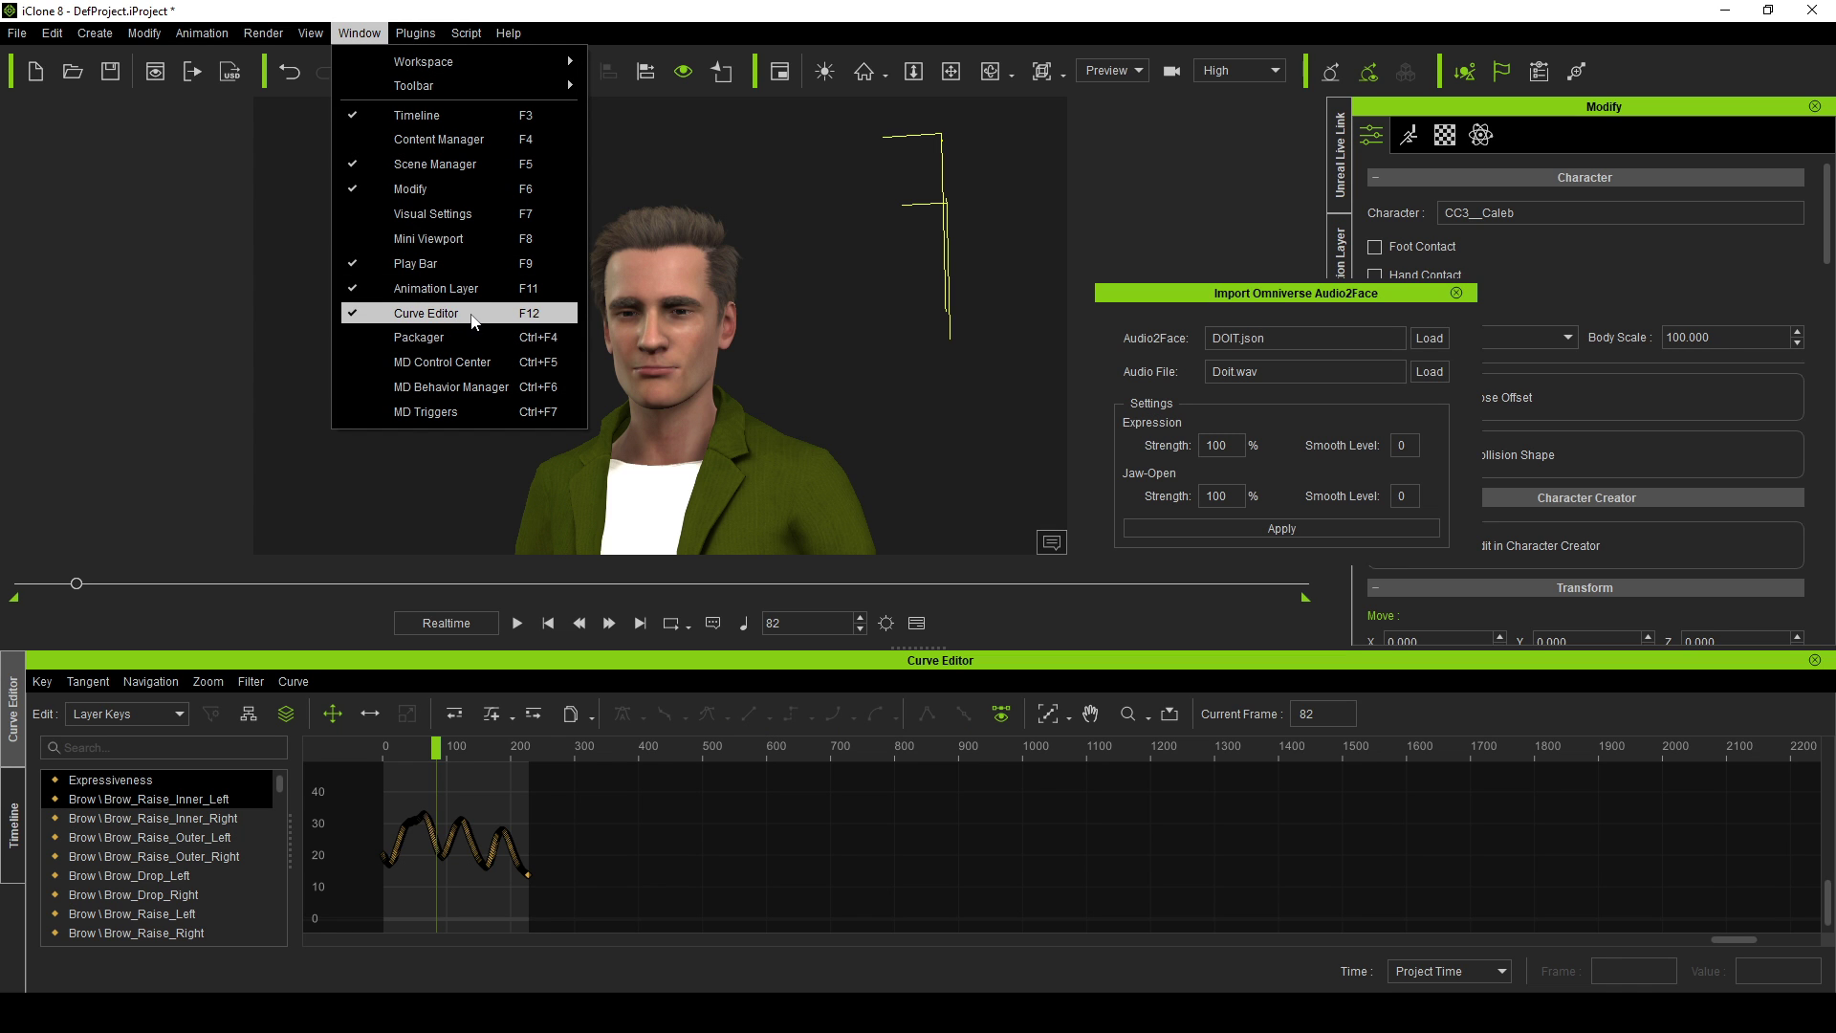
pyautogui.click(284, 773)
pyautogui.click(191, 894)
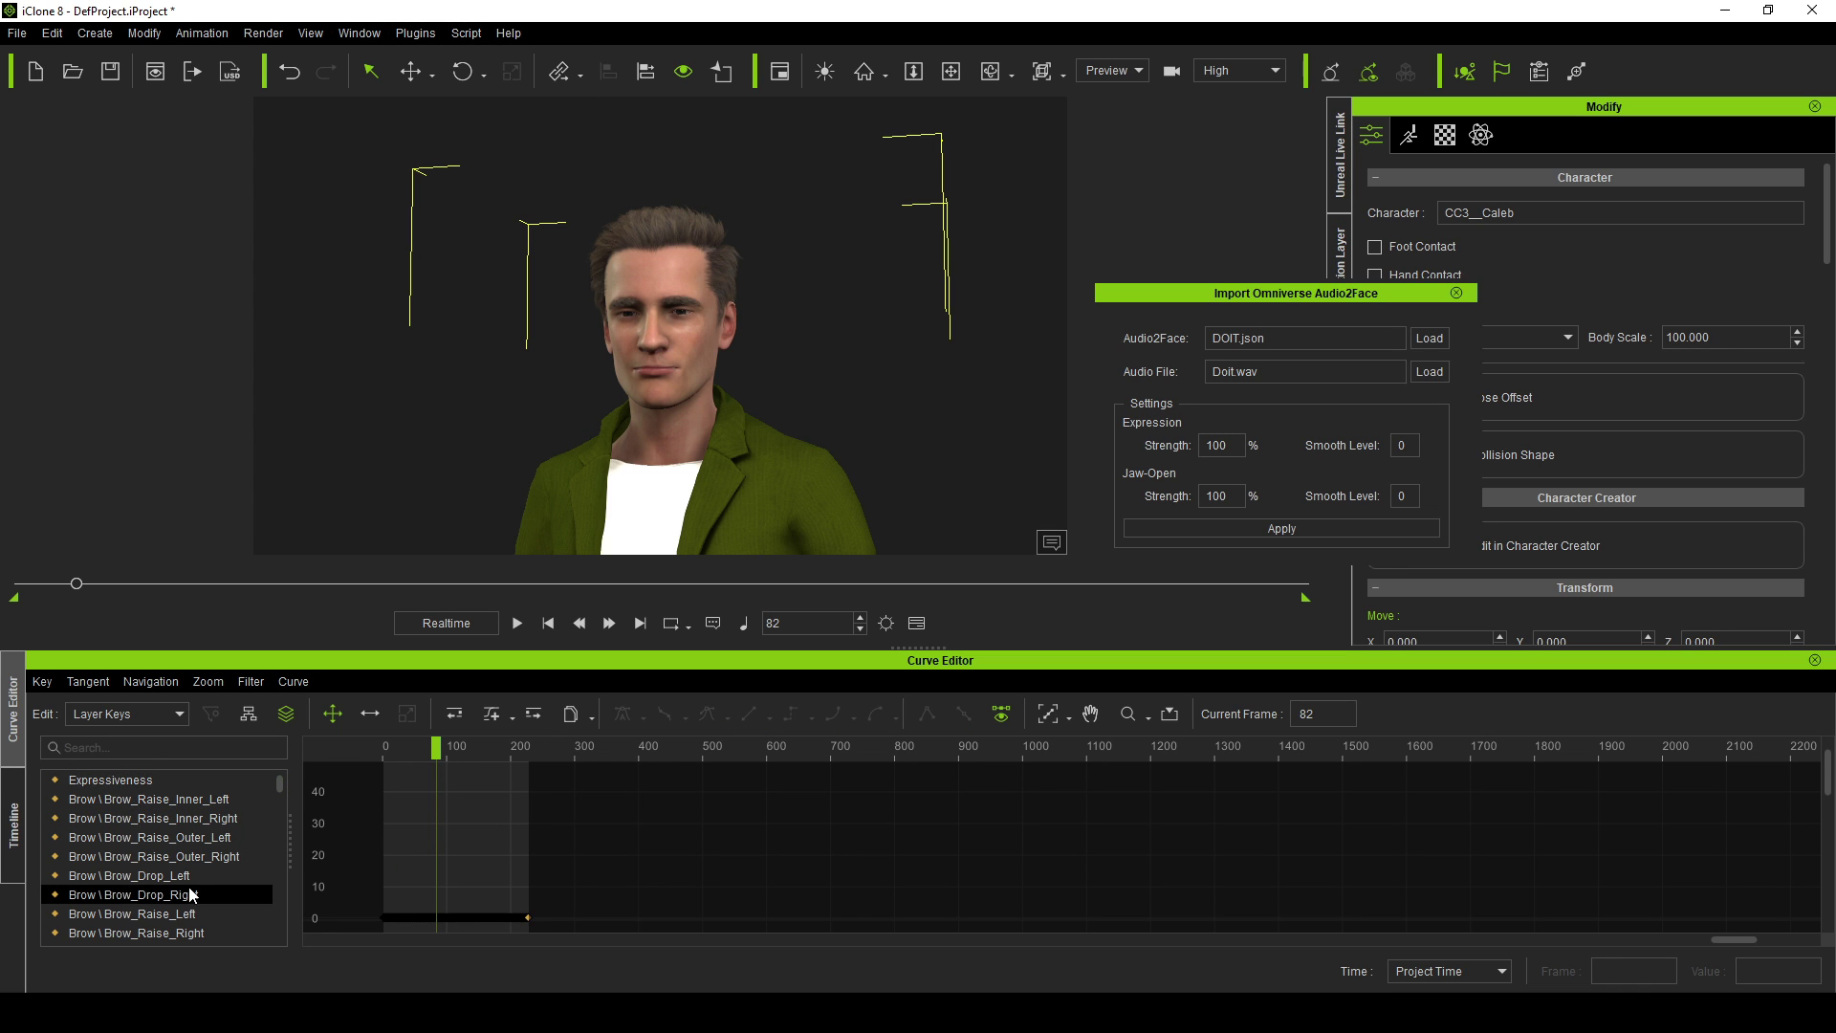
# Scale all keys of the Mouth_Open expression curve vertically so the tallest peak reaches about 30
pyautogui.scroll(-1, 192, 892)
pyautogui.scroll(-5, 191, 891)
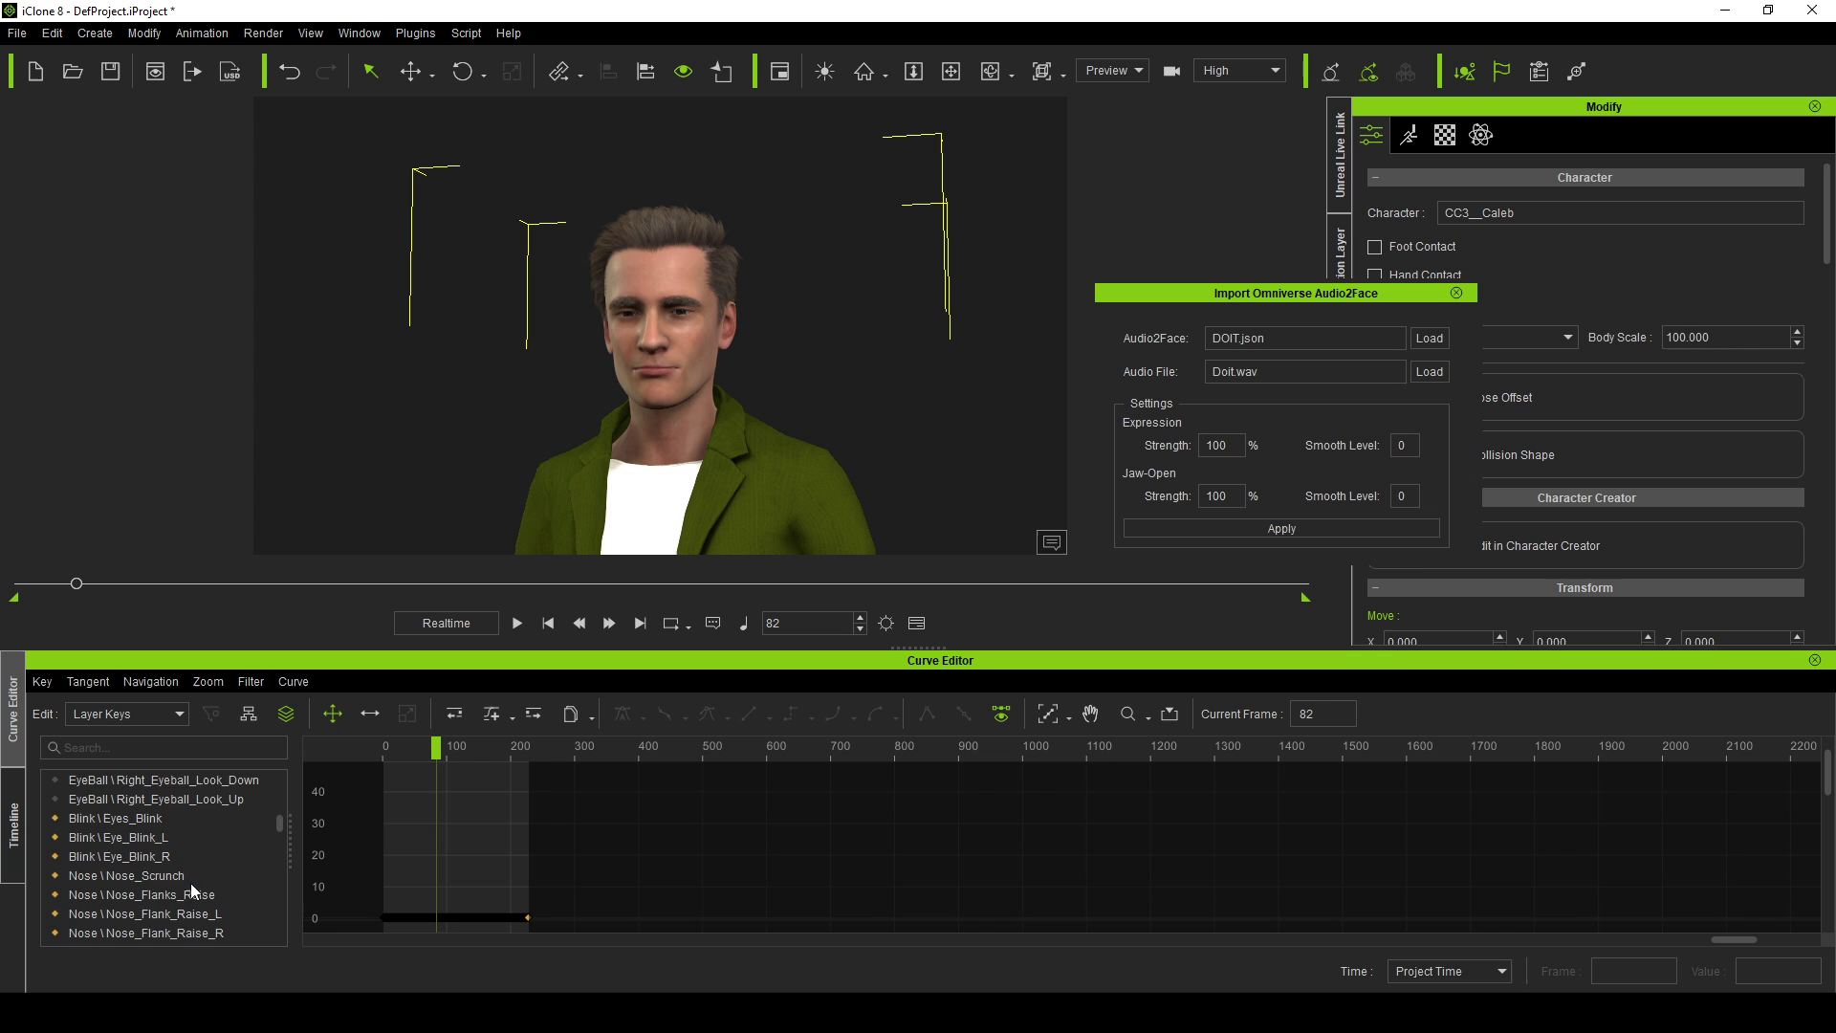
pyautogui.scroll(-10, 191, 884)
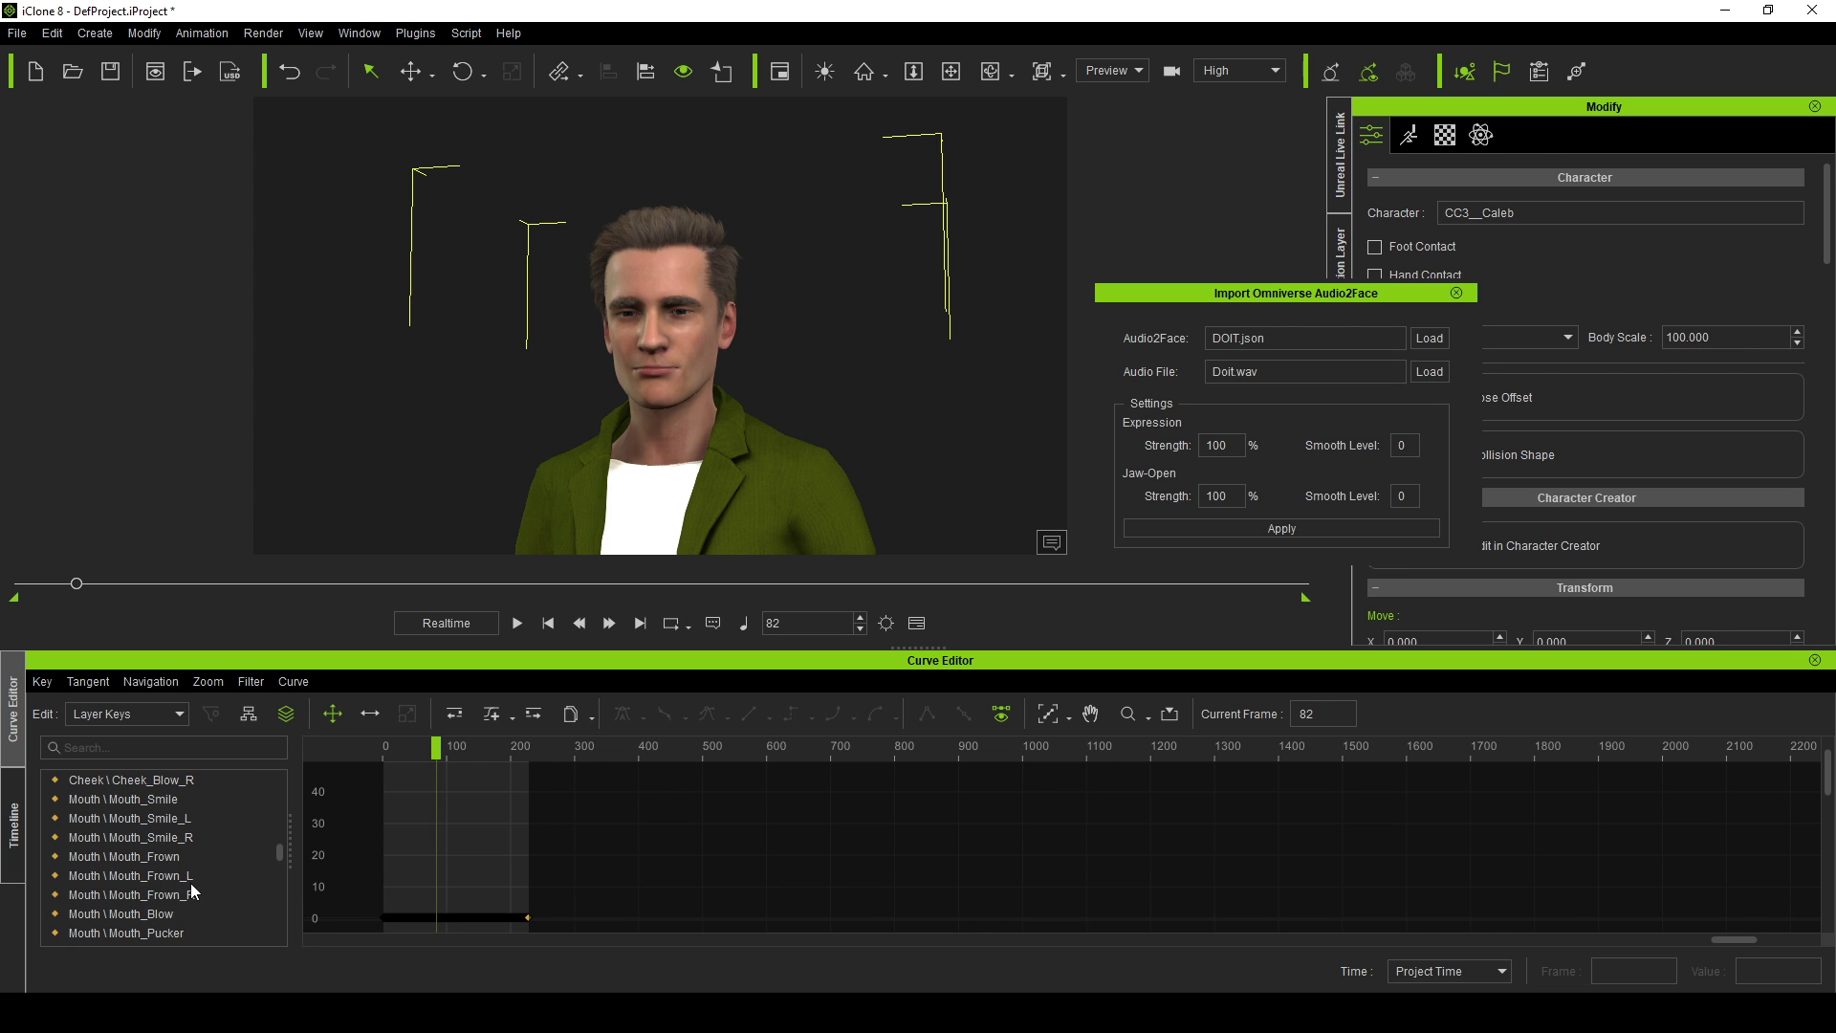
pyautogui.scroll(1, 182, 889)
pyautogui.click(182, 877)
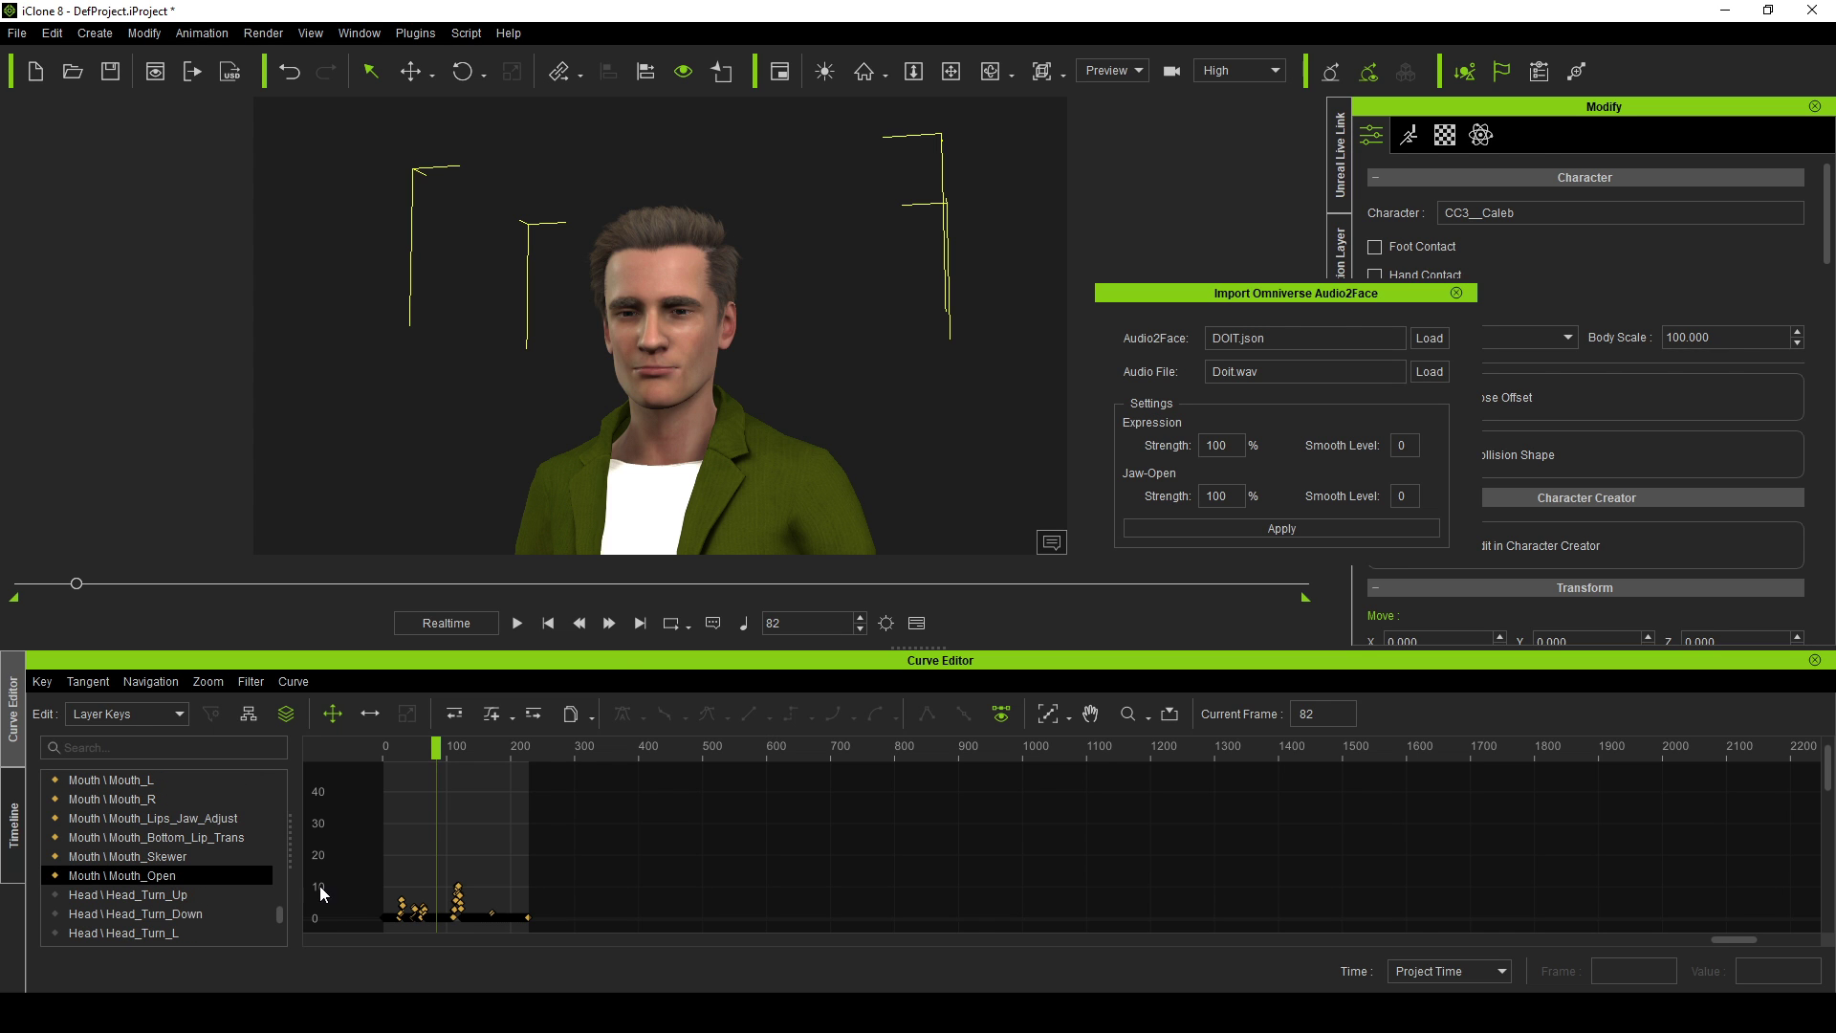
pyautogui.rightClick(431, 847)
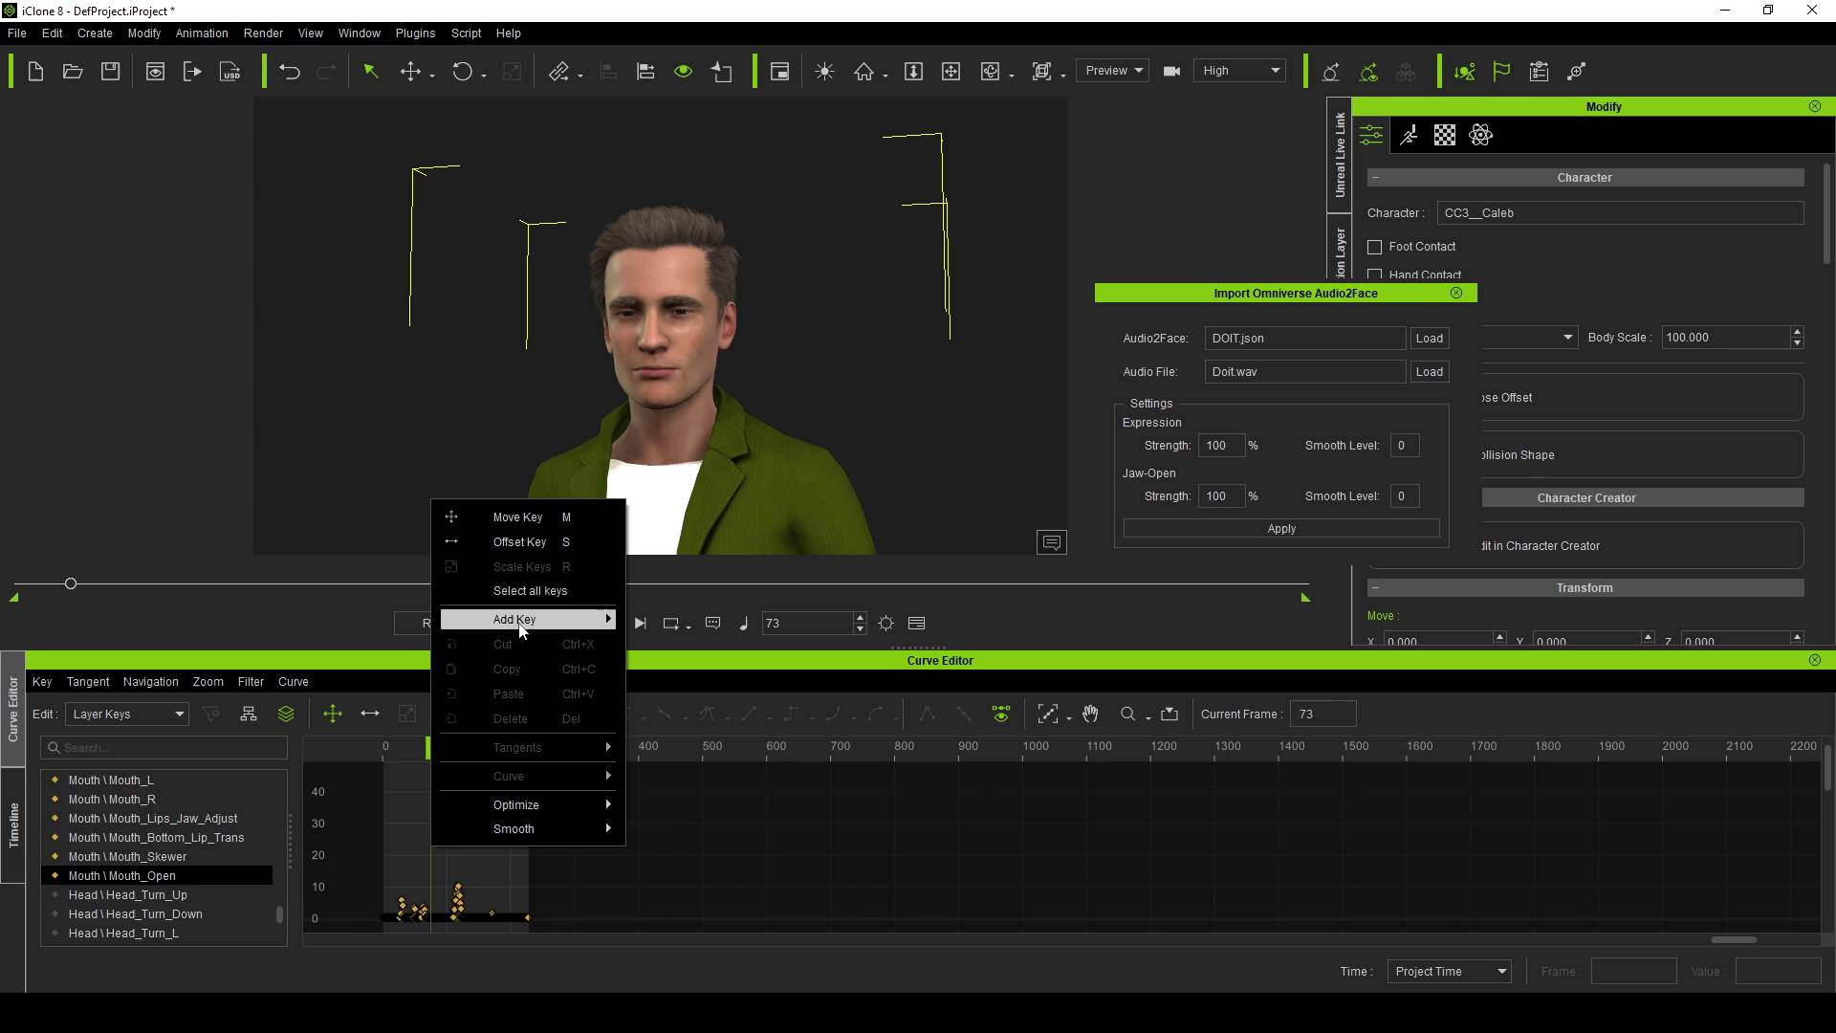
pyautogui.click(525, 591)
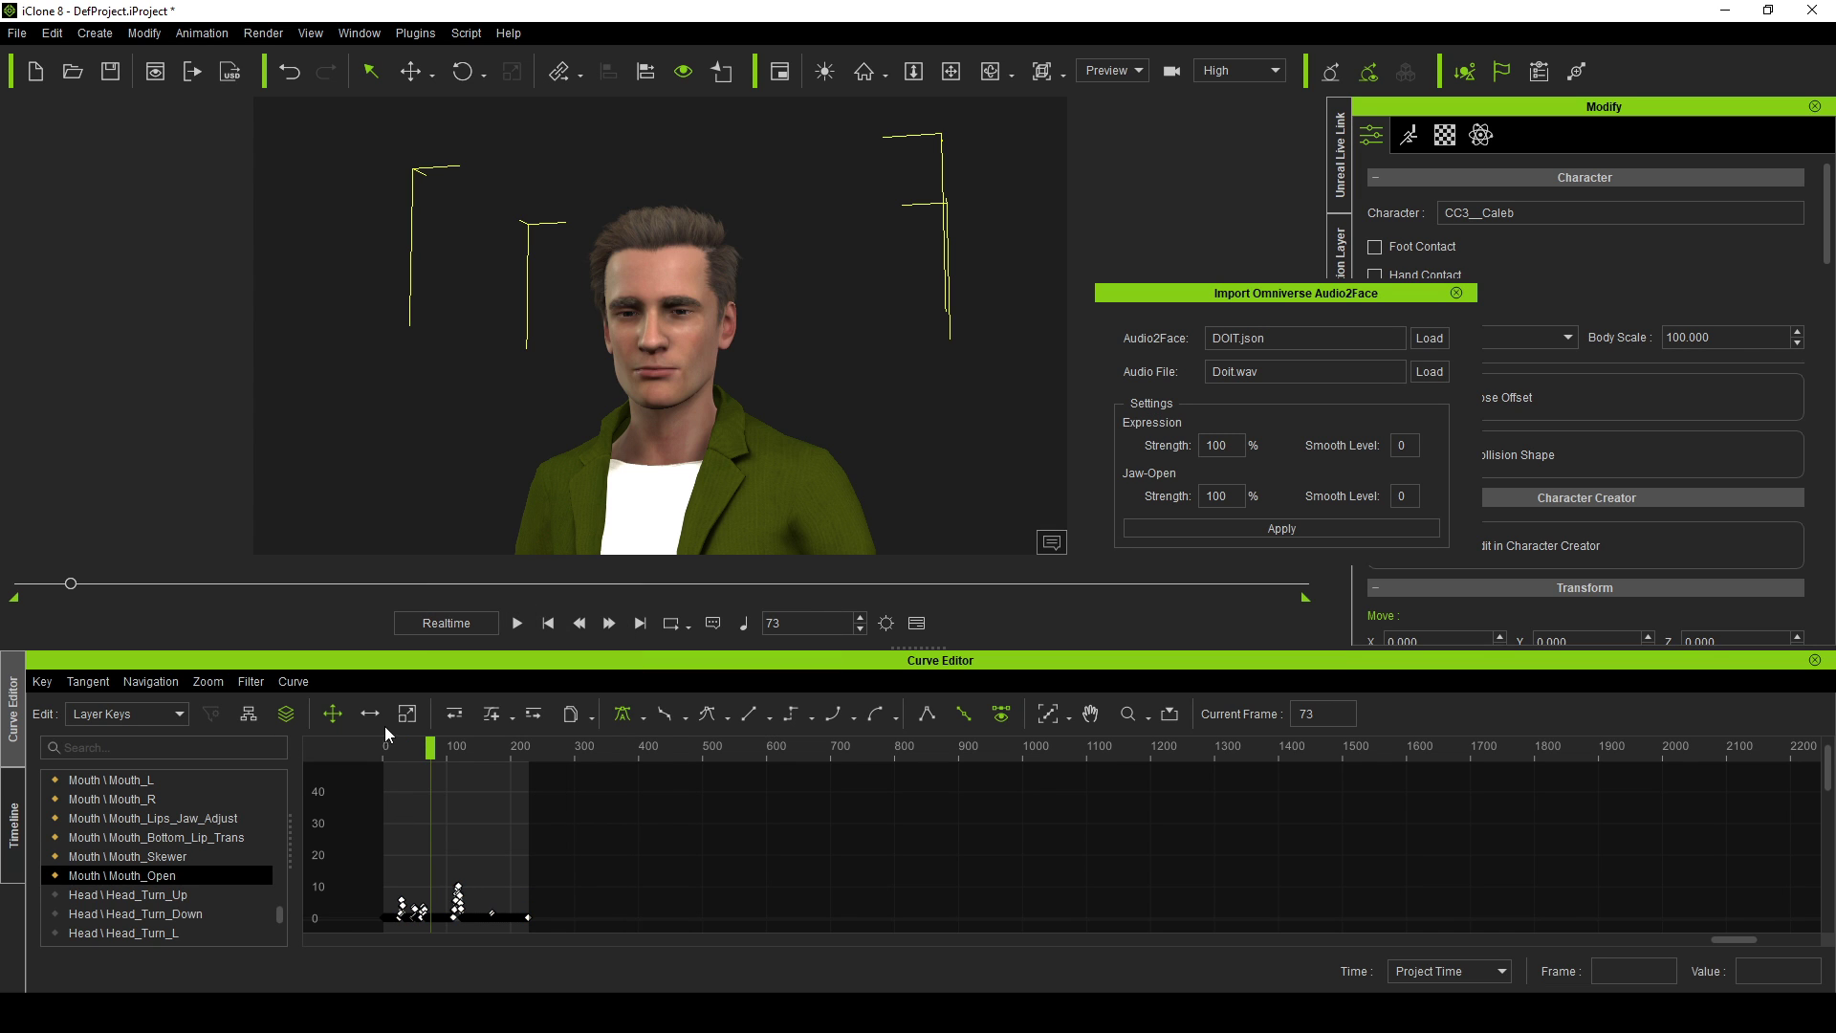
pyautogui.click(408, 714)
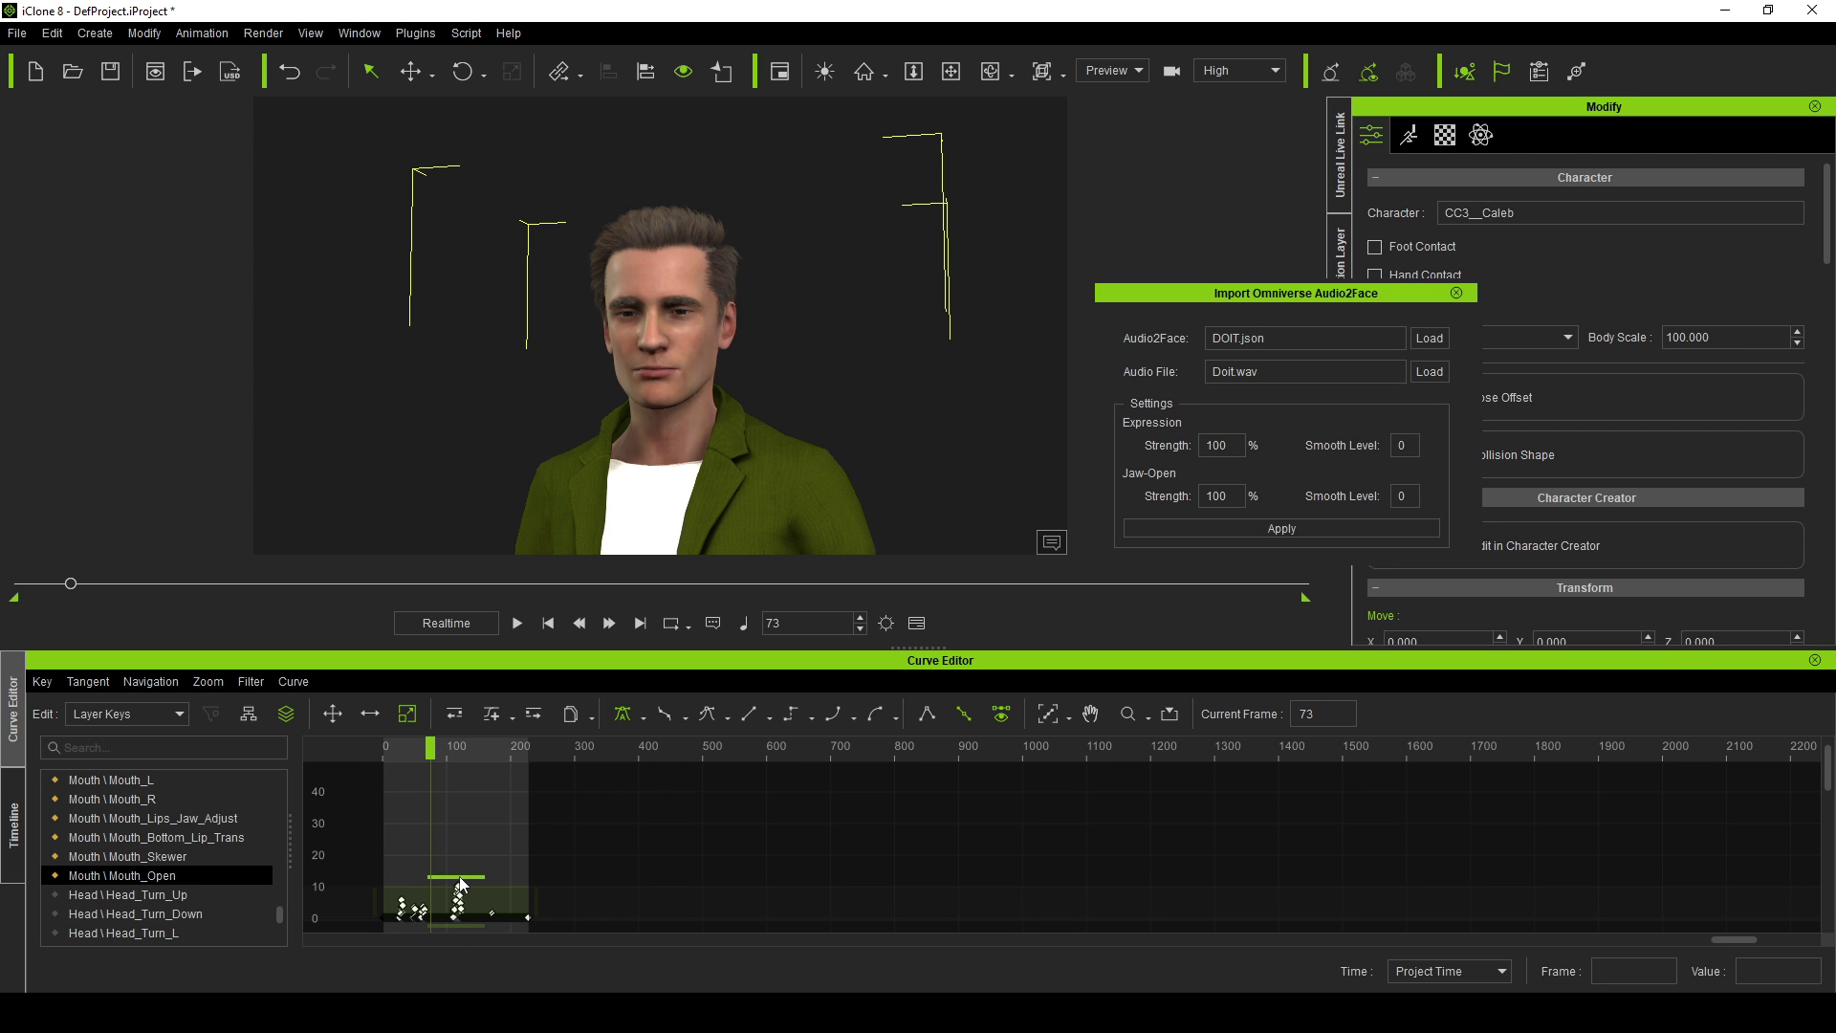
pyautogui.moveTo(461, 882); pyautogui.dragTo(461, 812)
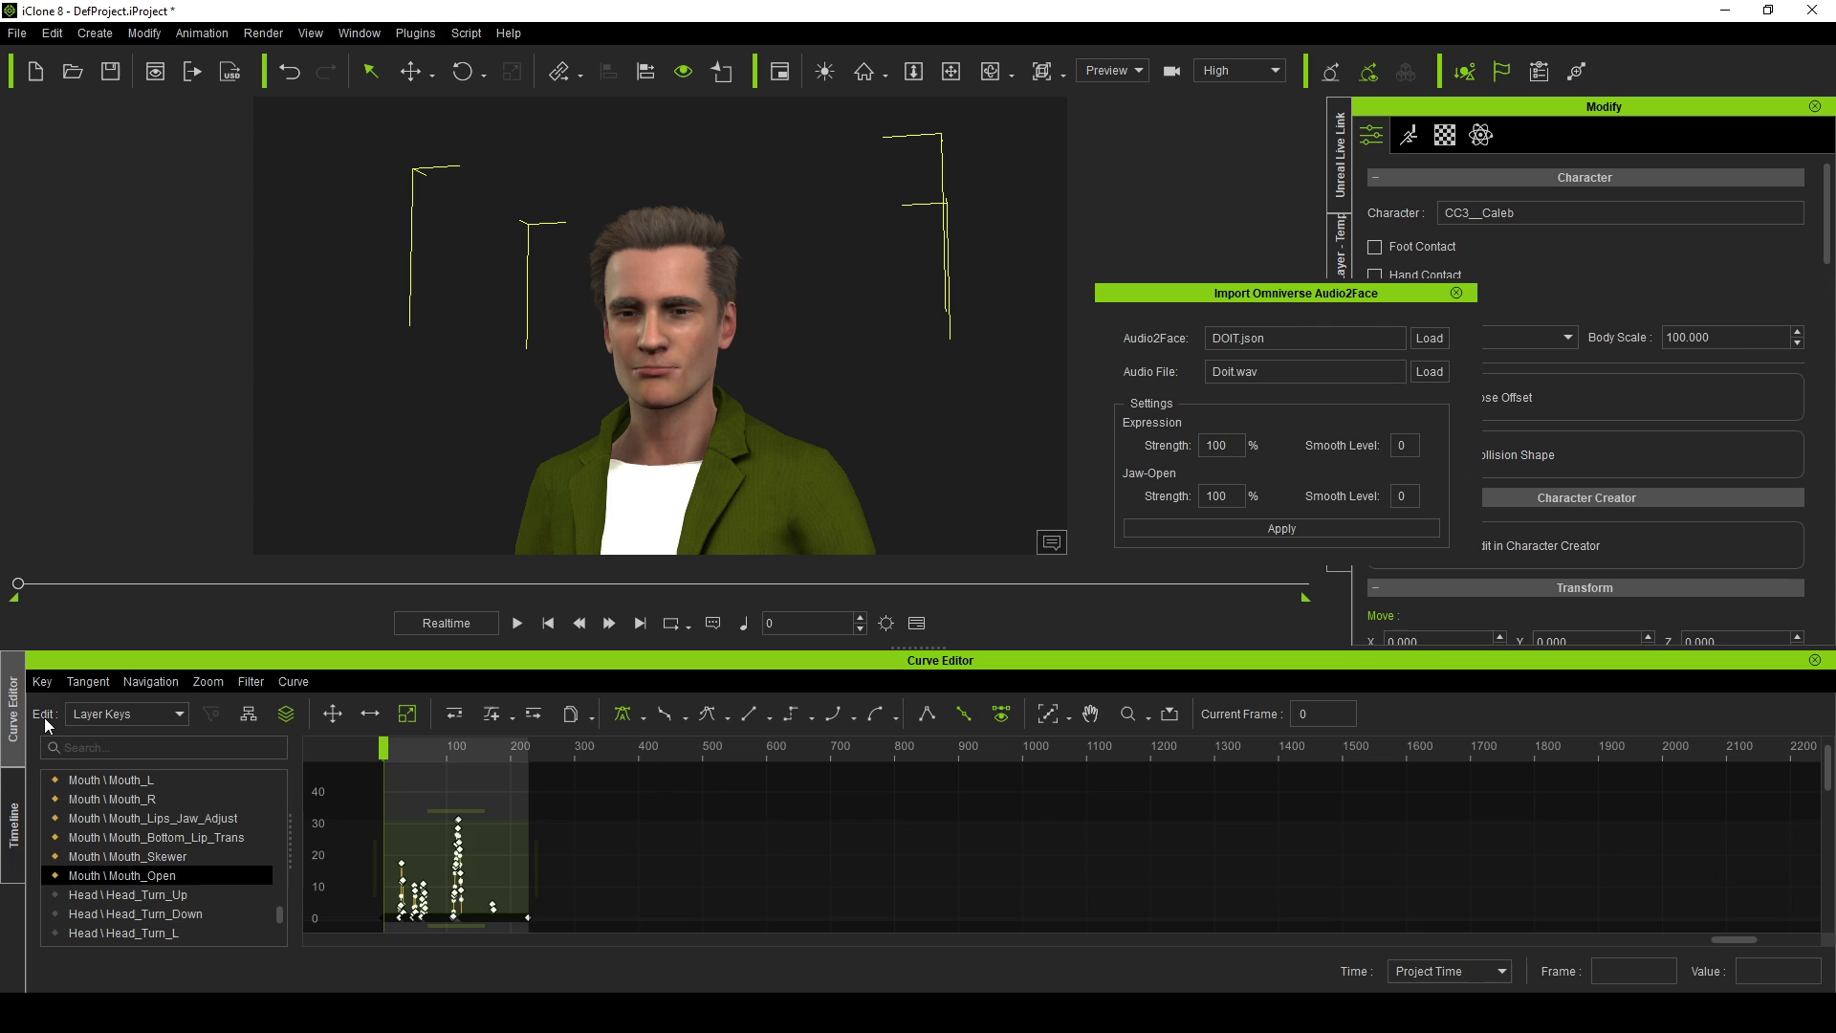
# Play the facial animation from the start to review the mouth opening, and scrub back to frame 154
pyautogui.click(13, 821)
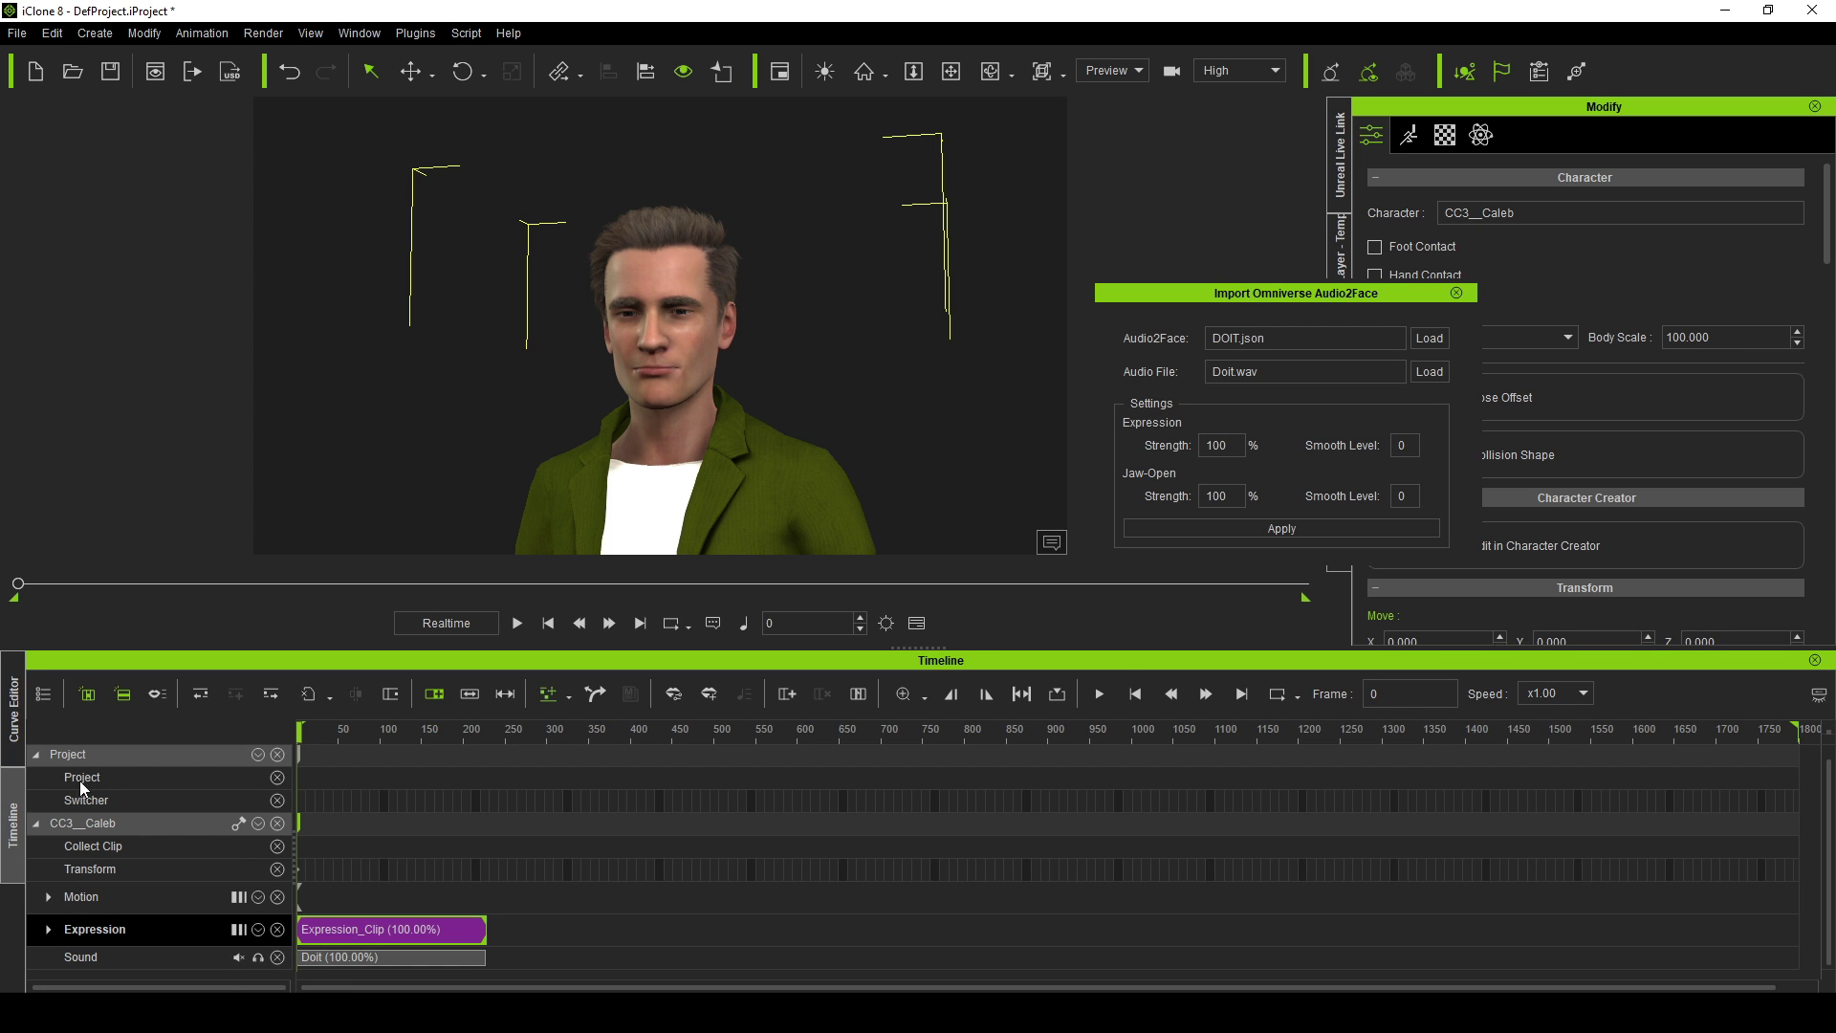
pyautogui.click(13, 708)
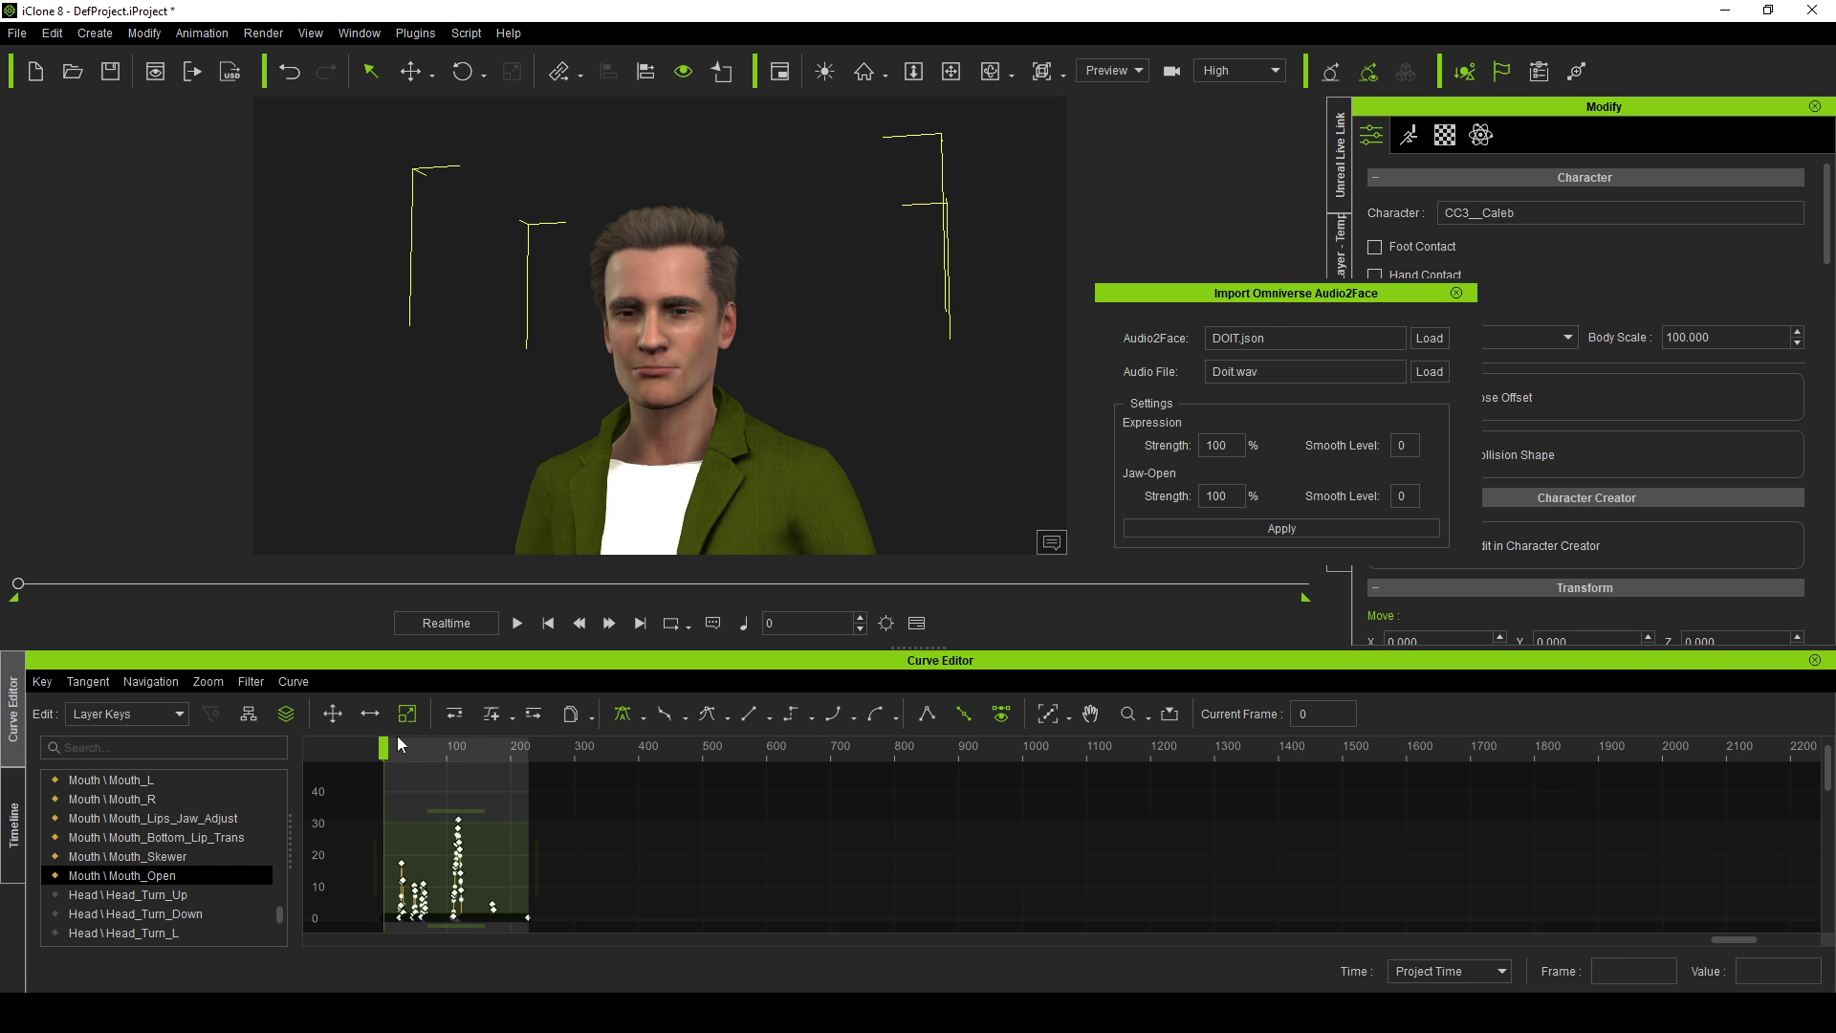
pyautogui.click(518, 629)
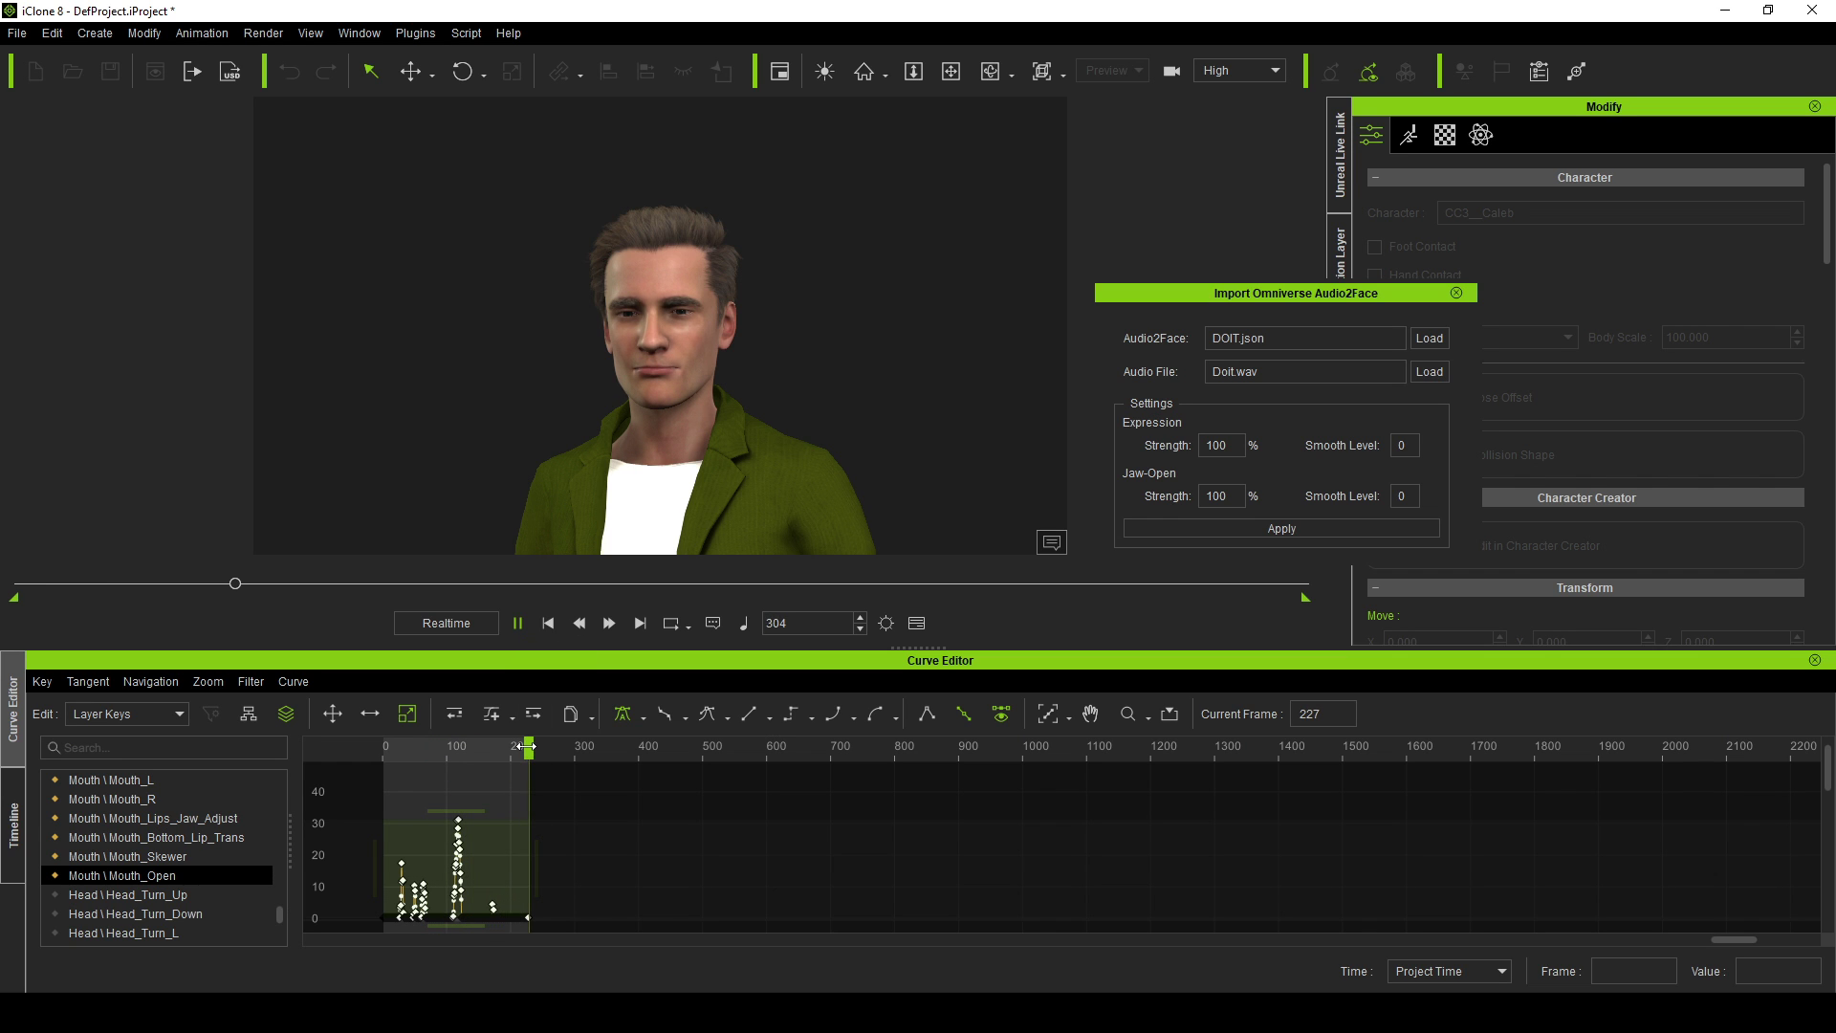
pyautogui.moveTo(527, 746); pyautogui.dragTo(482, 746)
# Raise all keys of the Mouth_Smile curve by about 10 and compress them vertically so the lowest sit near 20
pyautogui.moveTo(280, 914); pyautogui.dragTo(289, 851)
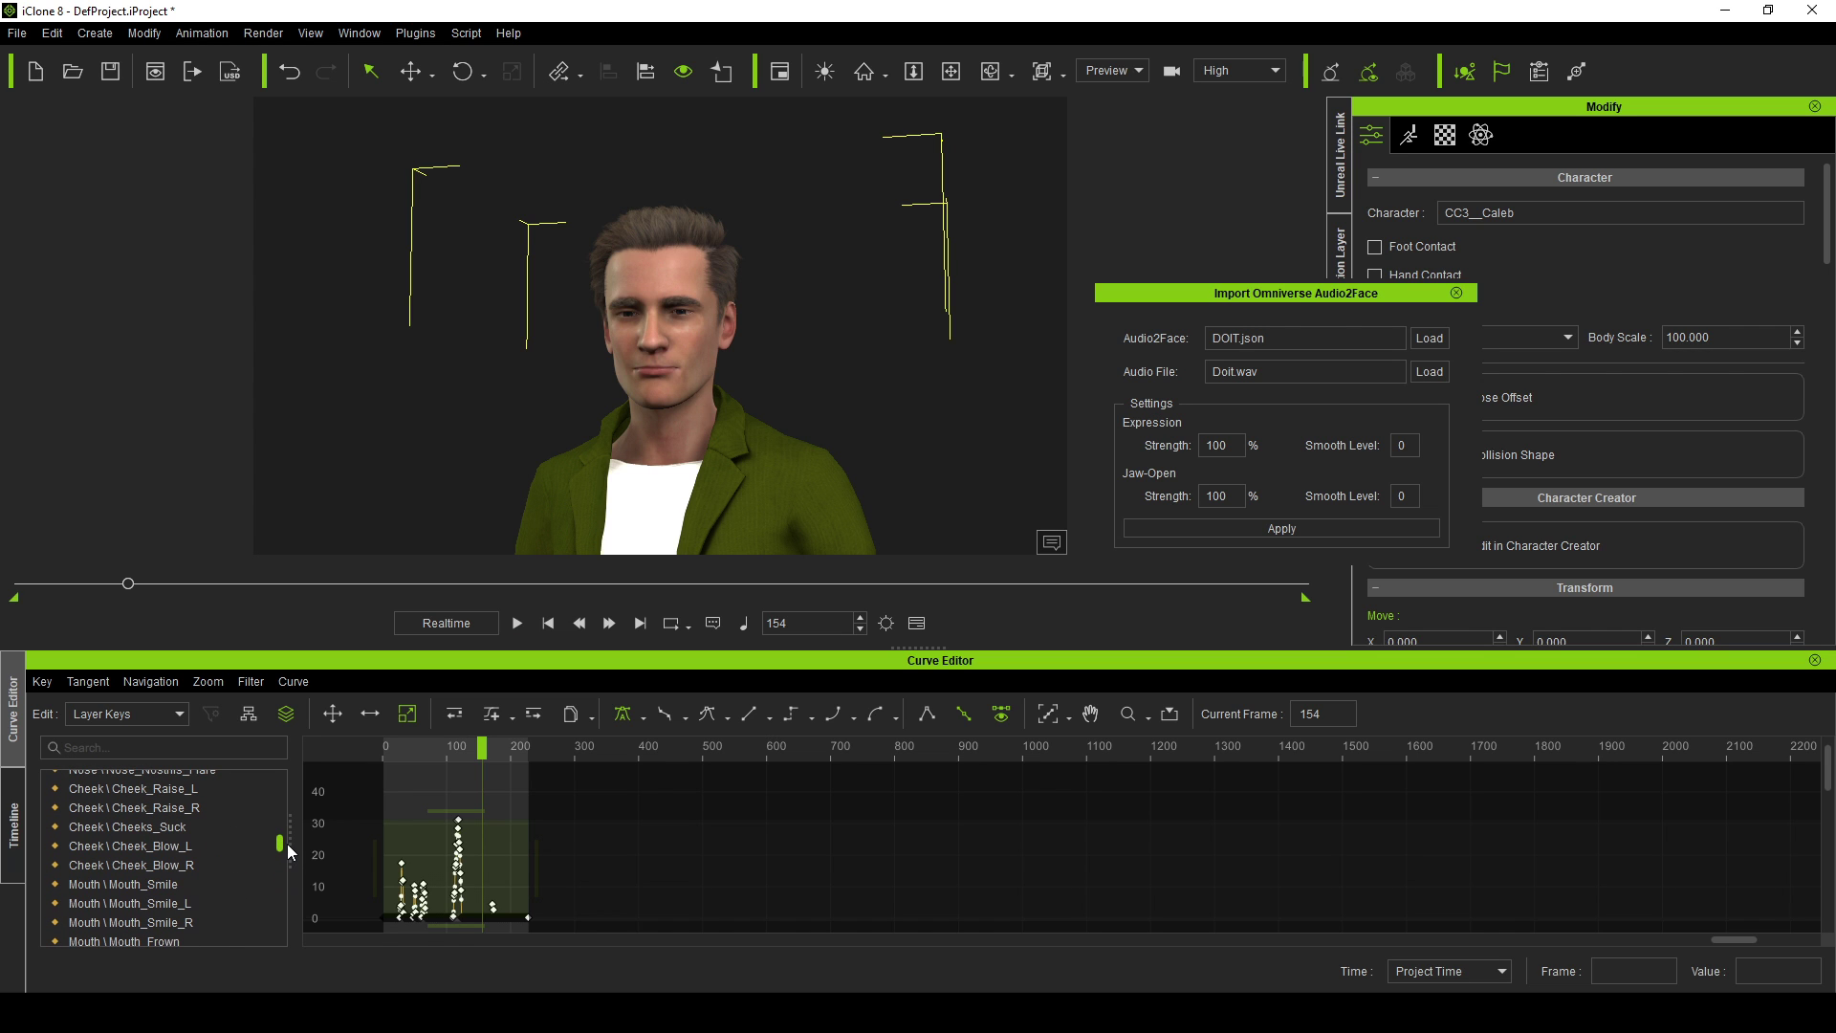
pyautogui.click(175, 886)
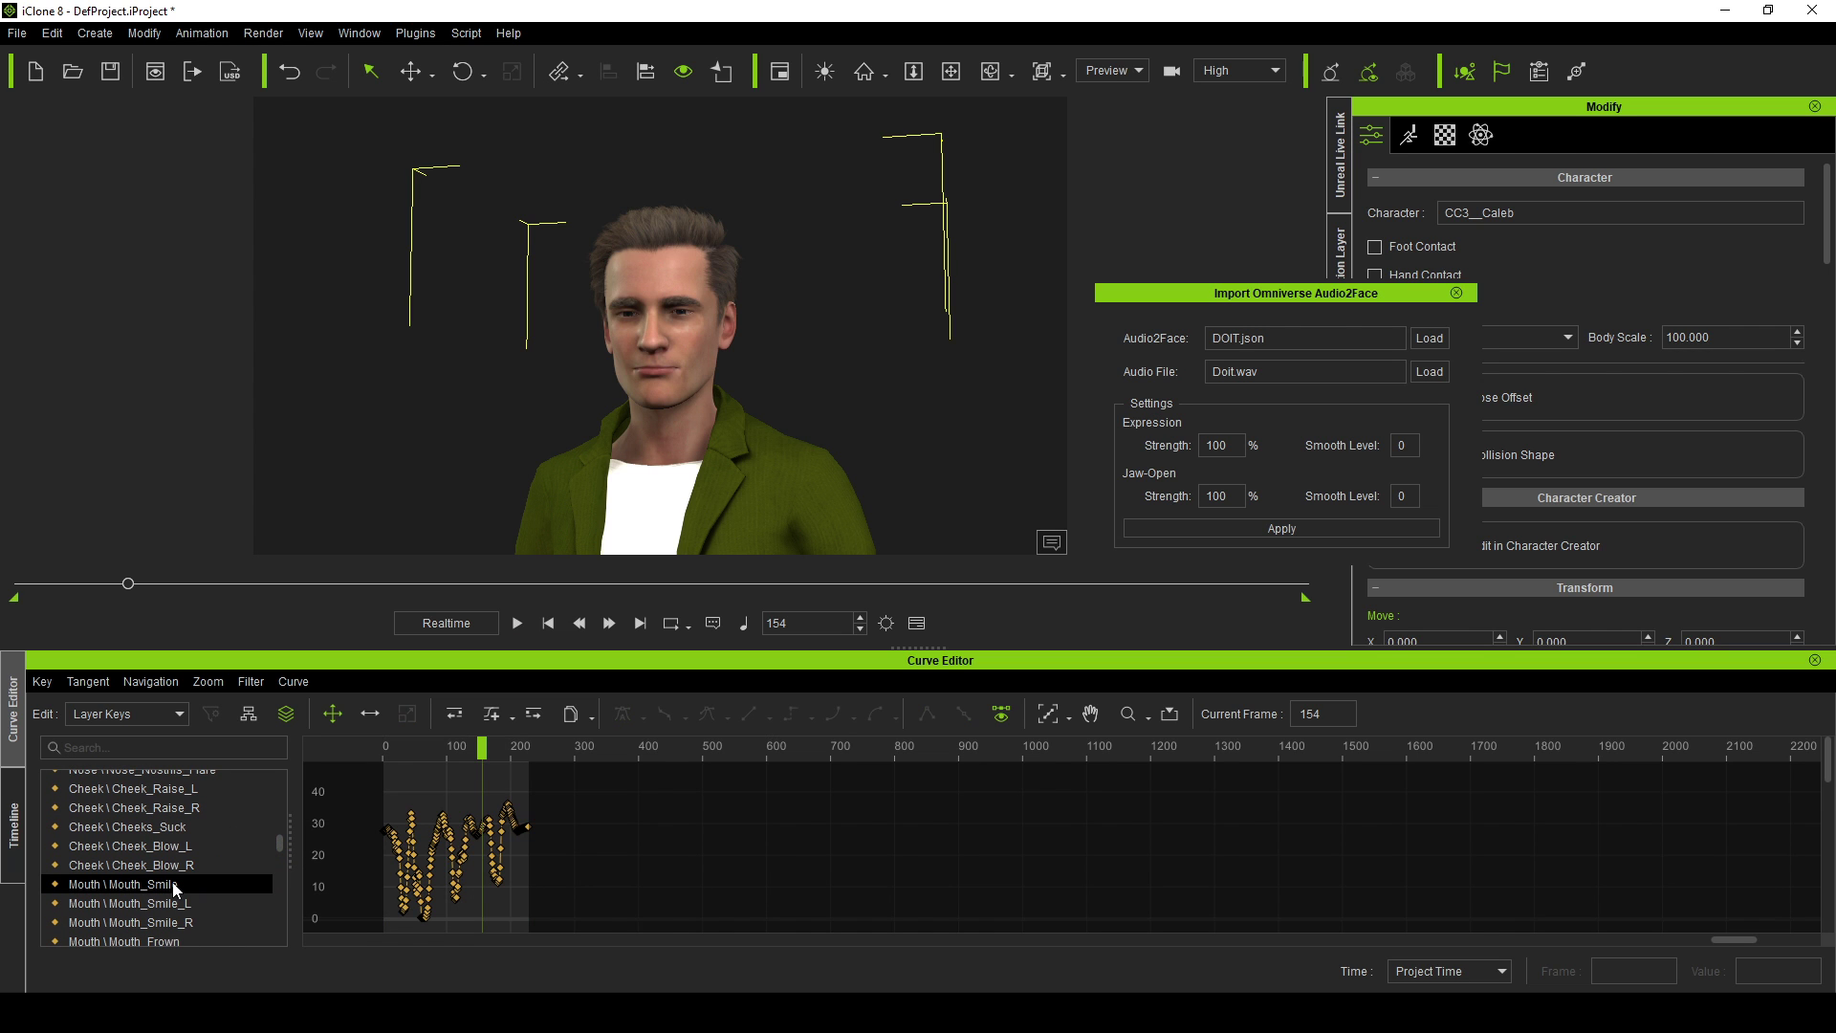
pyautogui.rightClick(469, 841)
pyautogui.click(555, 578)
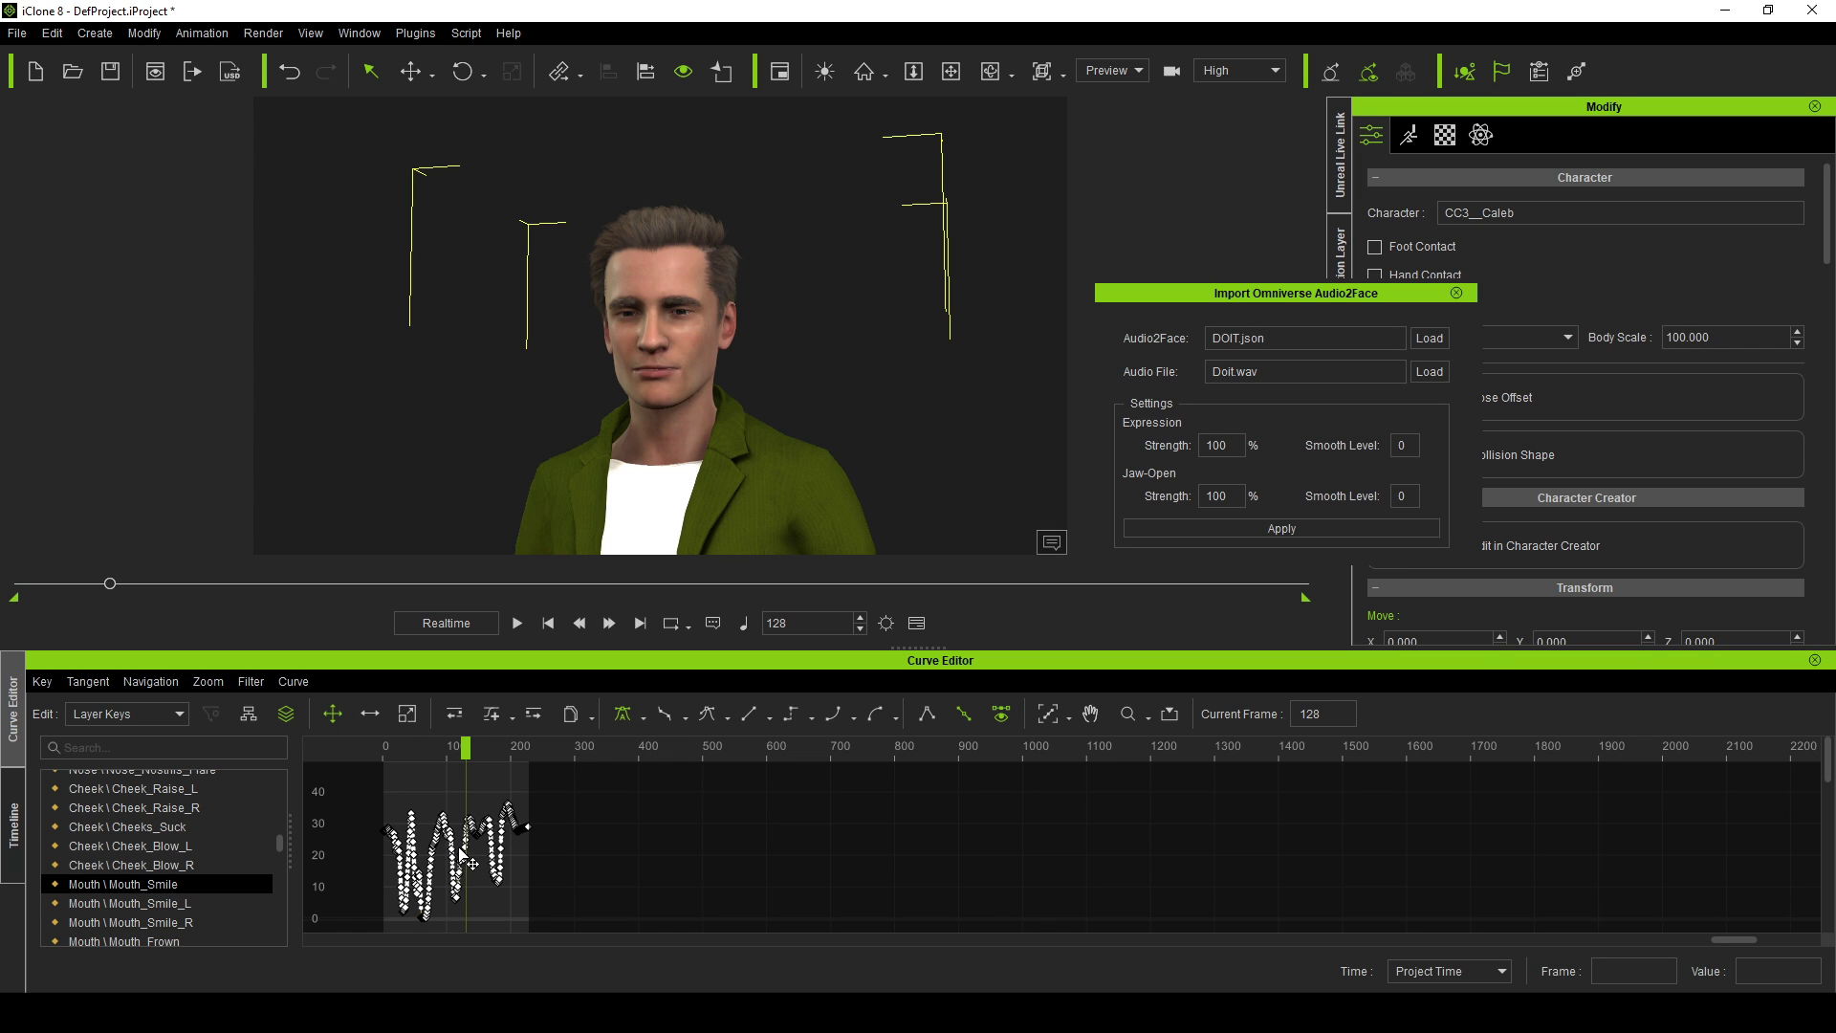
pyautogui.moveTo(454, 858); pyautogui.dragTo(458, 824)
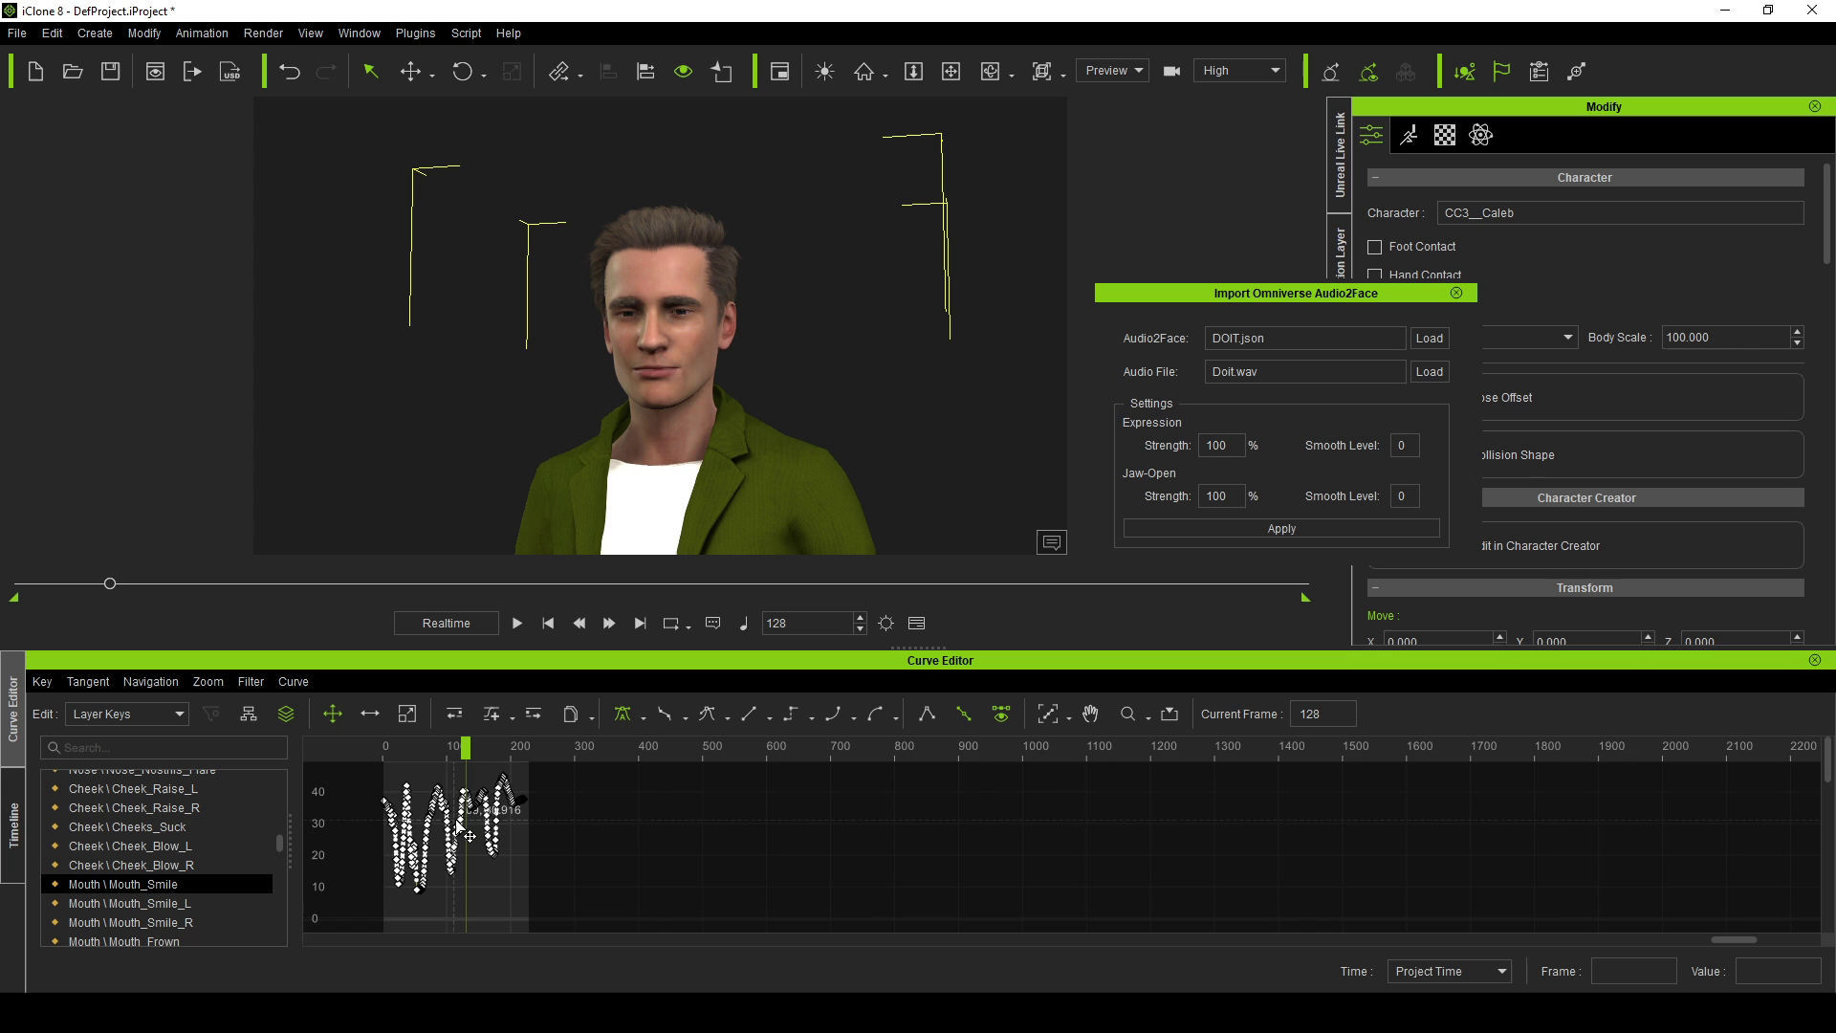
pyautogui.click(407, 715)
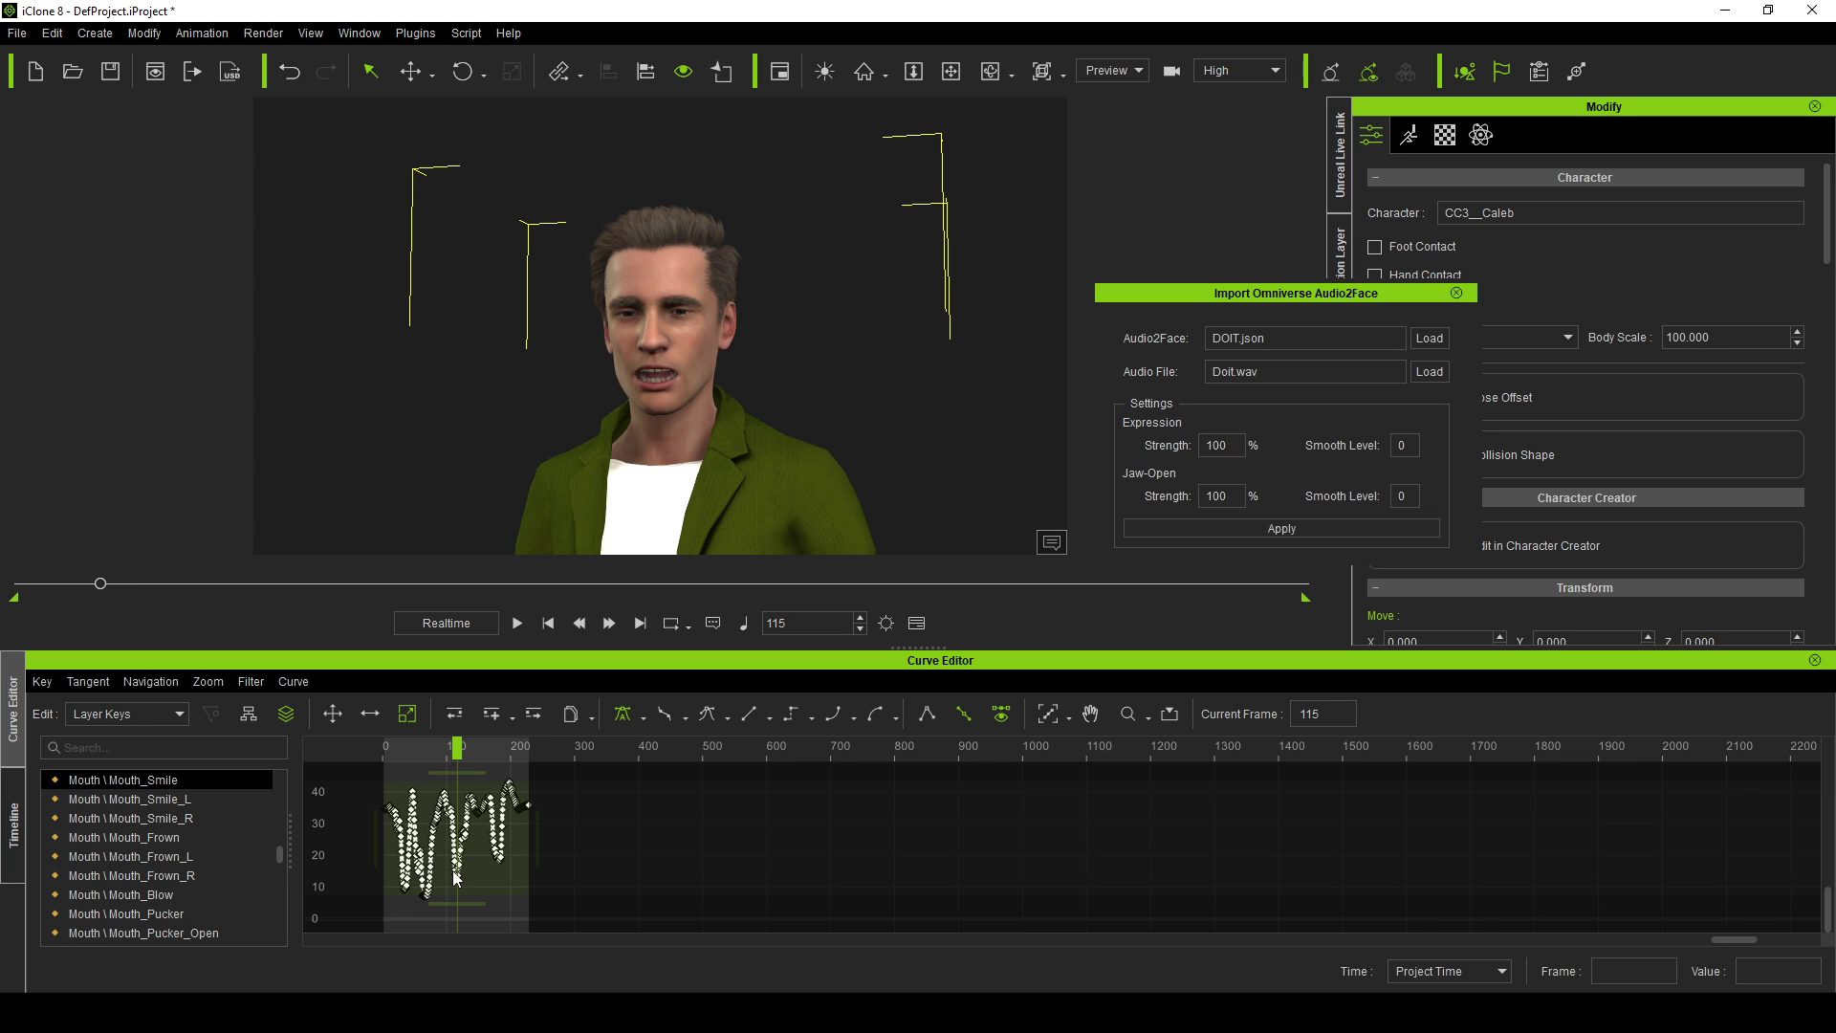
pyautogui.moveTo(451, 905); pyautogui.dragTo(402, 830)
# Play the animation to review the stronger smile, stop it, and scrub to frame 176
pyautogui.press('space')
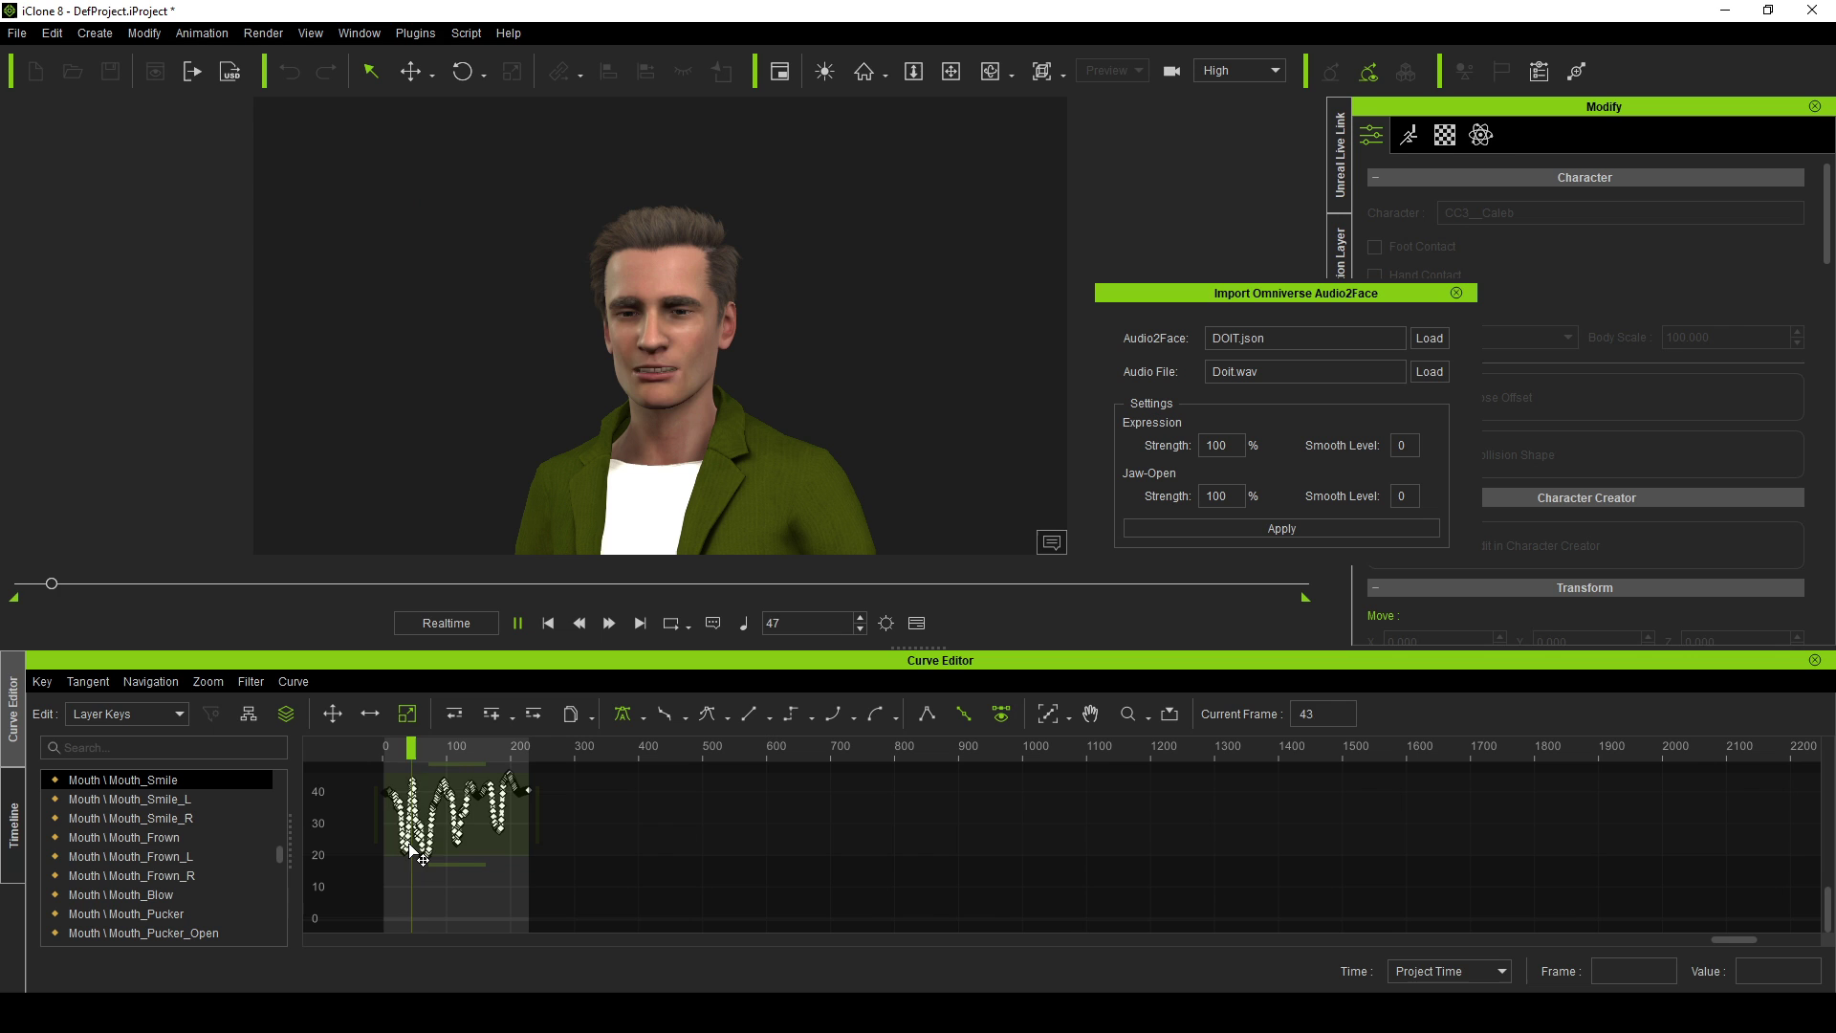
pyautogui.press('space')
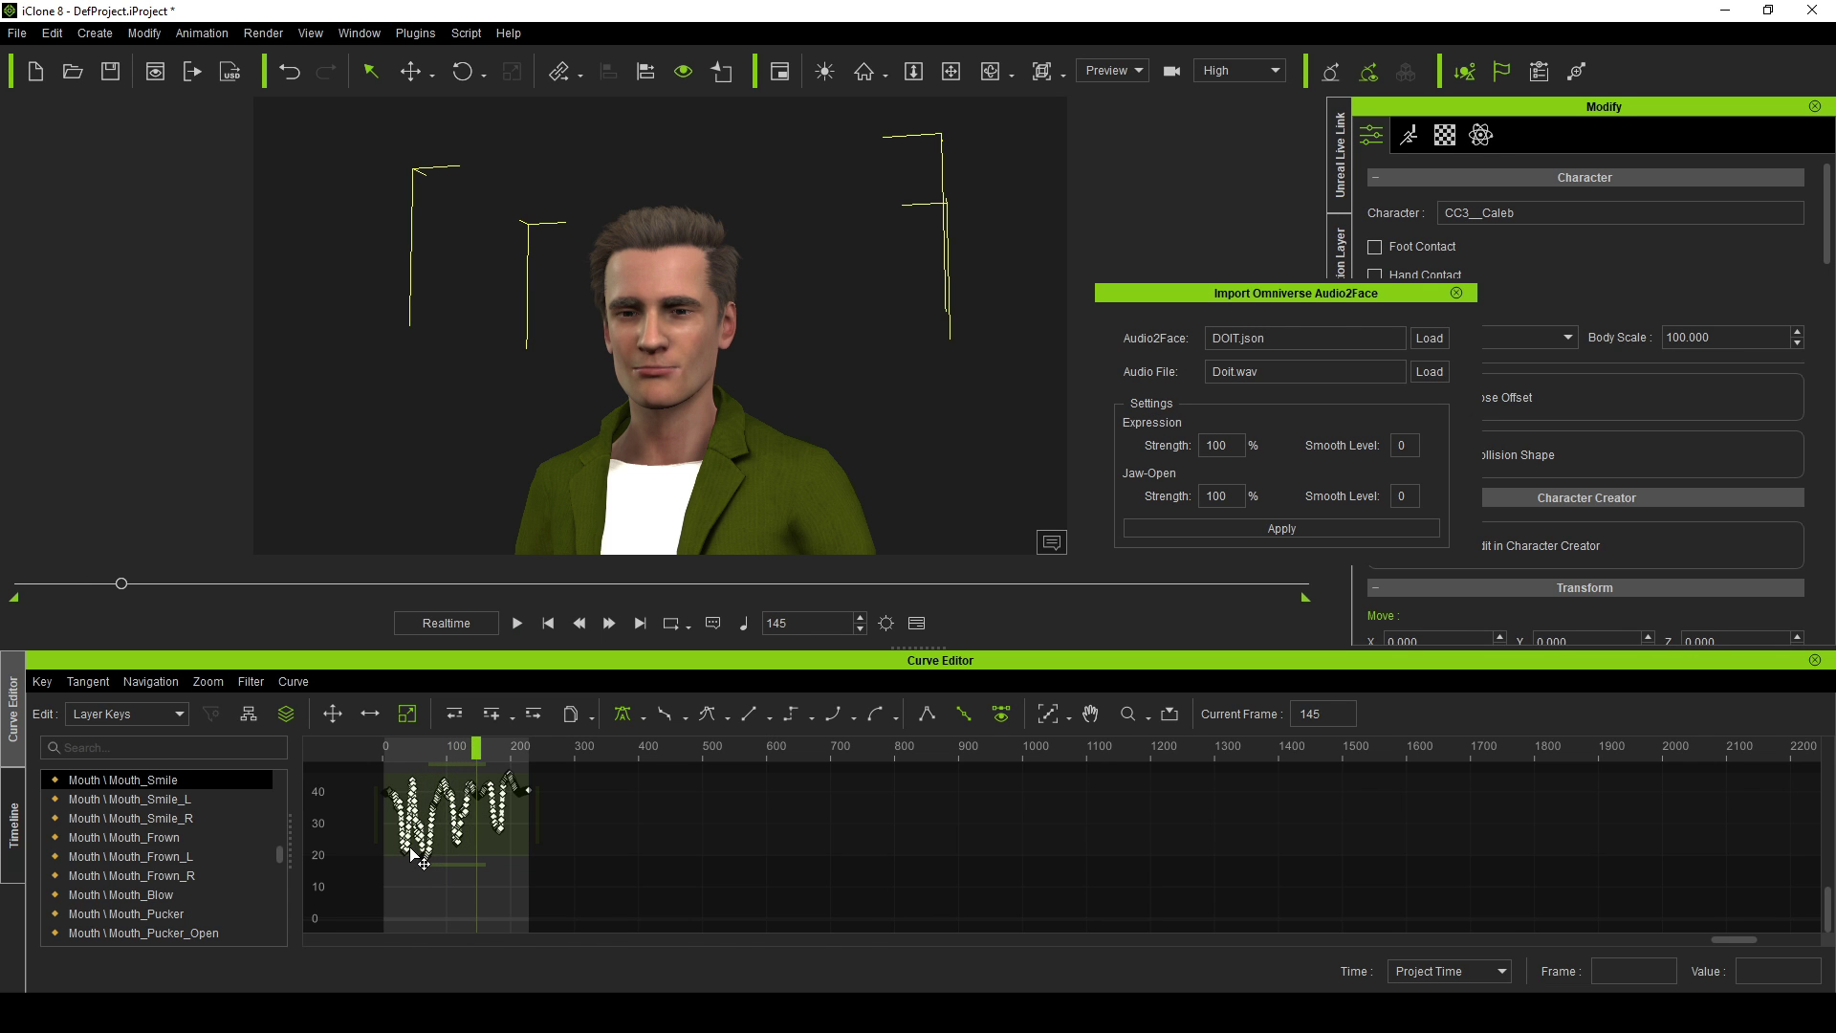
pyautogui.moveTo(806, 755); pyautogui.dragTo(858, 754)
# Display the Mouth_Open curve again and scrub along it to frame 182
pyautogui.scroll(-8, 185, 869)
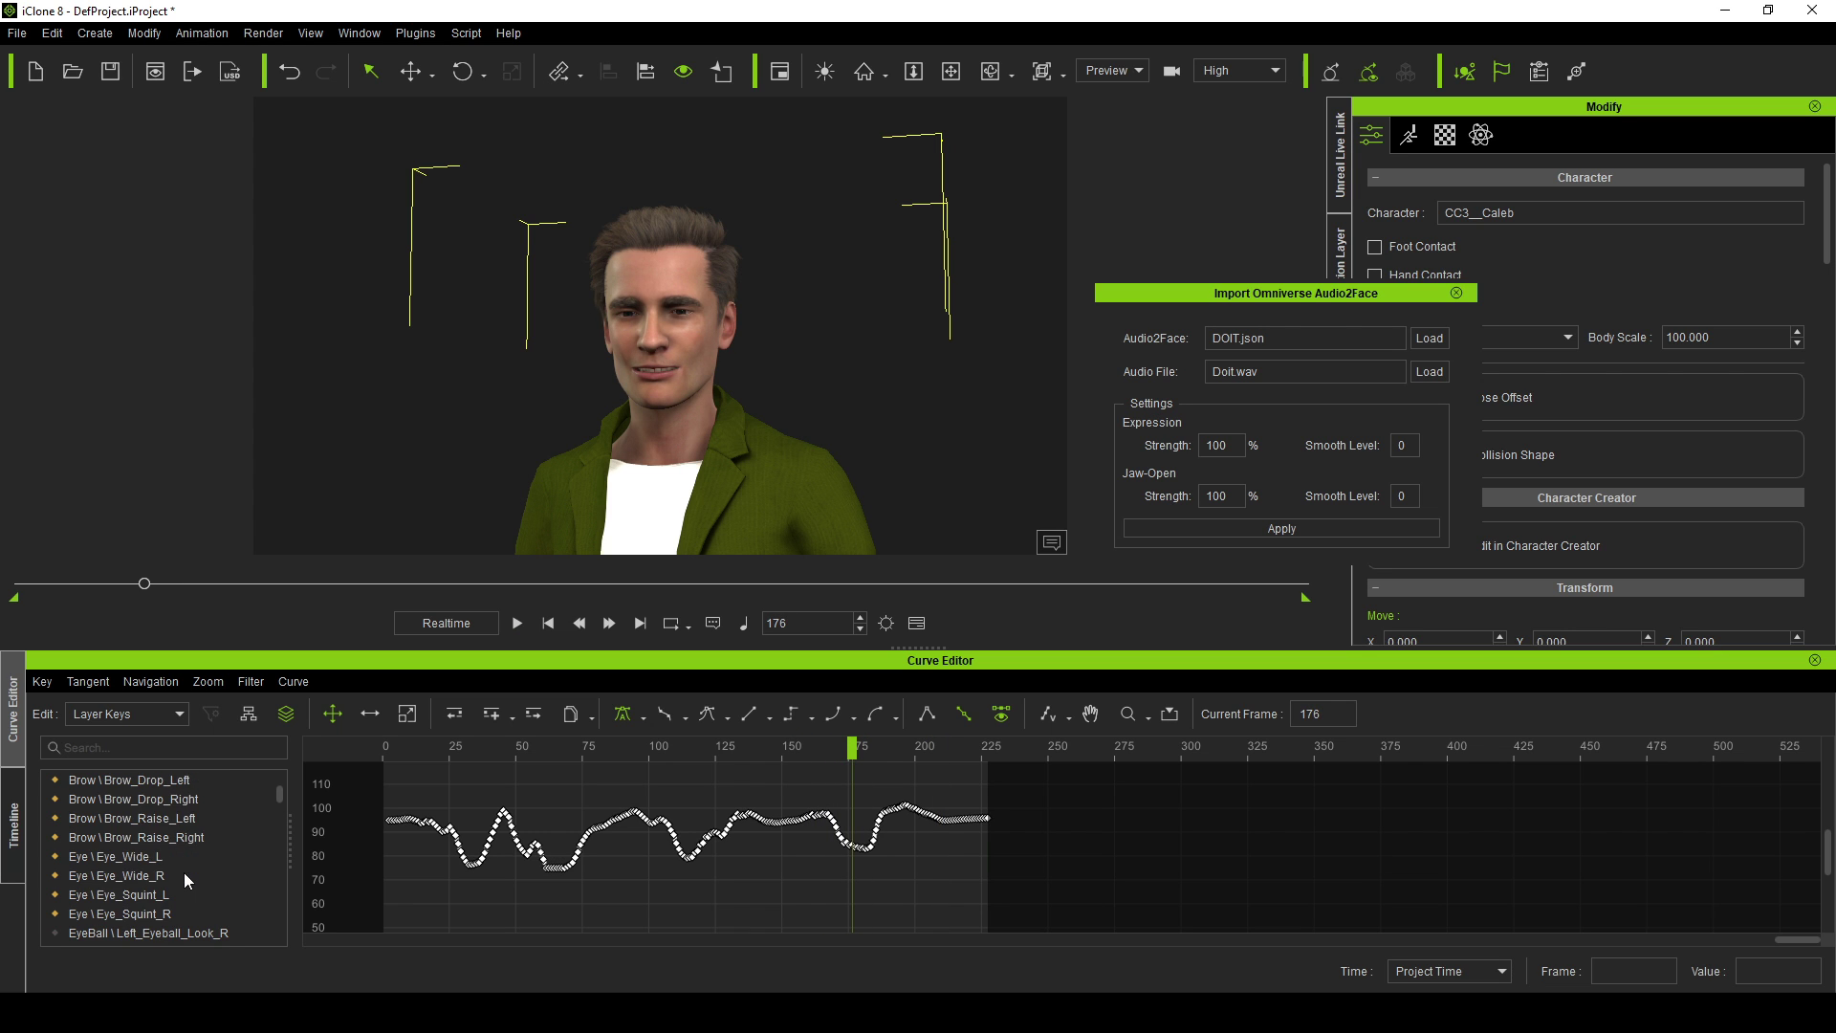
pyautogui.scroll(-8, 186, 875)
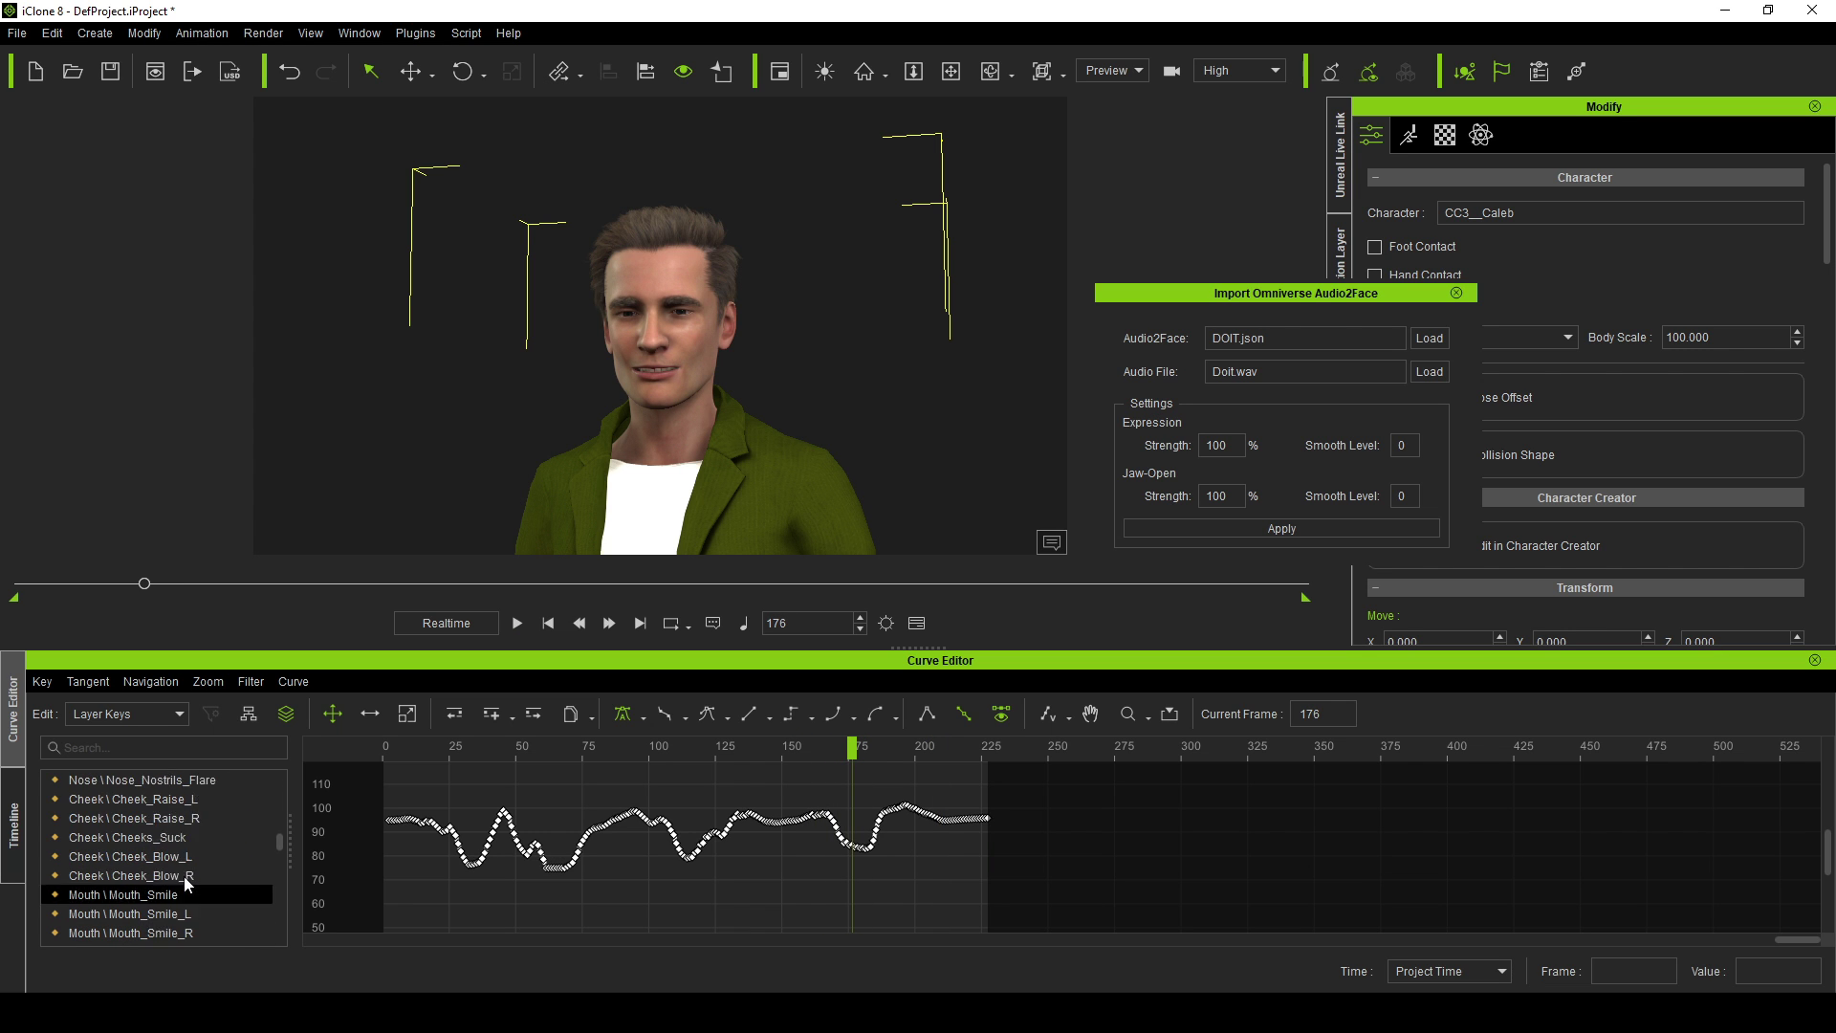
pyautogui.scroll(-6, 185, 911)
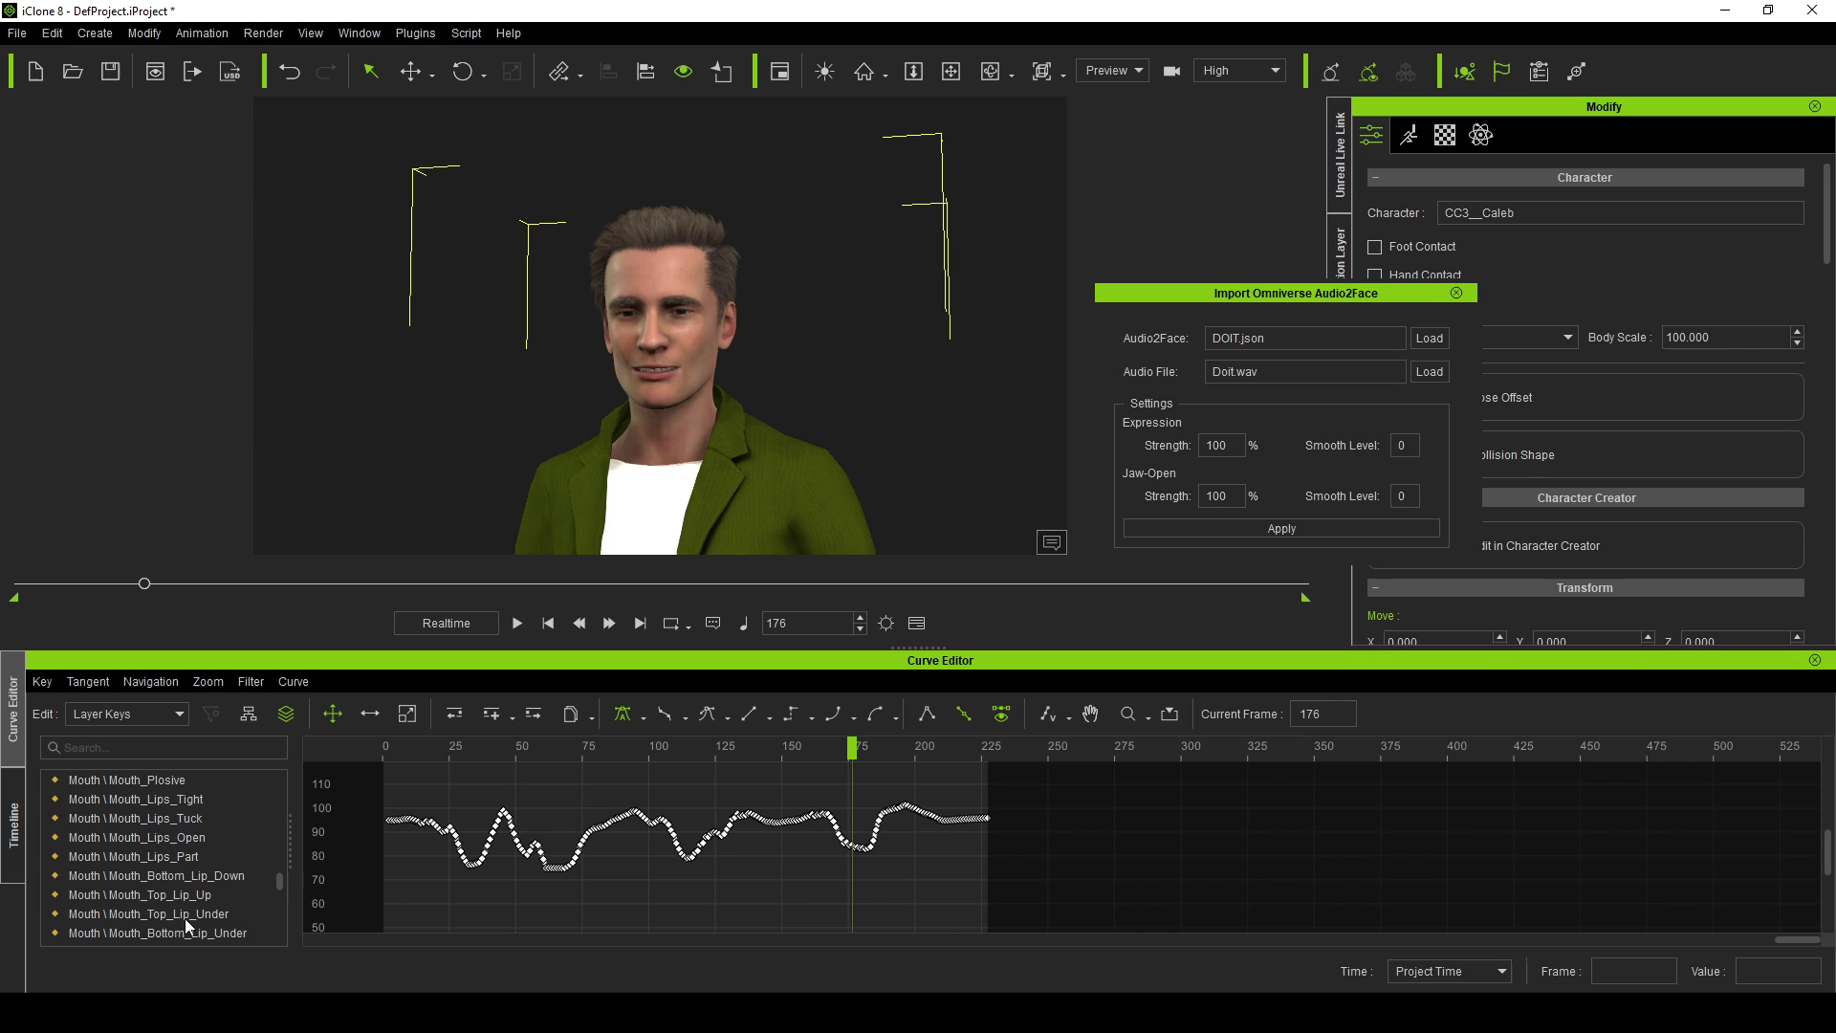
pyautogui.scroll(-2, 188, 916)
pyautogui.click(191, 876)
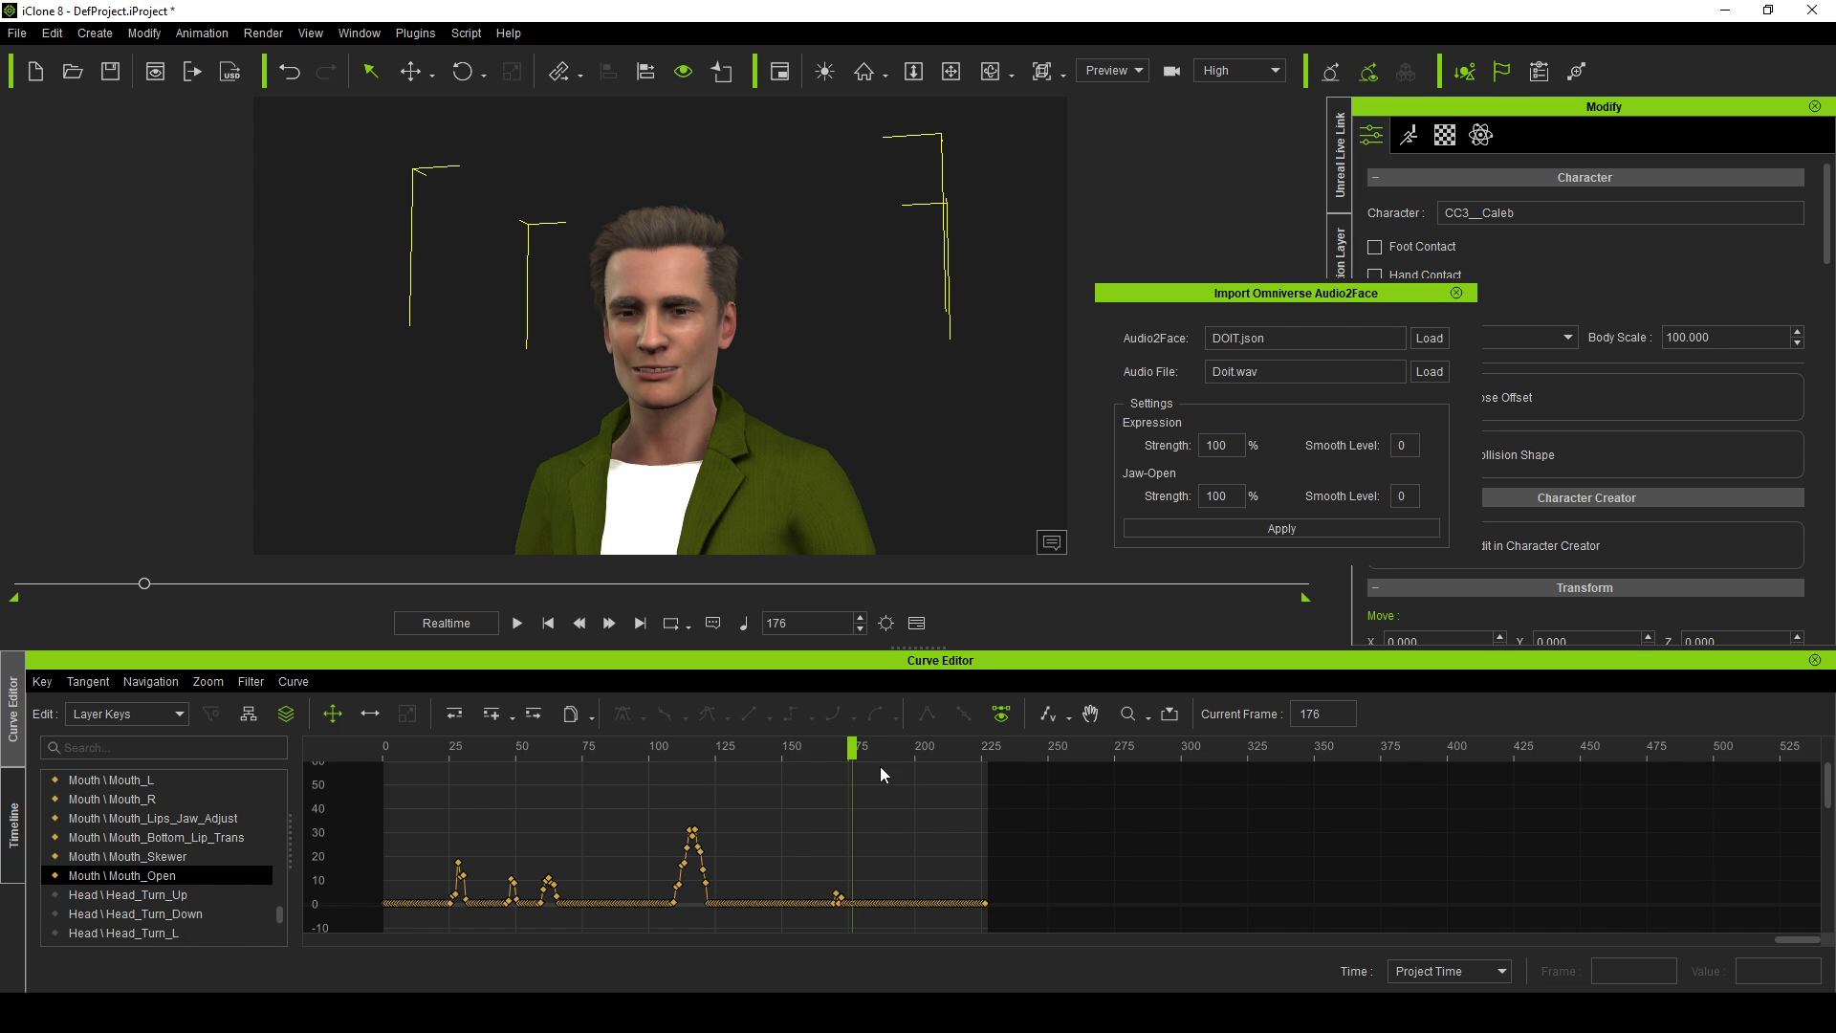
pyautogui.moveTo(853, 752)
pyautogui.mouseDown()
pyautogui.moveTo(820, 752)
pyautogui.moveTo(868, 754)
pyautogui.mouseUp()
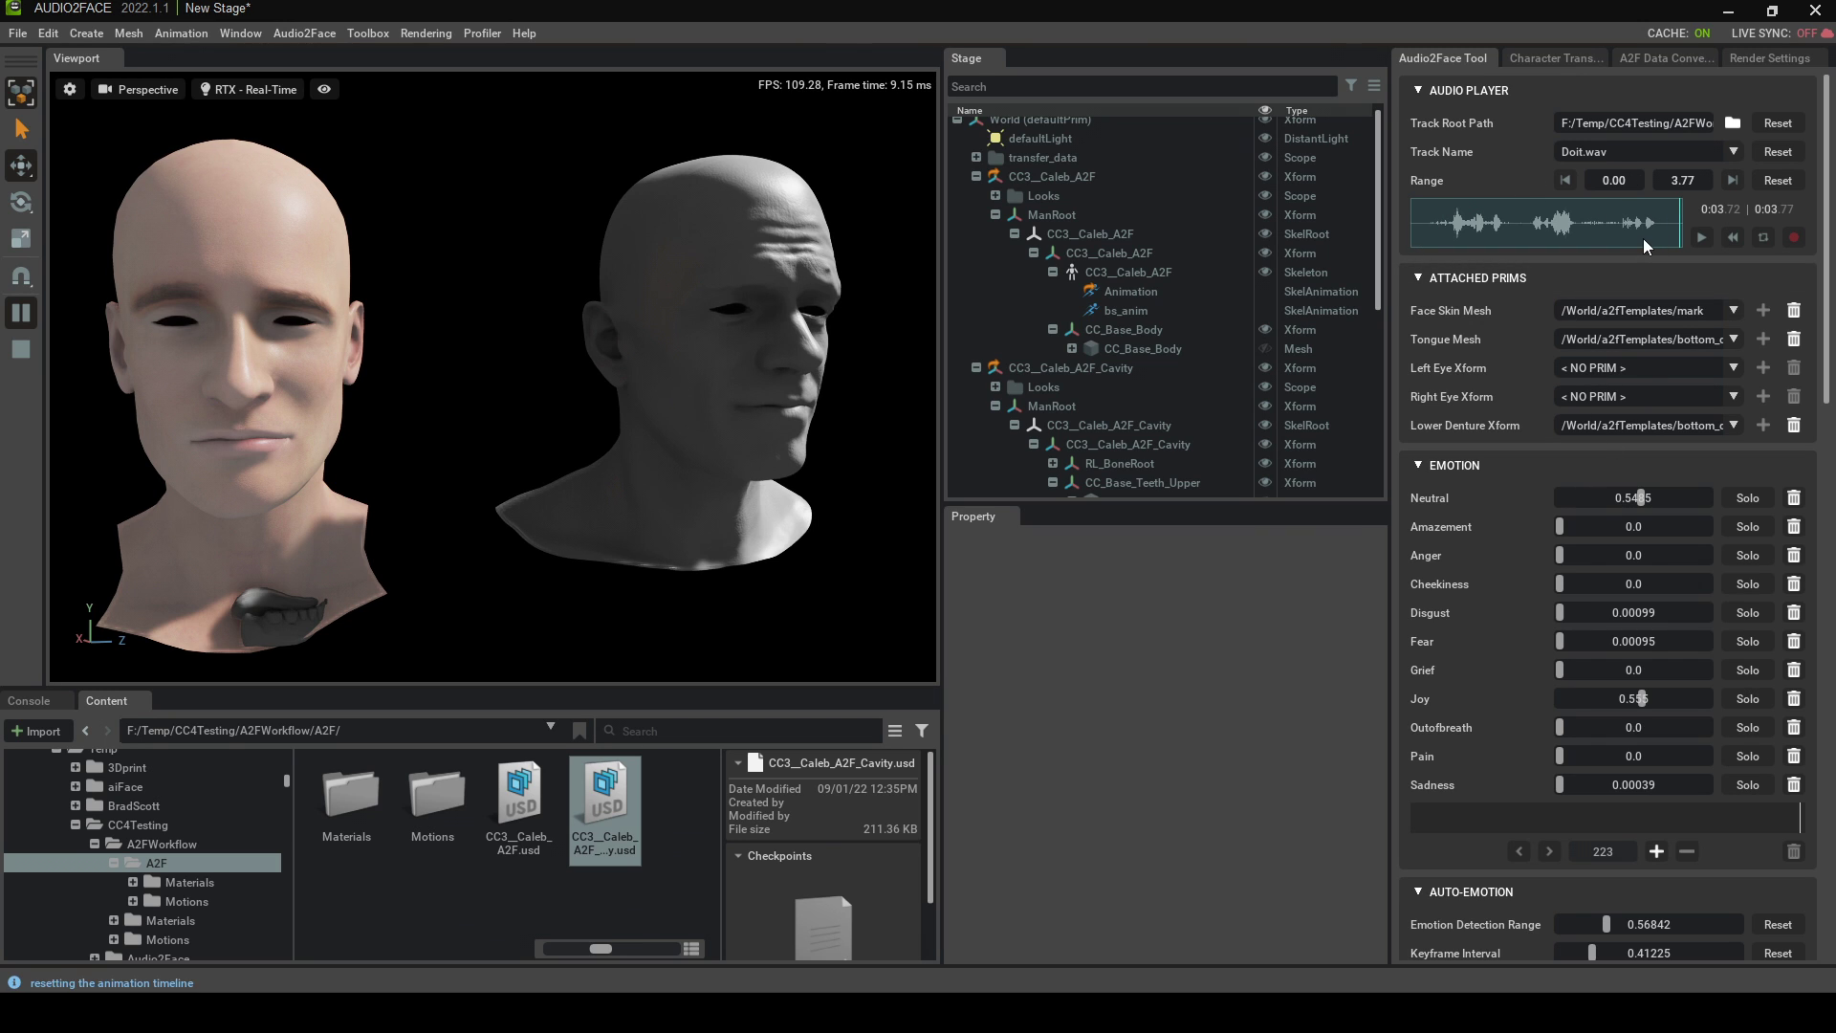
# Switch to Audio2Face, choose DOIT2.wav as the audio track, and play it
pyautogui.click(1734, 153)
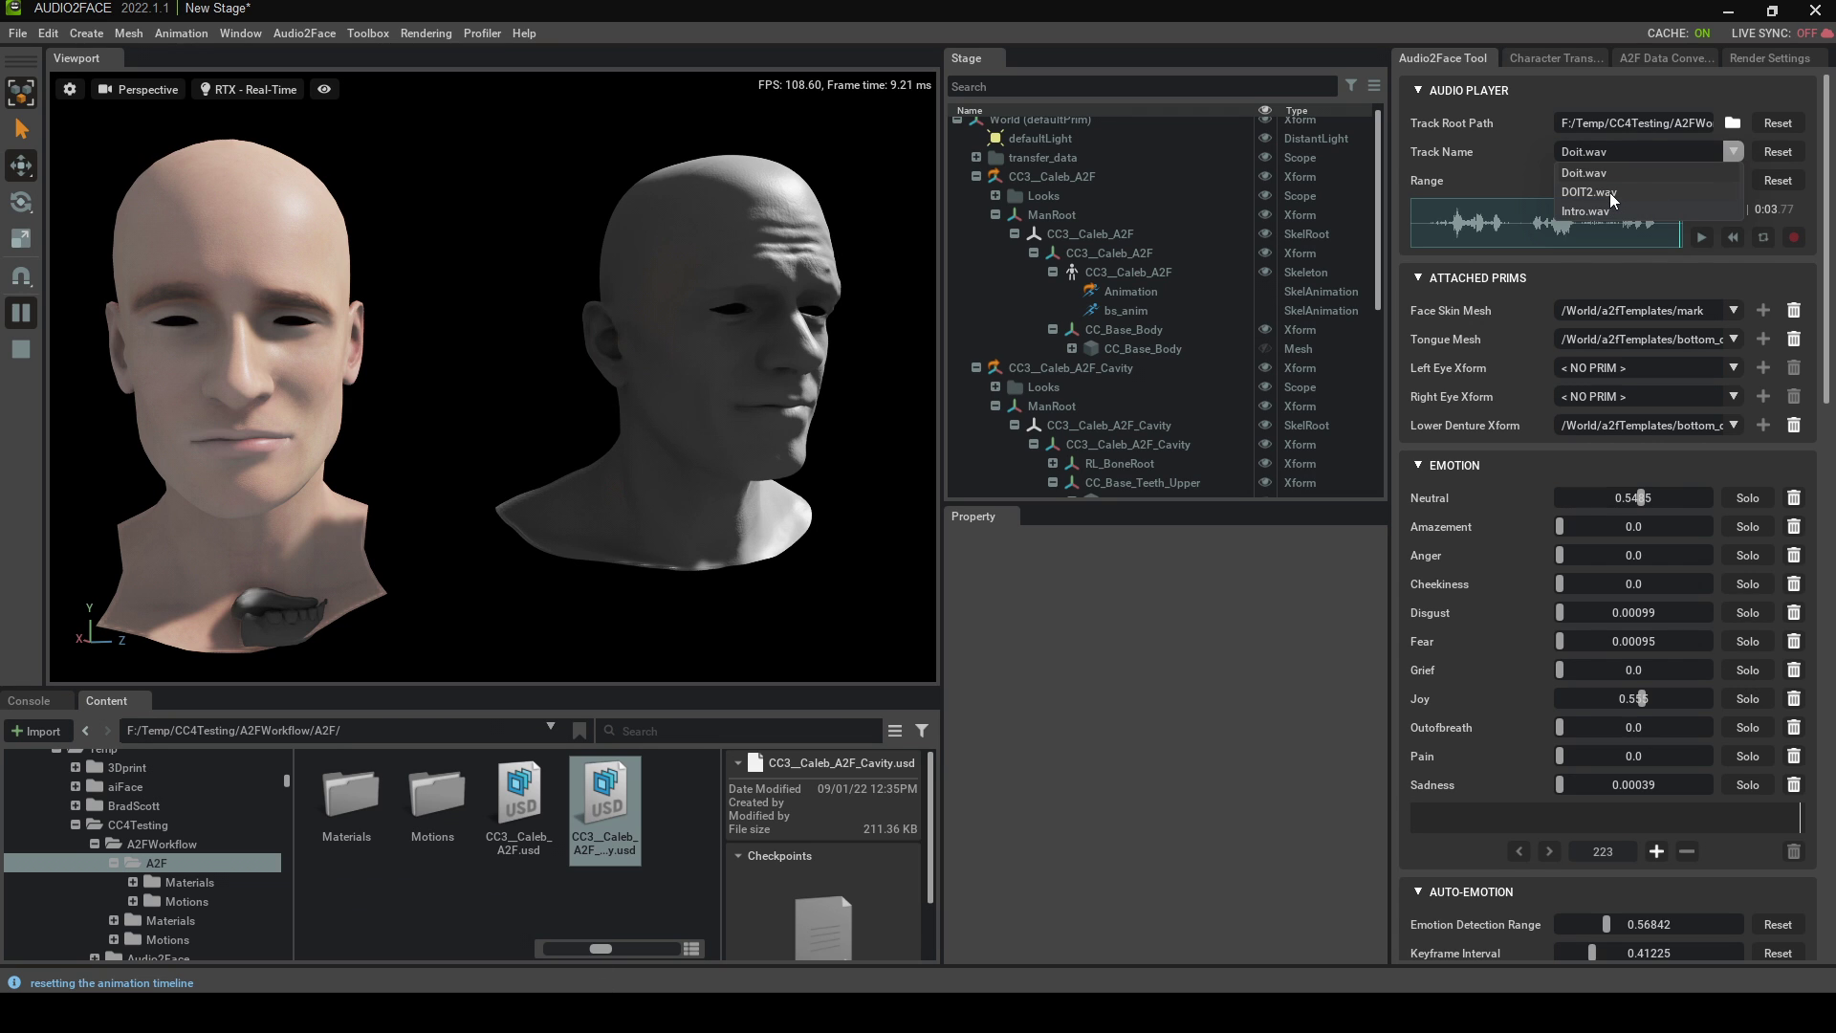
pyautogui.click(1732, 107)
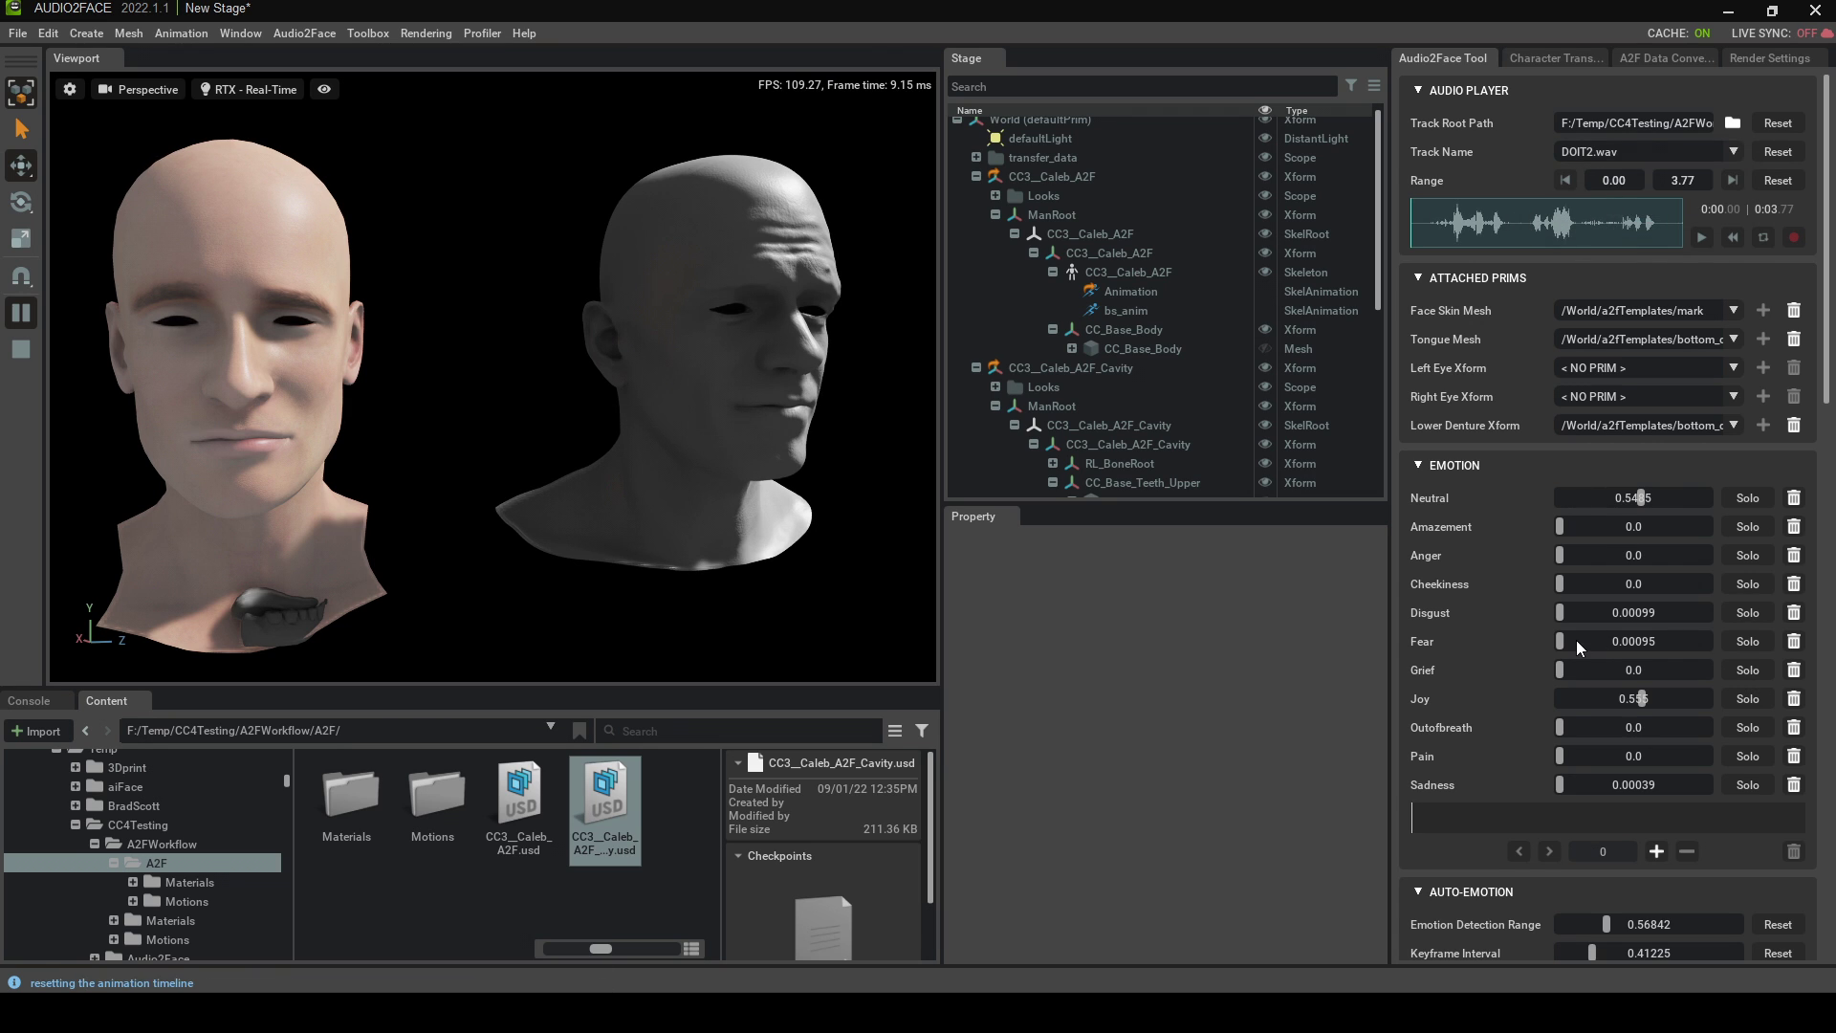
pyautogui.click(1703, 237)
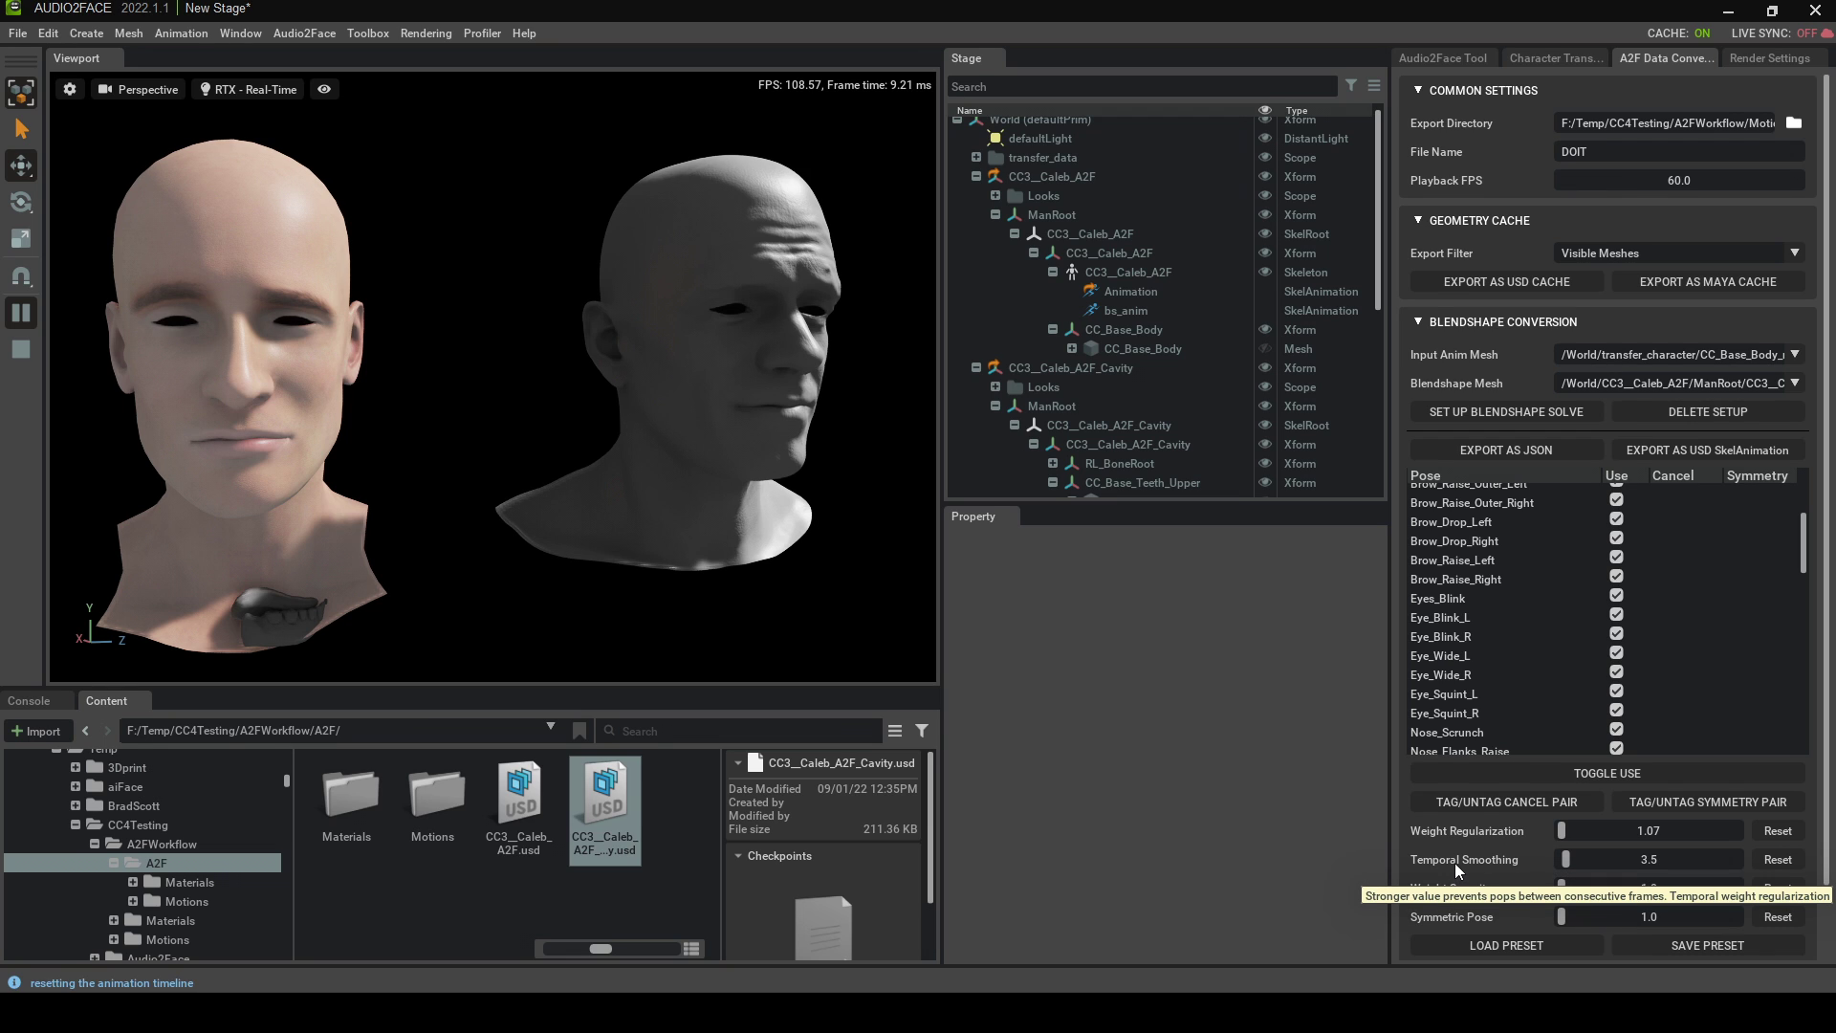
# Set Temporal Smoothing to 1.6, set up the blendshape solve, and export the weights as JSON, overwriting DOIT.json
pyautogui.moveTo(1570, 863); pyautogui.dragTo(1560, 887)
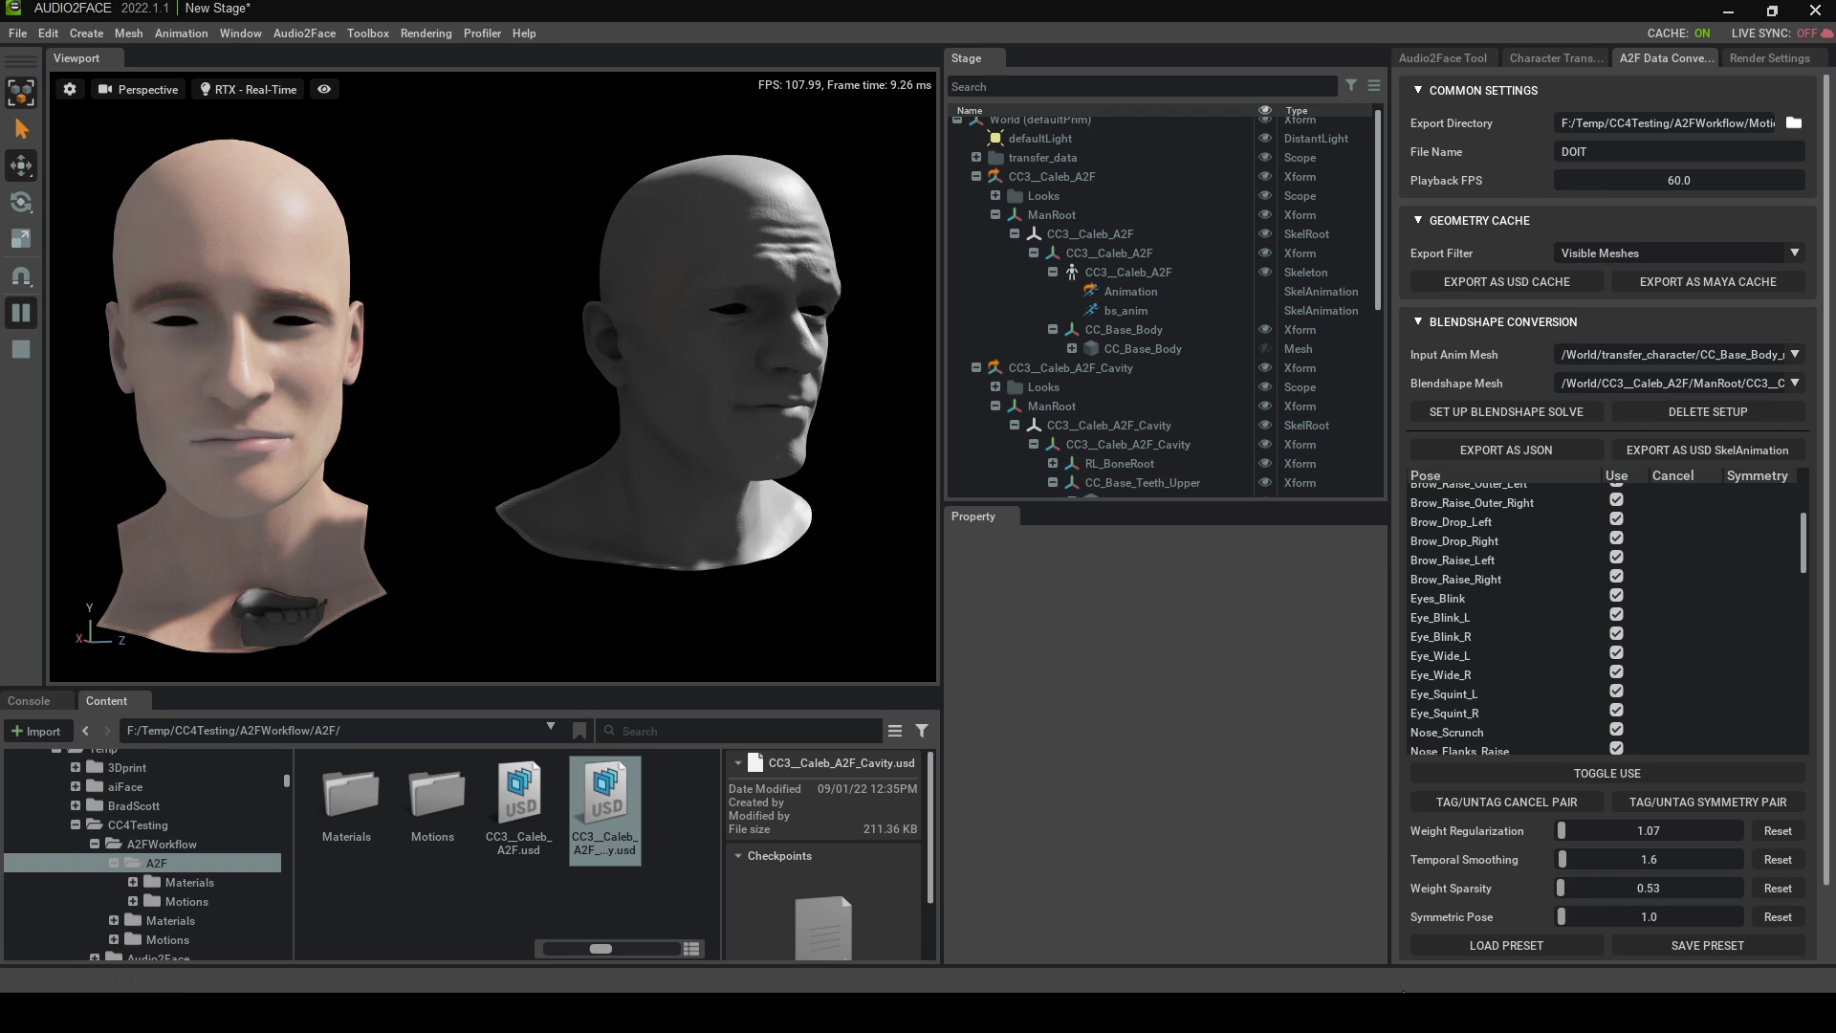
pyautogui.click(1479, 413)
pyautogui.click(1519, 448)
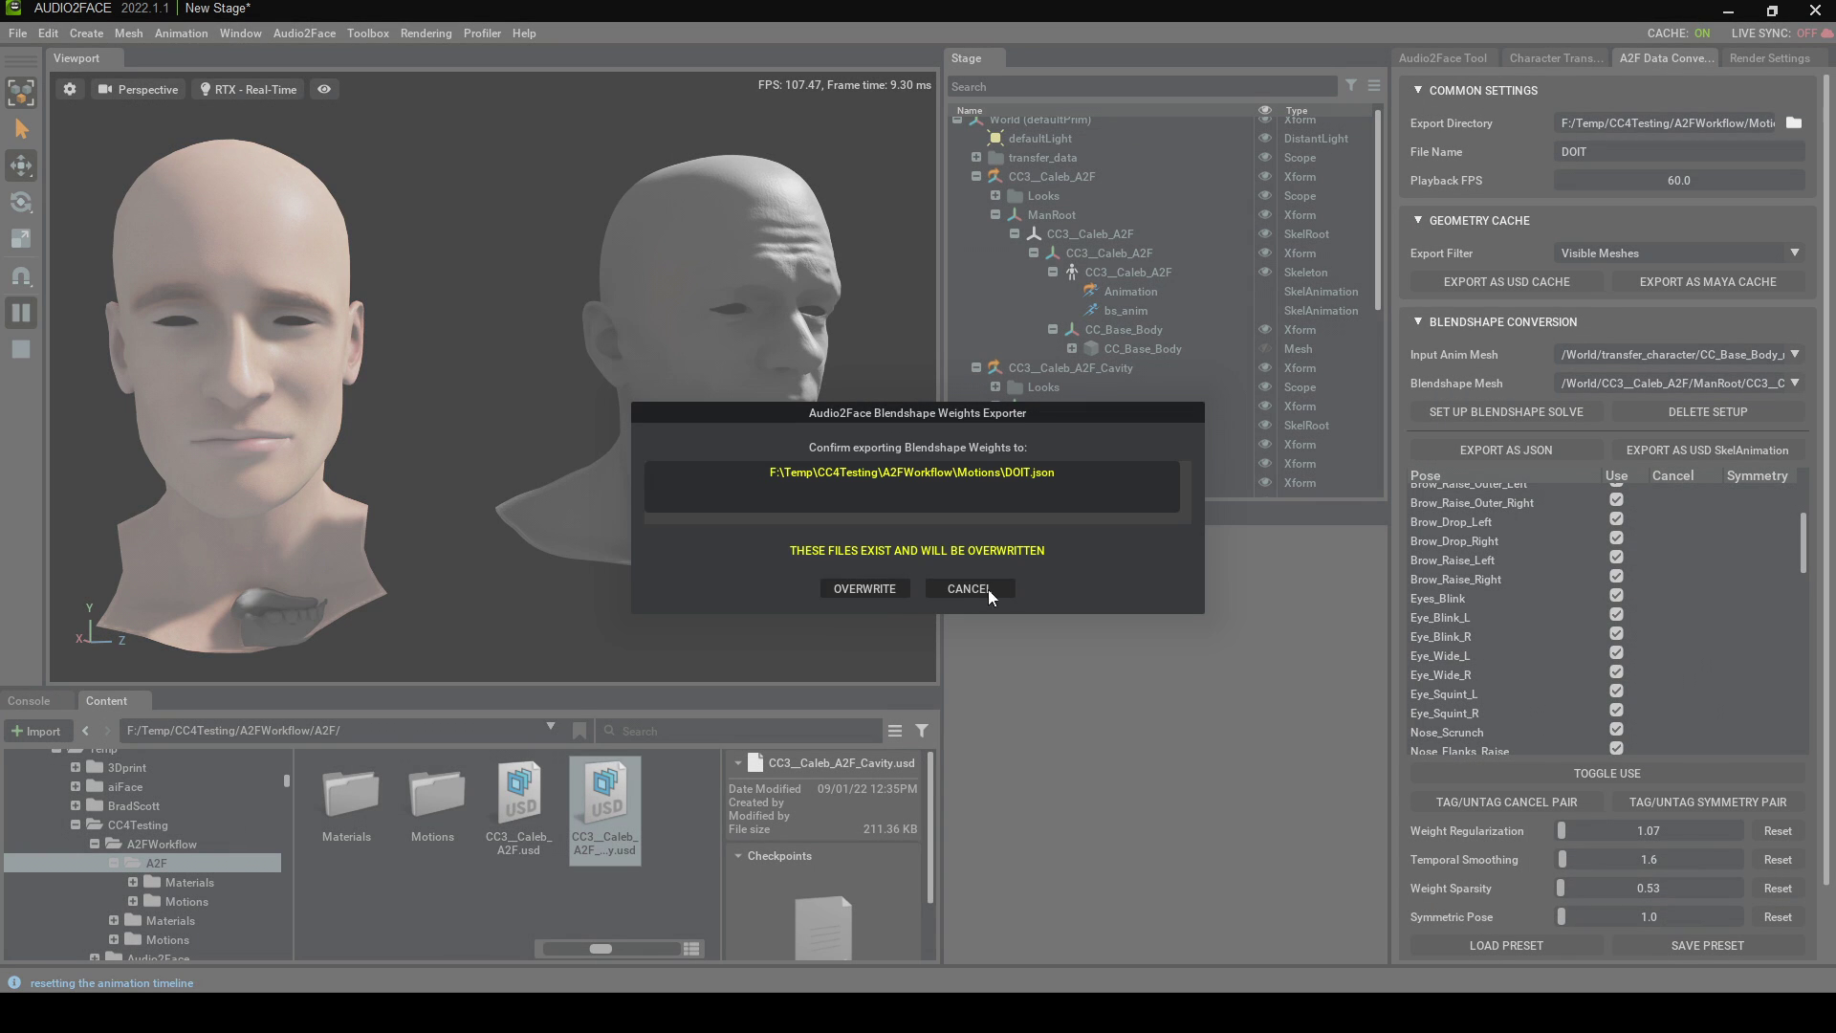
pyautogui.click(876, 585)
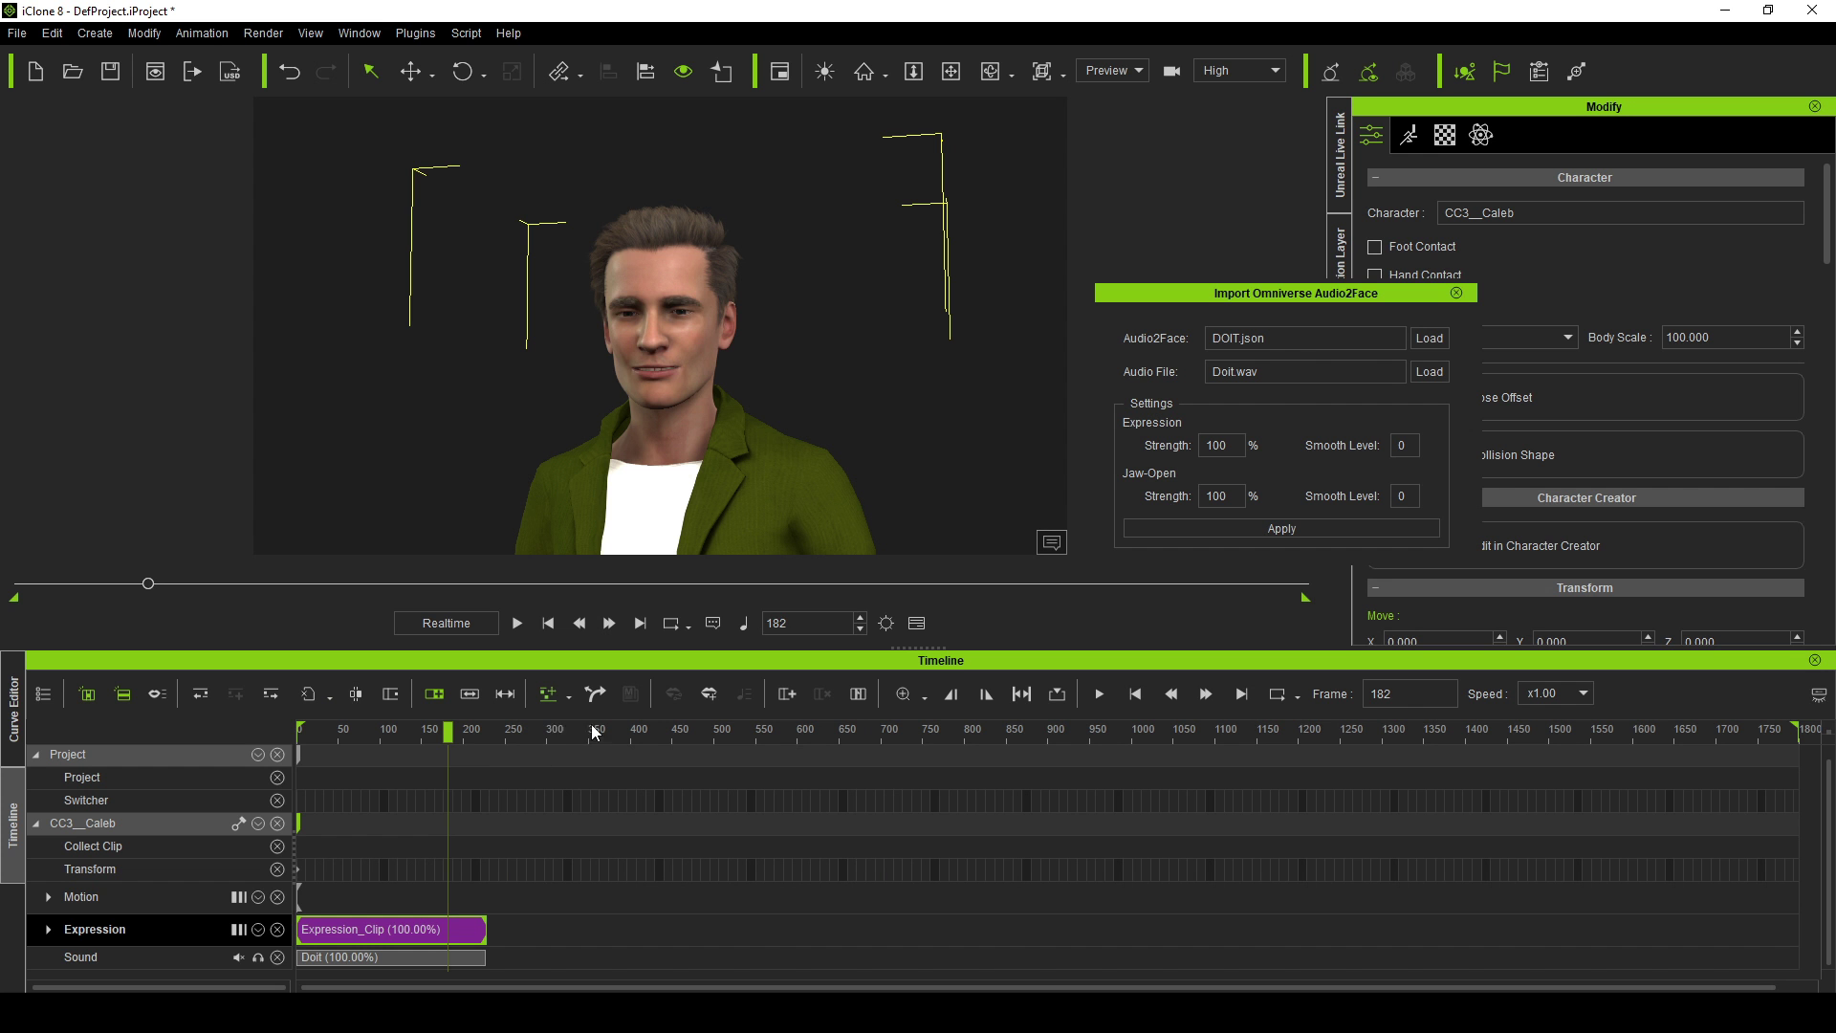
# In iClone 8, move the playhead to frame 346, reload DOIT.json from the Motions folder, and apply the Audio2Face import
pyautogui.moveTo(591, 724); pyautogui.dragTo(587, 732)
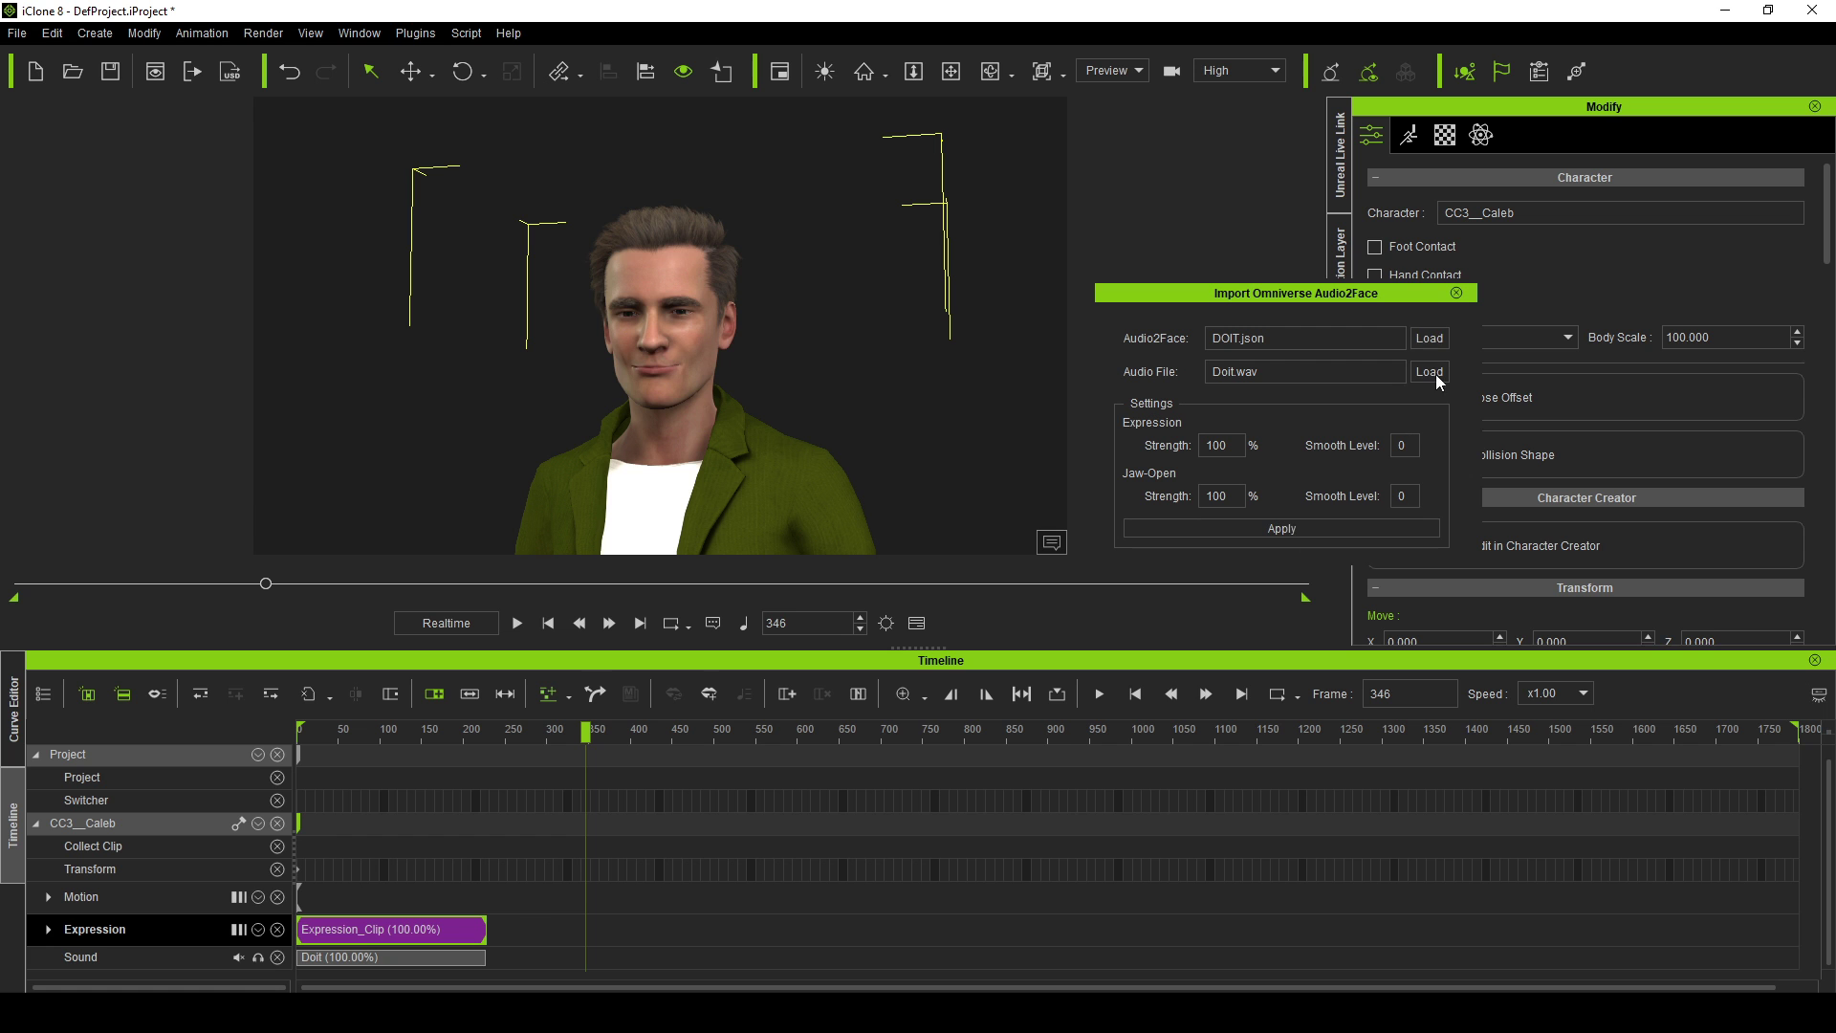
pyautogui.click(1438, 337)
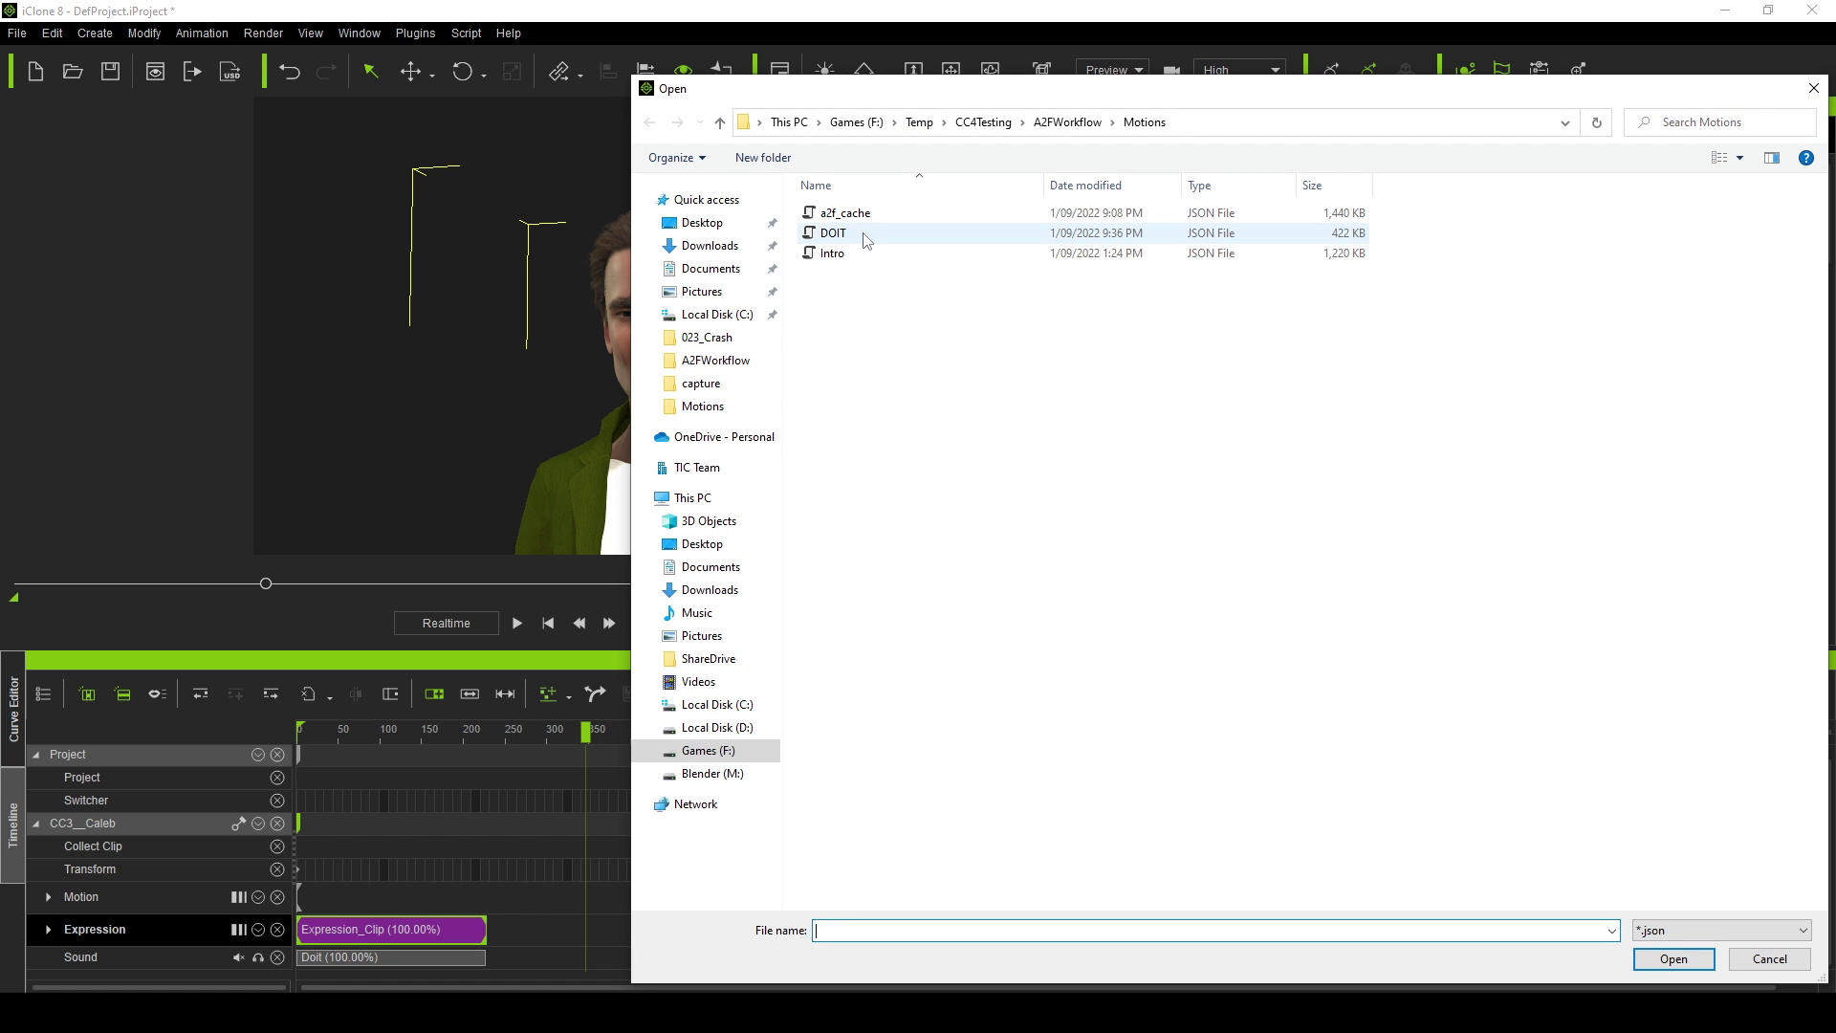
pyautogui.doubleClick(833, 233)
pyautogui.click(1264, 524)
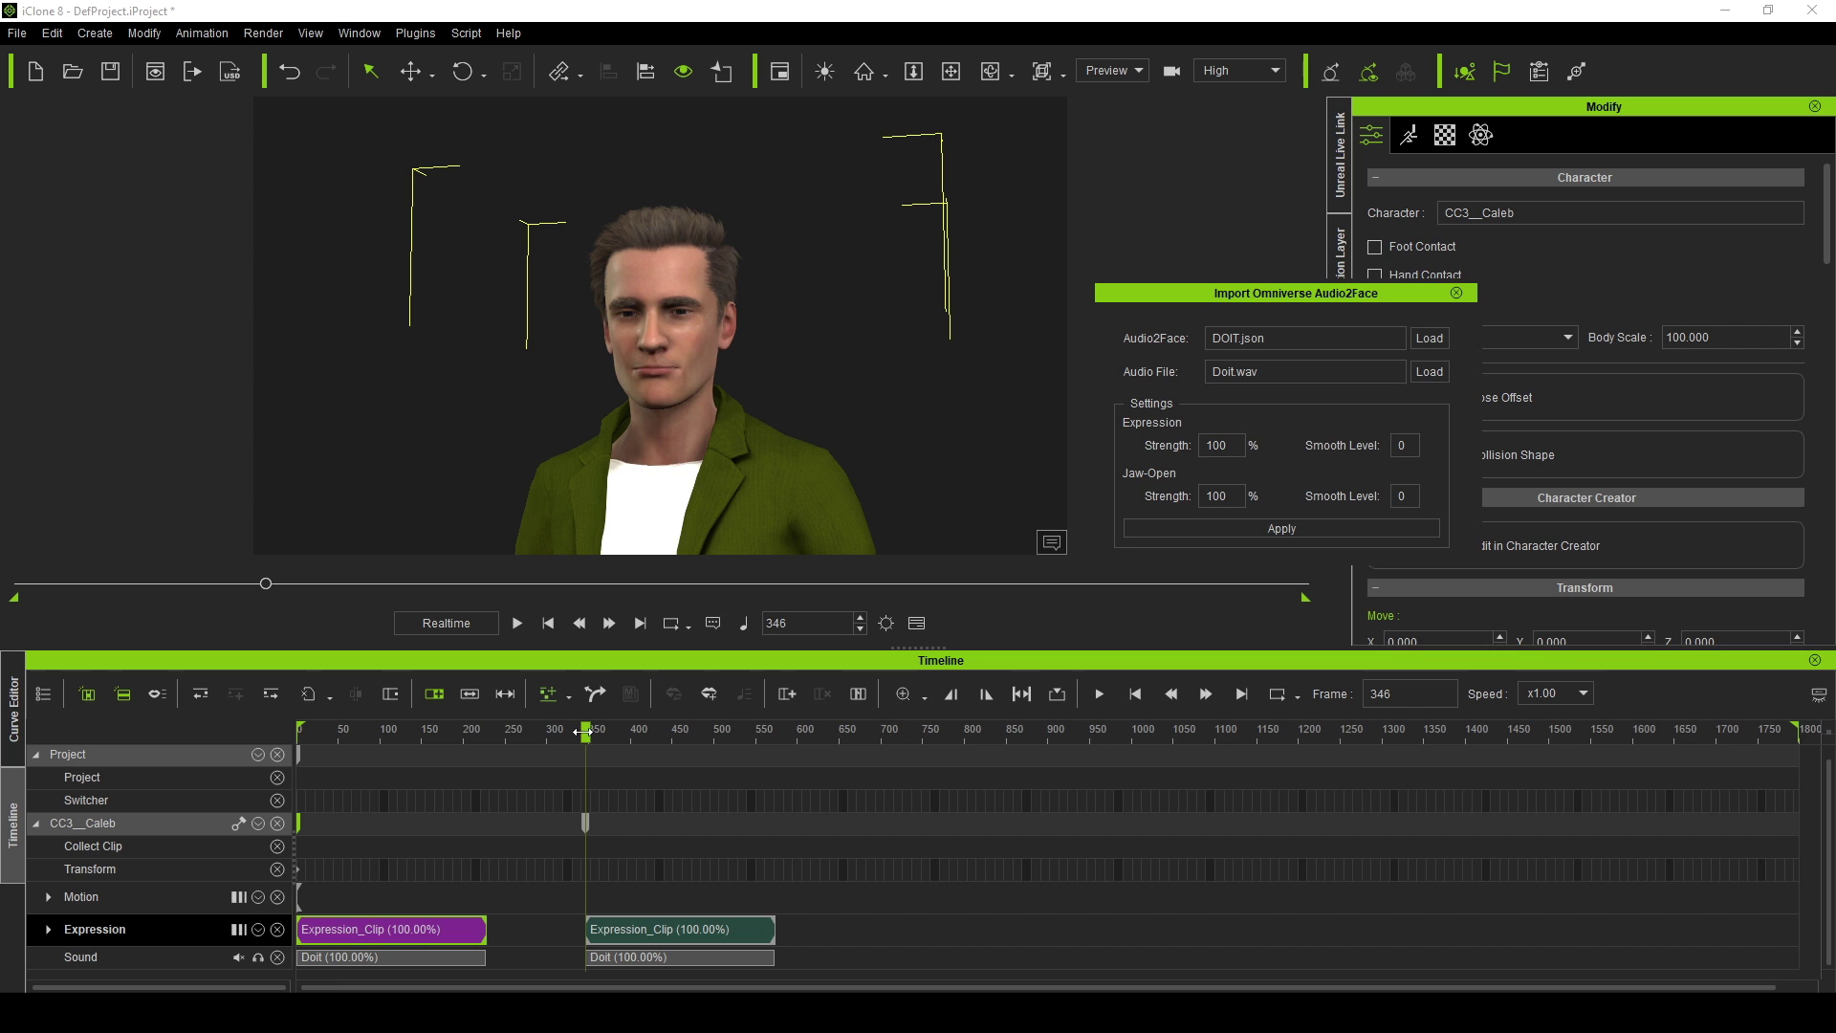
# Play the second imported expression clip and stop near its end
pyautogui.press('space')
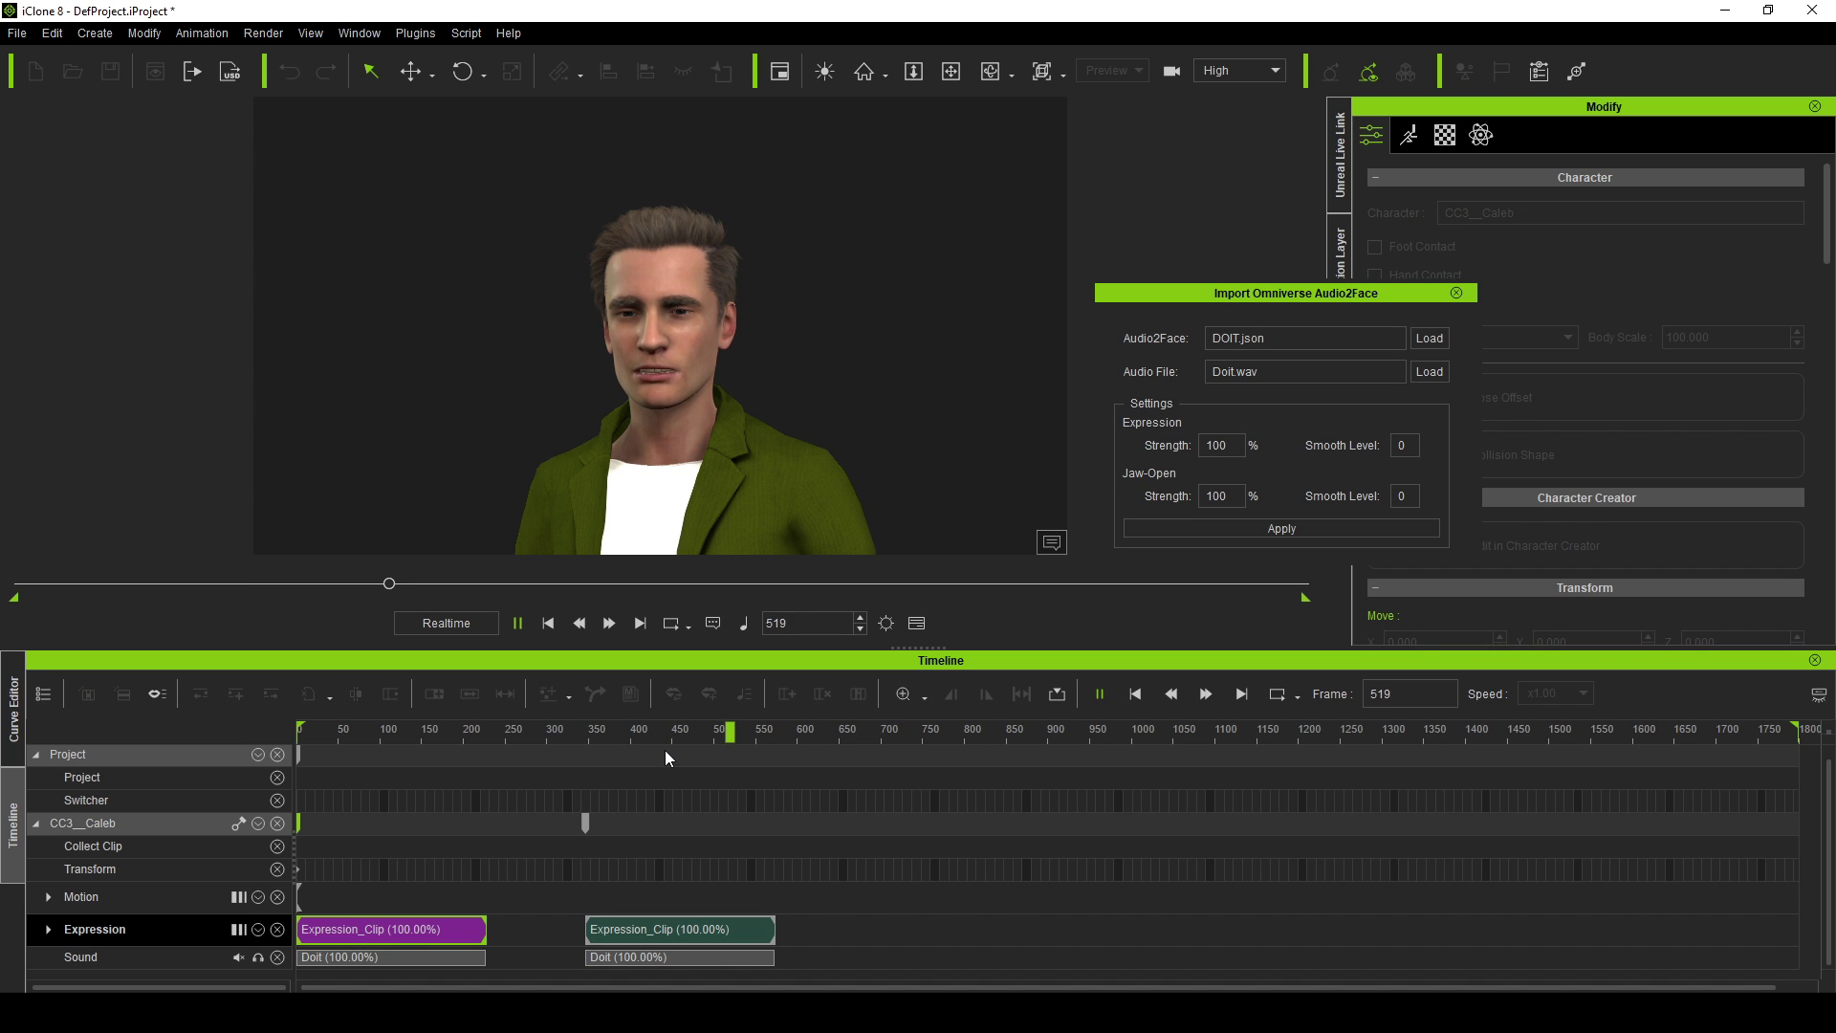
pyautogui.press('space')
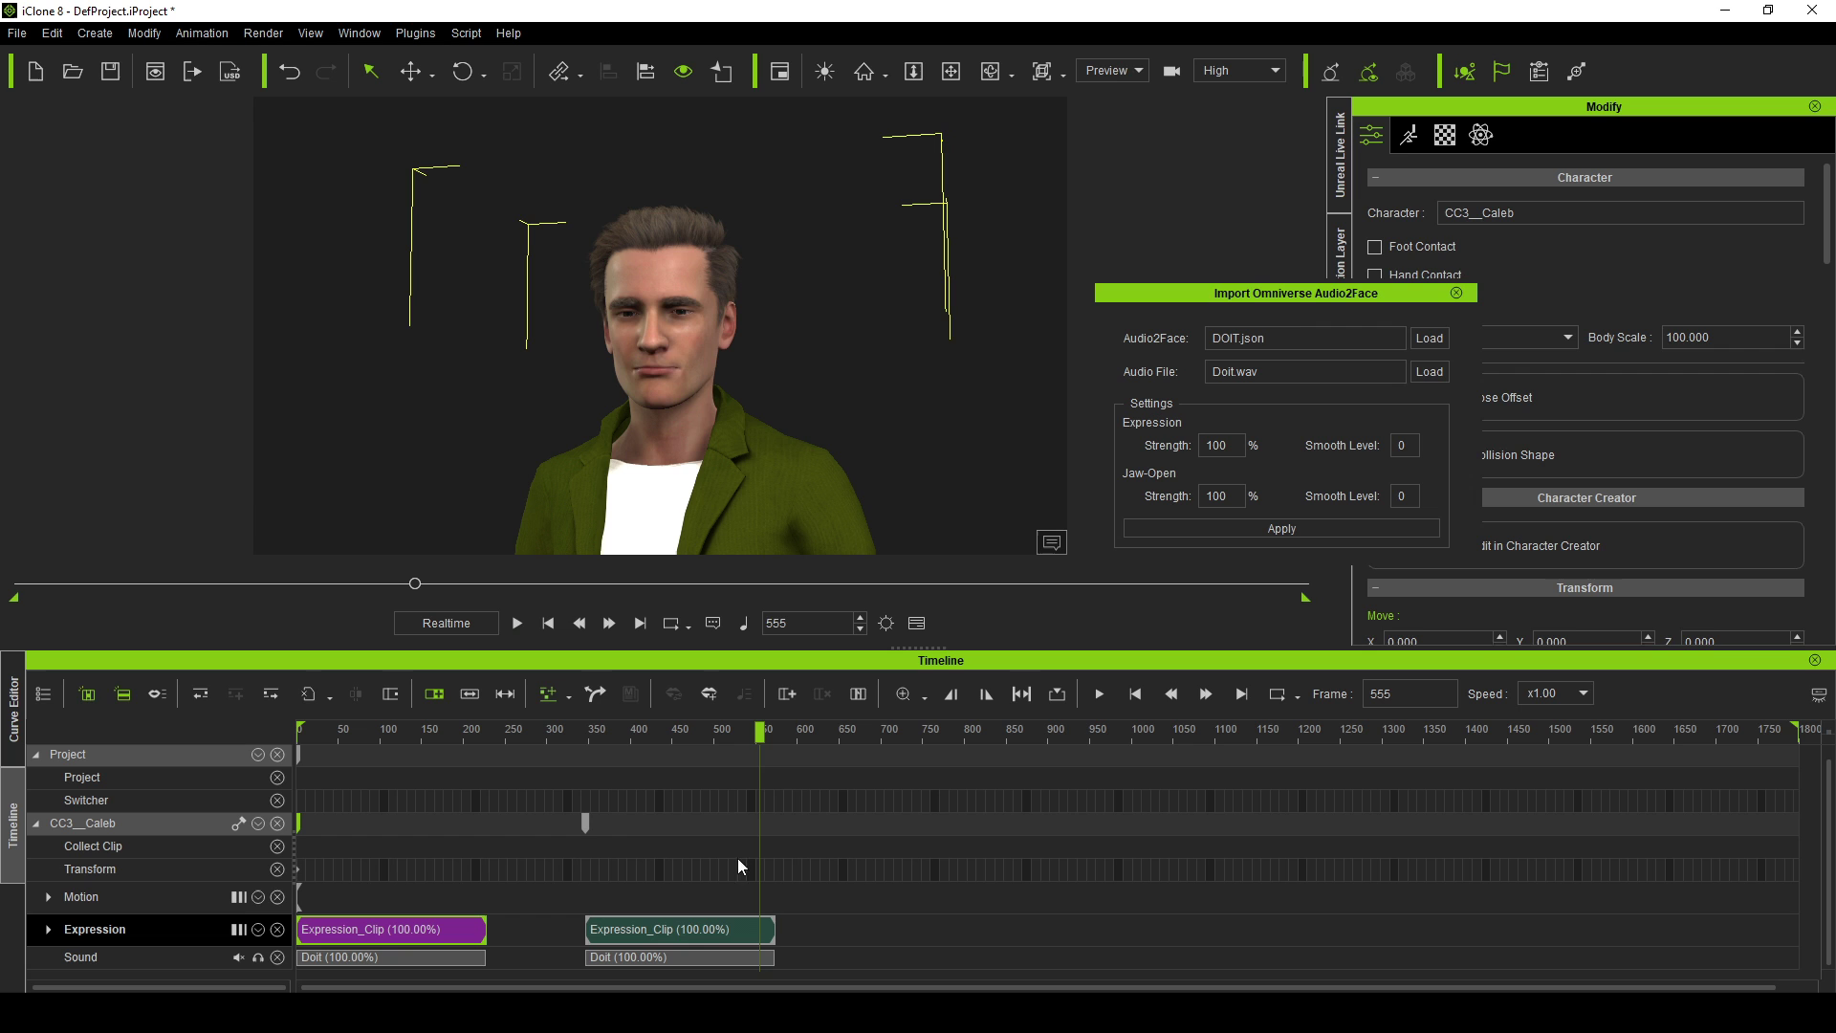
# Open Motion LIVE, set the LIVE FACE gear's connection address to 192.168.1.100, and connect it
pyautogui.click(664, 932)
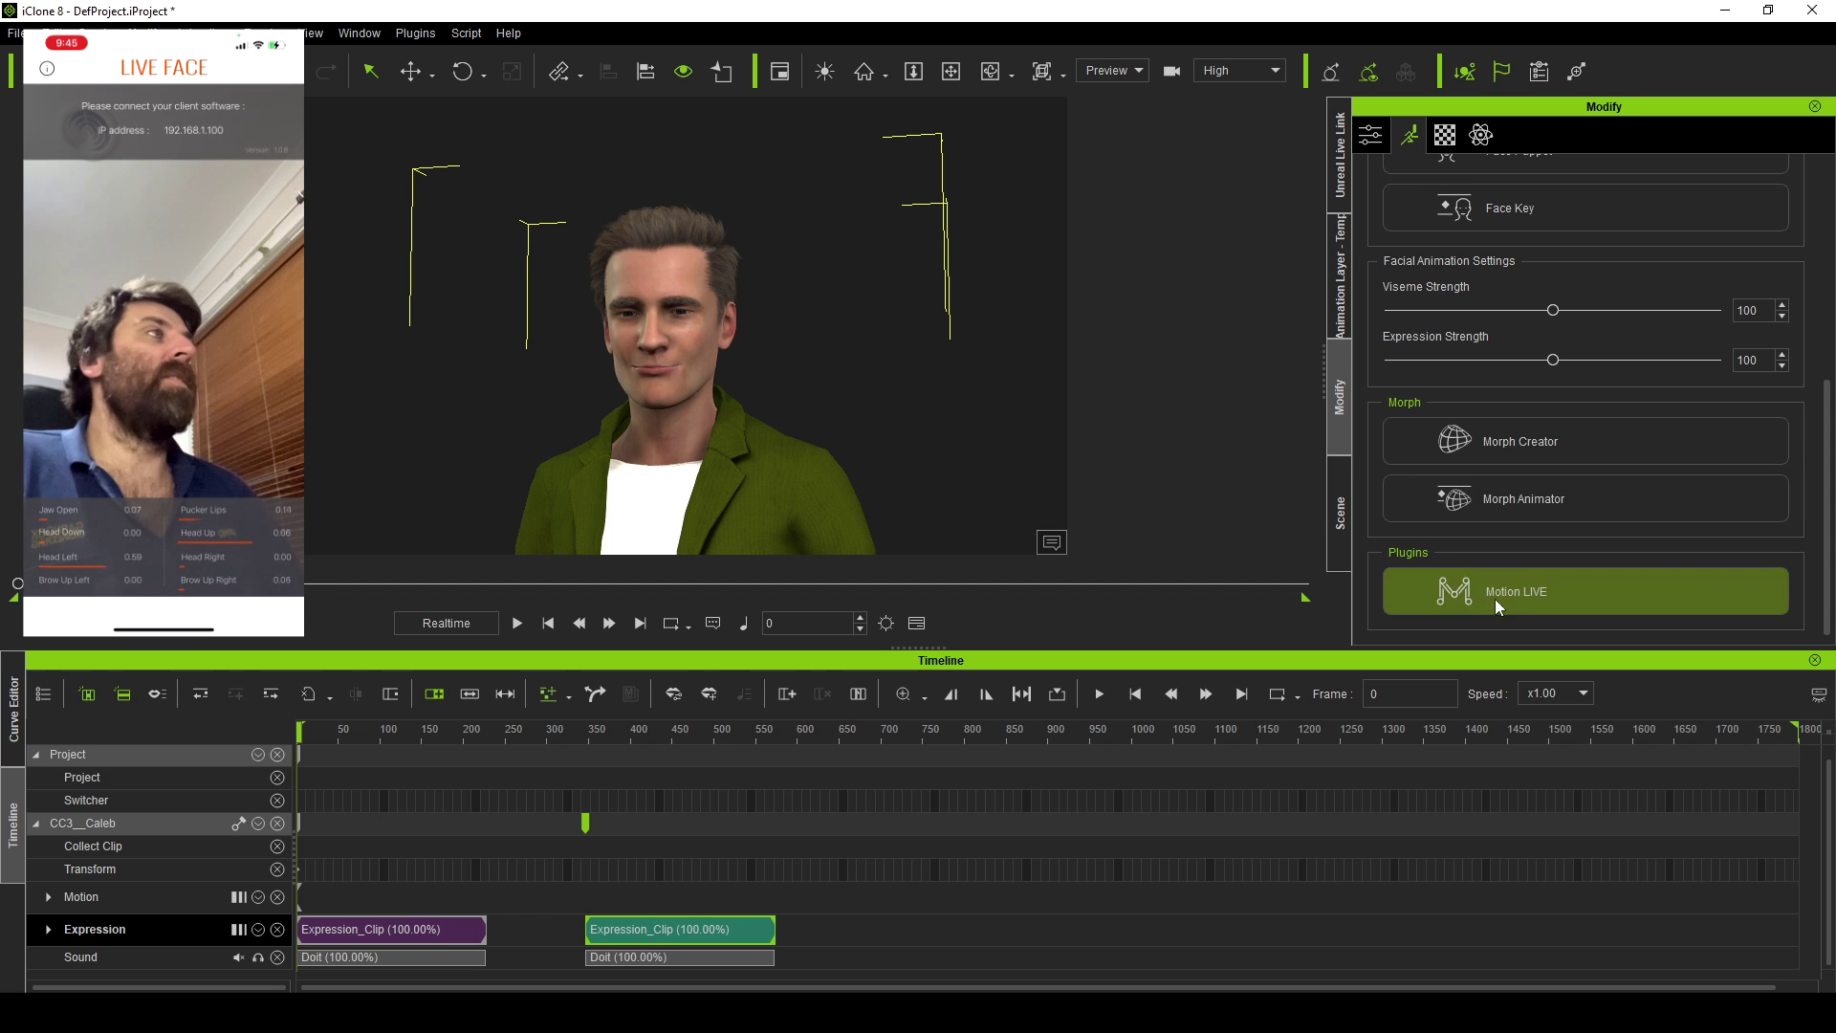
pyautogui.click(1518, 613)
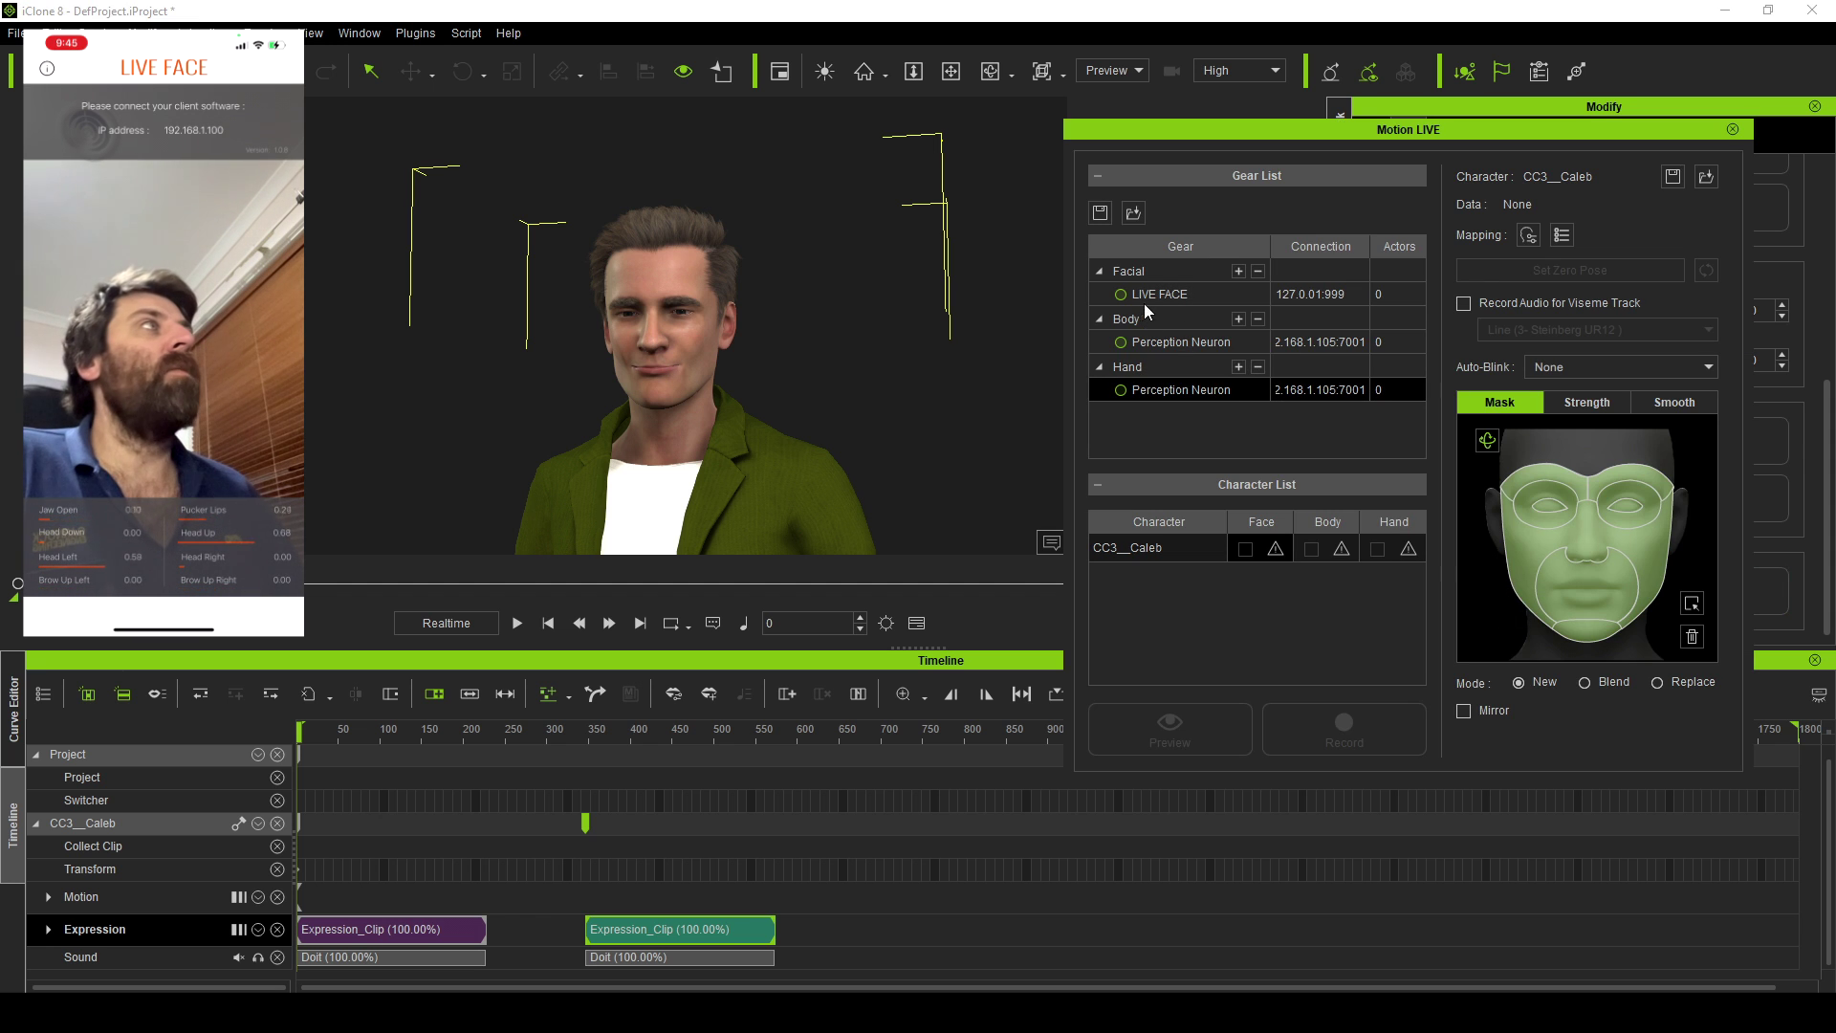
pyautogui.moveTo(1323, 293); pyautogui.dragTo(1152, 290)
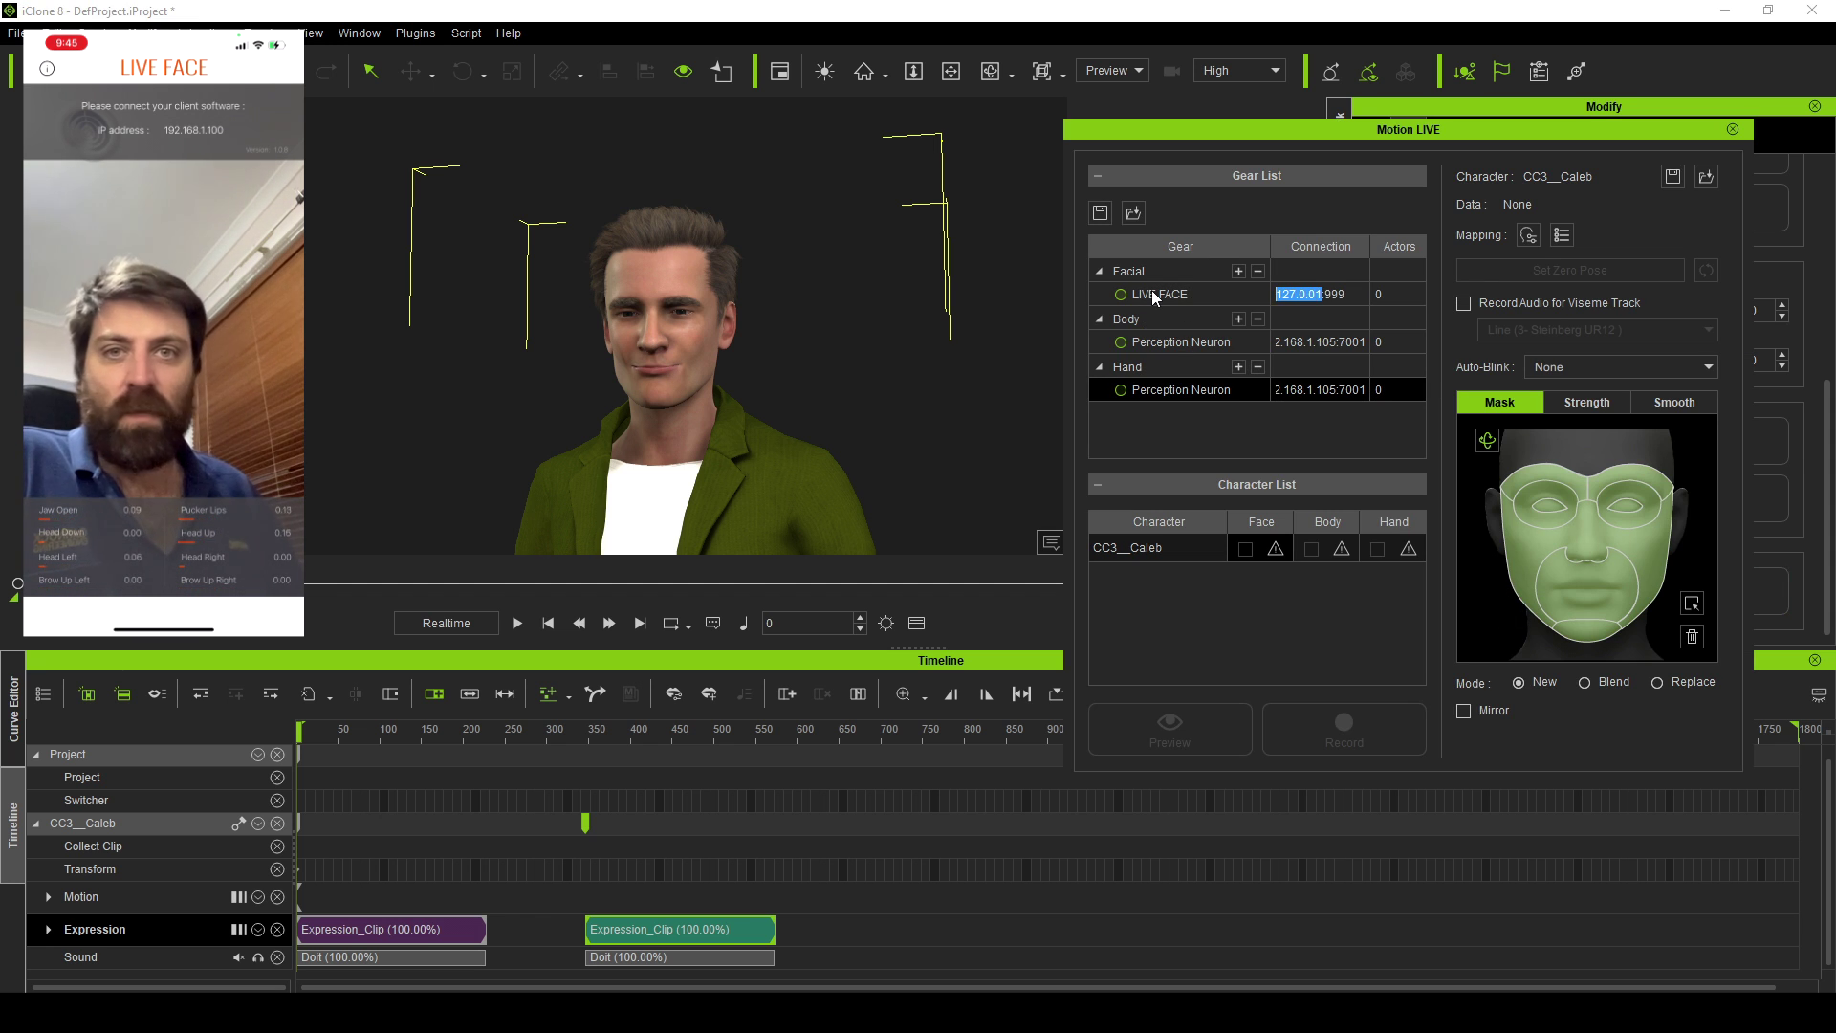
pyautogui.write('192.16')
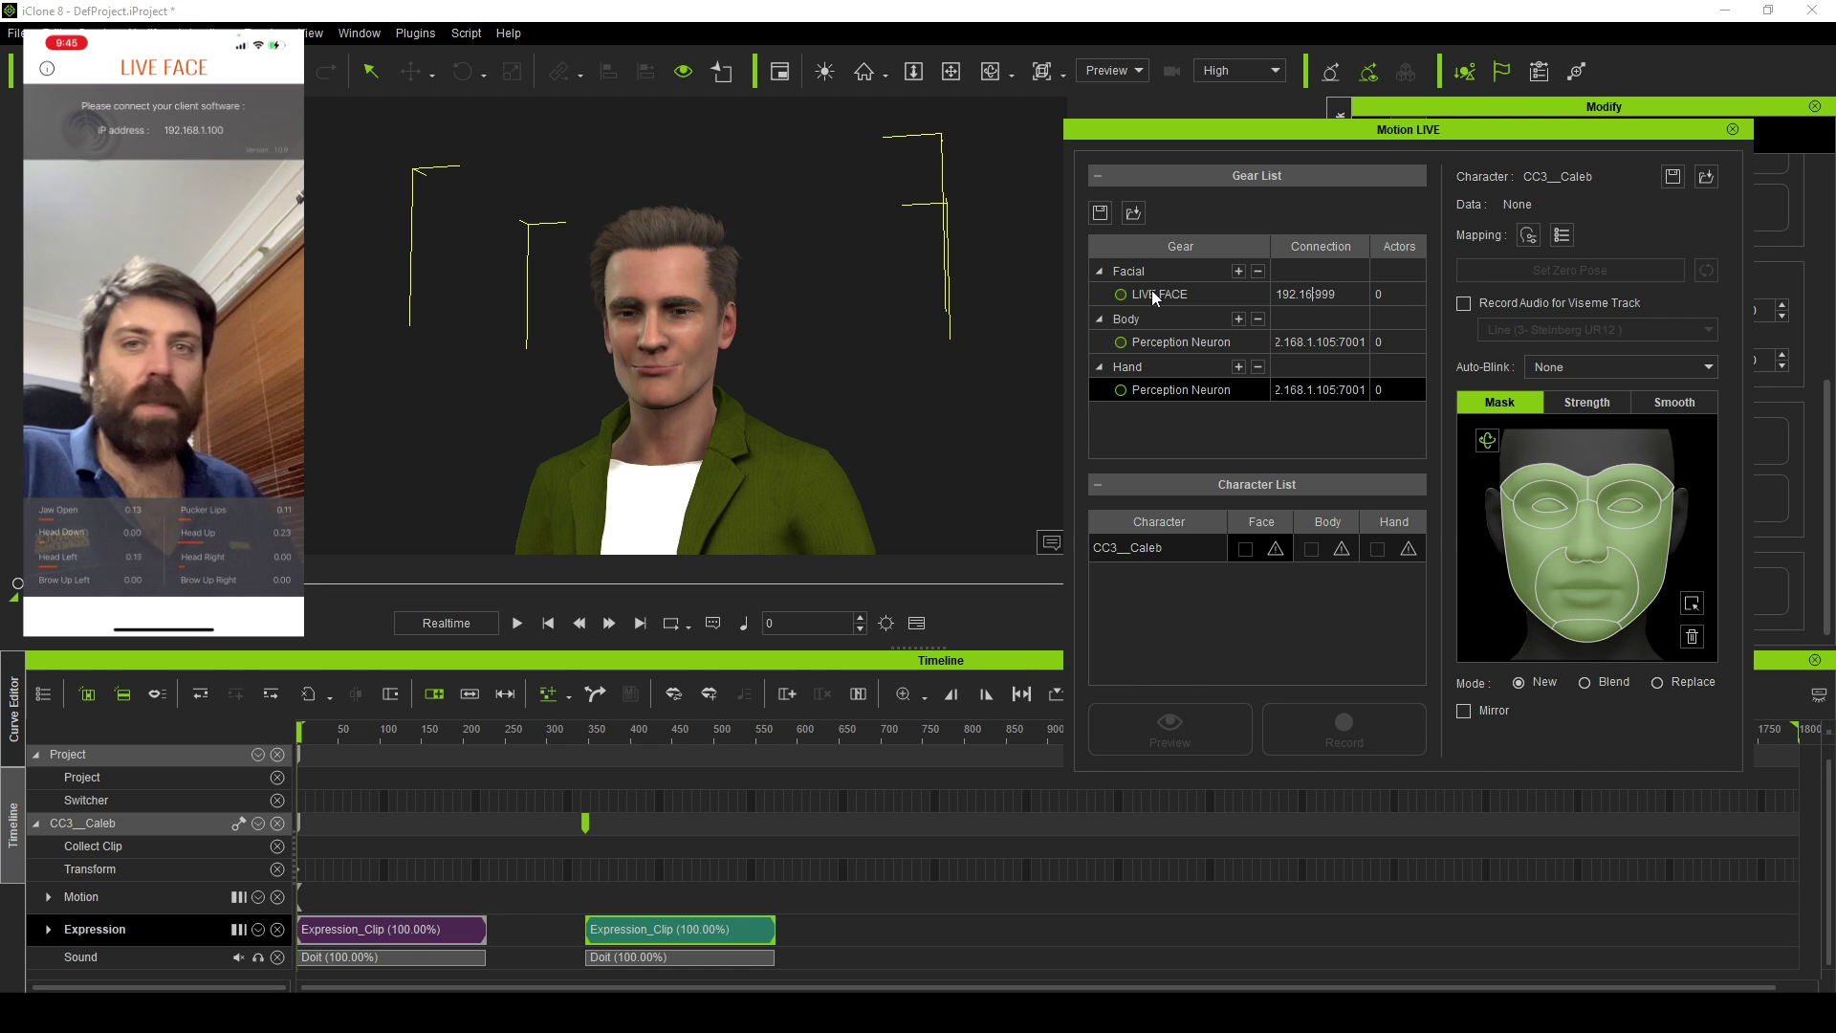
pyautogui.write('8.1.100')
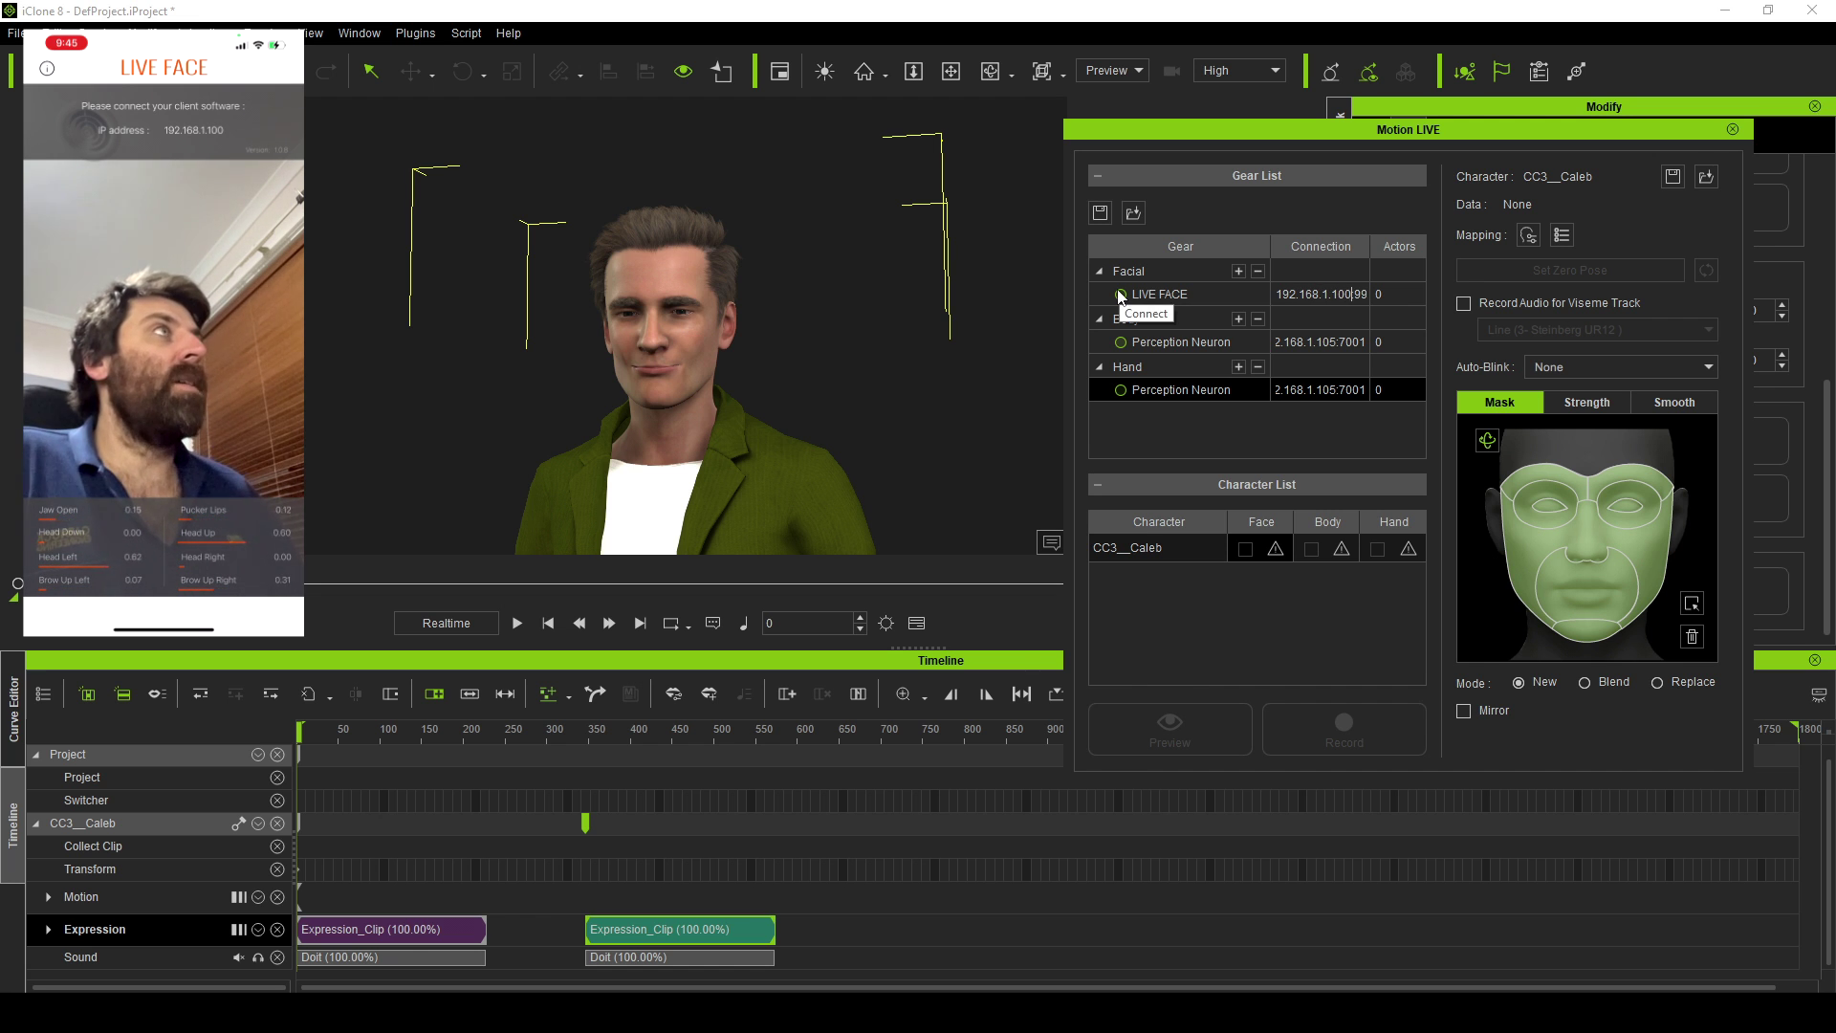
pyautogui.click(1121, 294)
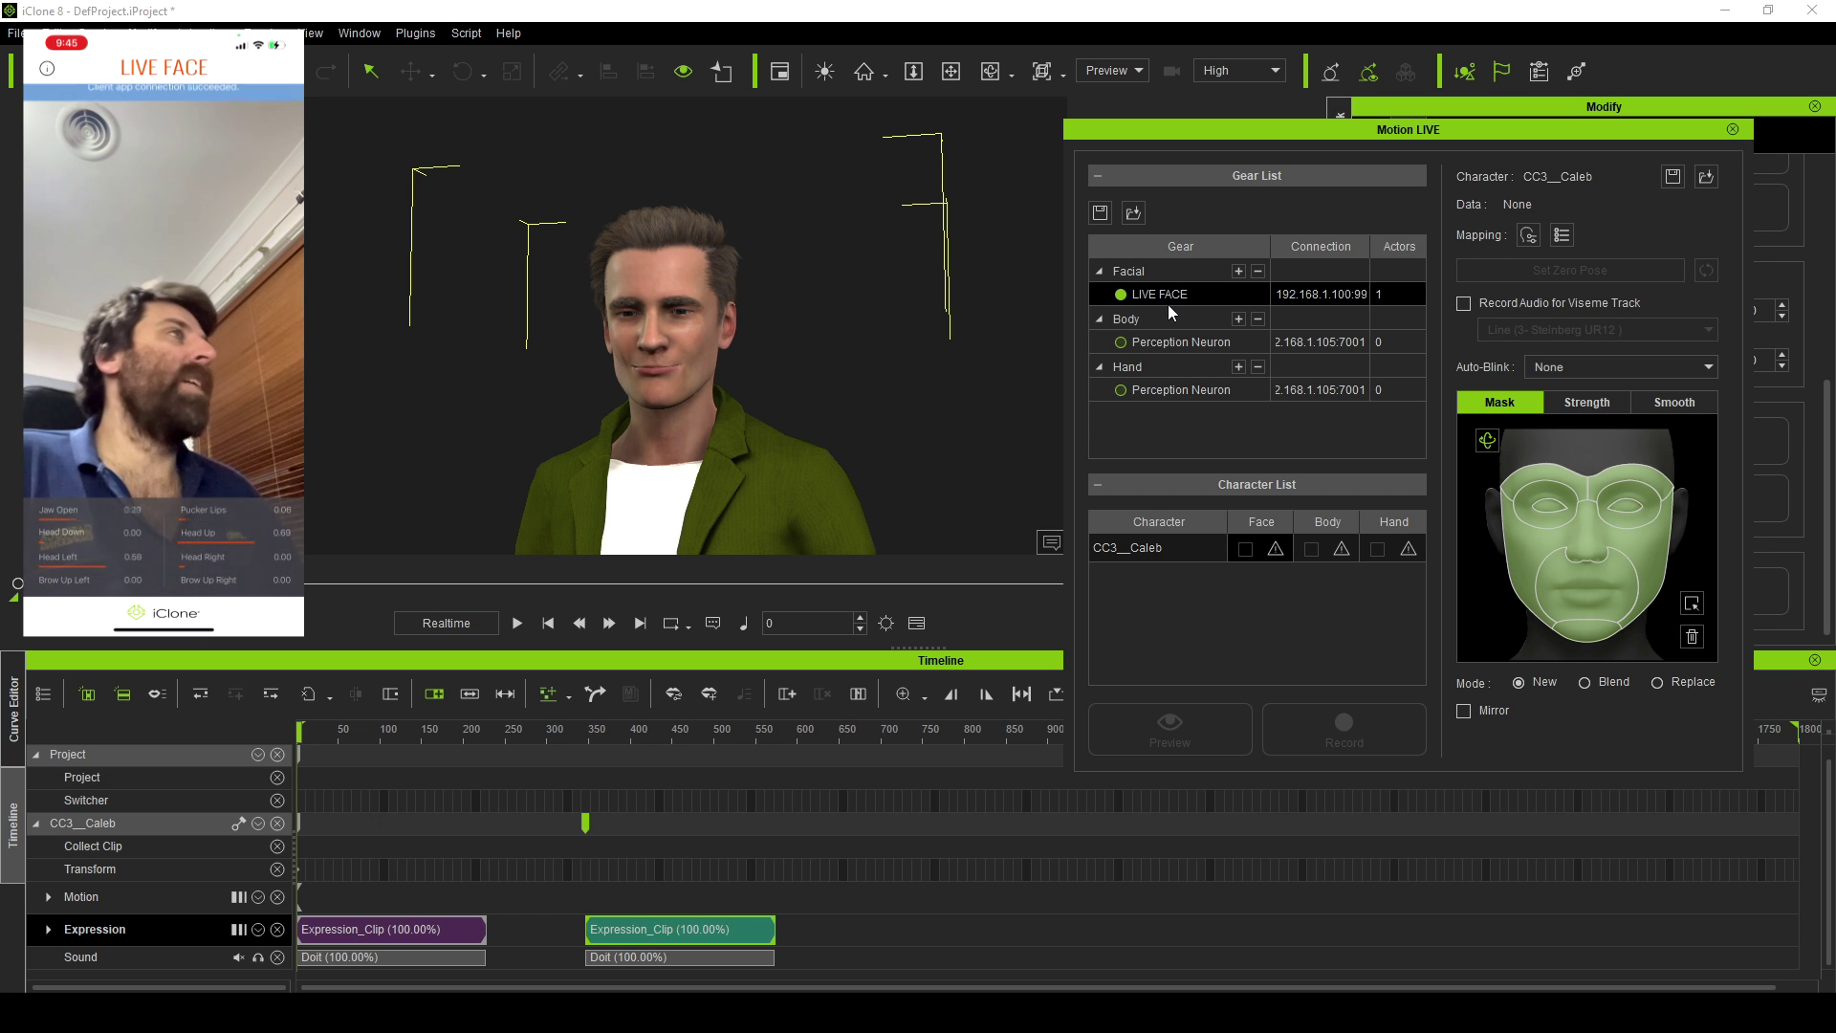
# Assign LIVE FACE to the face of CC3__Caleb and briefly preview the live facial capture
pyautogui.click(1282, 547)
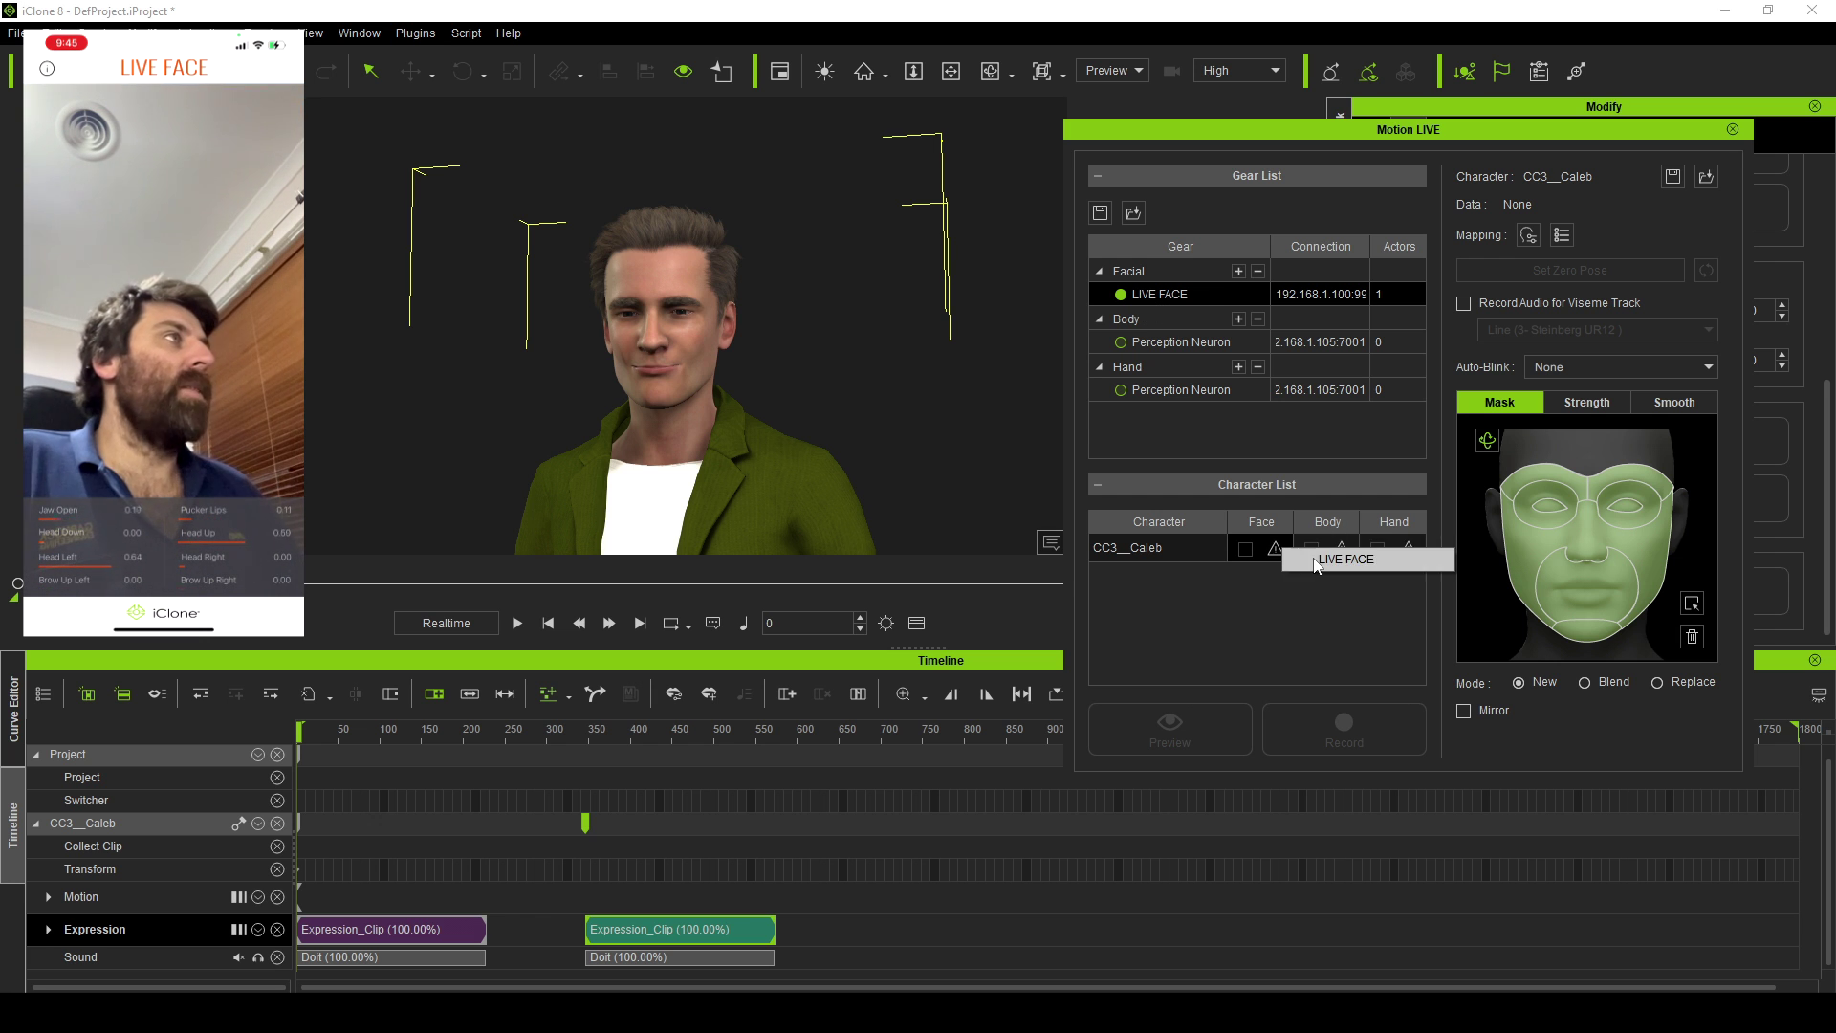
pyautogui.click(1305, 562)
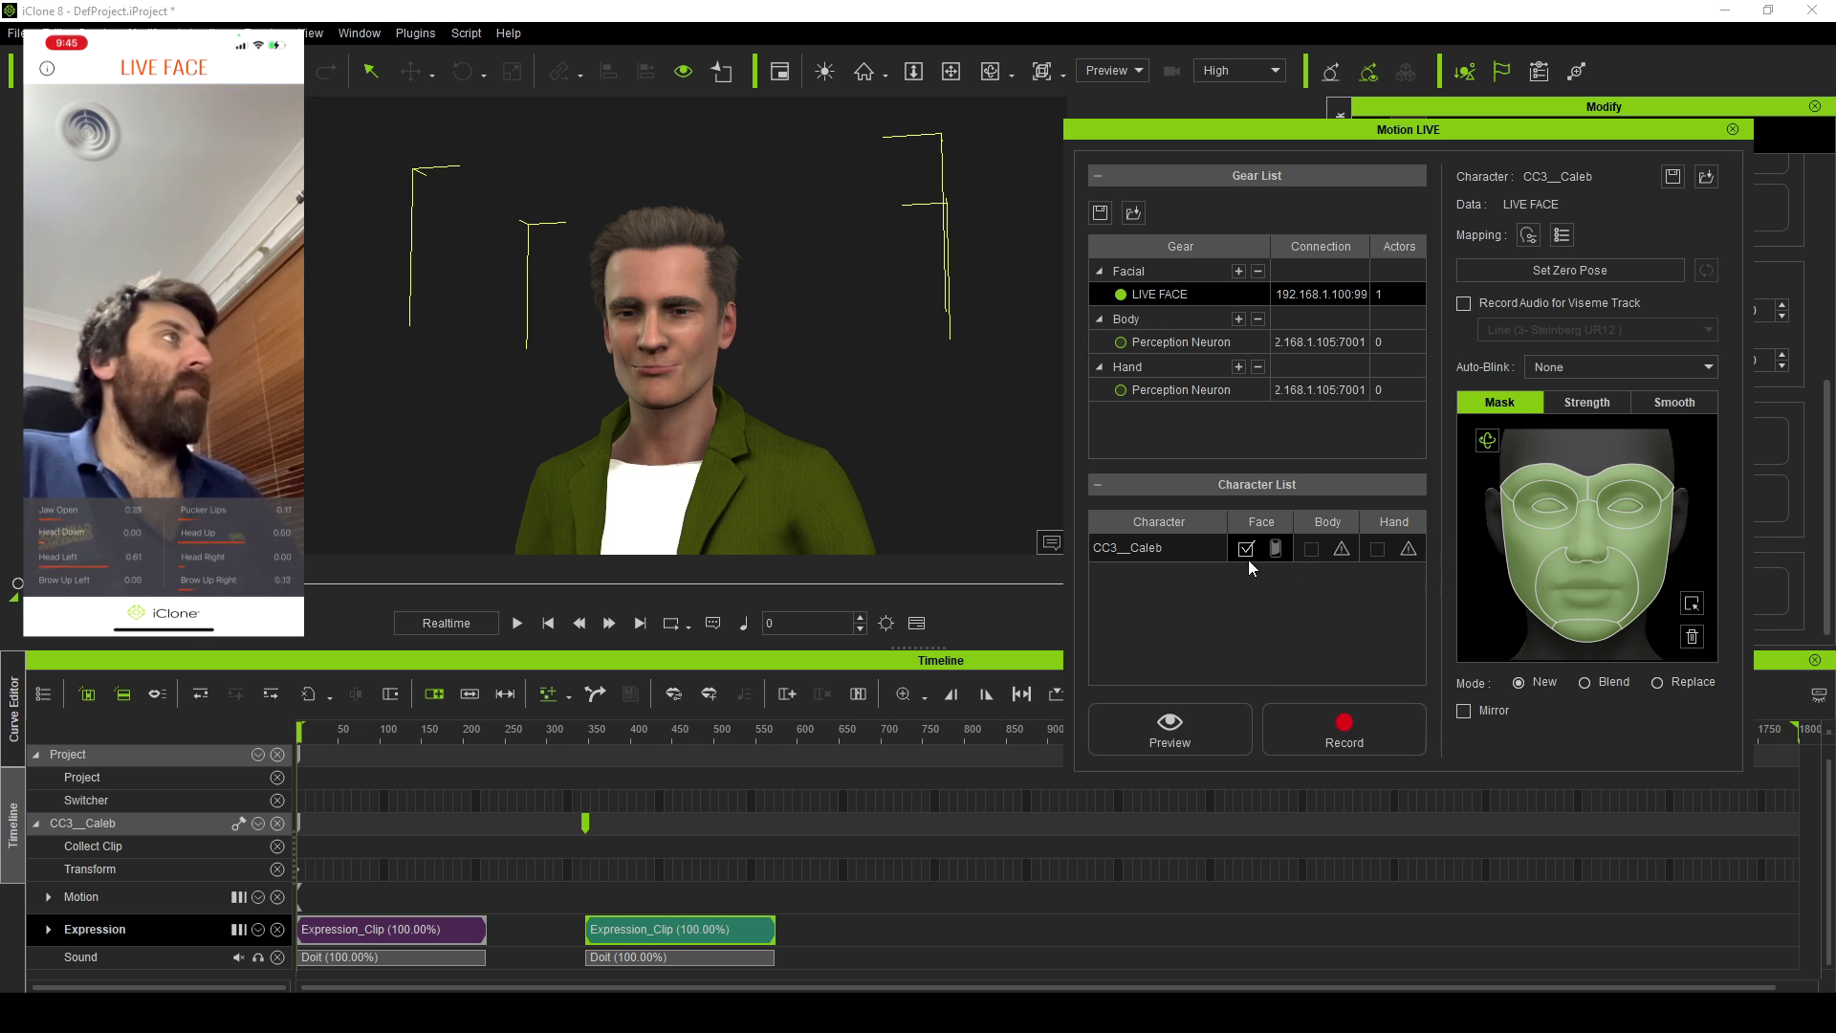
pyautogui.click(1145, 744)
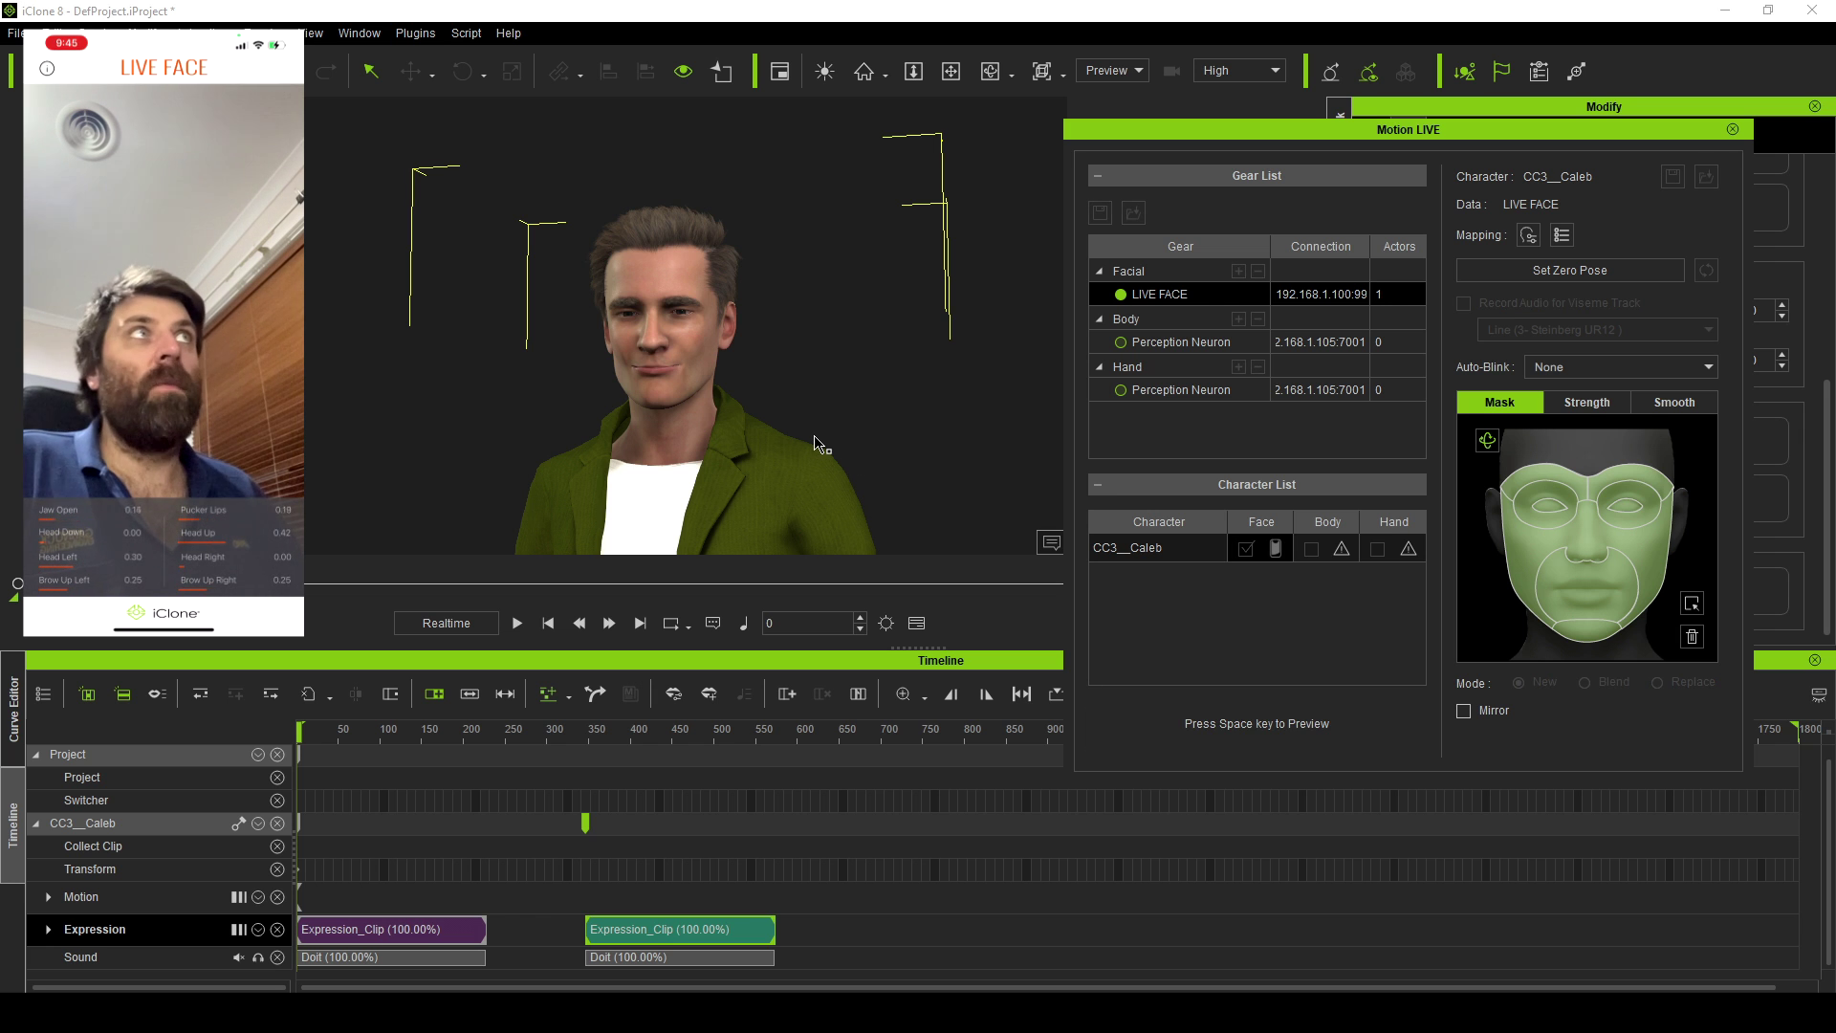
pyautogui.press('space')
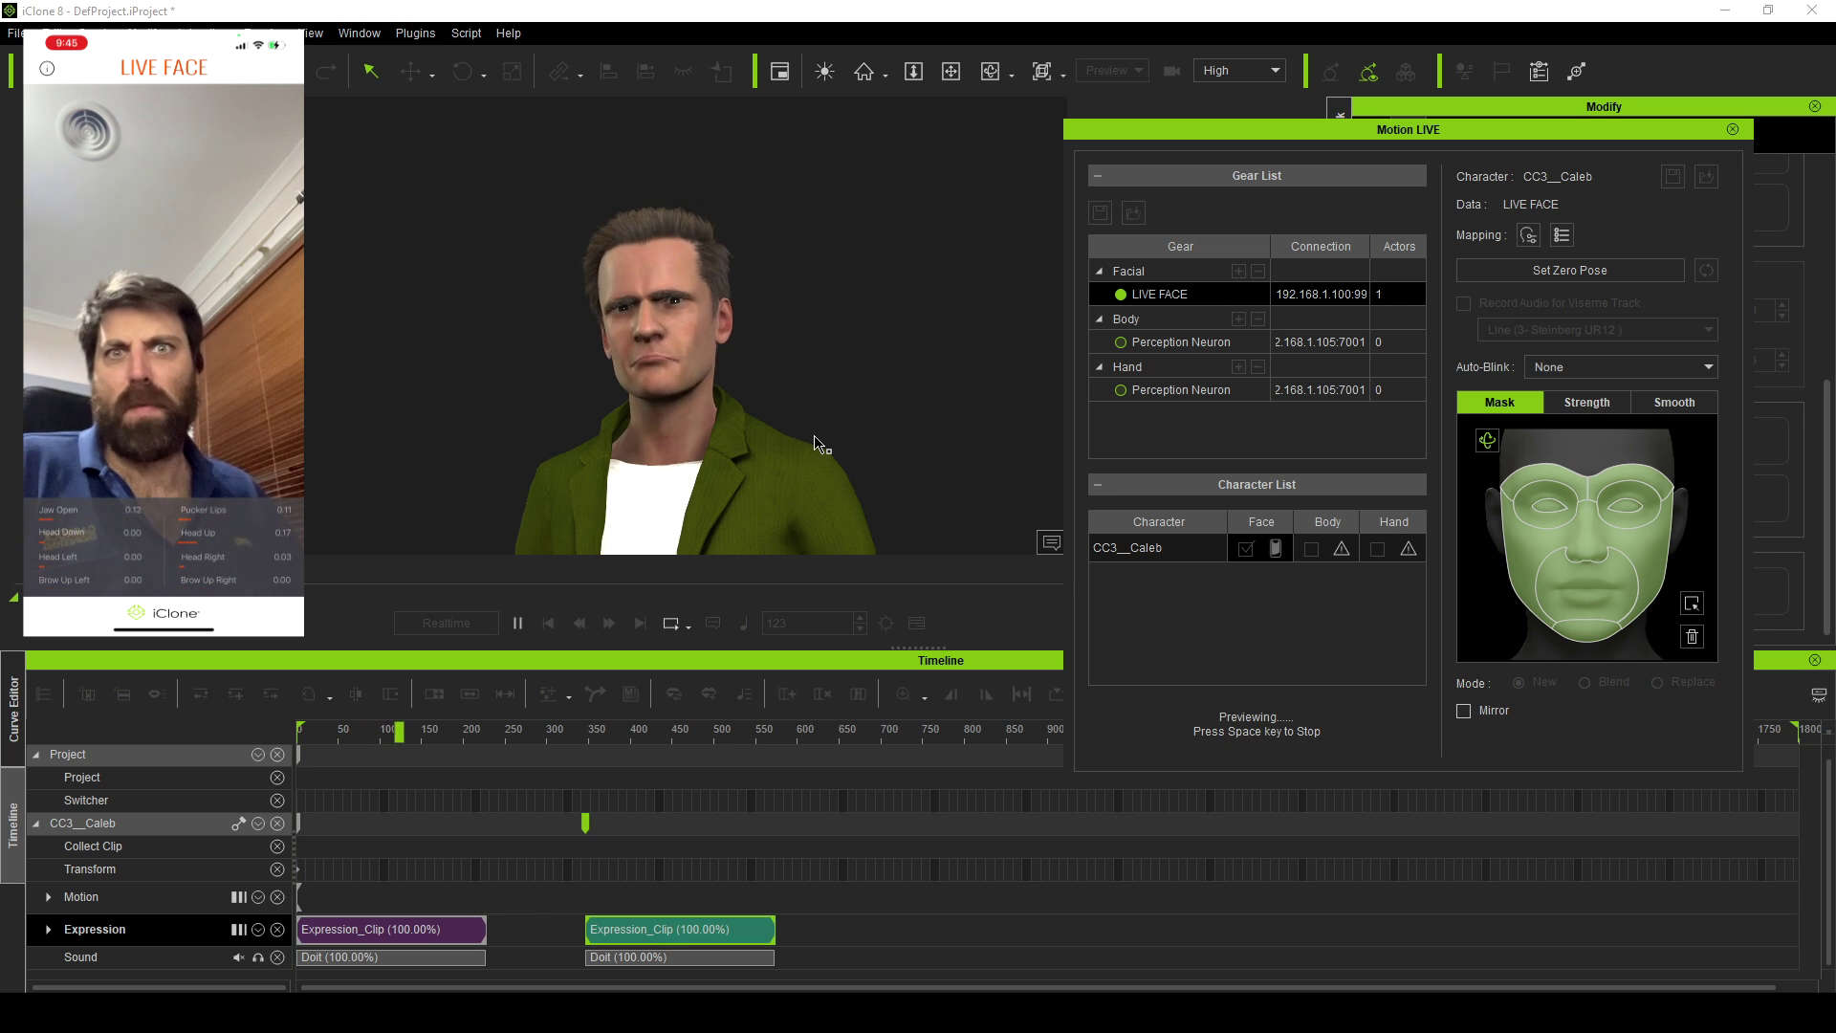
pyautogui.press('space')
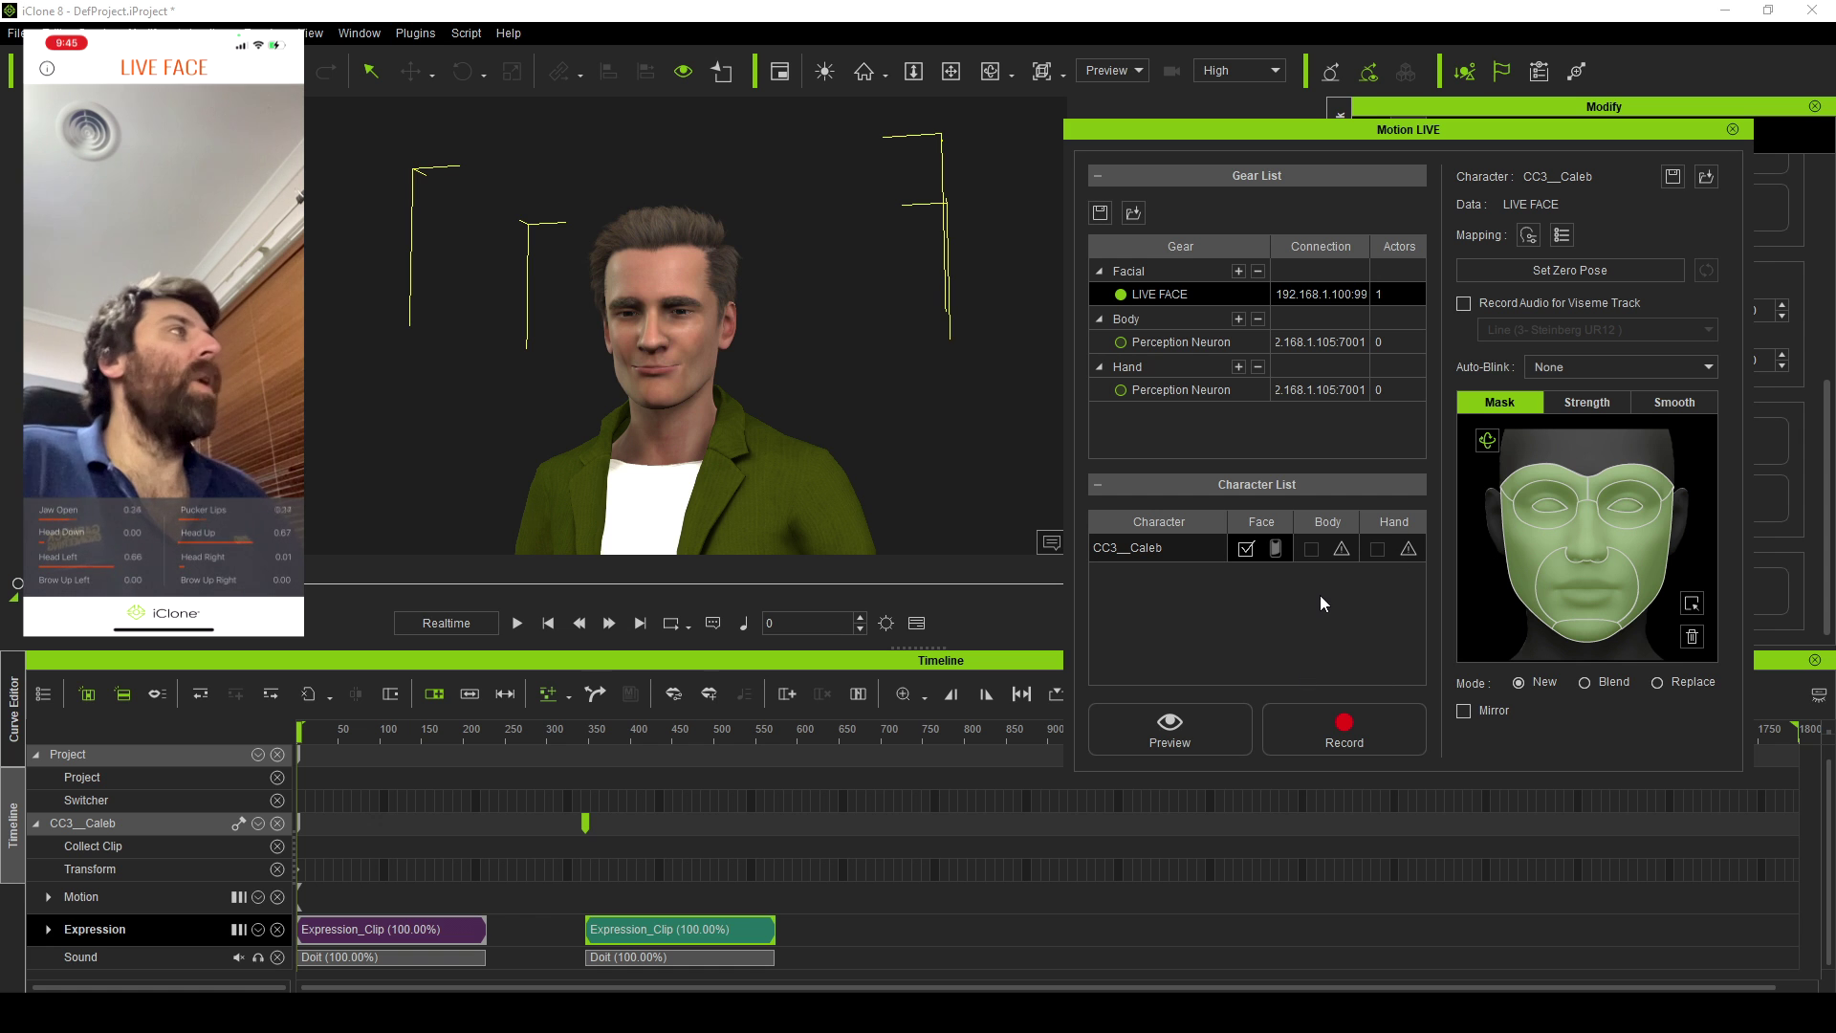
# Exclude the mouth and jaw from the capture mask, use Blend mode, and set the zero pose from a neutral face
pyautogui.click(1576, 598)
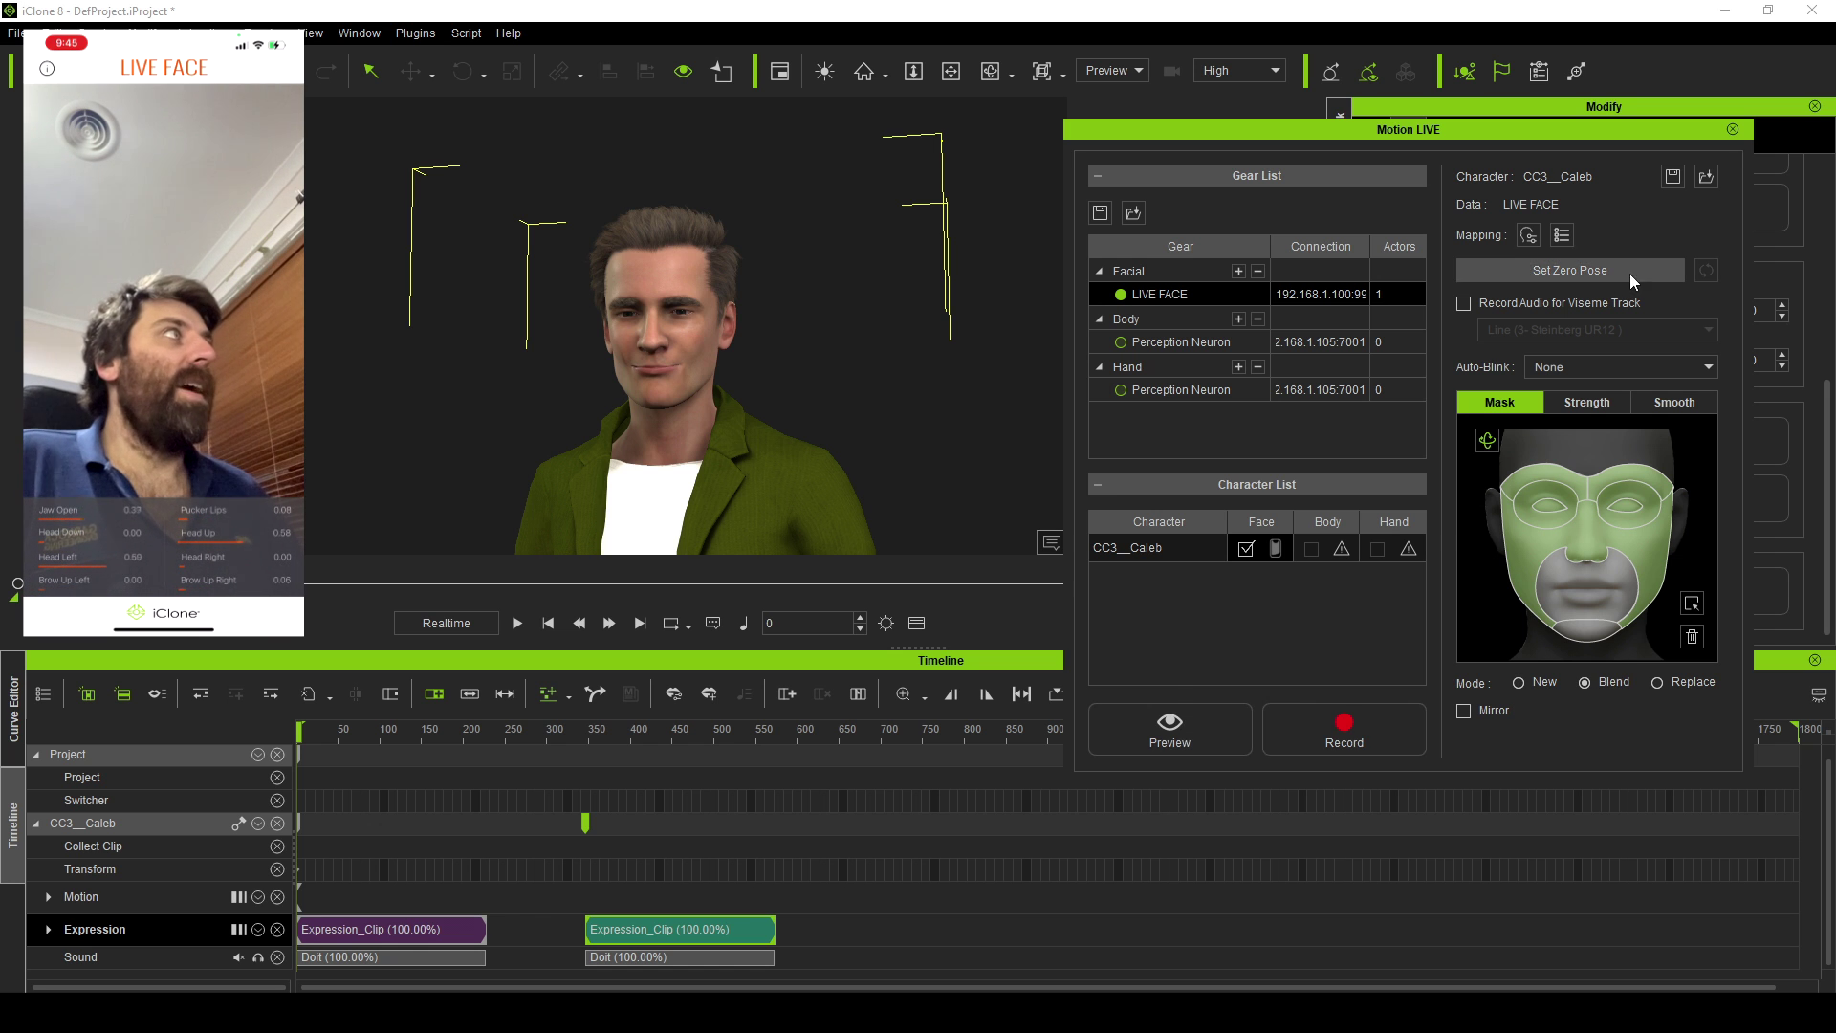
pyautogui.click(1576, 272)
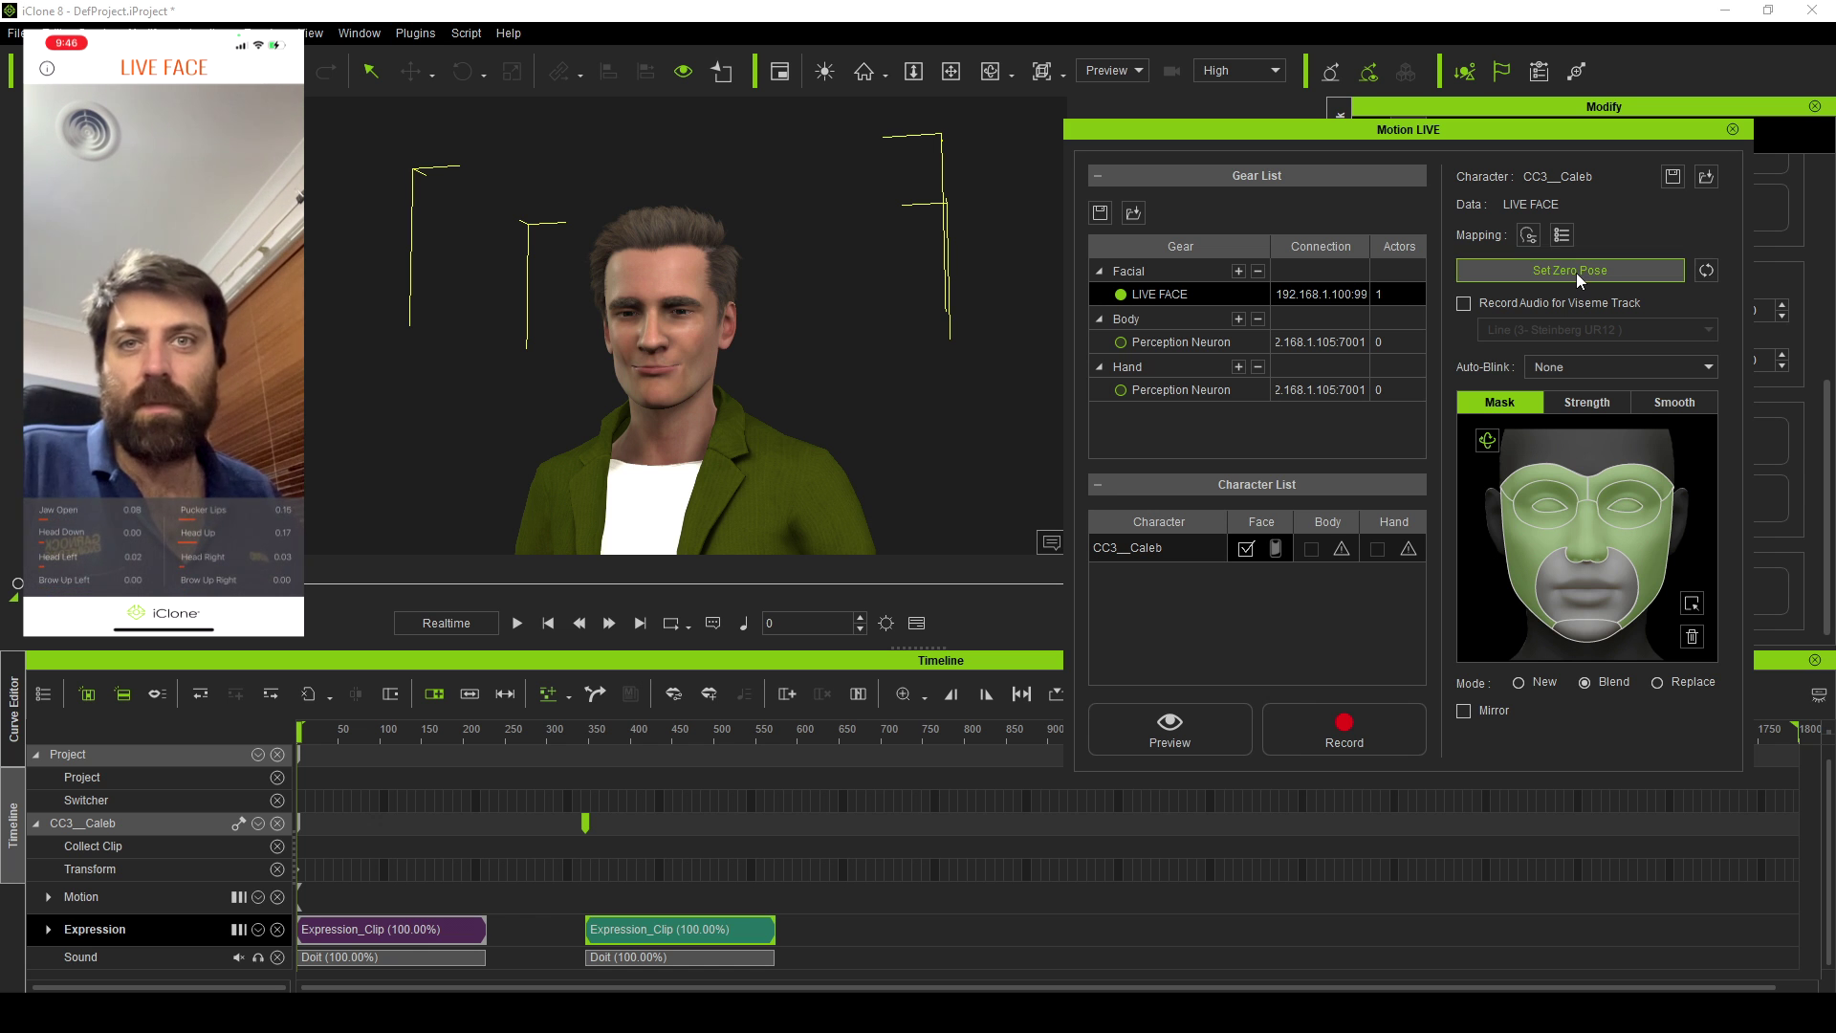
# Record a facial capture pass over the first expression clip, stop beyond the clip's end, and play the result from the start
pyautogui.click(1316, 723)
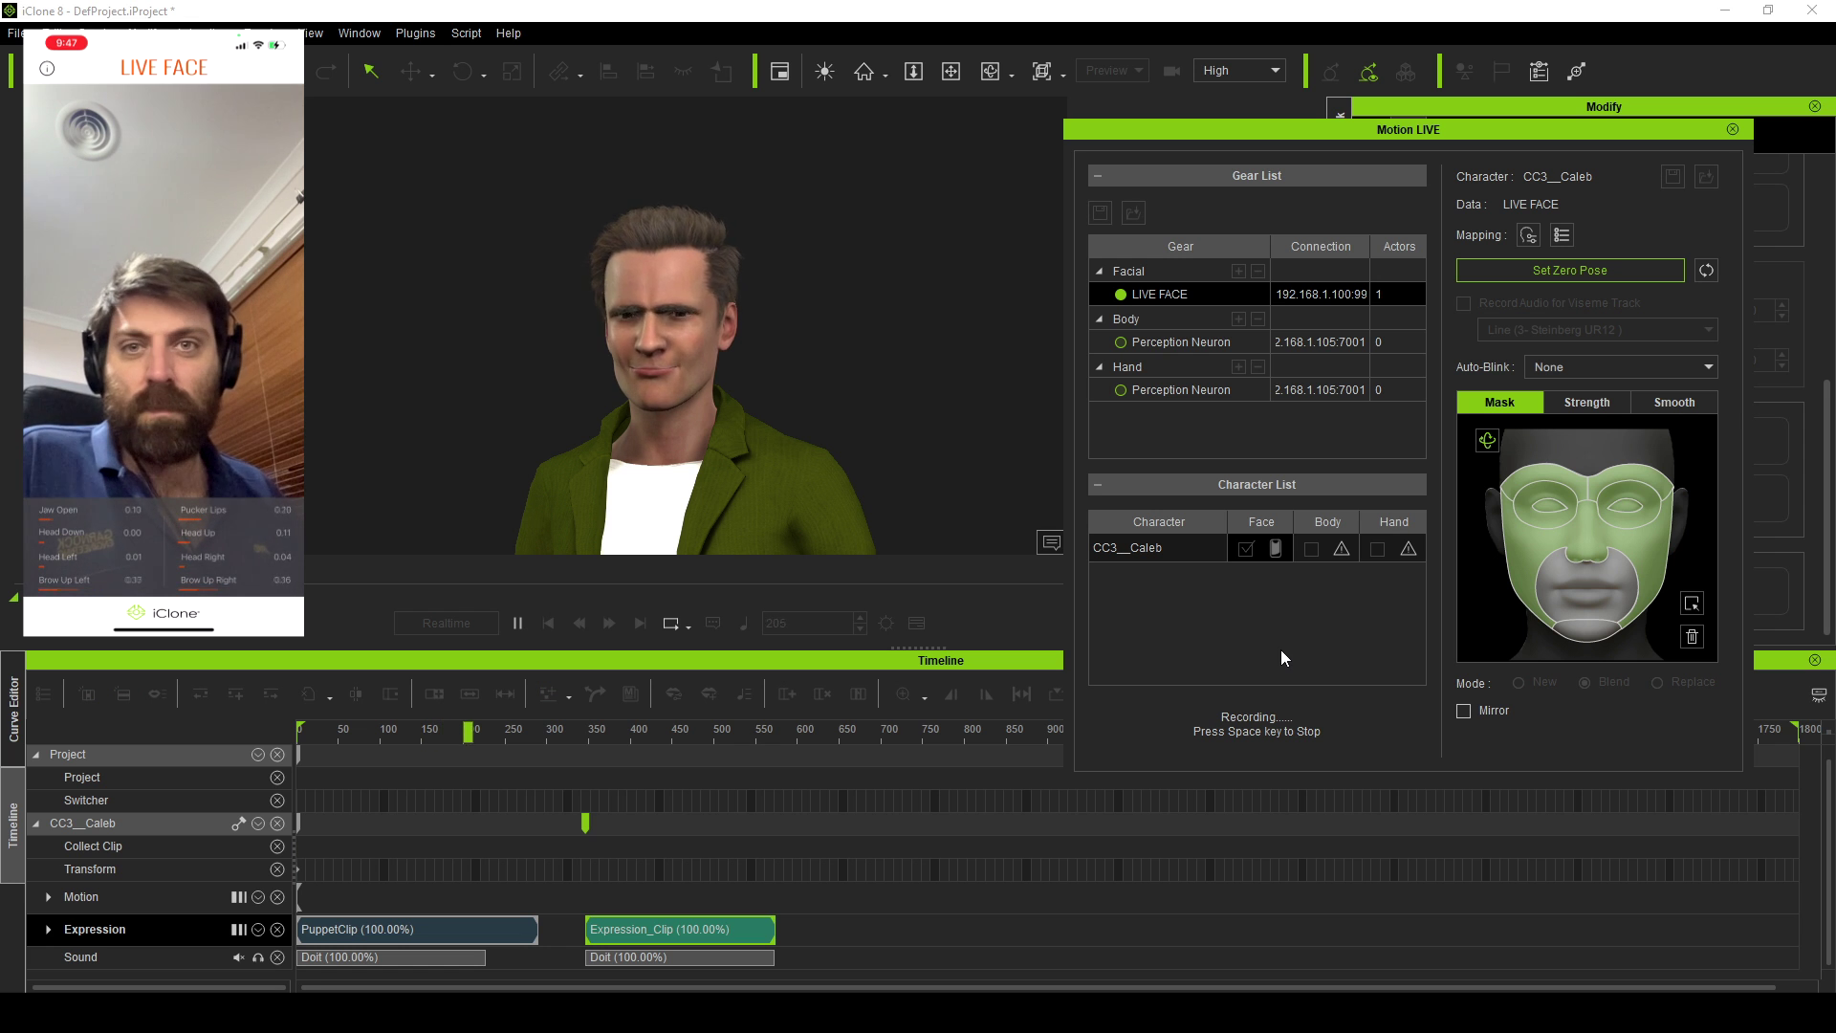
pyautogui.press('space')
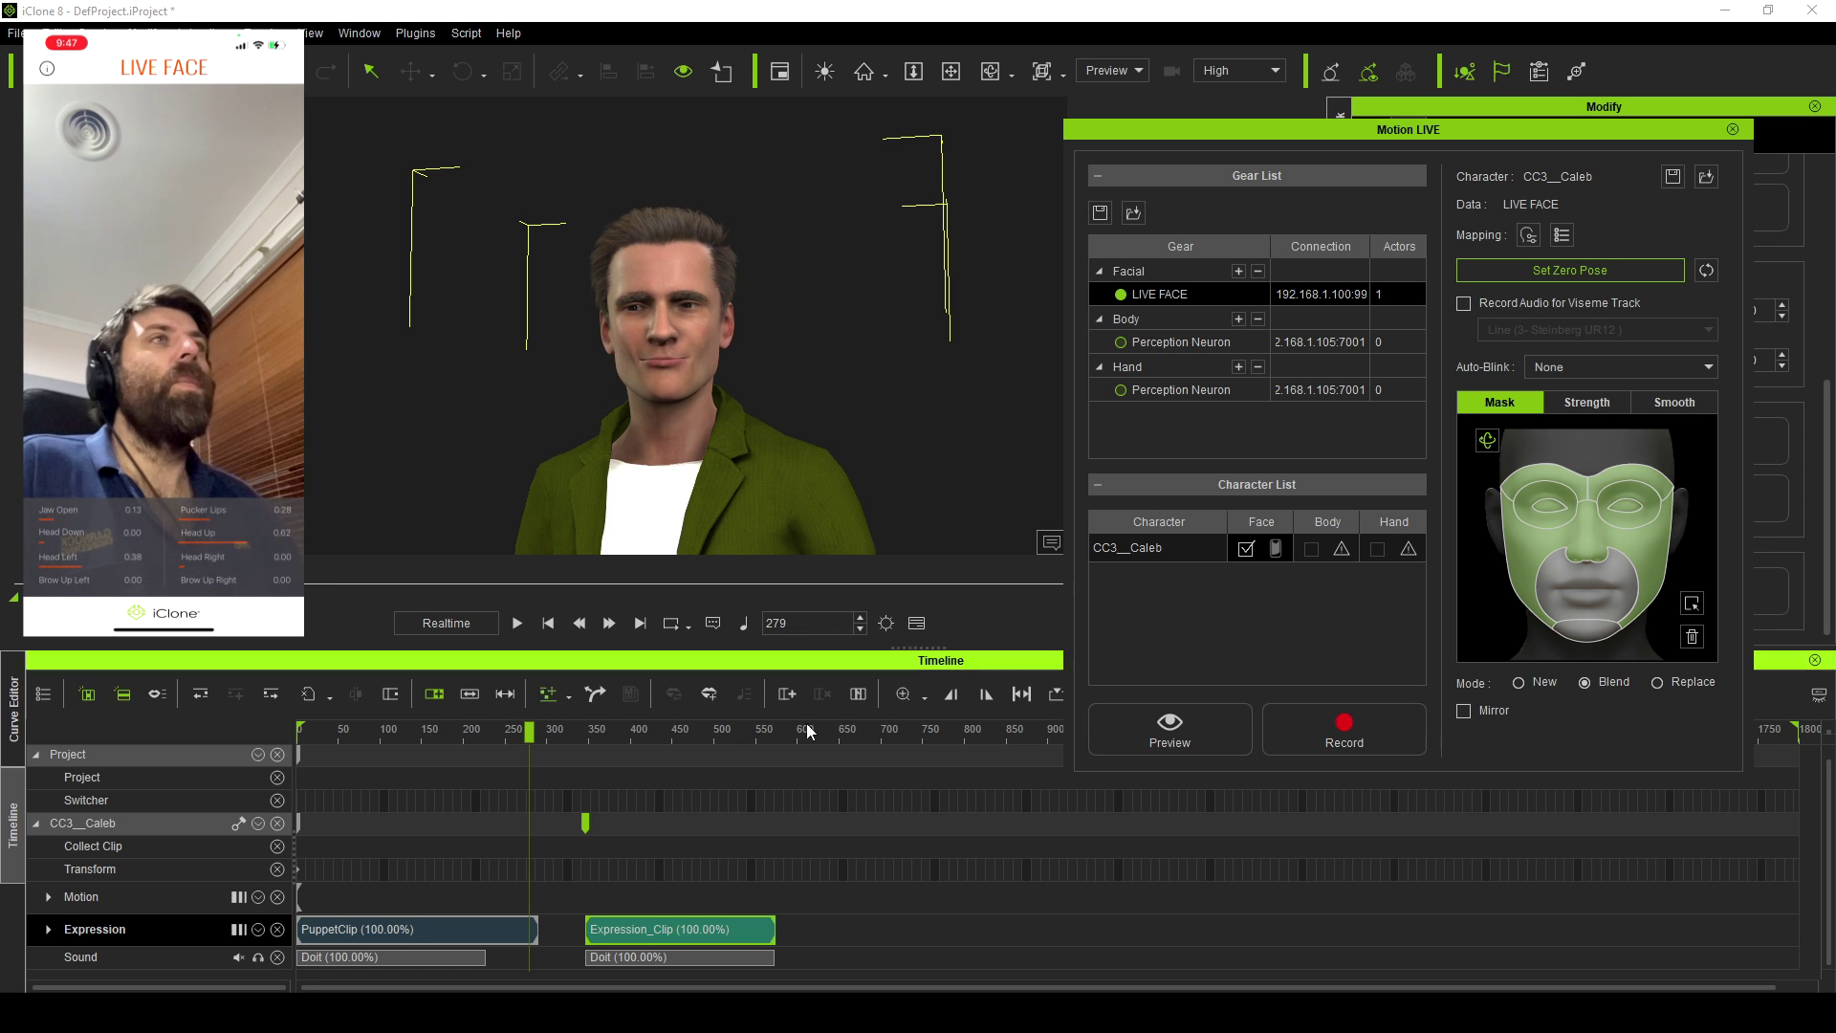
pyautogui.moveTo(529, 729); pyautogui.dragTo(141, 721)
pyautogui.press('space')
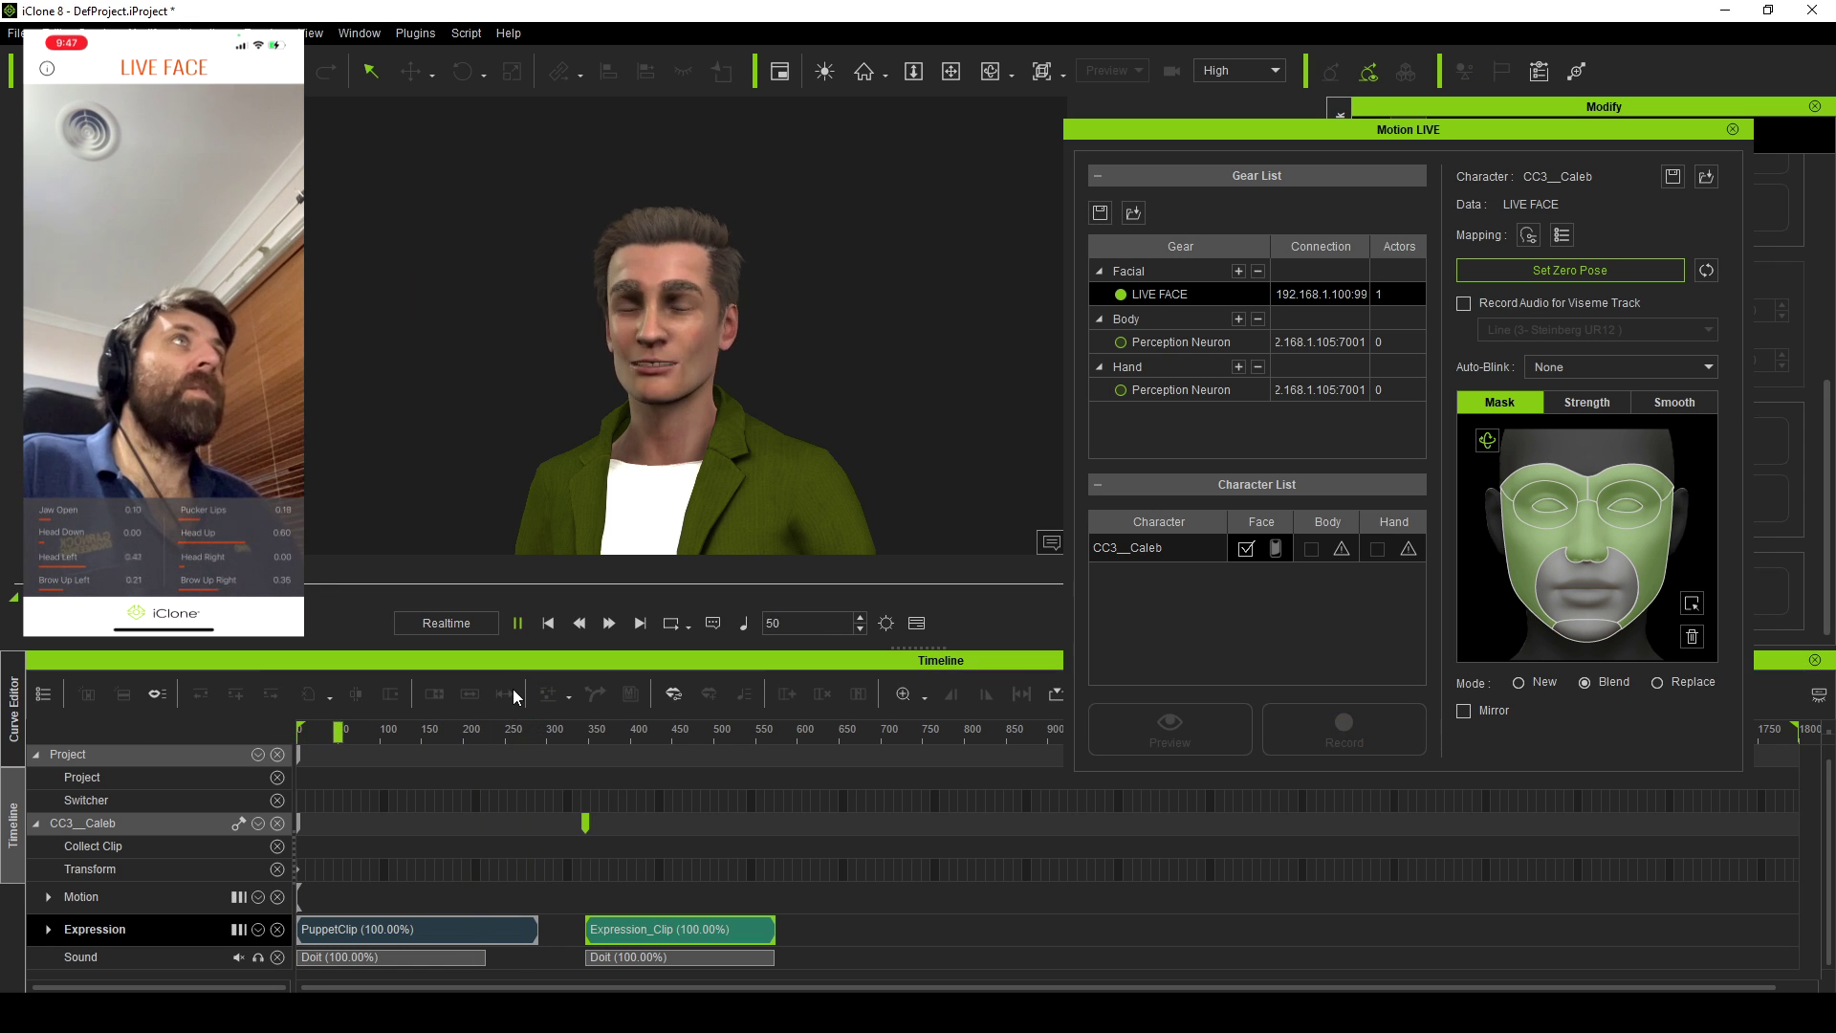